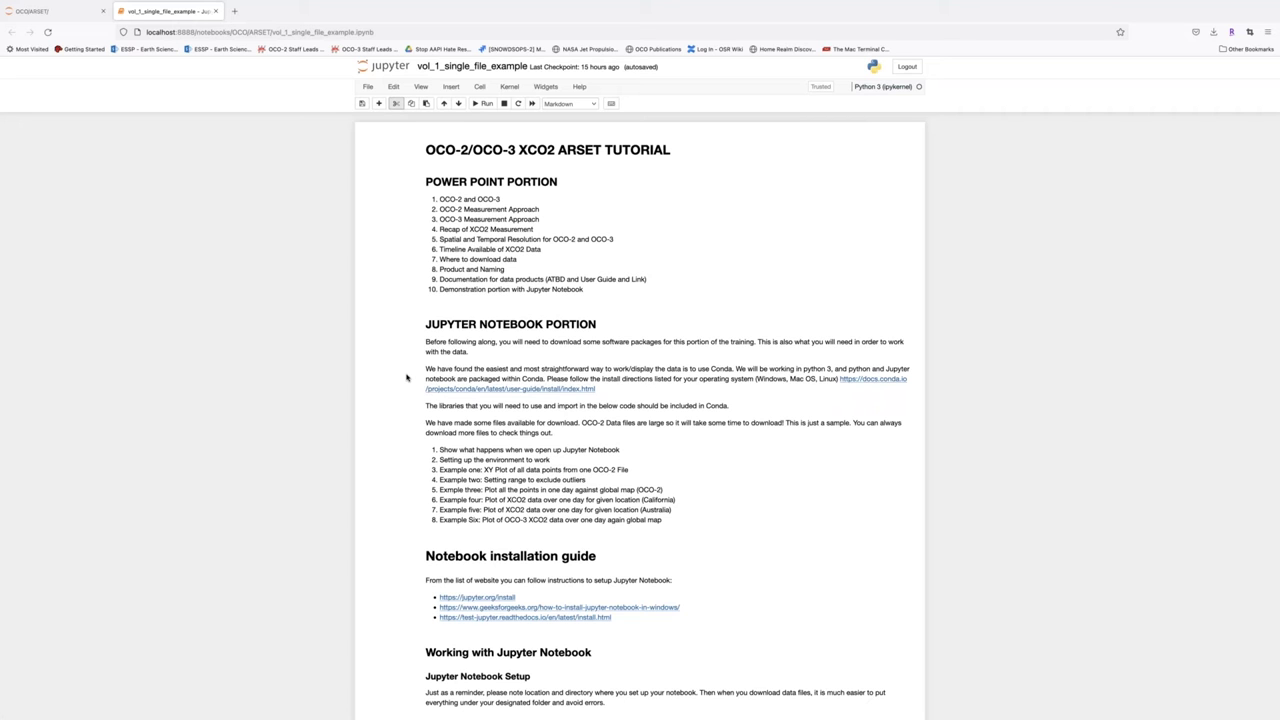
# - Review the notebook's introduction, list of examples, installation guide and library import section
pyautogui.scroll(-1, 406, 377)
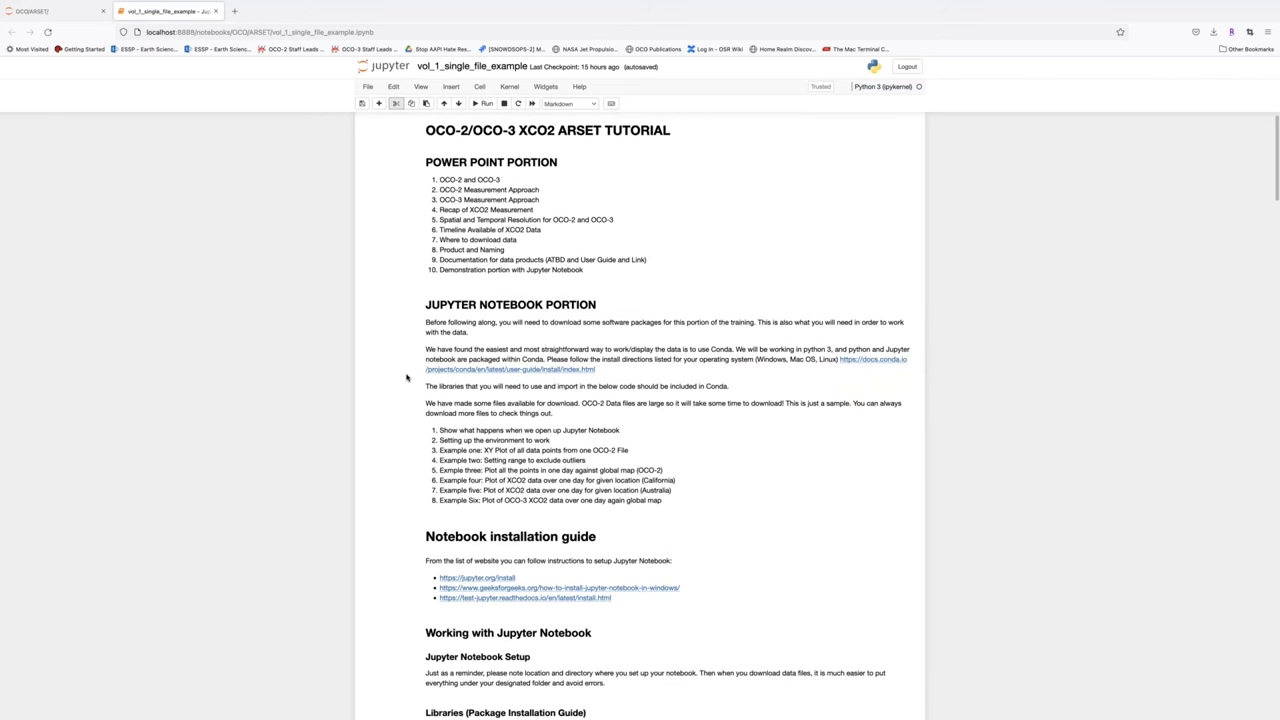
pyautogui.scroll(-5, 406, 377)
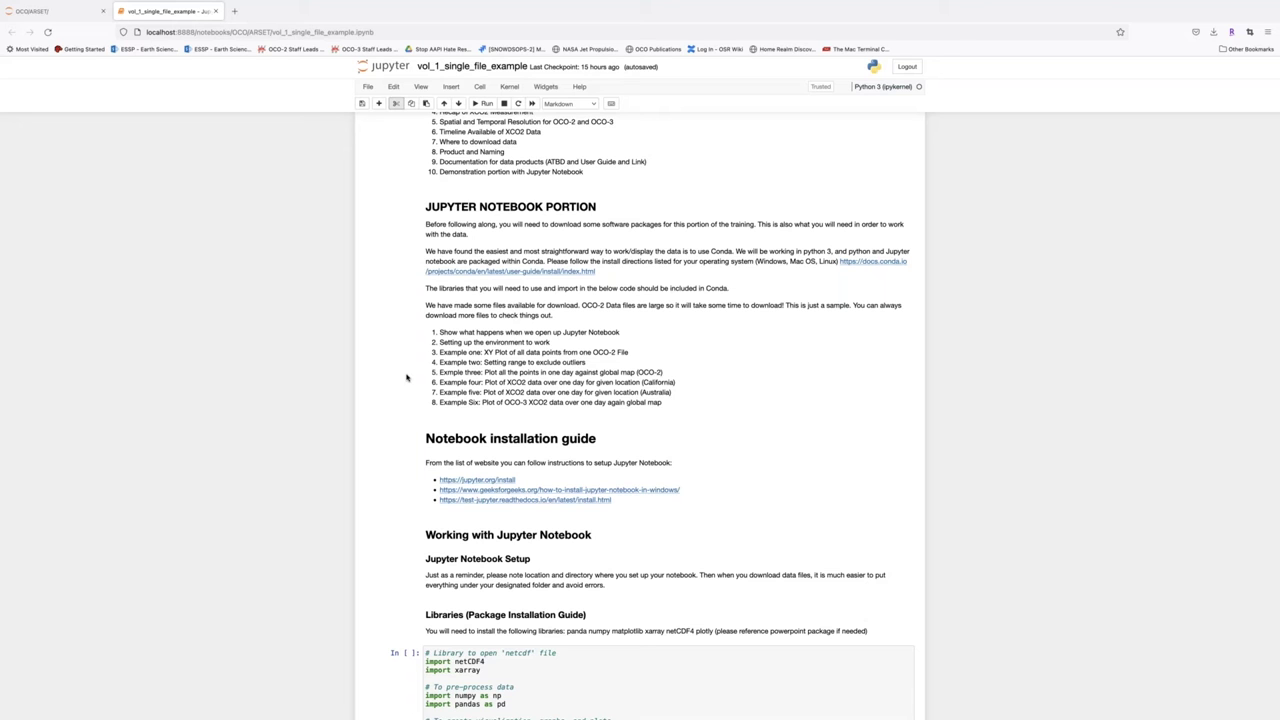
pyautogui.scroll(-1, 406, 377)
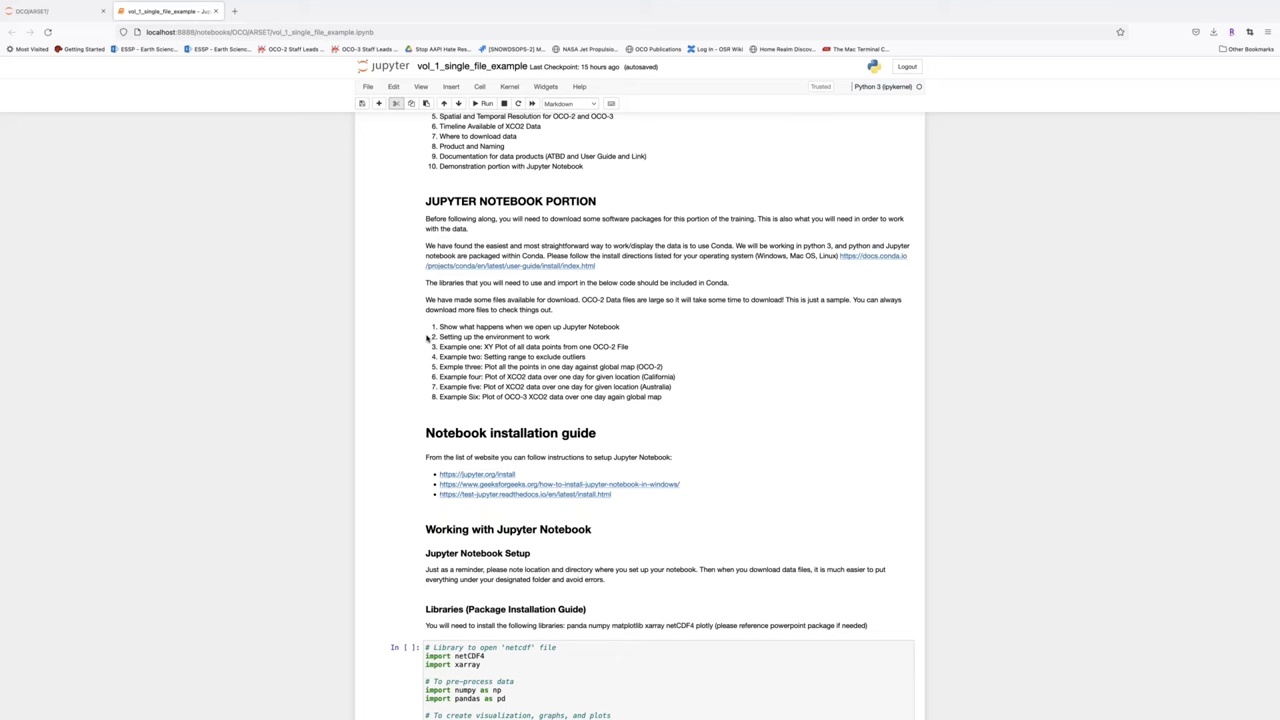
pyautogui.scroll(-5, 565, 346)
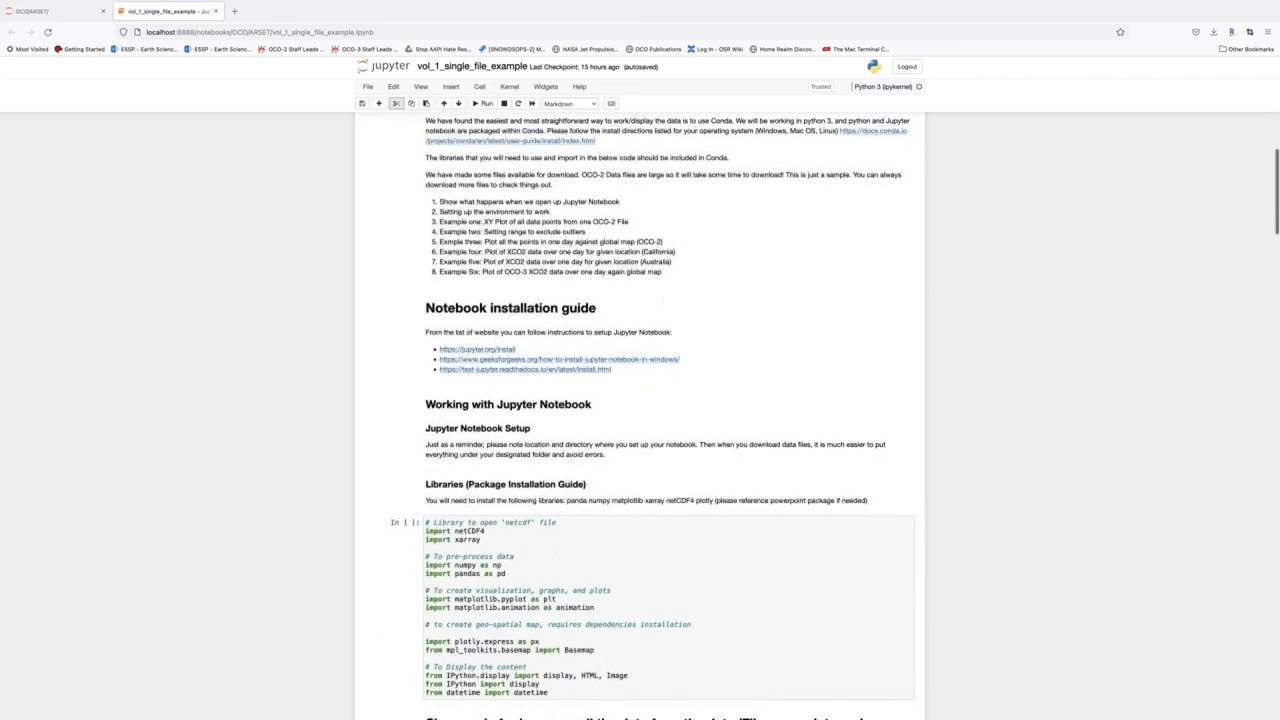
pyautogui.scroll(-3, 640, 416)
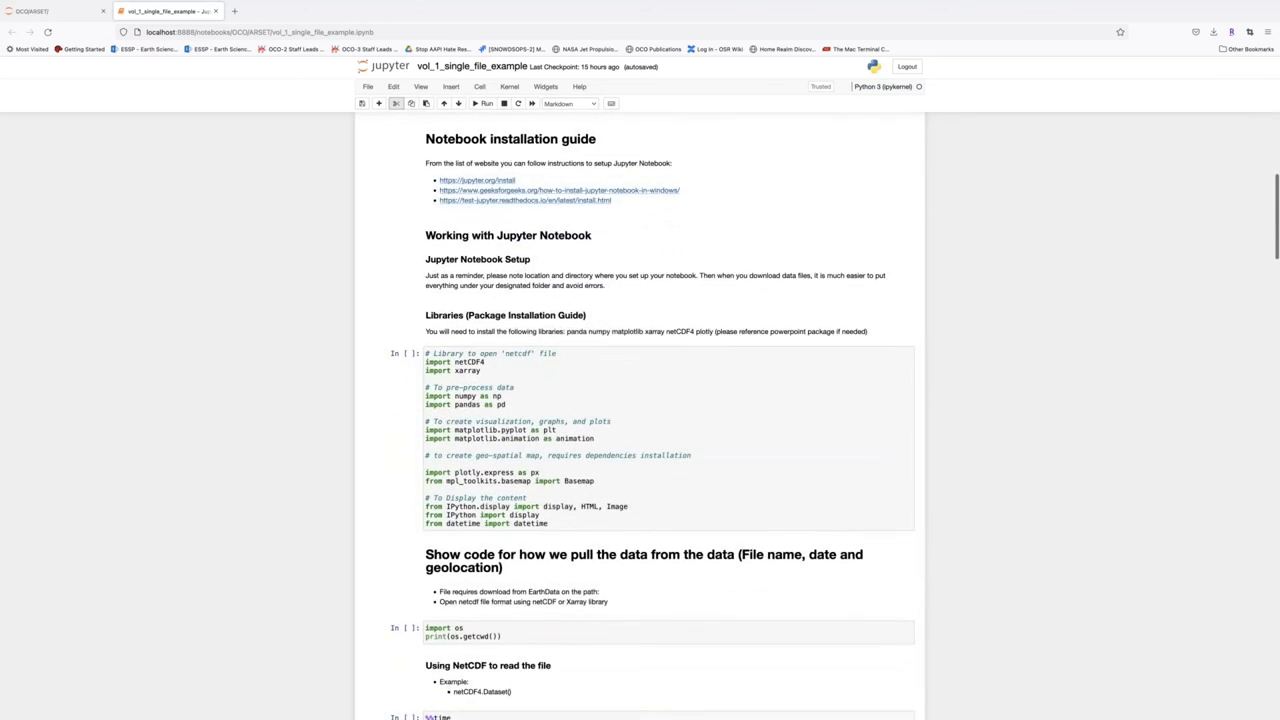
pyautogui.scroll(-1, 640, 416)
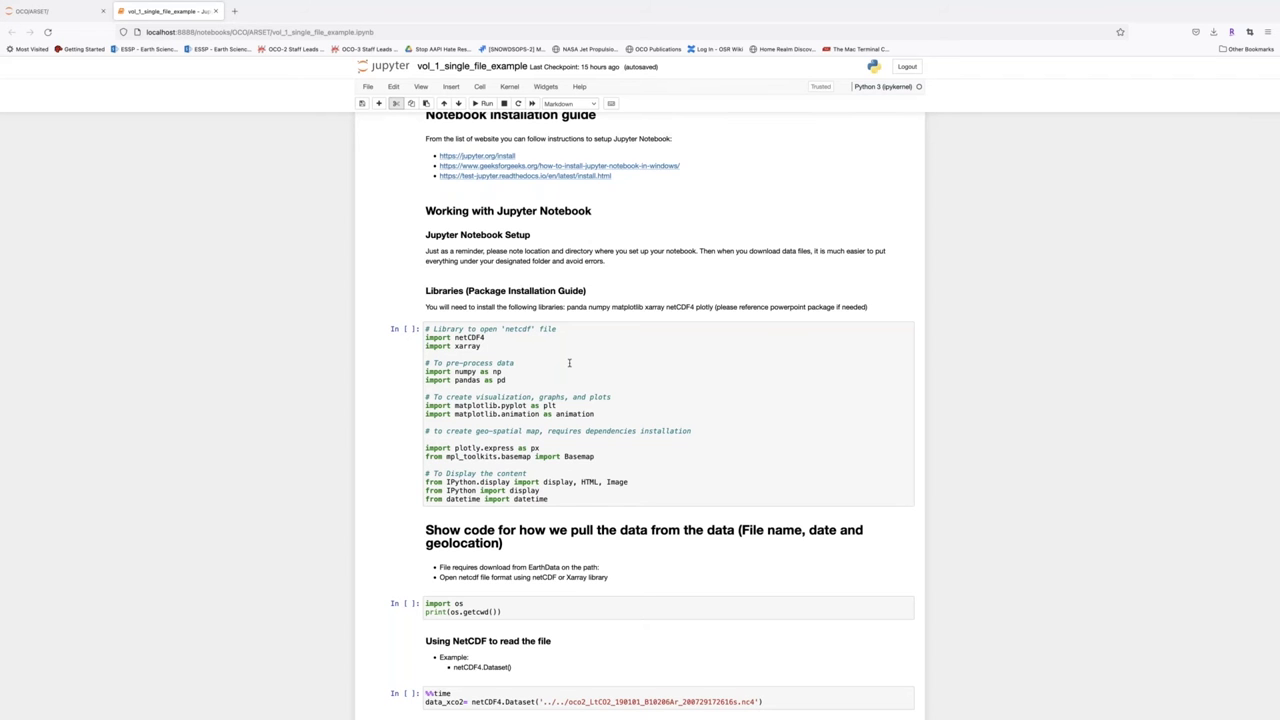
pyautogui.scroll(-1, 569, 363)
pyautogui.scroll(-1, 569, 364)
pyautogui.scroll(-1, 569, 363)
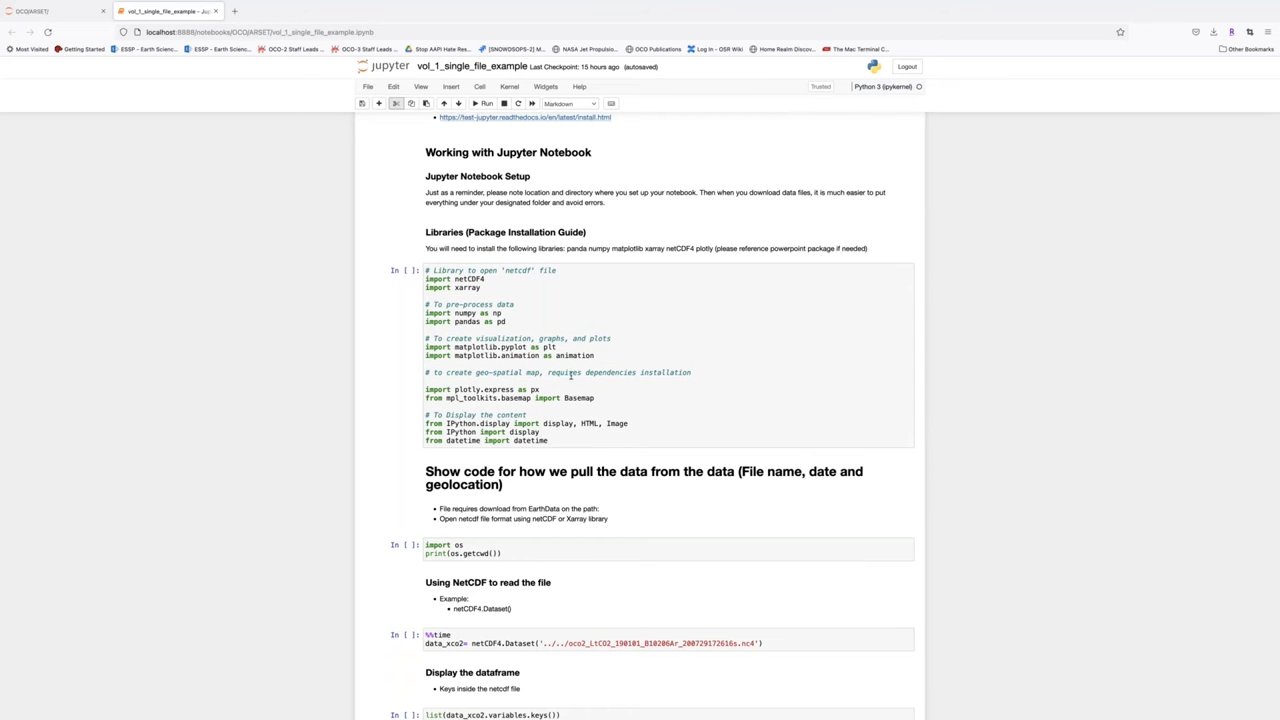
# - Run the code cell that imports the netCDF4, xarray, numpy, pandas, matplotlib, plotly, Basemap, IPython and datetime libraries
pyautogui.click(583, 443)
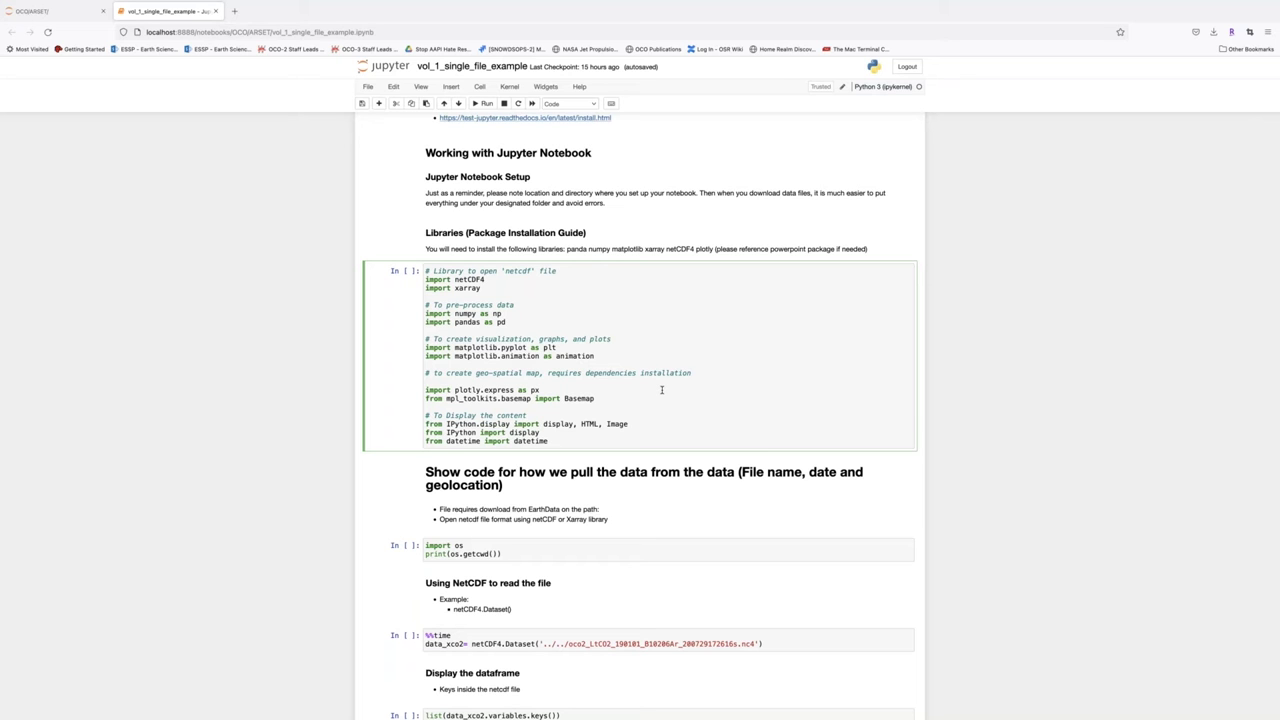
pyautogui.scroll(-2, 661, 390)
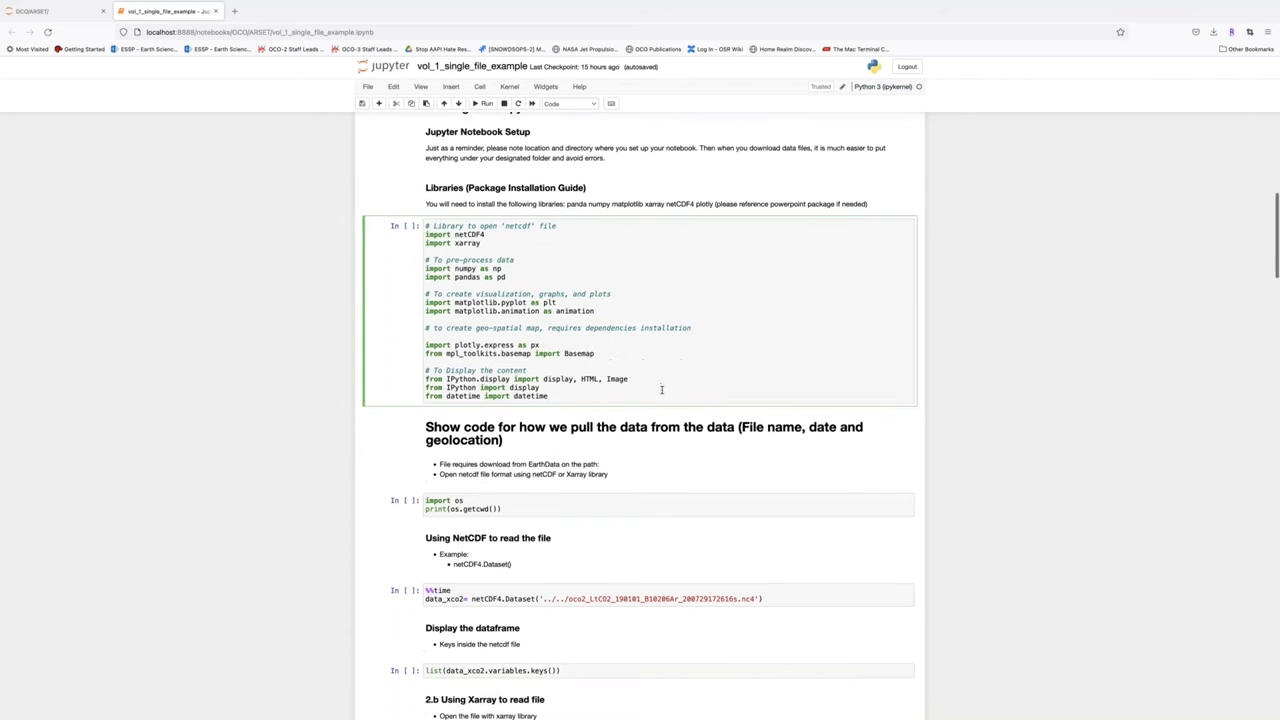
pyautogui.scroll(1, 642, 389)
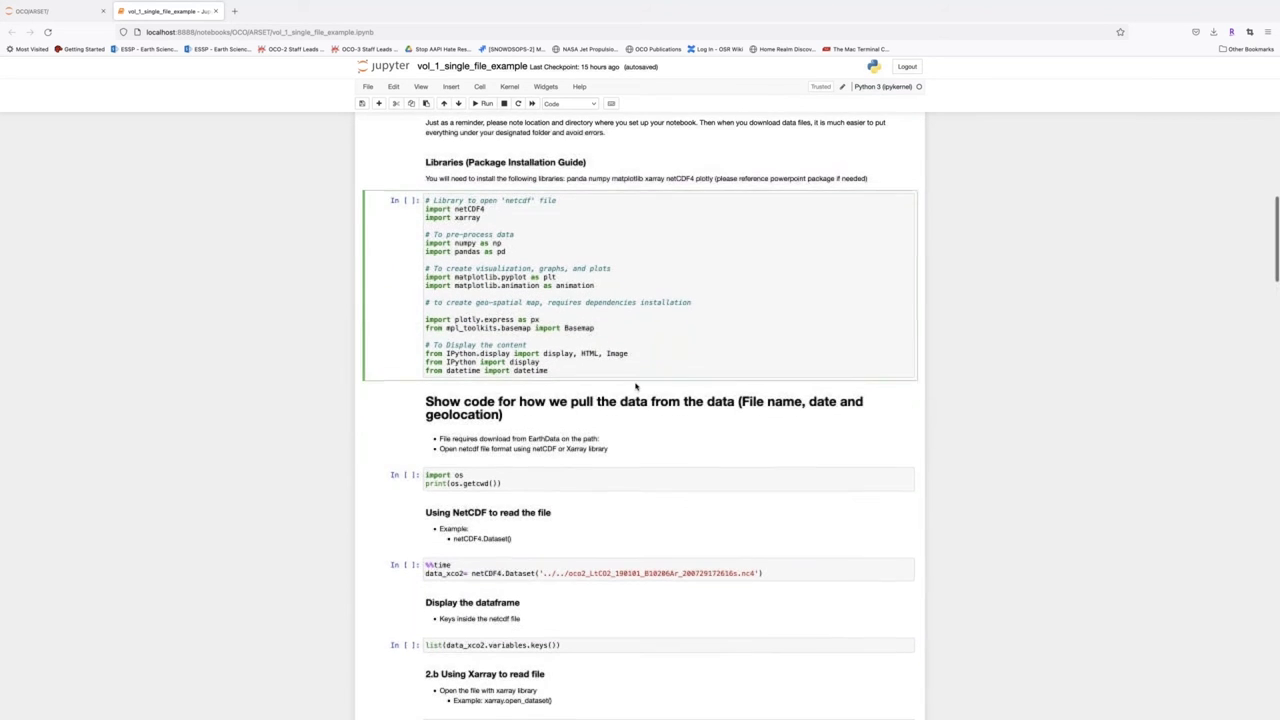
pyautogui.click(550, 371)
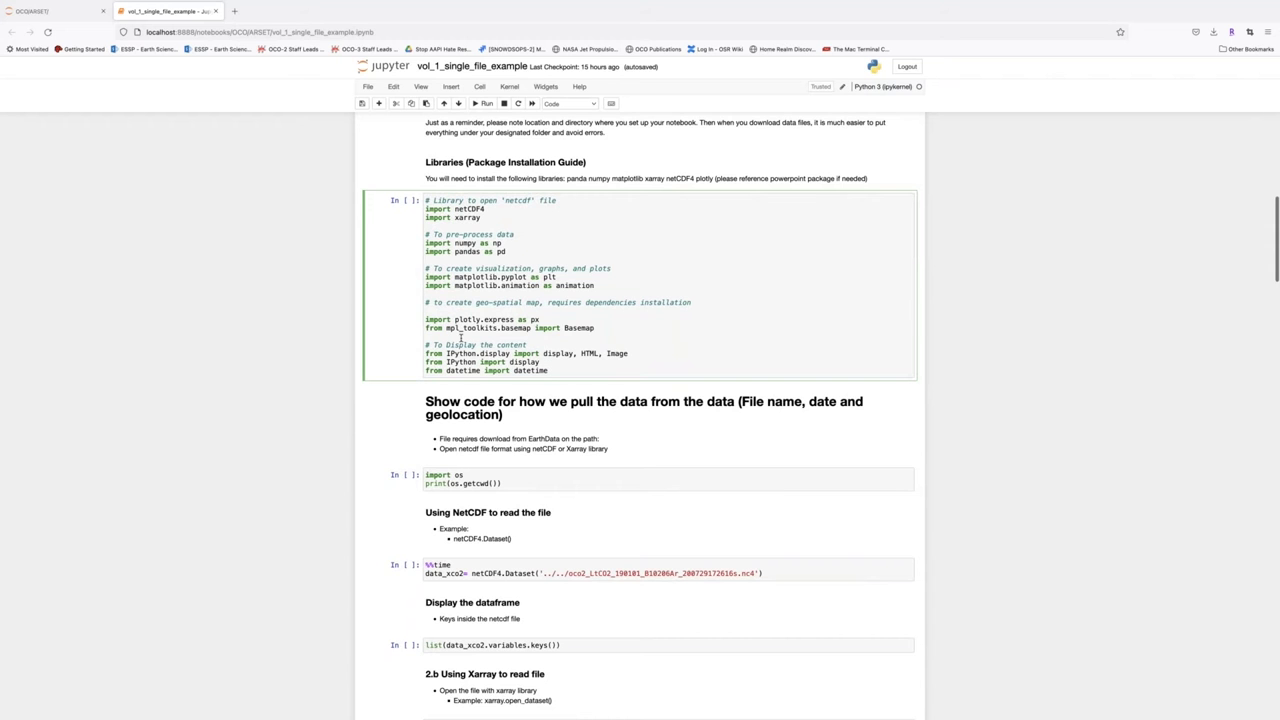
pyautogui.scroll(1, 577, 368)
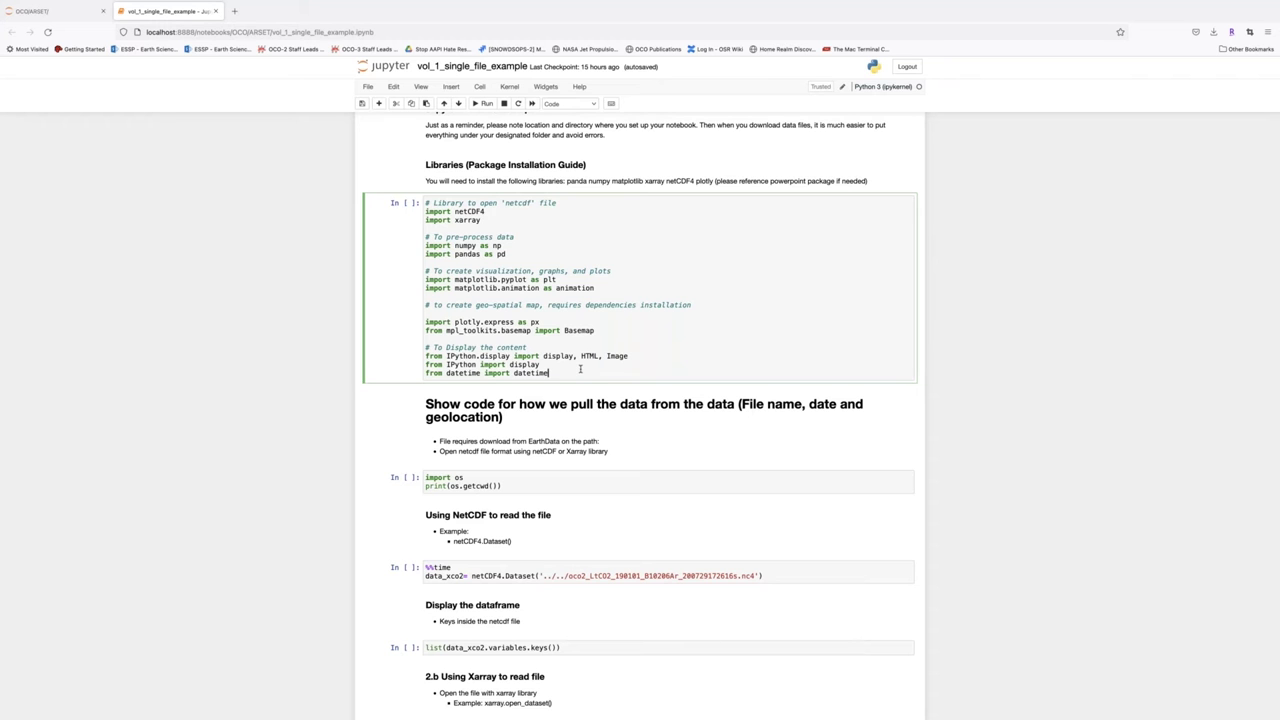
pyautogui.scroll(-3, 561, 331)
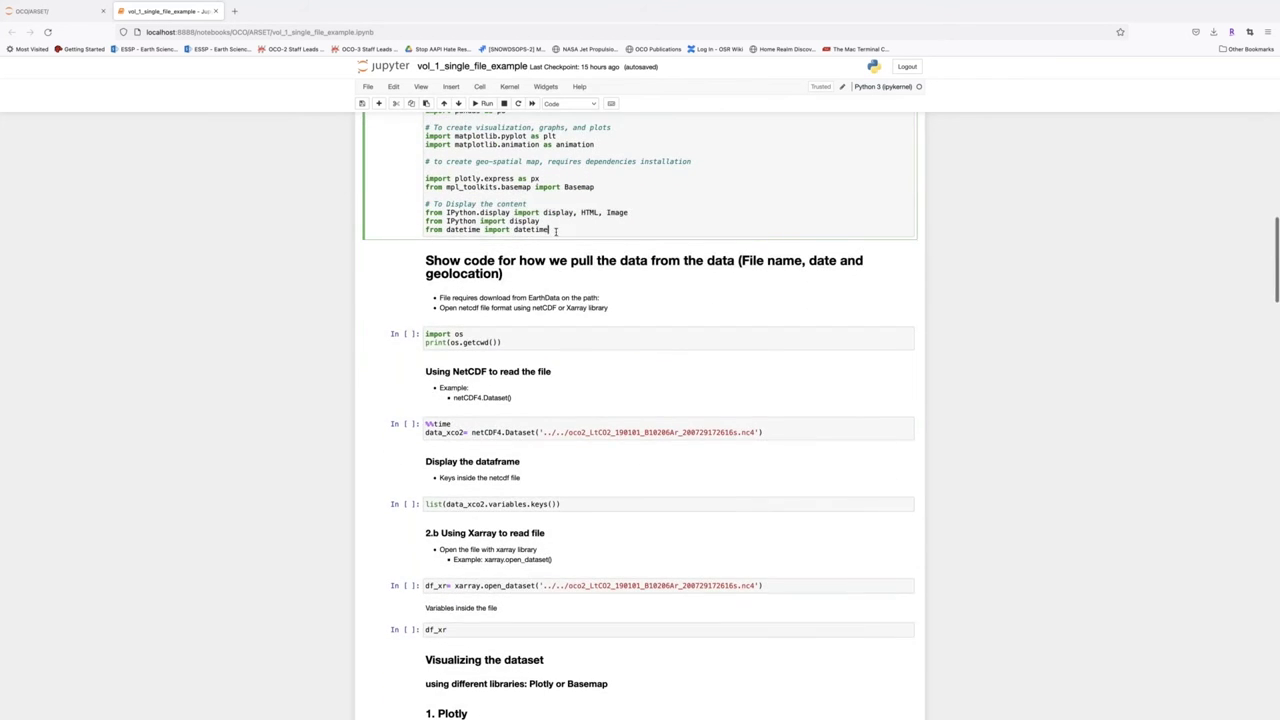
pyautogui.click(482, 104)
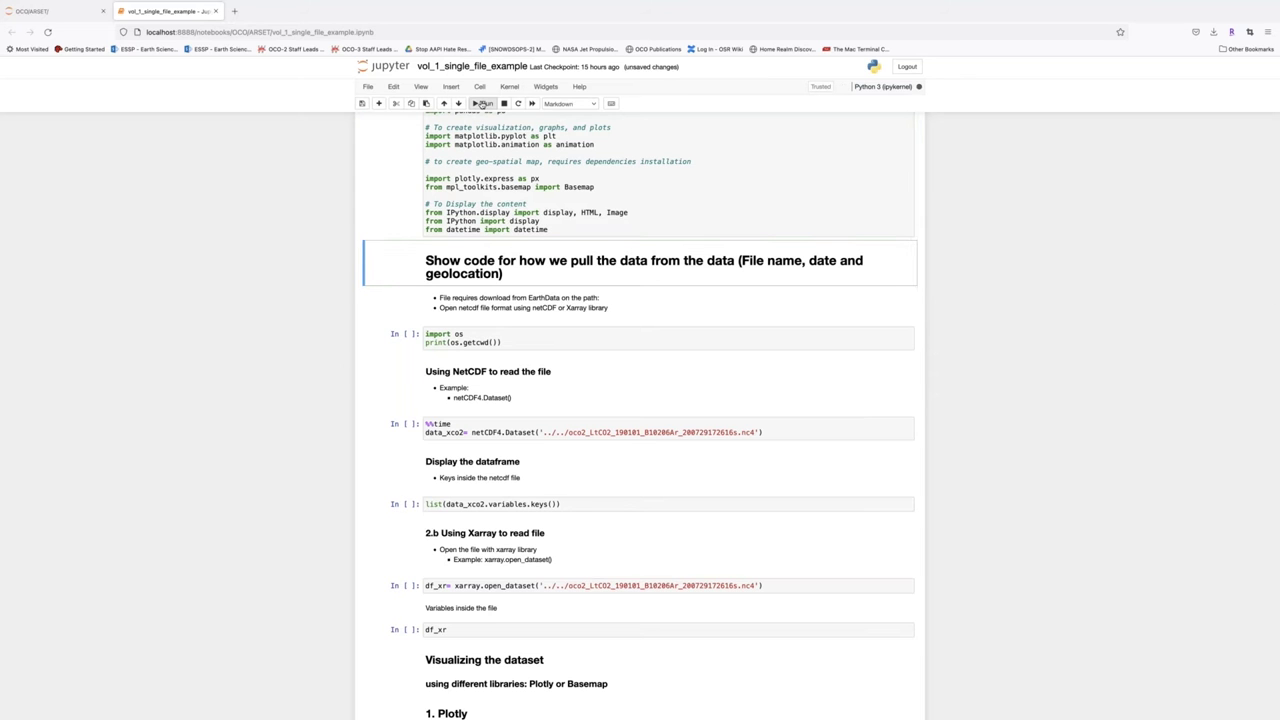
# - Run the os.getcwd() cell under the data-pulling heading to print the current working directory
pyautogui.scroll(3, 630, 210)
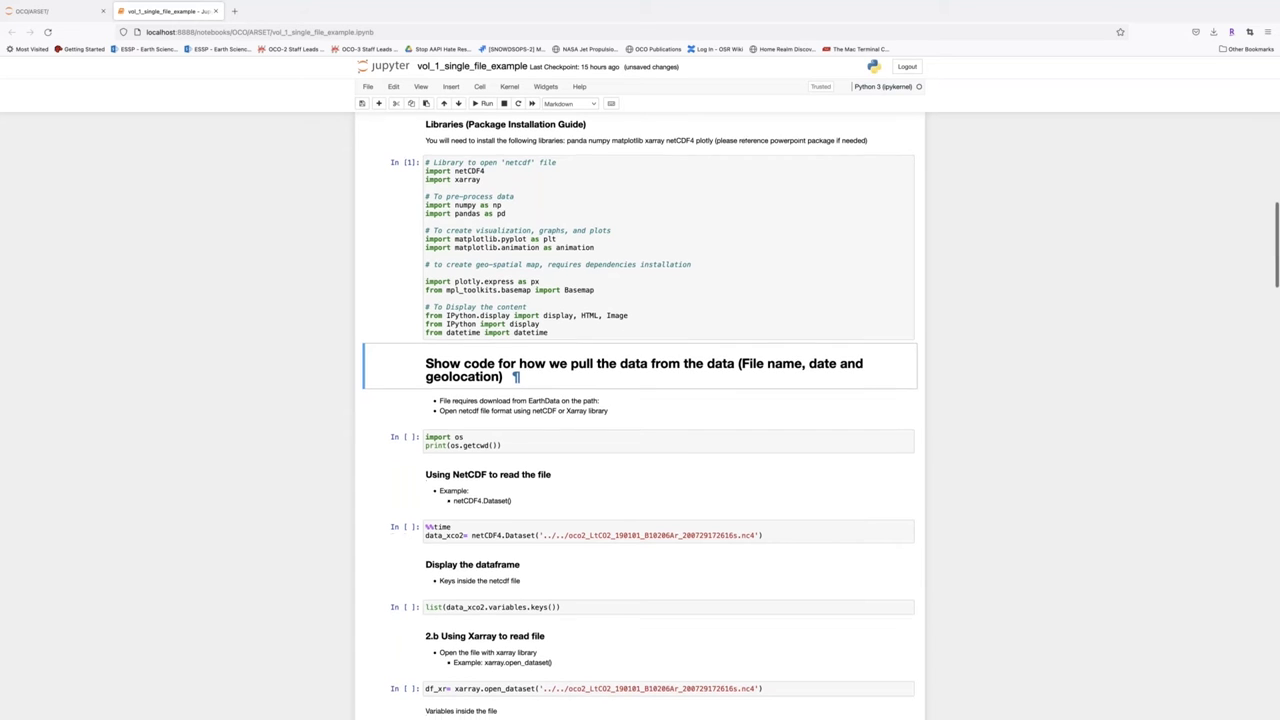
pyautogui.scroll(-1, 640, 415)
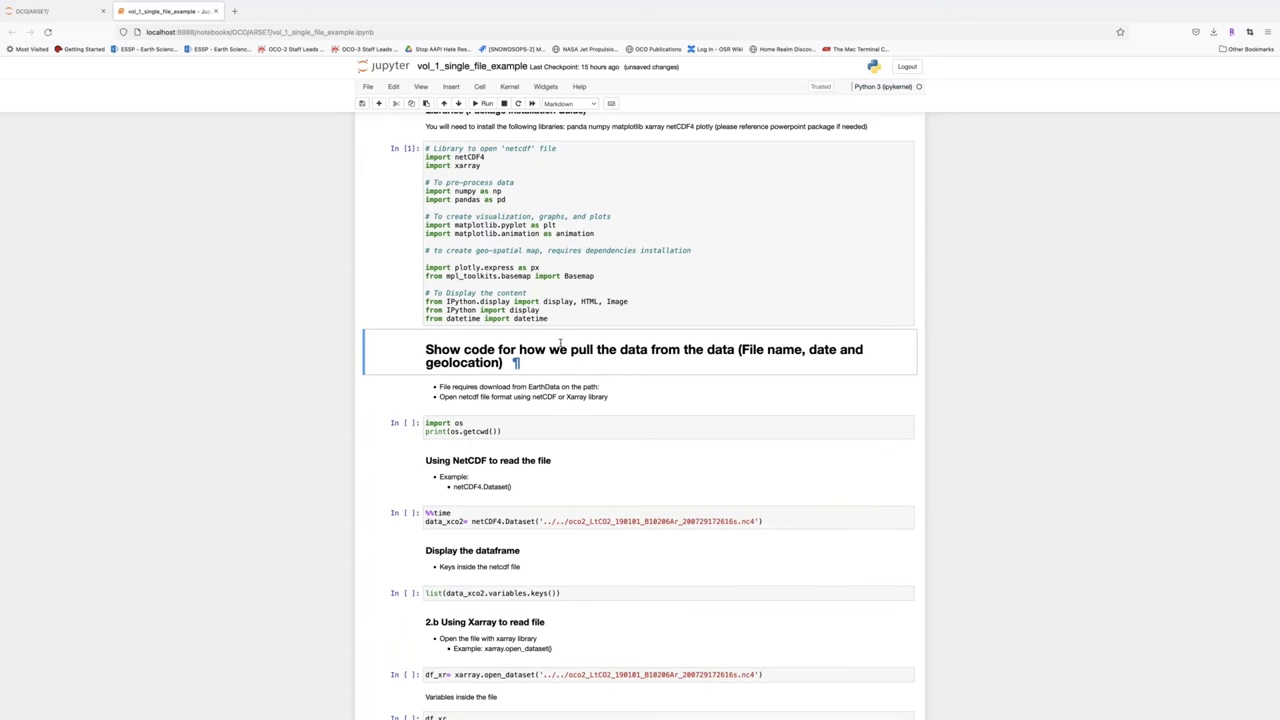
pyautogui.scroll(1, 571, 331)
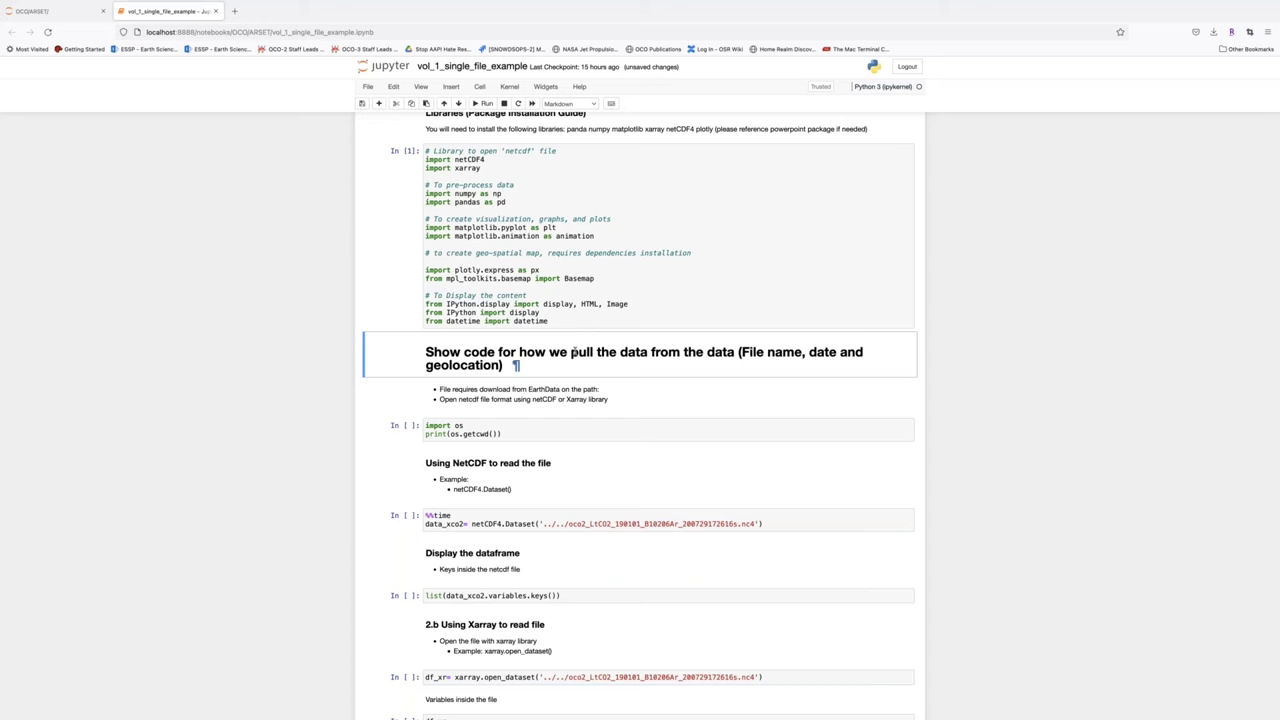
pyautogui.click(485, 104)
pyautogui.click(485, 104)
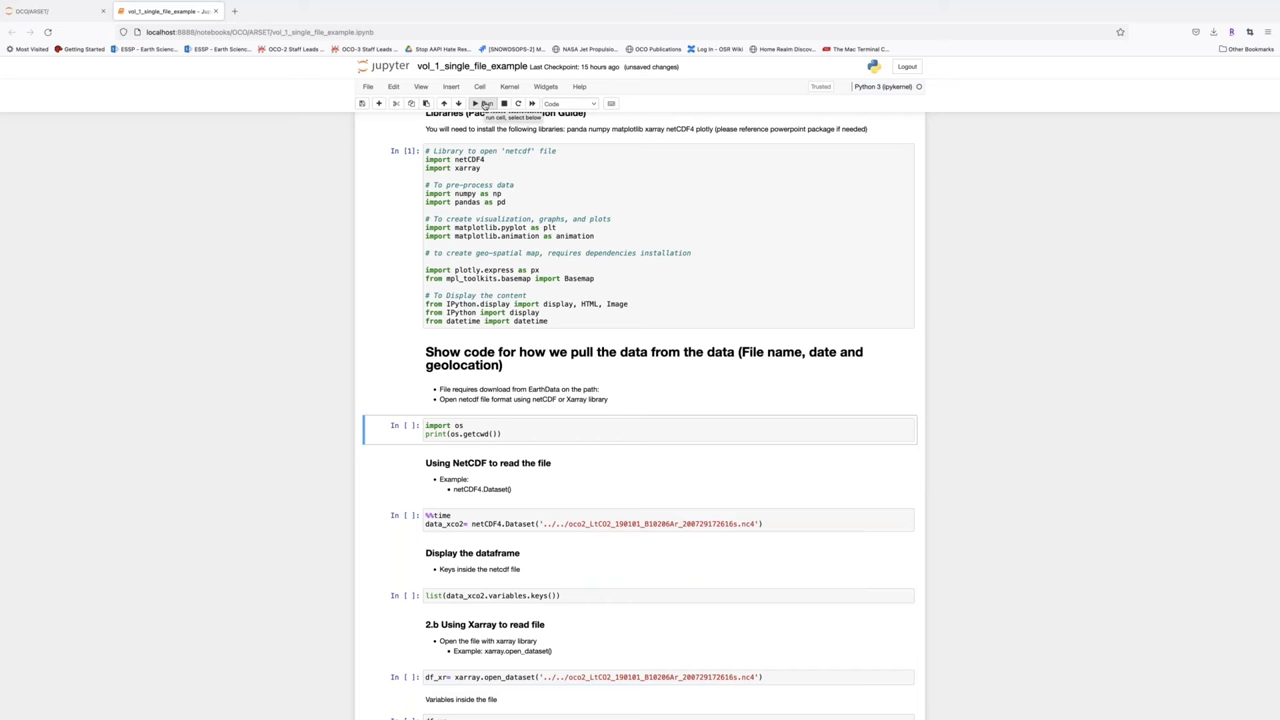
pyautogui.click(485, 104)
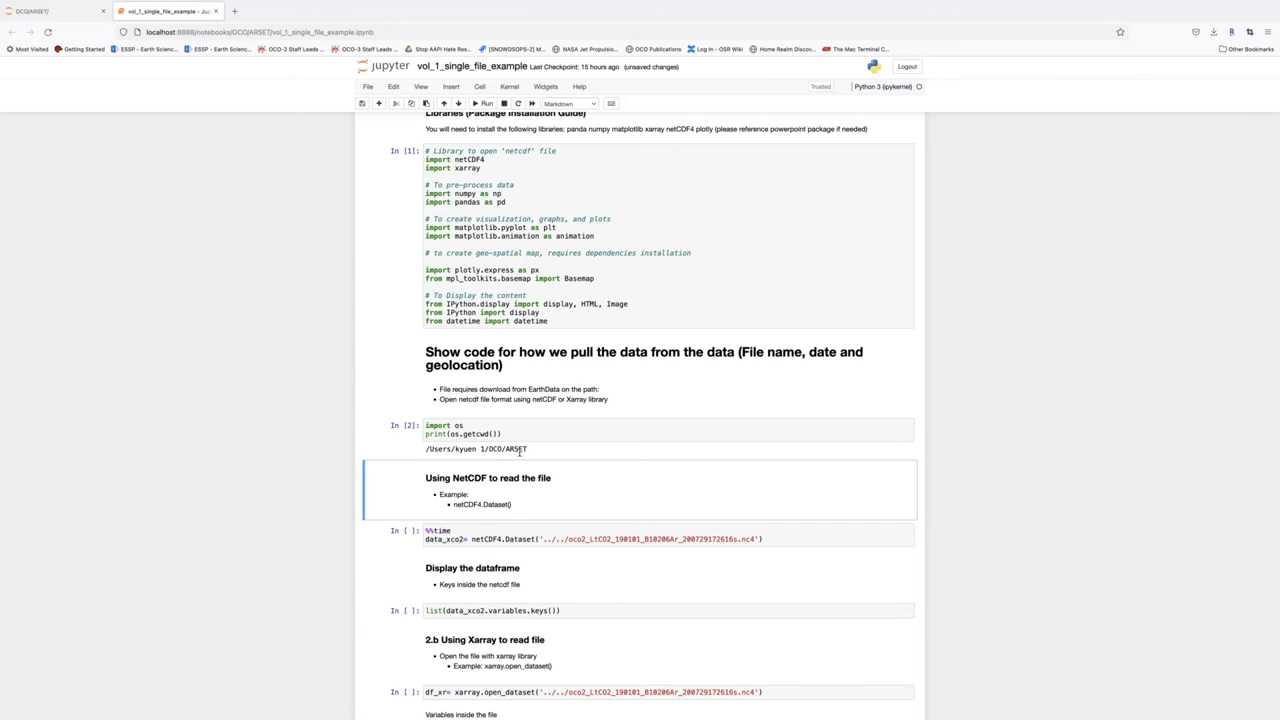
pyautogui.scroll(-3, 525, 452)
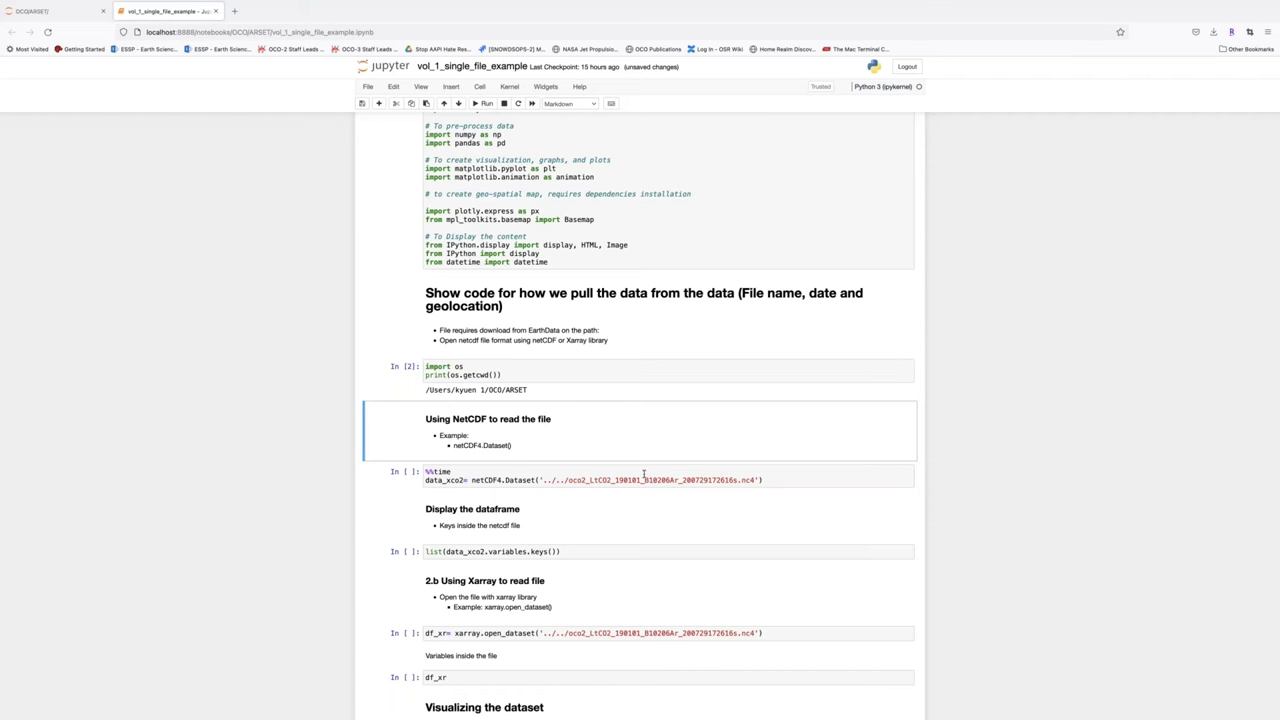
pyautogui.click(485, 104)
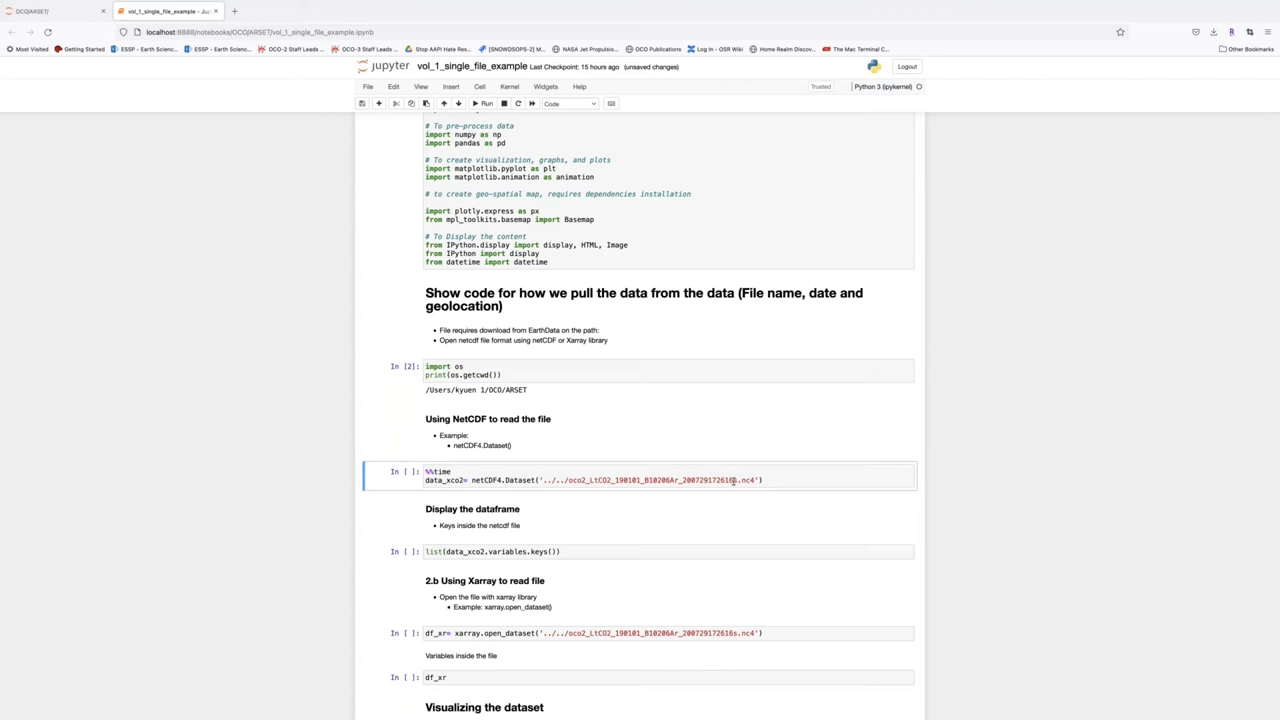
pyautogui.click(482, 104)
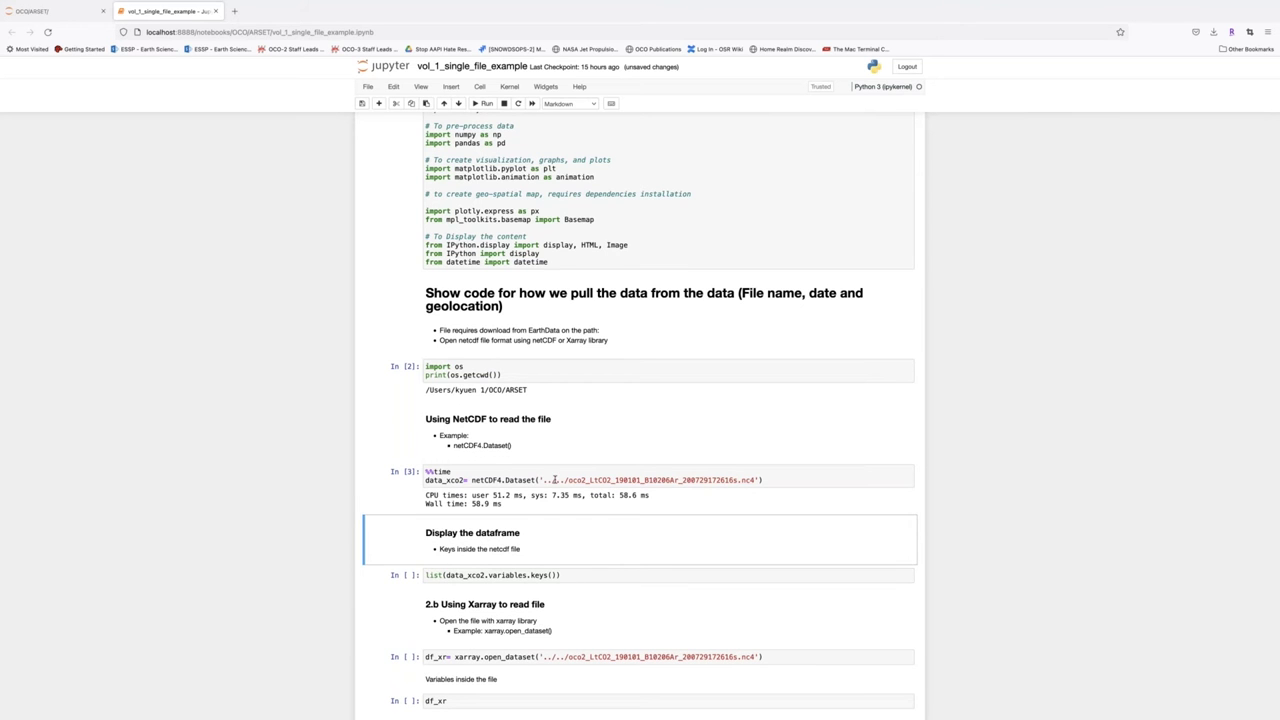
# - Run the cell under "Display the dataframe" to list the variable keys of data_xco2
pyautogui.scroll(-3, 553, 479)
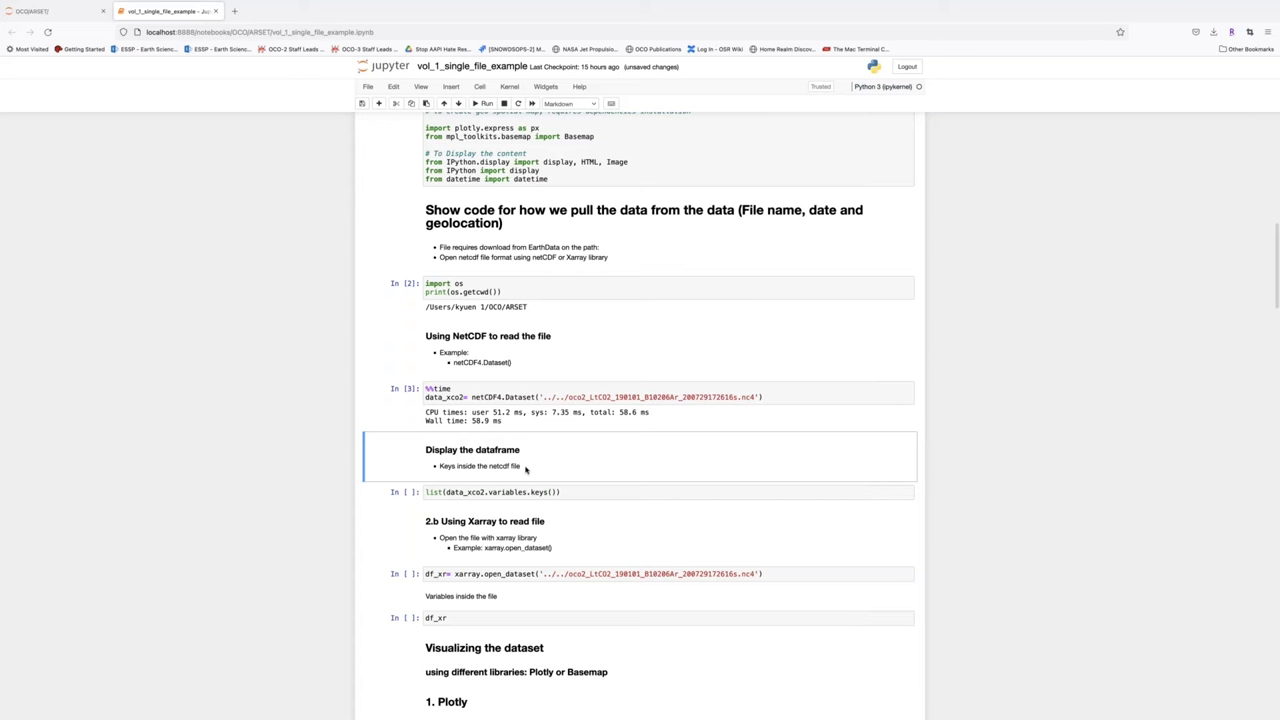
pyautogui.click(485, 104)
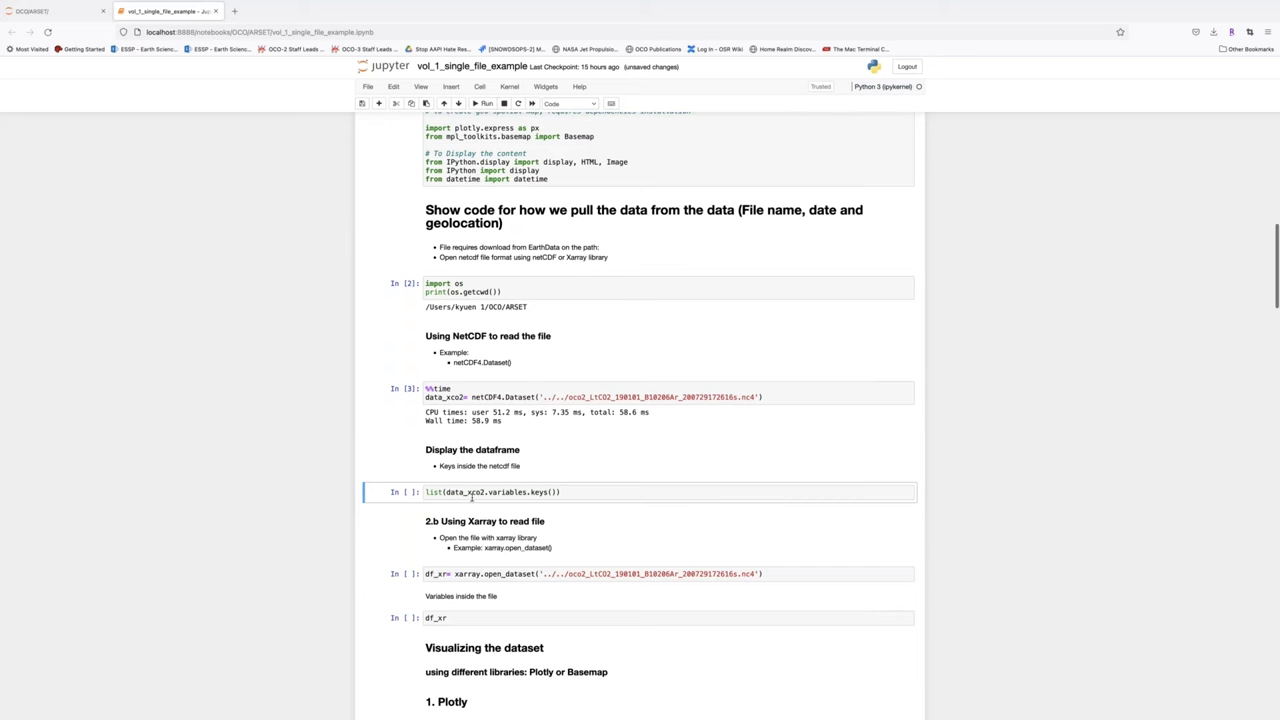
pyautogui.click(581, 493)
pyautogui.click(481, 103)
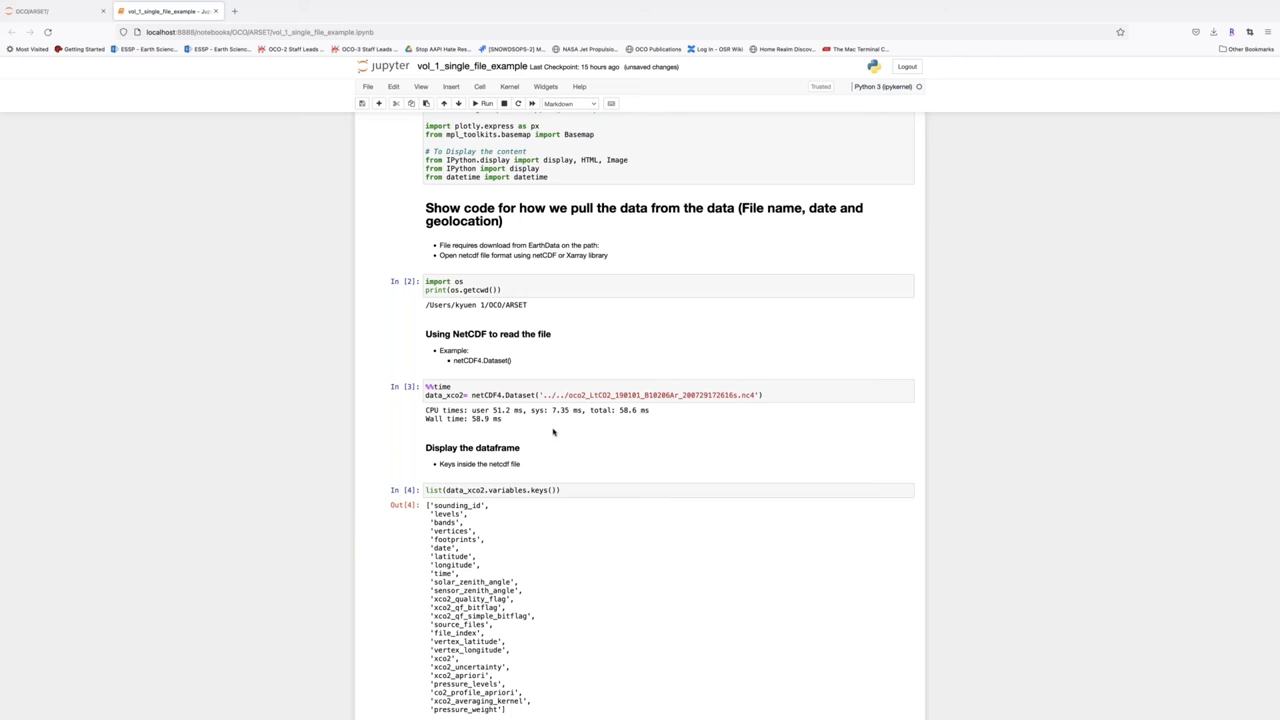
# - Examine the list of variable keys in the netCDF file and the Xarray section below it
pyautogui.scroll(-3, 554, 430)
pyautogui.scroll(-1, 543, 434)
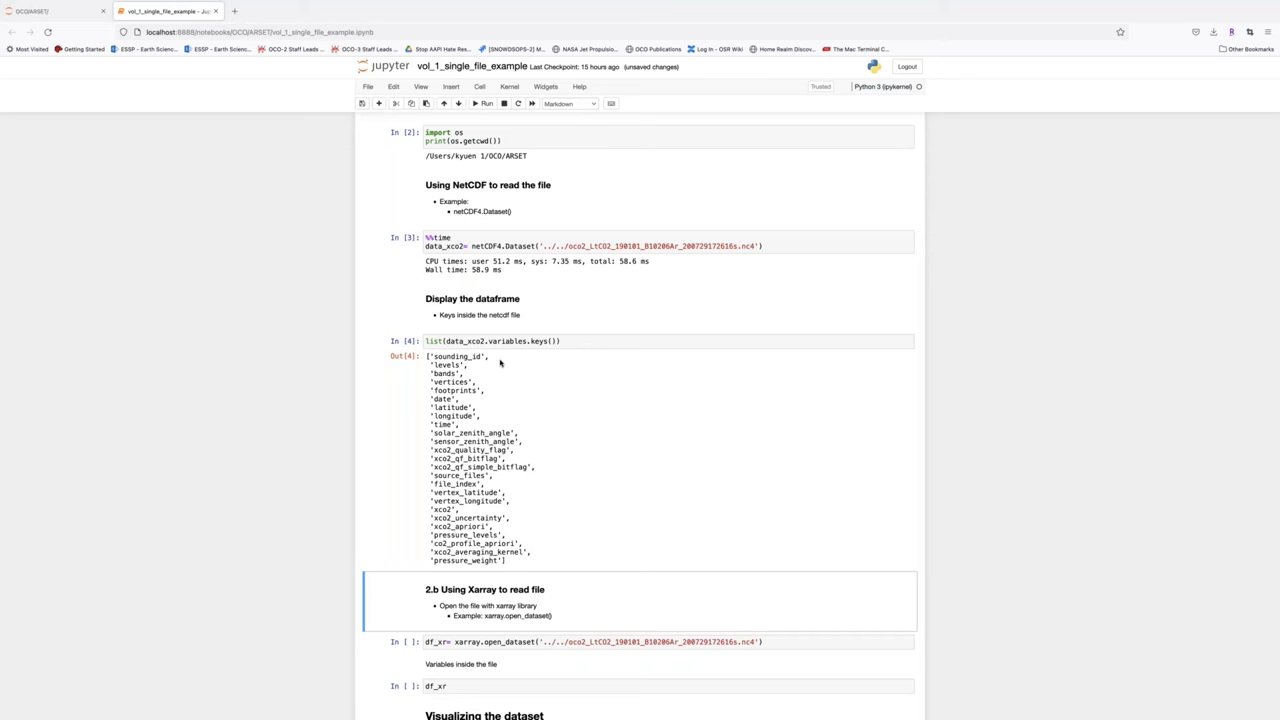
pyautogui.scroll(1, 500, 364)
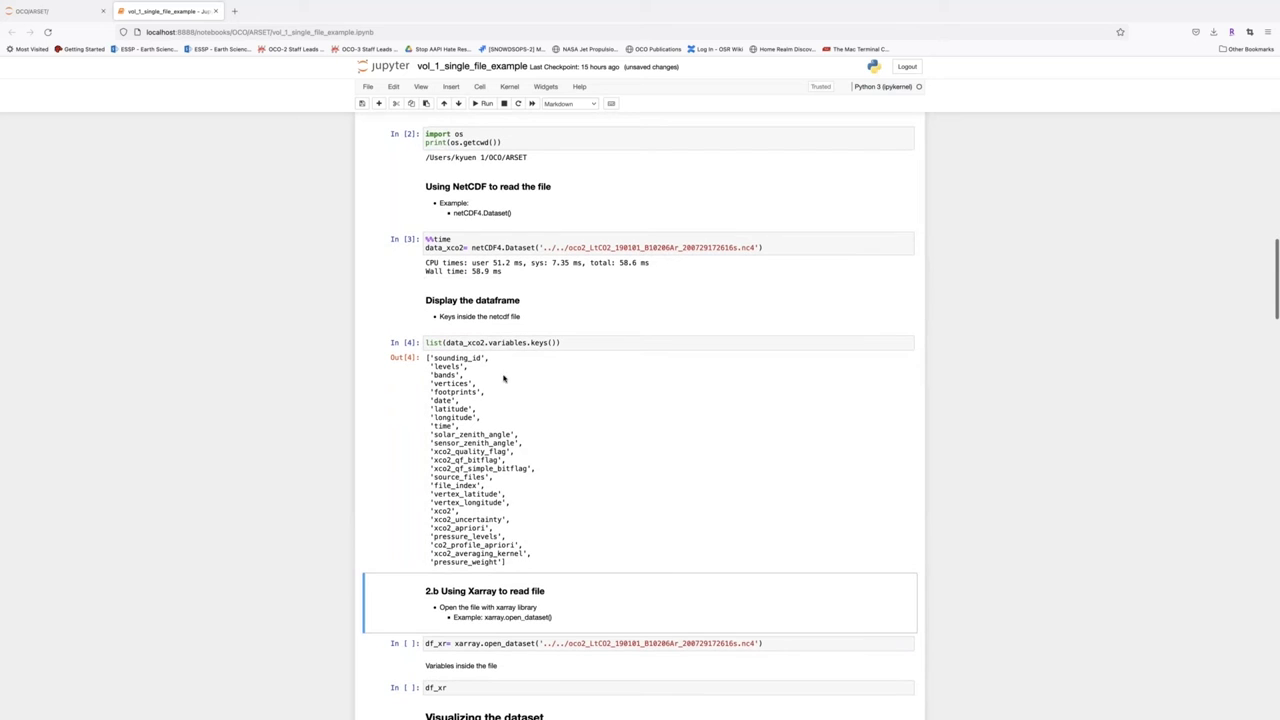
pyautogui.scroll(-1, 551, 364)
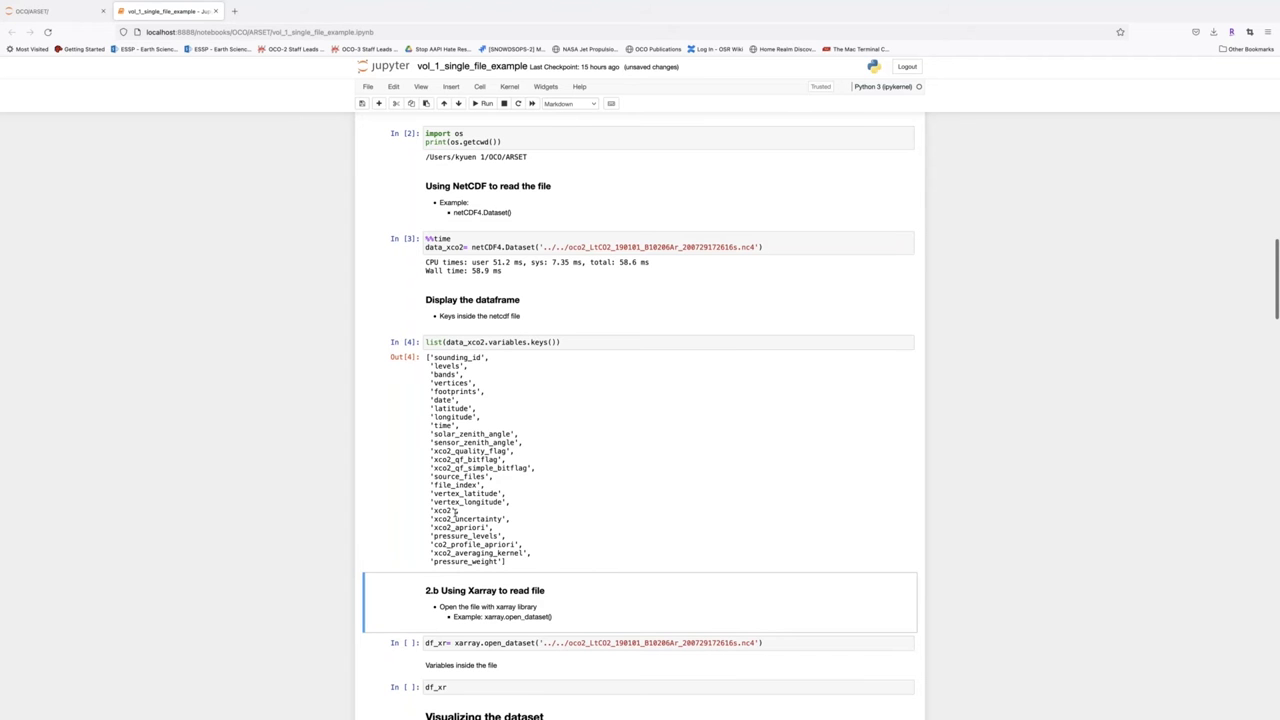
pyautogui.scroll(-1, 528, 518)
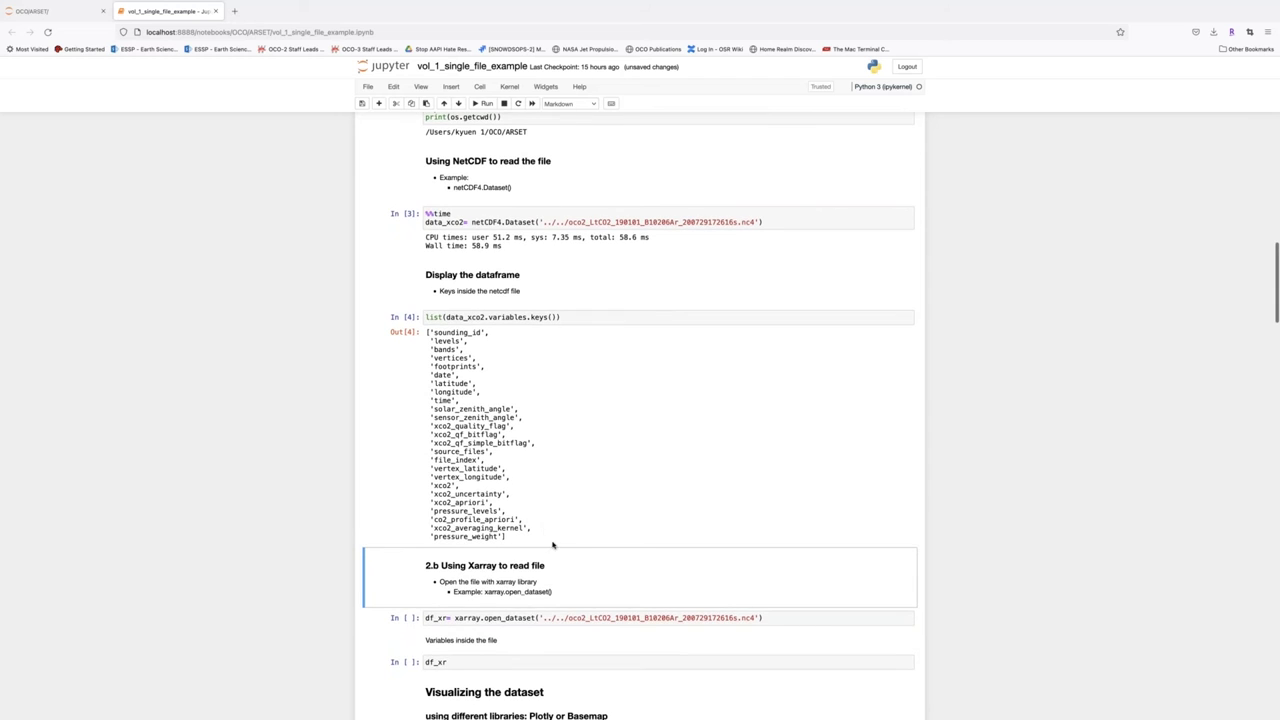
pyautogui.scroll(1, 562, 565)
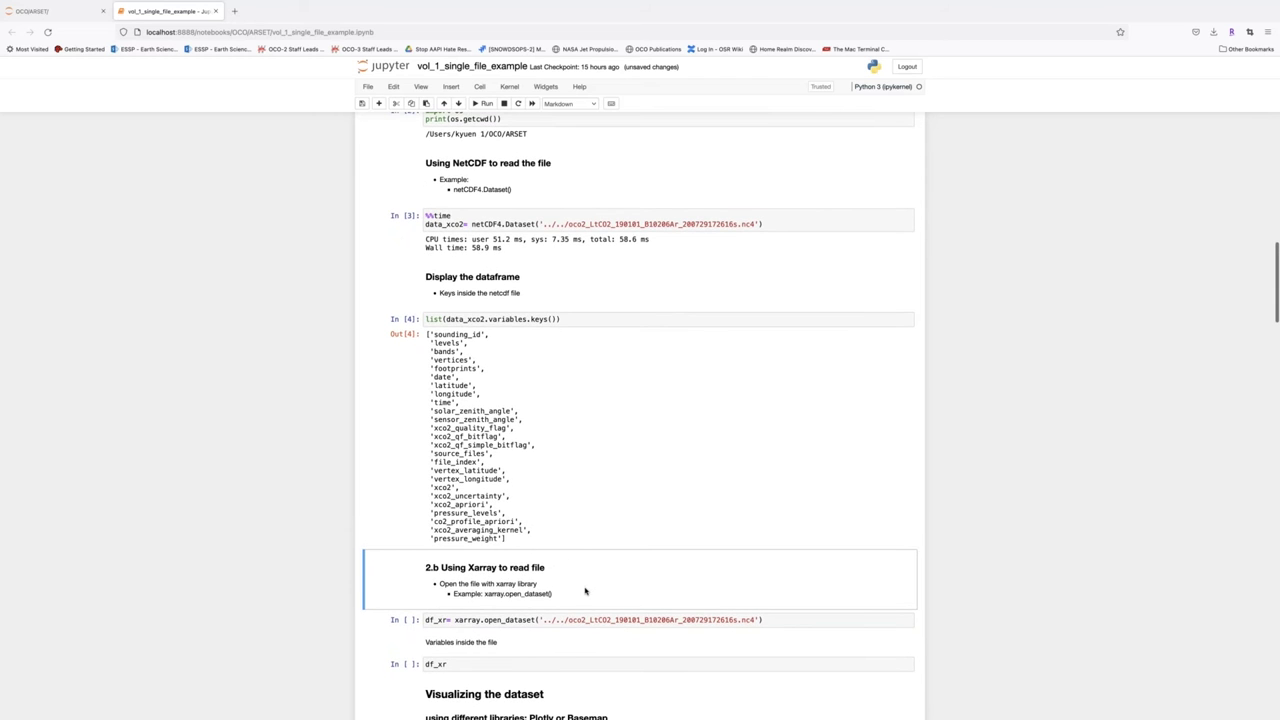
pyautogui.scroll(-1, 585, 591)
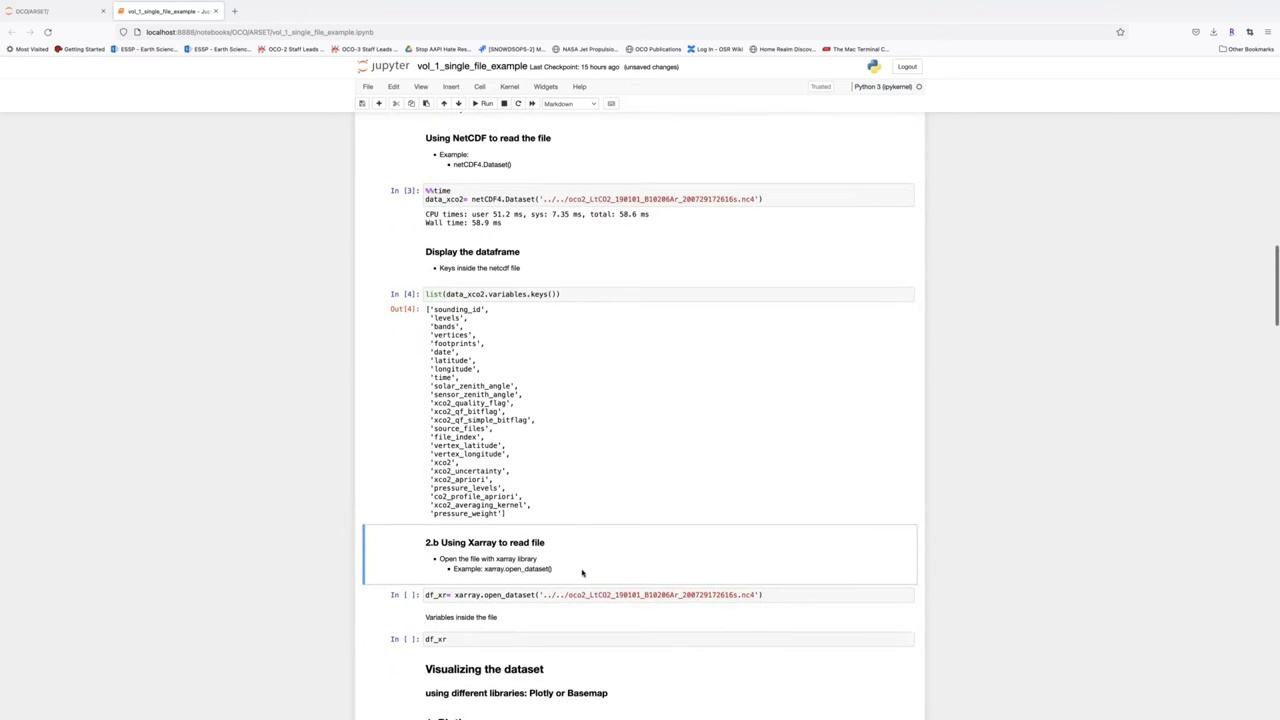
pyautogui.scroll(-1, 582, 573)
pyautogui.scroll(1, 581, 571)
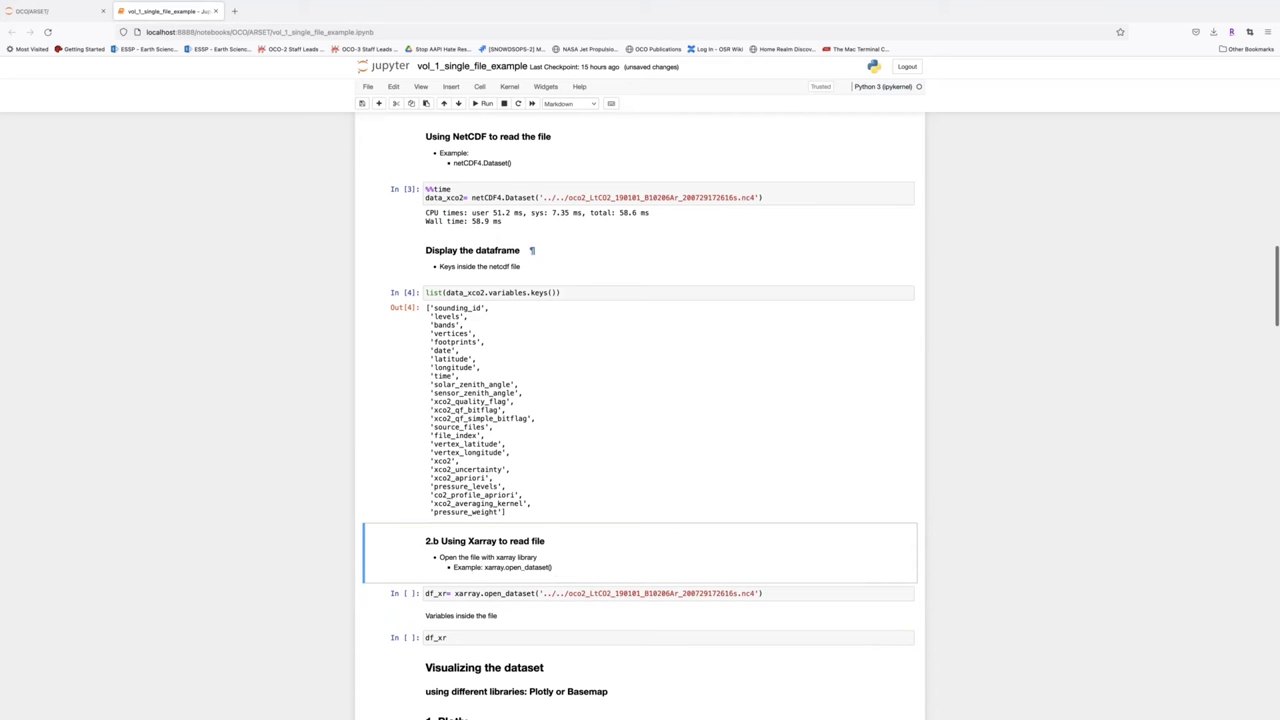
# - Run the xarray.open_dataset cell to load the OCO-2 file into df_xr, and advance to the df_xr display cell
pyautogui.click(485, 104)
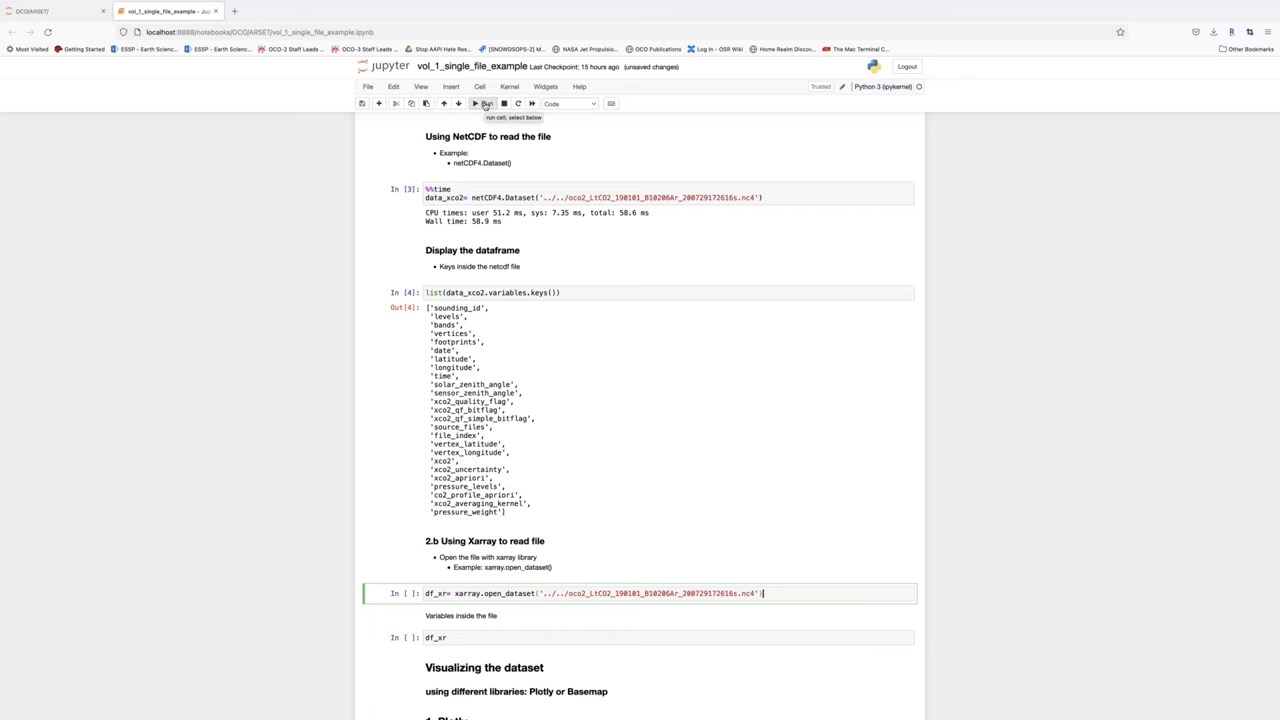
pyautogui.click(486, 104)
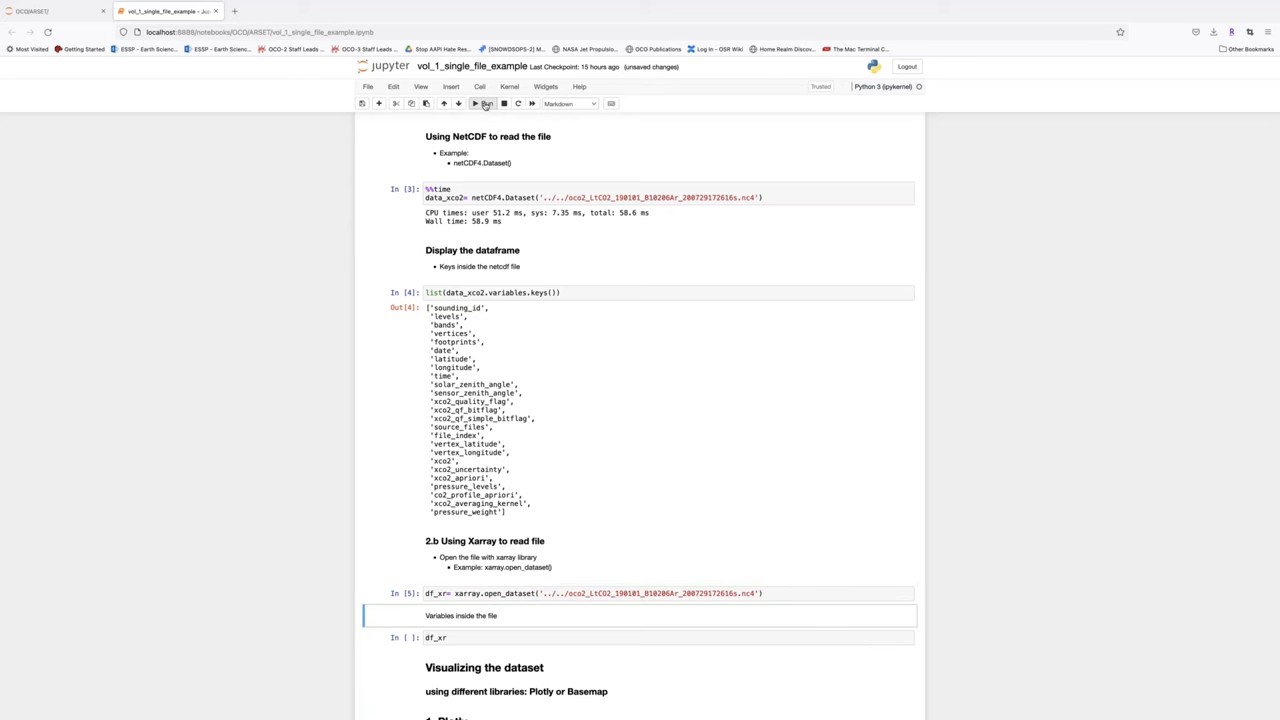
pyautogui.click(486, 104)
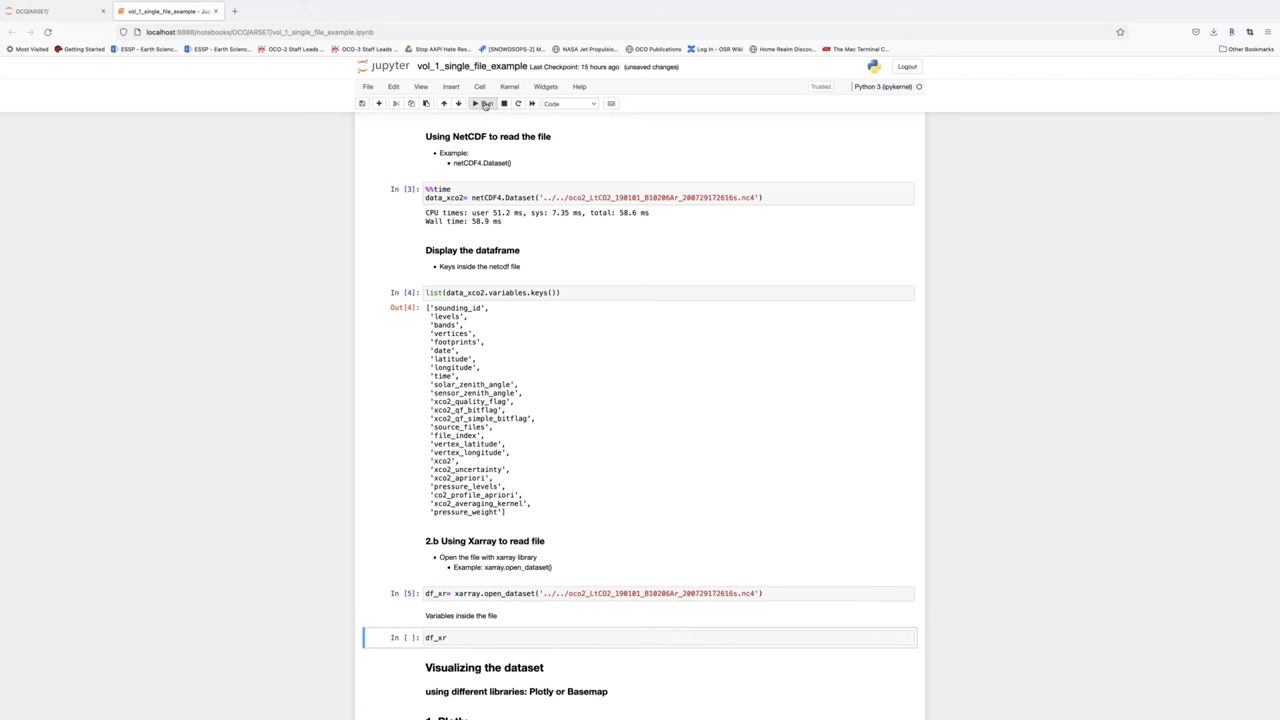
# - Run the df_xr cell to display the xarray dataset, and inspect its list of data variables before collapsing it
pyautogui.click(486, 104)
pyautogui.scroll(-5, 782, 559)
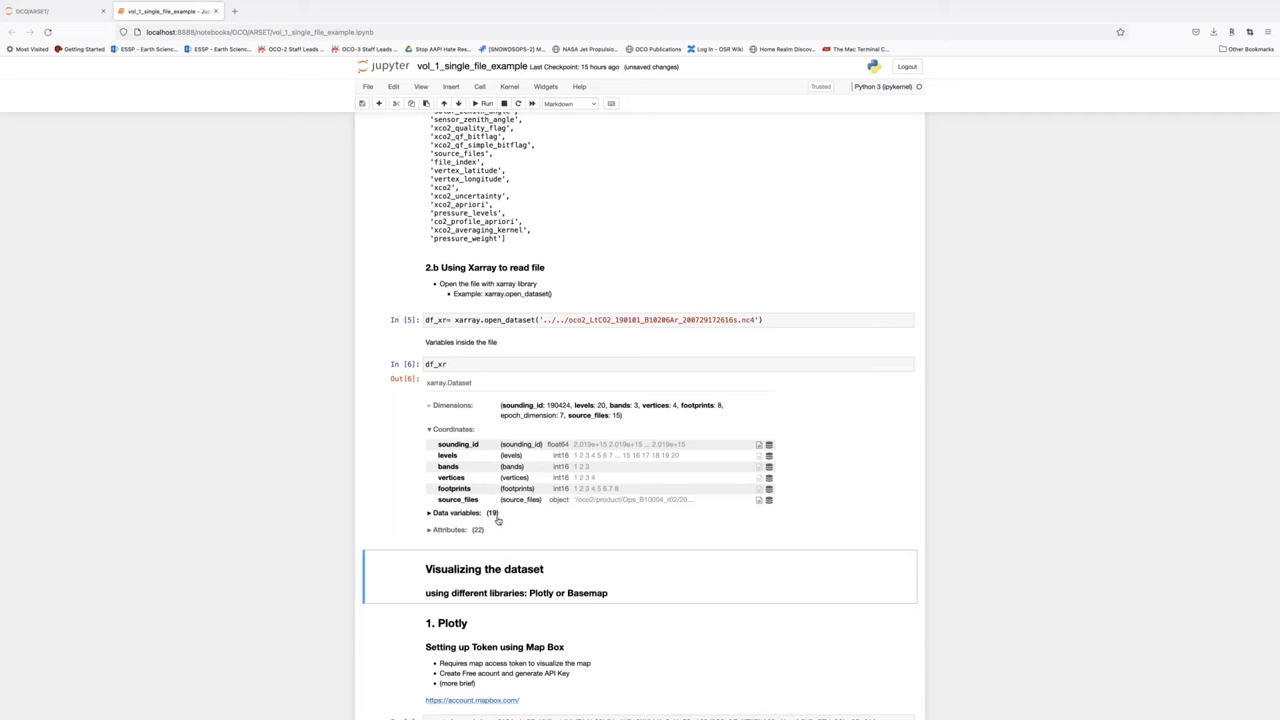
pyautogui.click(429, 514)
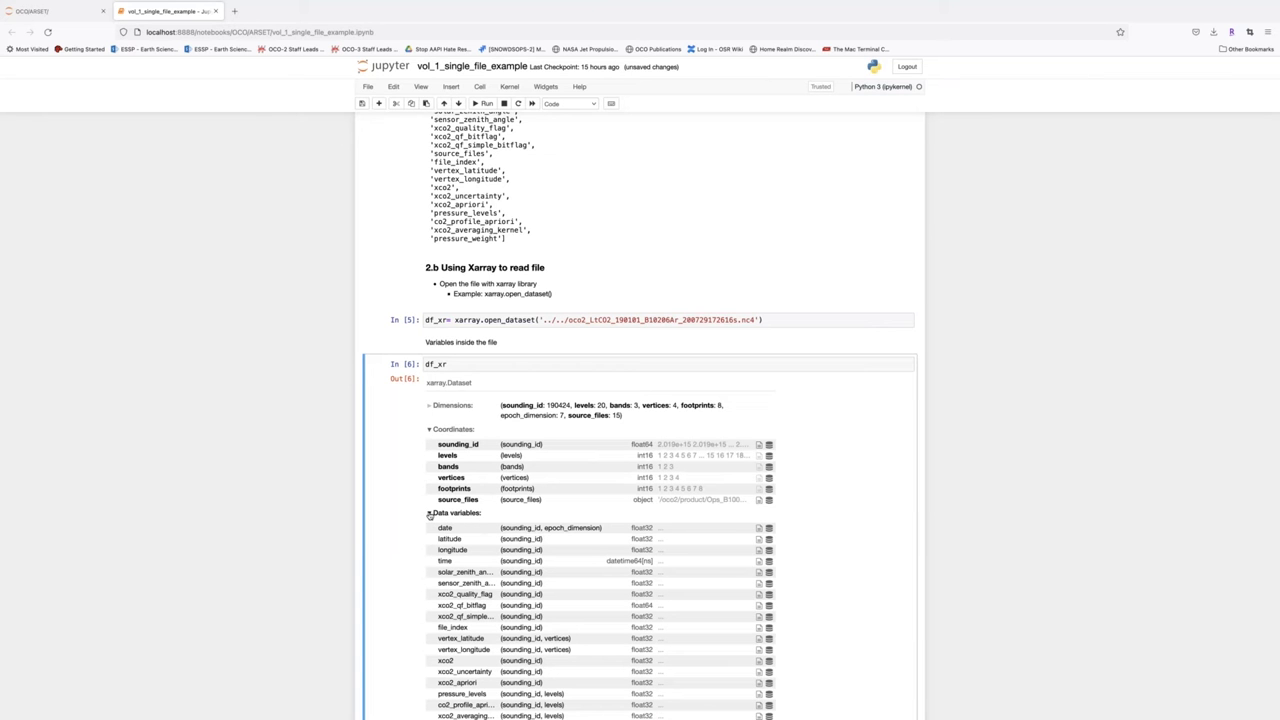
pyautogui.click(429, 514)
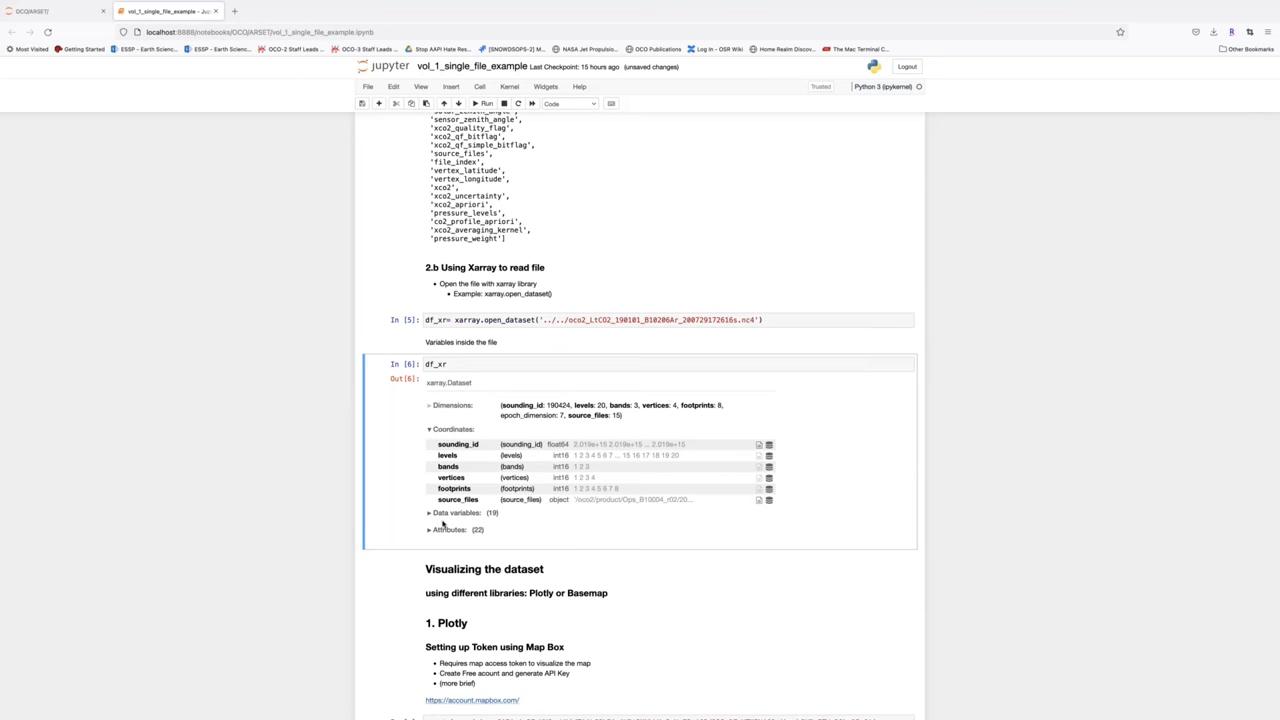
# - Run the map_token cell in the Plotly section to set the Mapbox access token
pyautogui.scroll(-2, 443, 522)
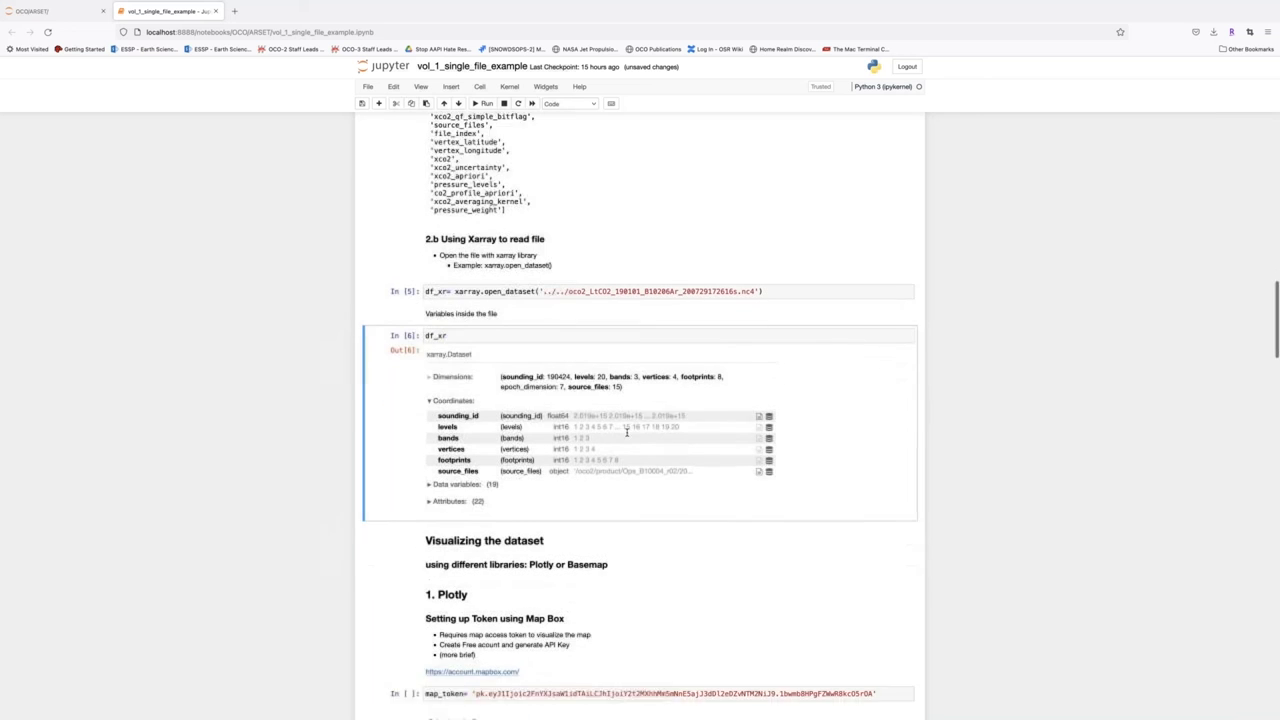
pyautogui.scroll(-1, 627, 435)
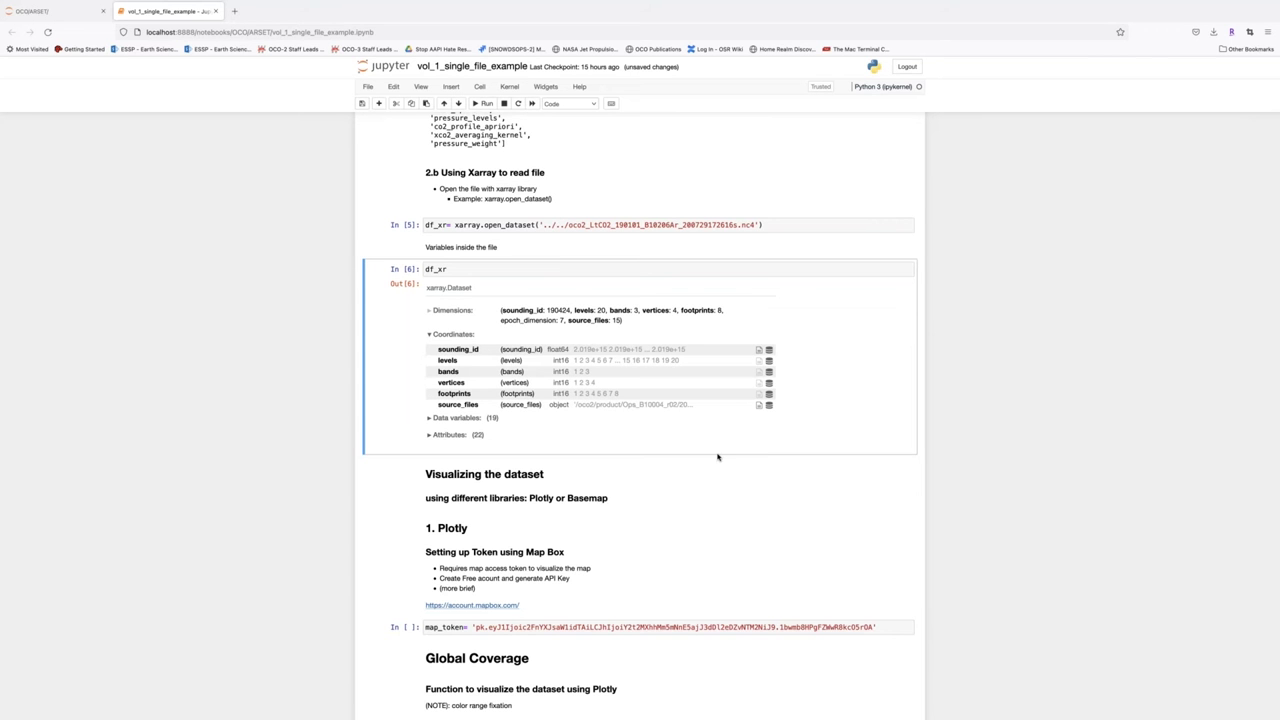
pyautogui.scroll(-3, 719, 455)
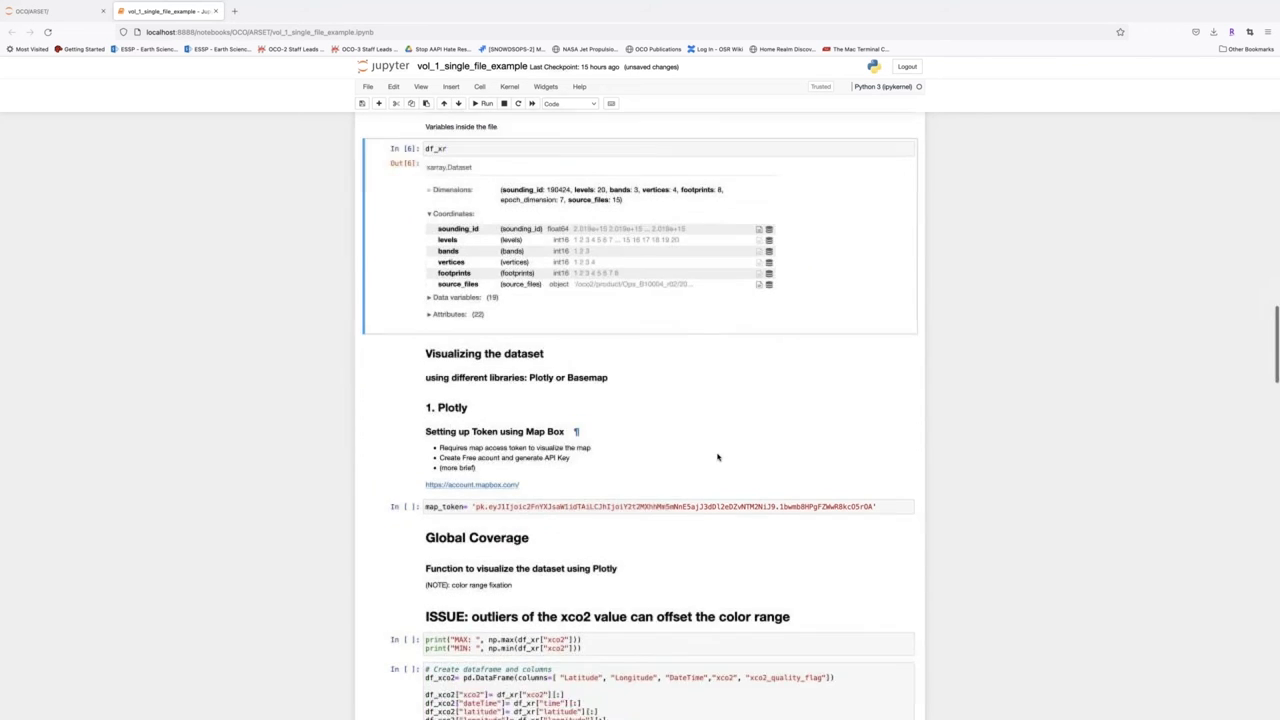
pyautogui.scroll(-1, 717, 457)
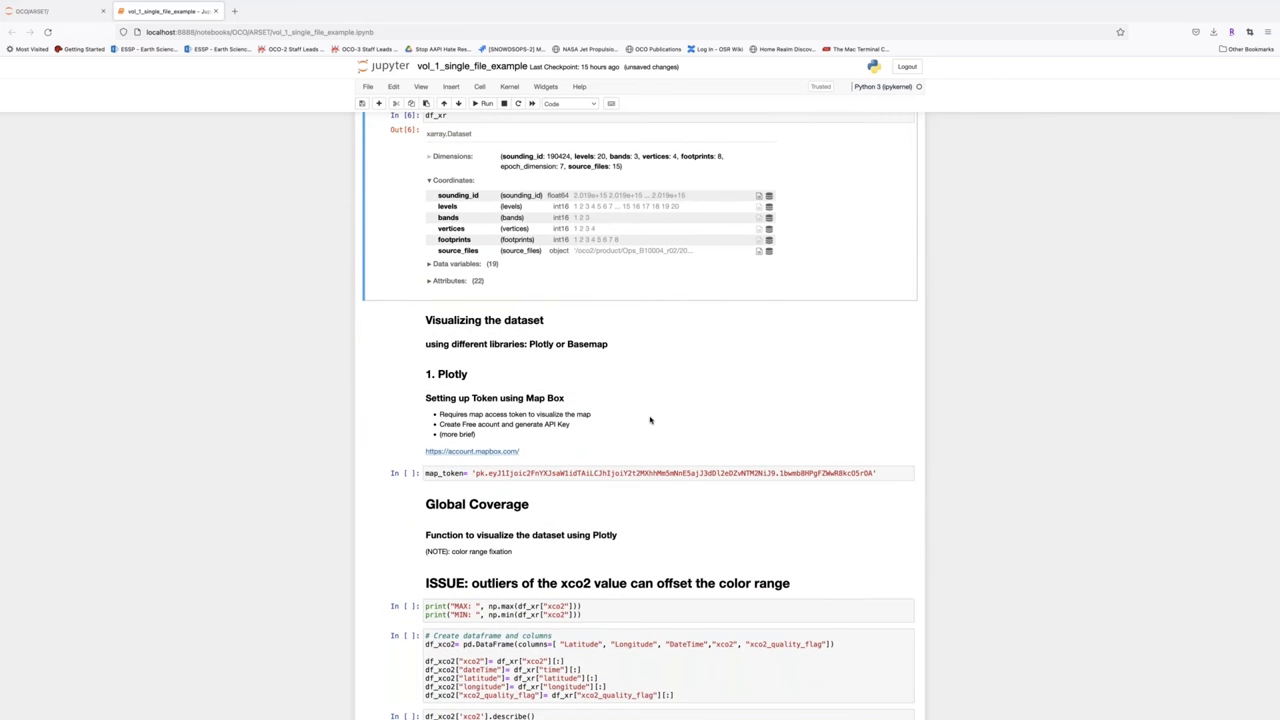
pyautogui.scroll(-1, 610, 412)
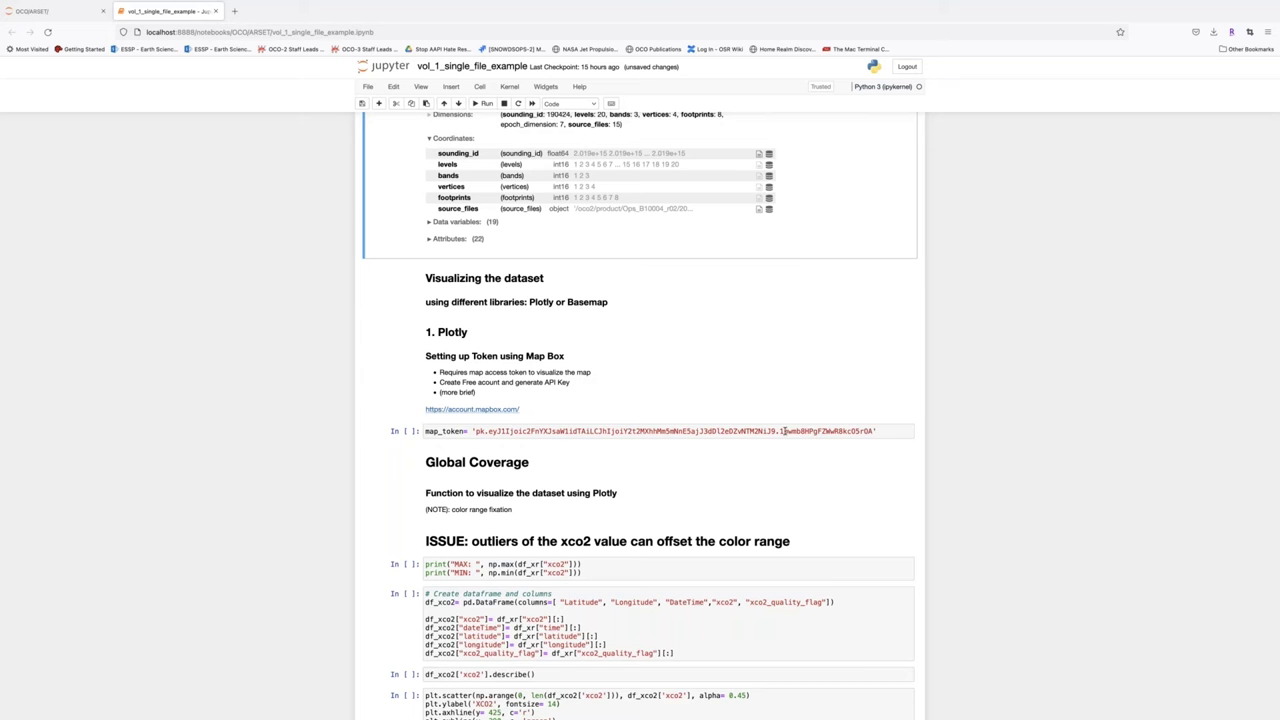
pyautogui.click(885, 431)
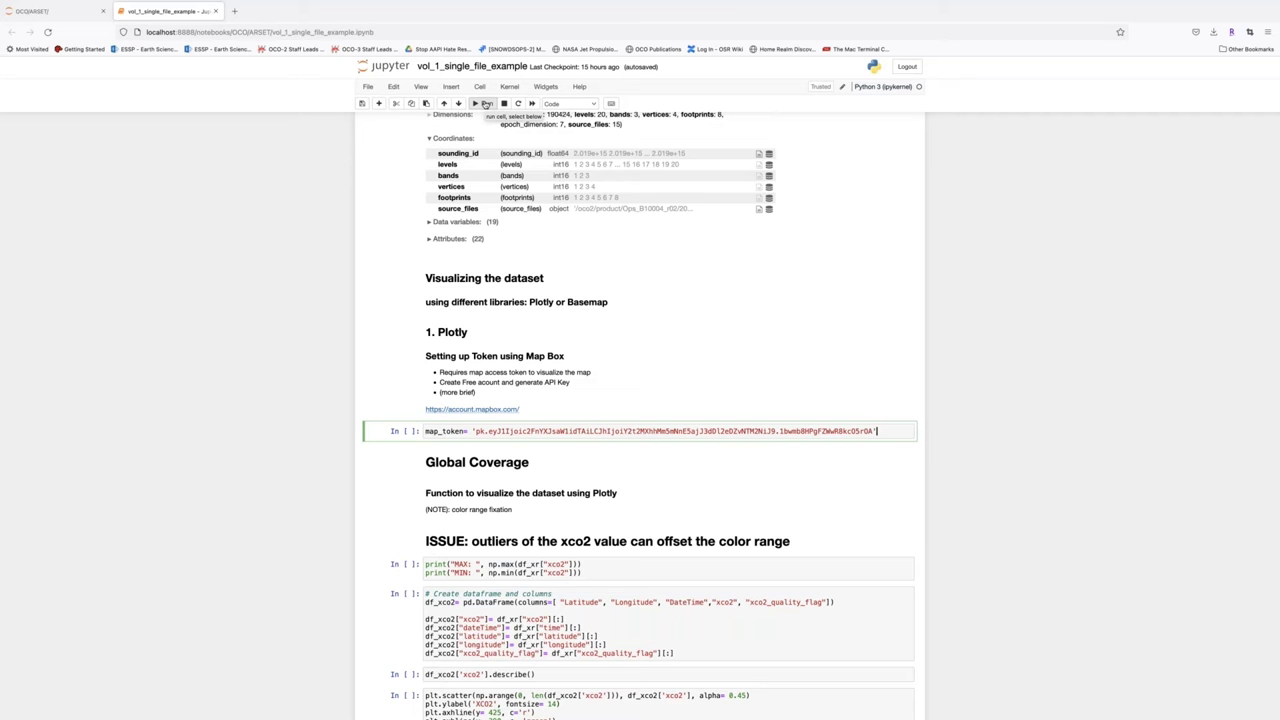
pyautogui.click(486, 104)
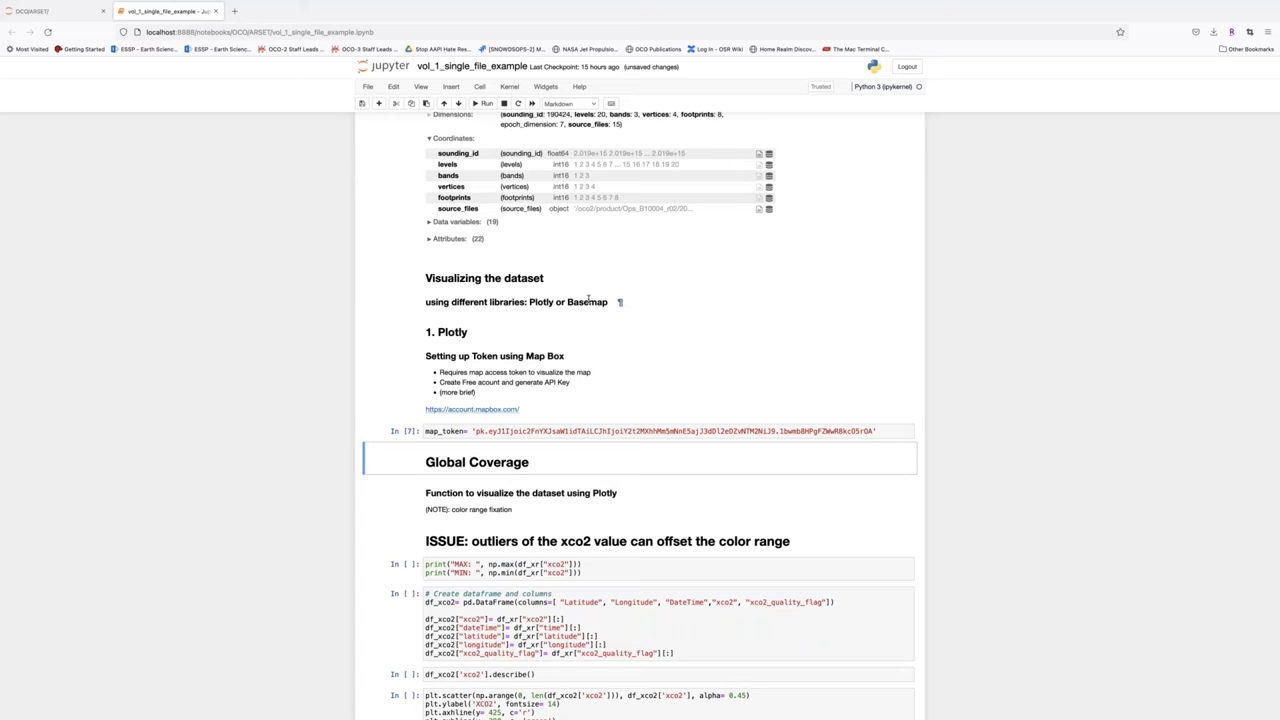
# - Run the cell that prints the maximum and minimum xco2 values of df_xr
pyautogui.scroll(-5, 612, 340)
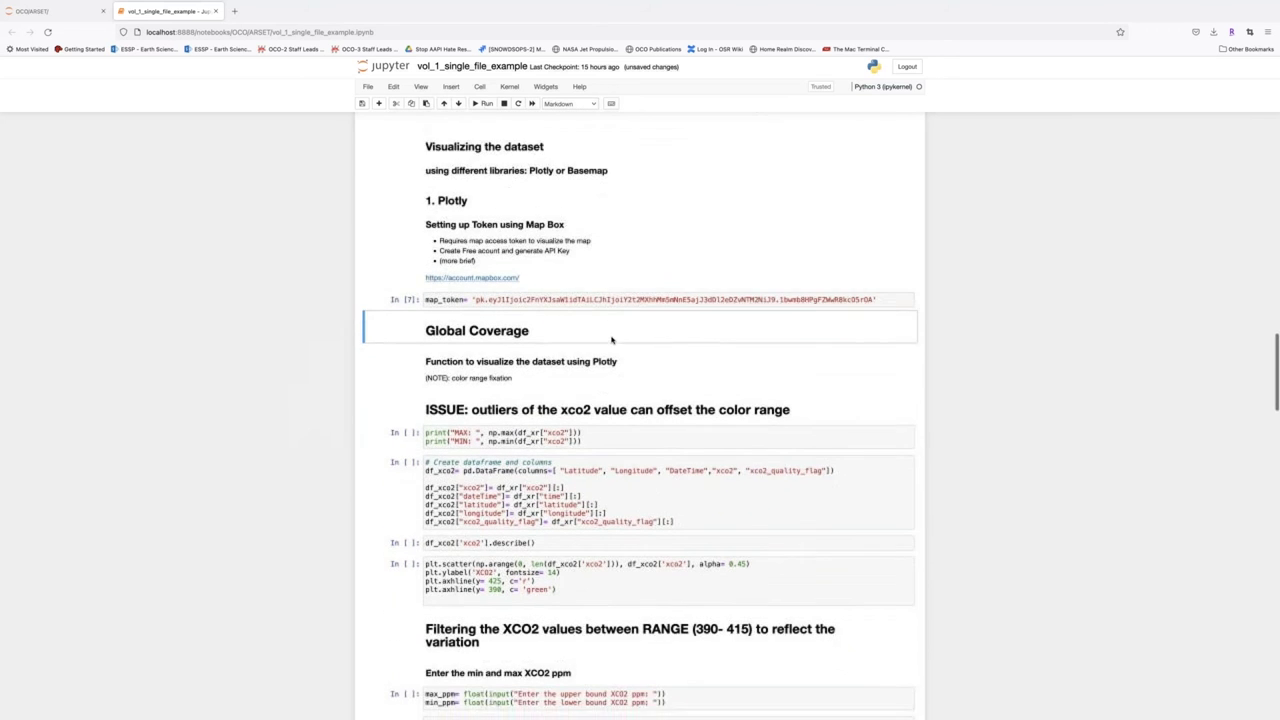
pyautogui.scroll(-1, 612, 340)
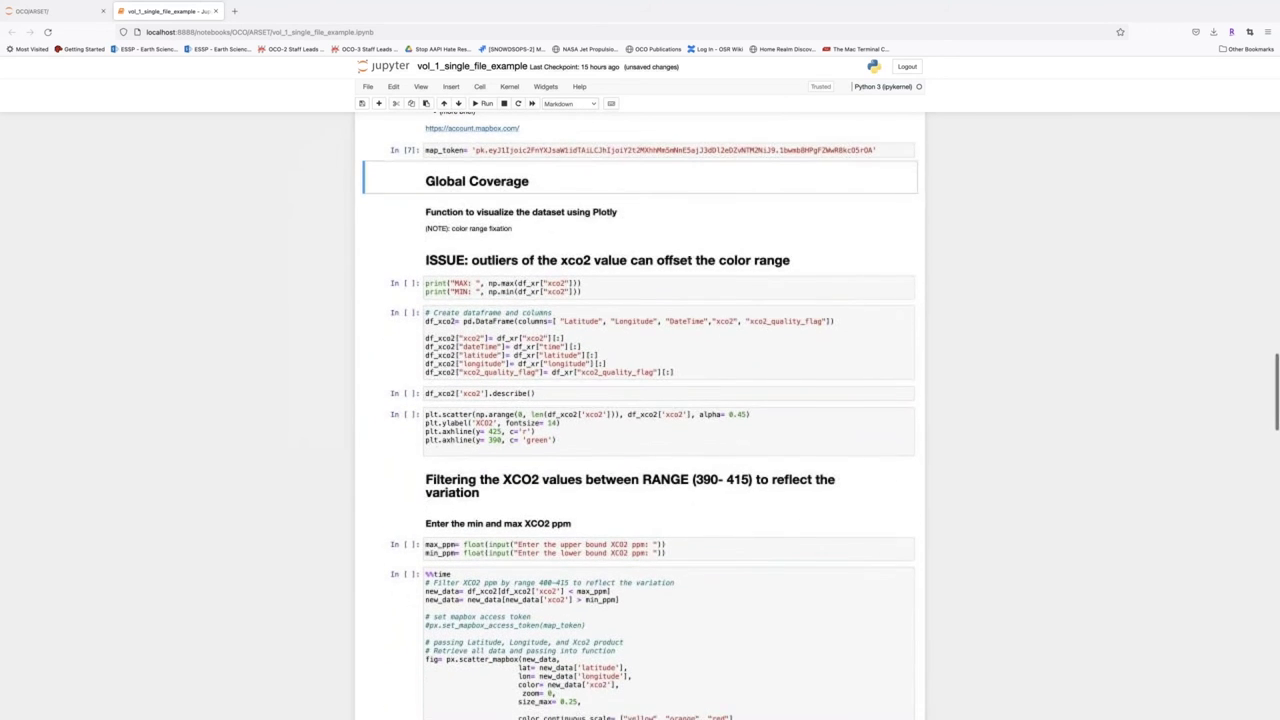
pyautogui.click(609, 293)
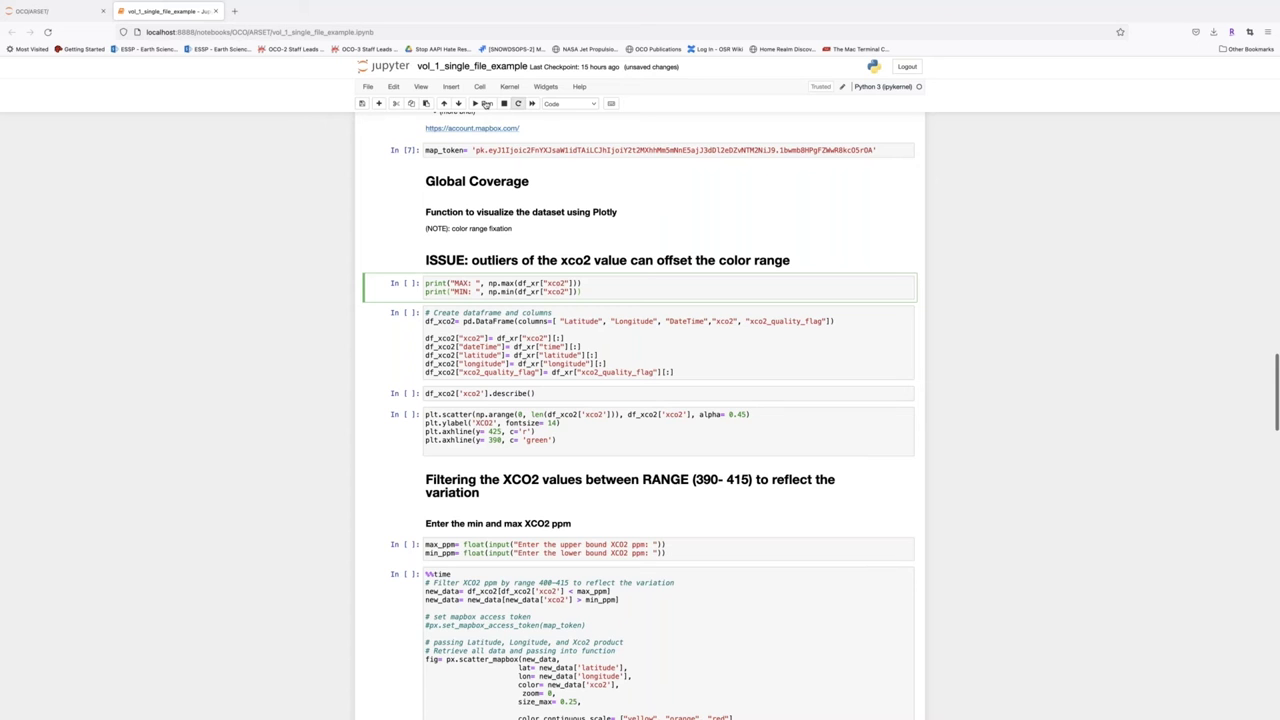
pyautogui.click(486, 104)
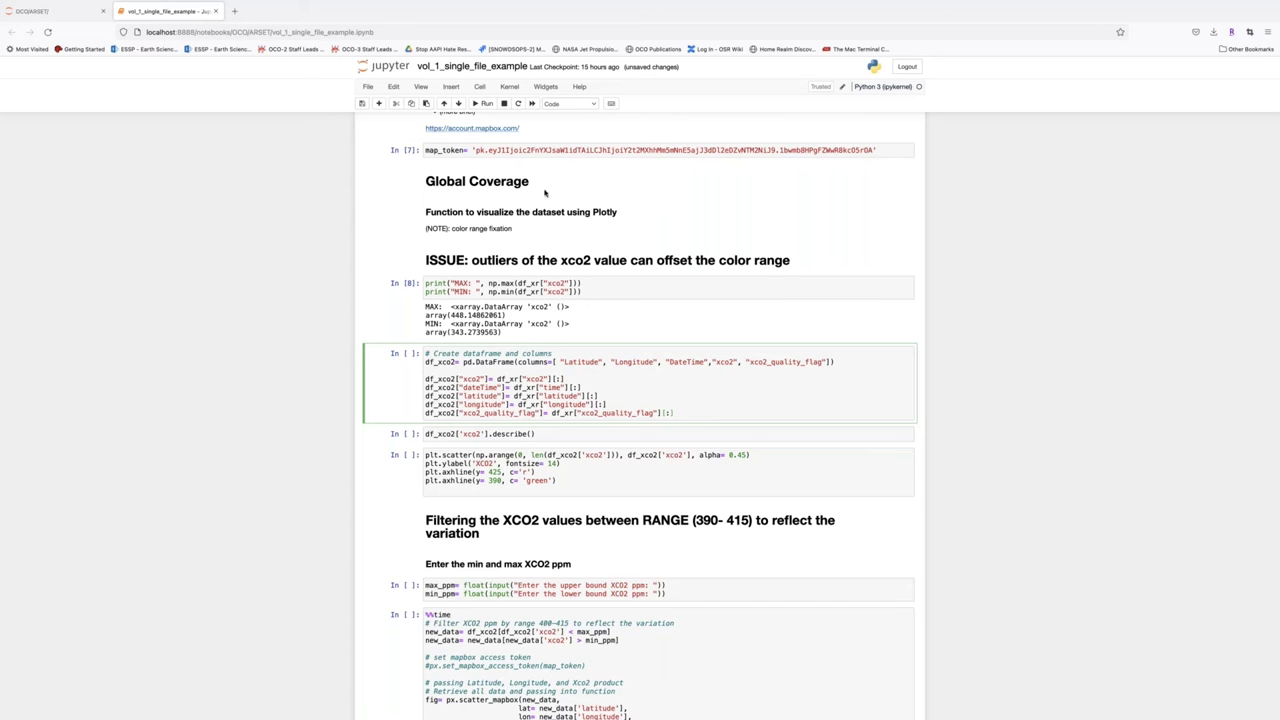
# - Run the cell that builds the df_xco2 dataframe and the describe() cell that summarises its xco2 column
pyautogui.click(485, 104)
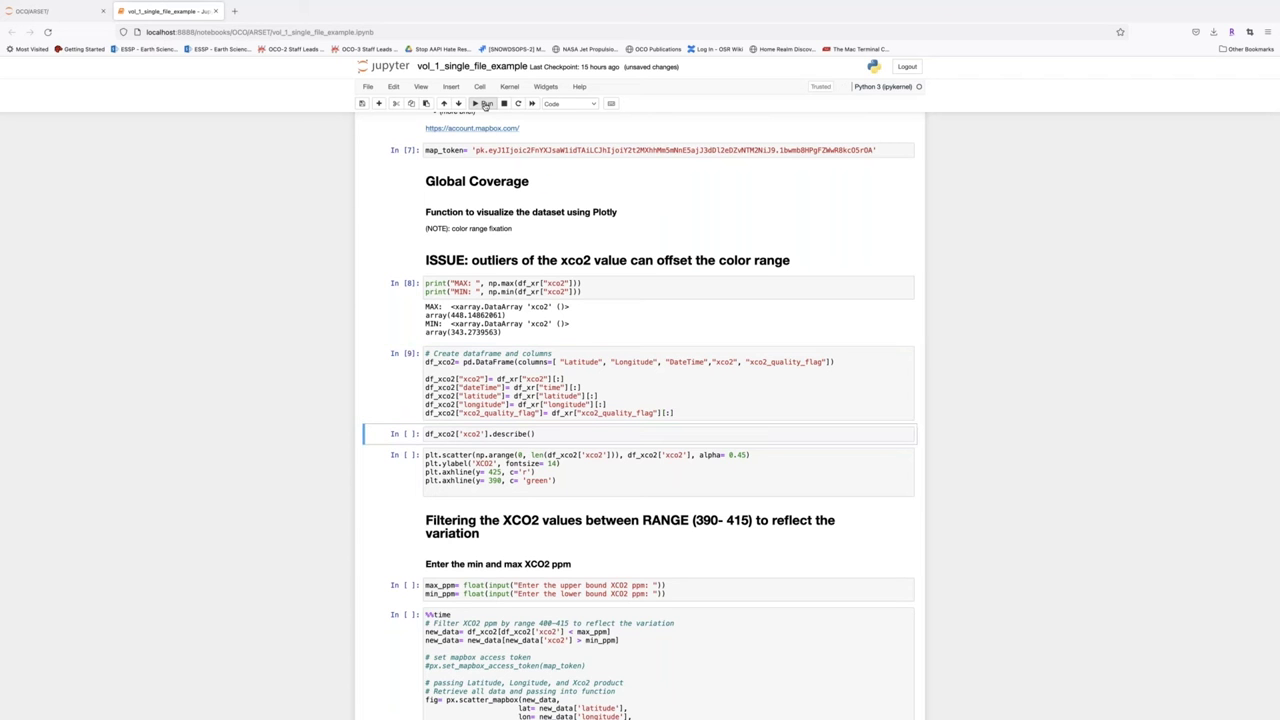
pyautogui.click(485, 104)
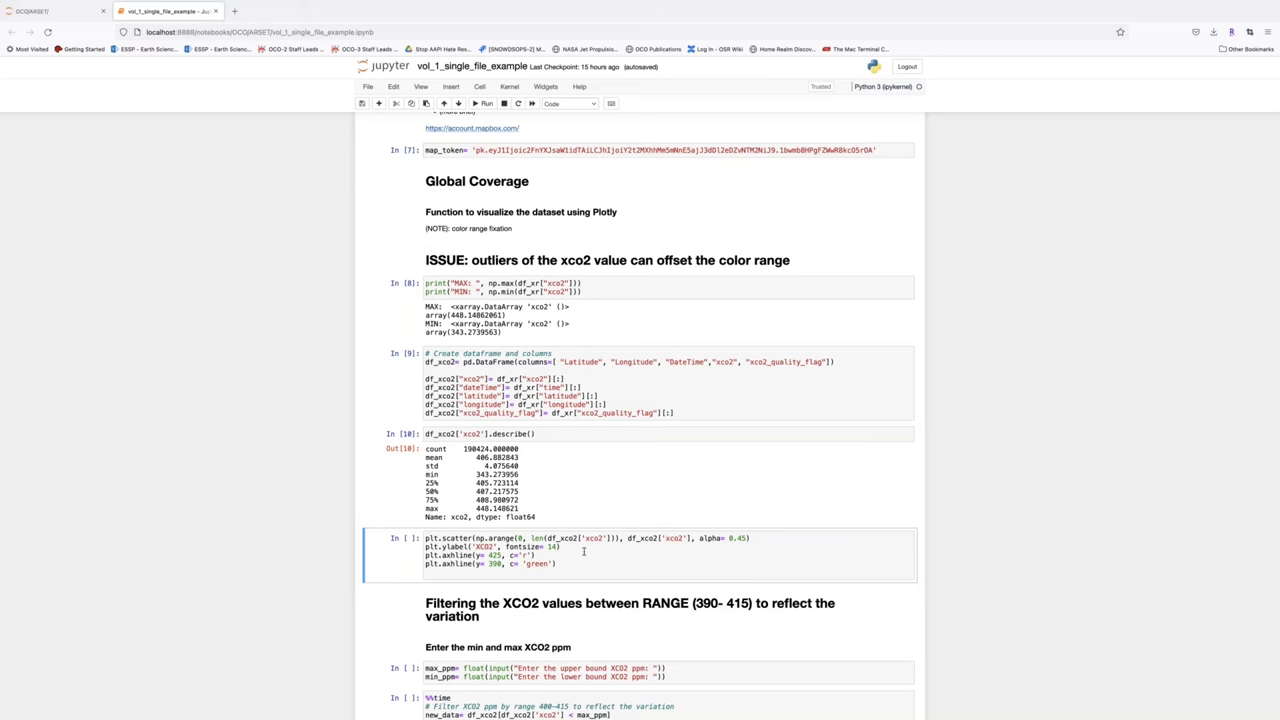
# - Run the plt.scatter cell to plot the xco2 values with horizontal lines at 425 and 390, and view the plot
pyautogui.scroll(-2, 584, 550)
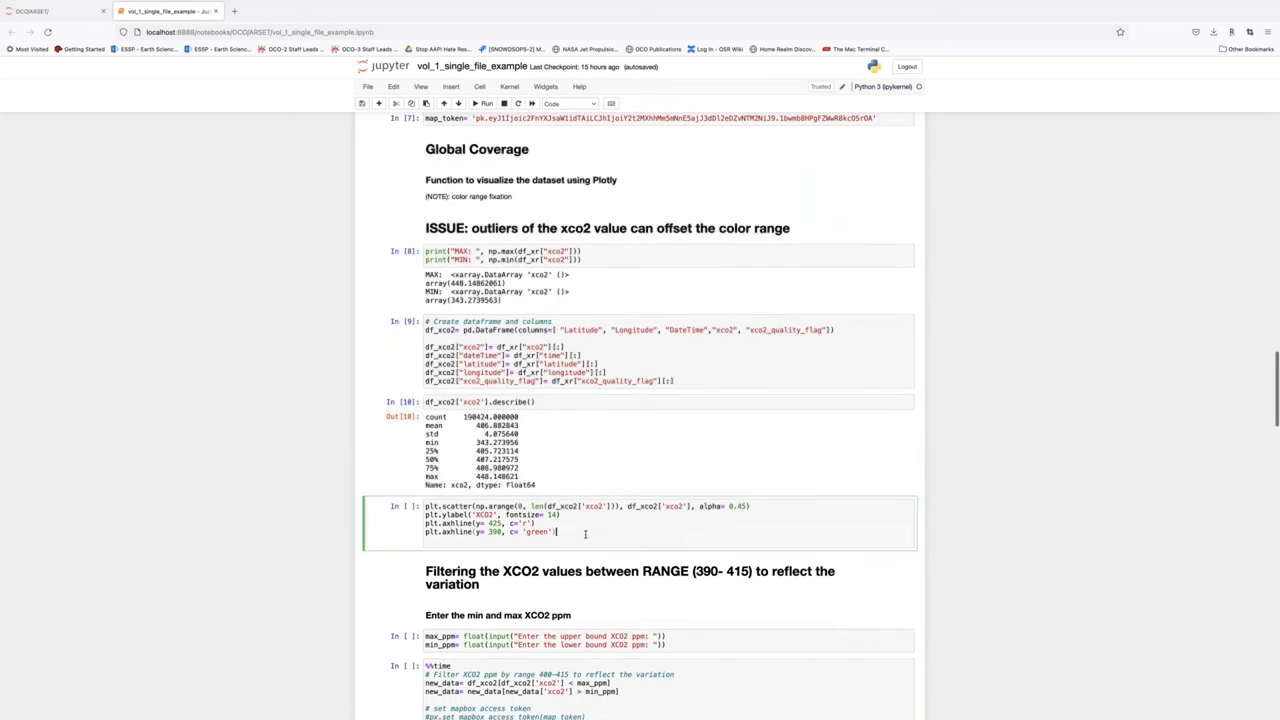
pyautogui.click(483, 104)
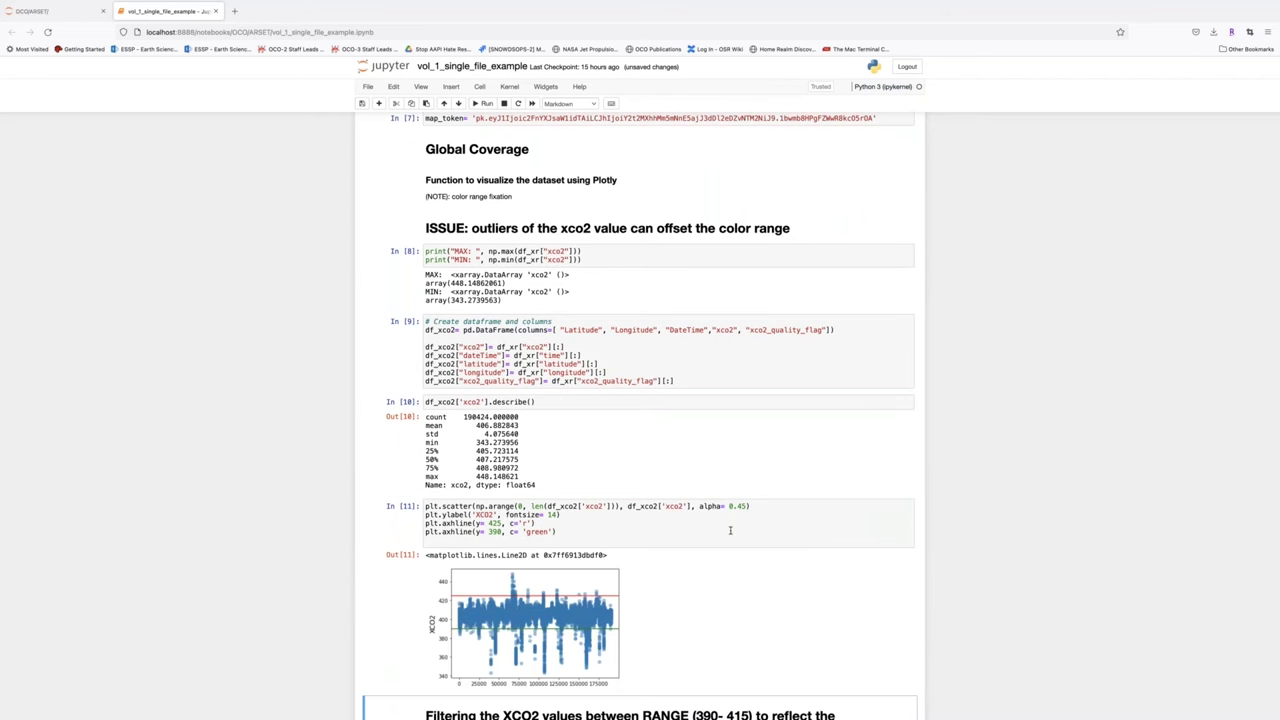
pyautogui.scroll(-5, 766, 606)
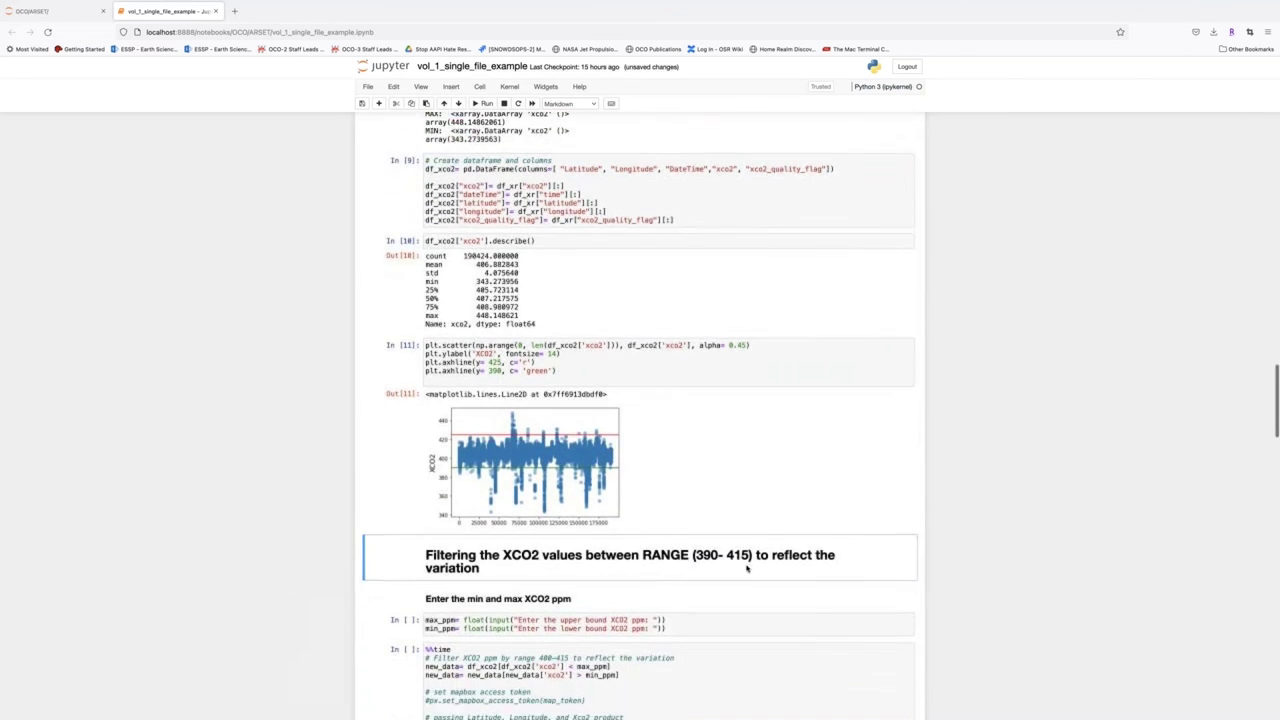
pyautogui.scroll(-1, 740, 551)
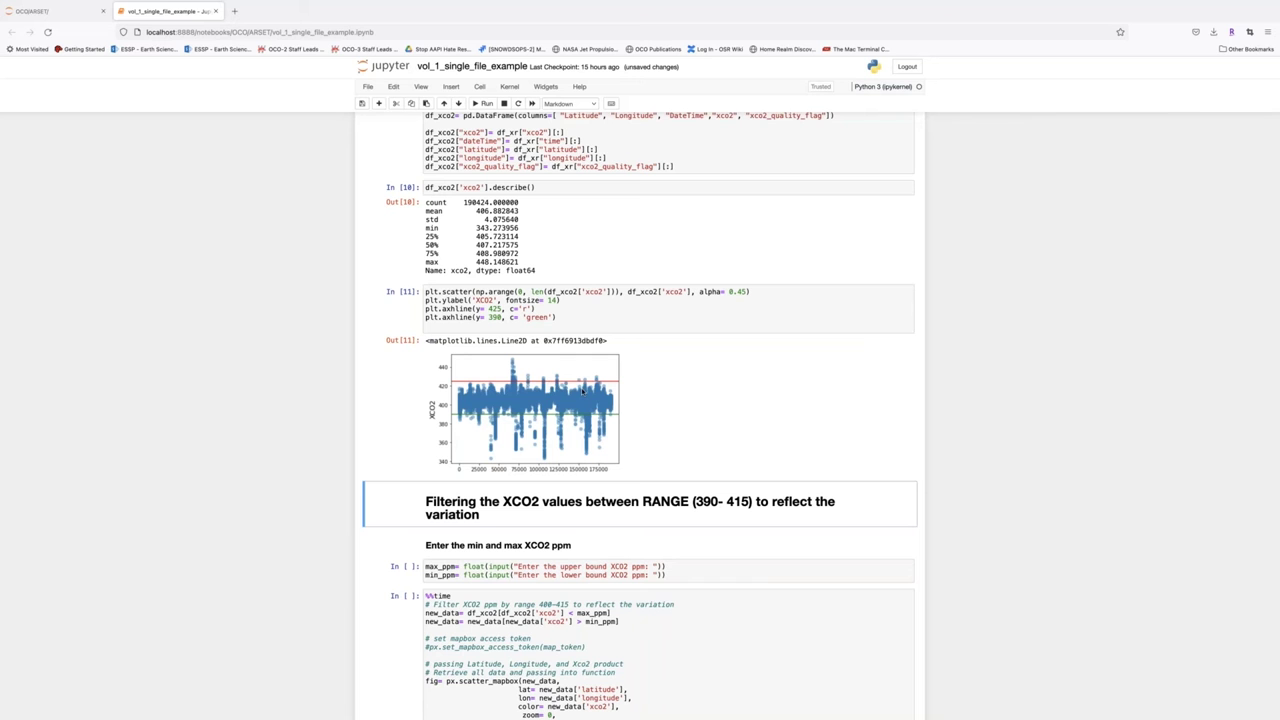
# - Run the min and max XCO2 ppm cell, entering 415 as the upper bound and 400 as the lower bound
pyautogui.scroll(-1, 581, 406)
pyautogui.scroll(-3, 581, 406)
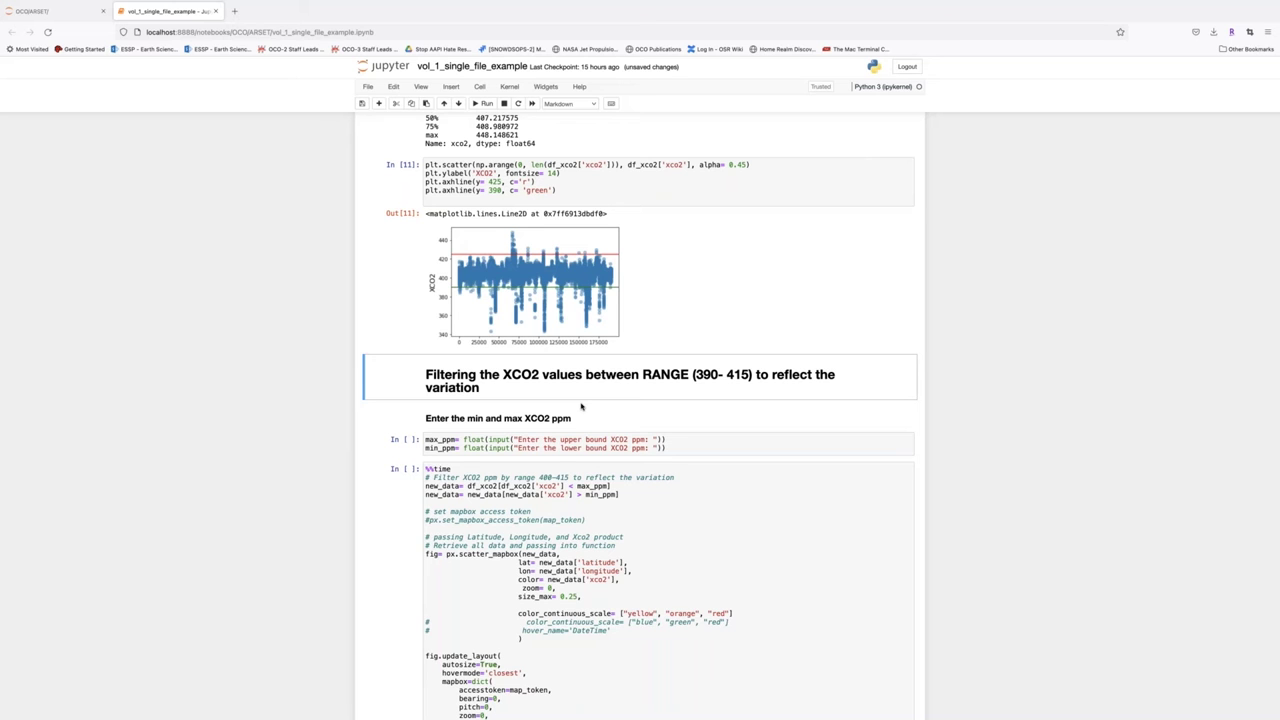
pyautogui.scroll(-1, 671, 440)
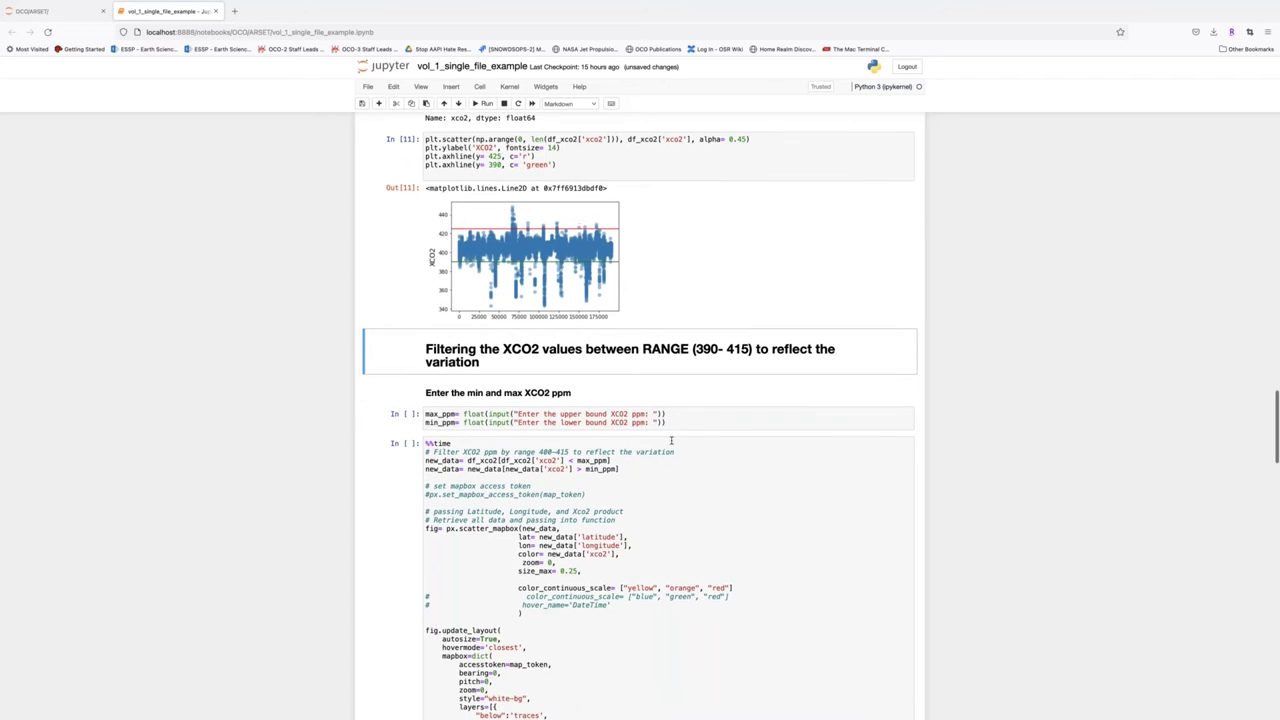
pyautogui.click(673, 422)
pyautogui.click(486, 104)
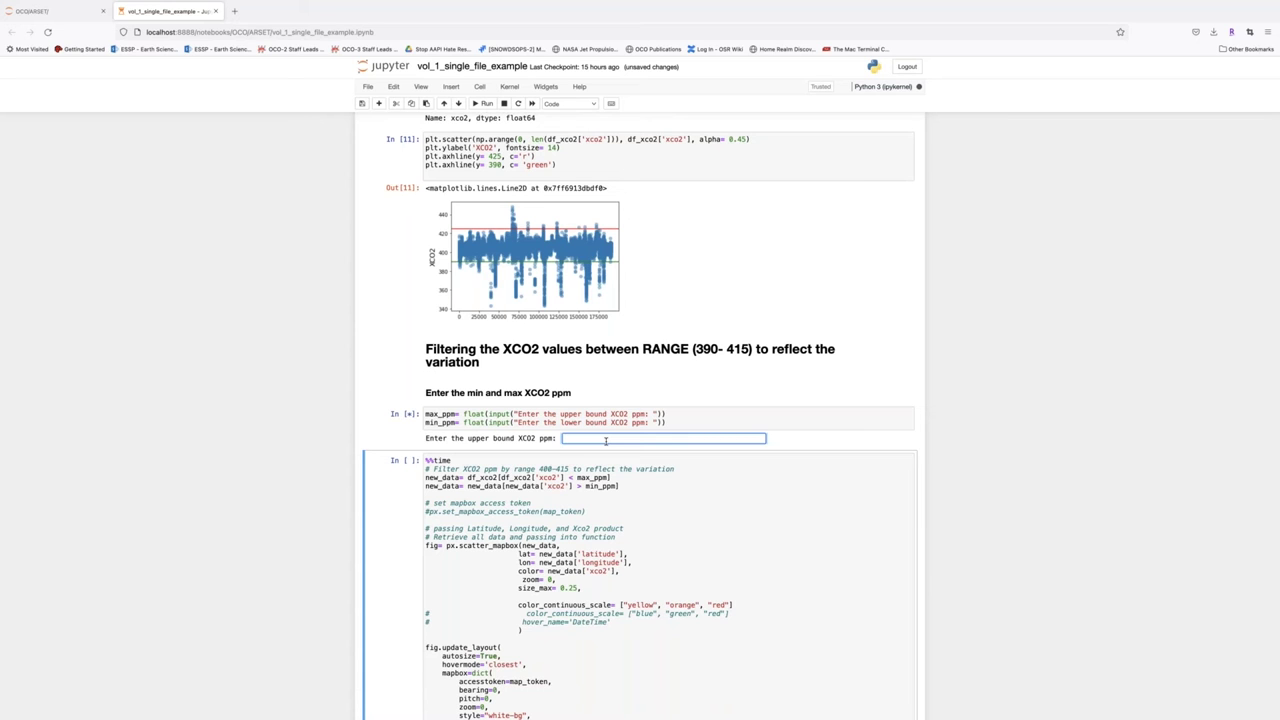
pyautogui.write('415')
pyautogui.press('Return')
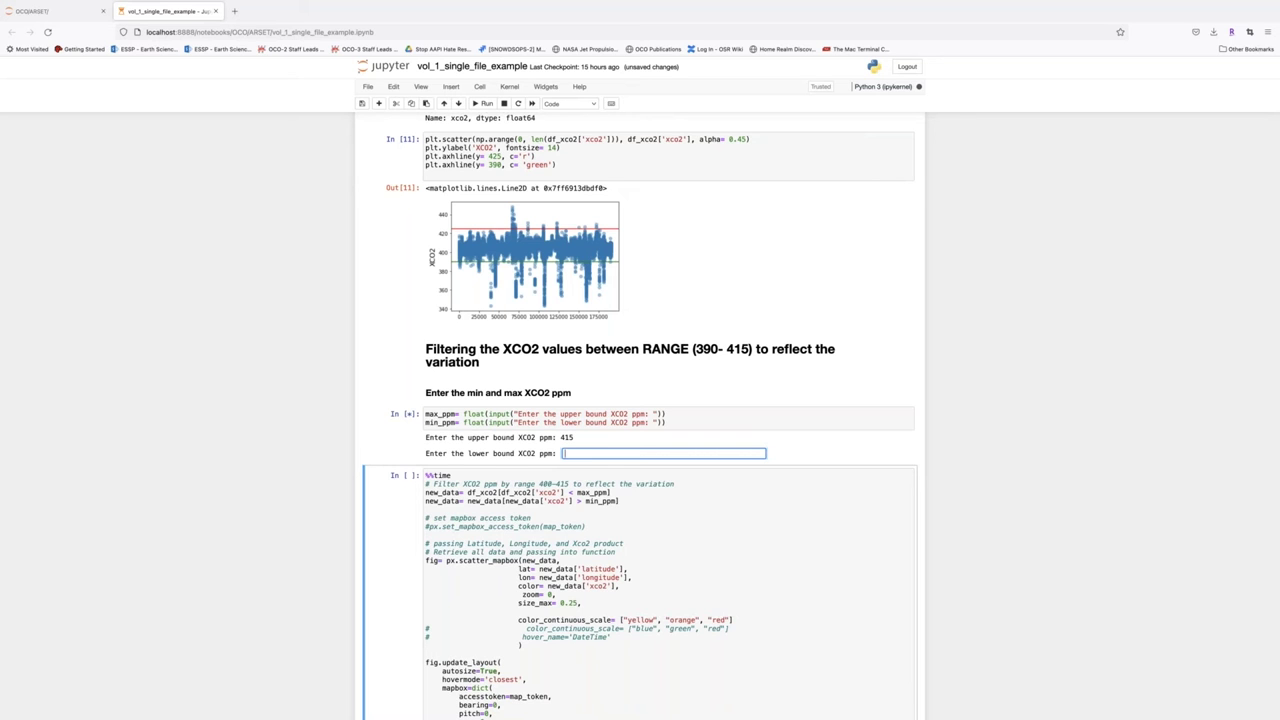
pyautogui.write('400')
pyautogui.press('Return')
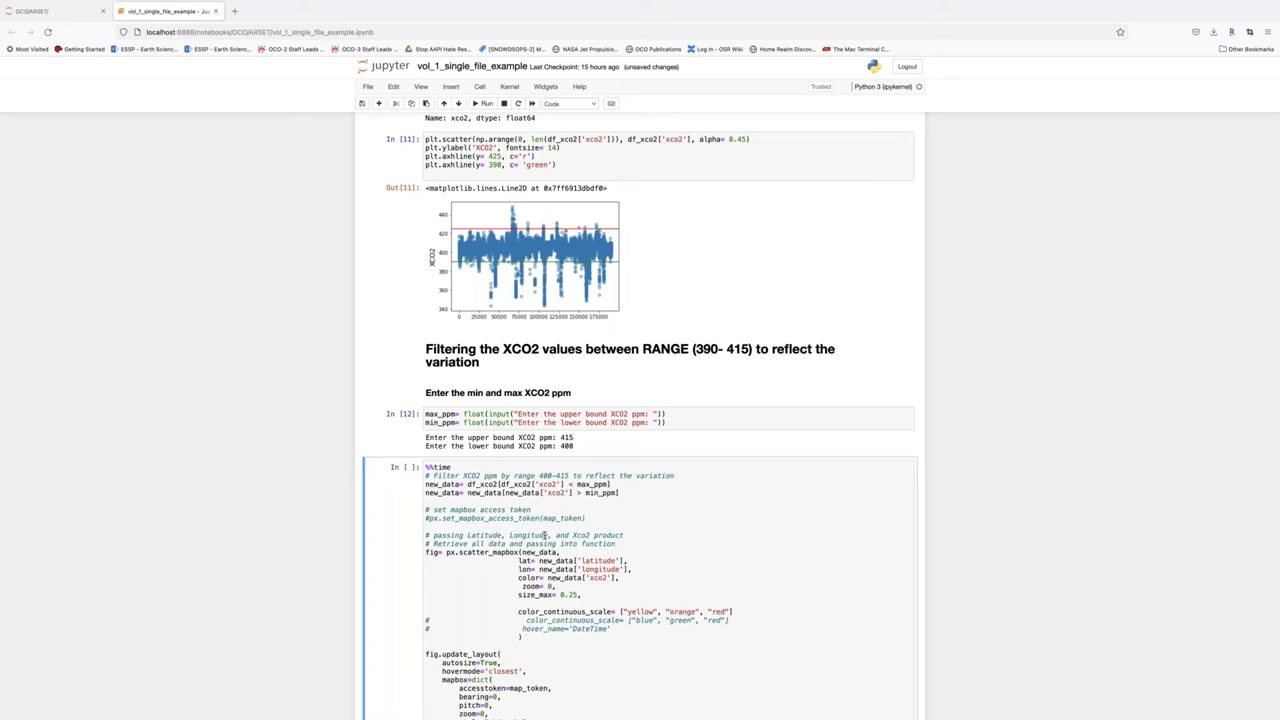
# - Run the timed px.scatter_mapbox cell to map the filtered XCO2 data globally, and bring the resulting map into view
pyautogui.scroll(-3, 545, 568)
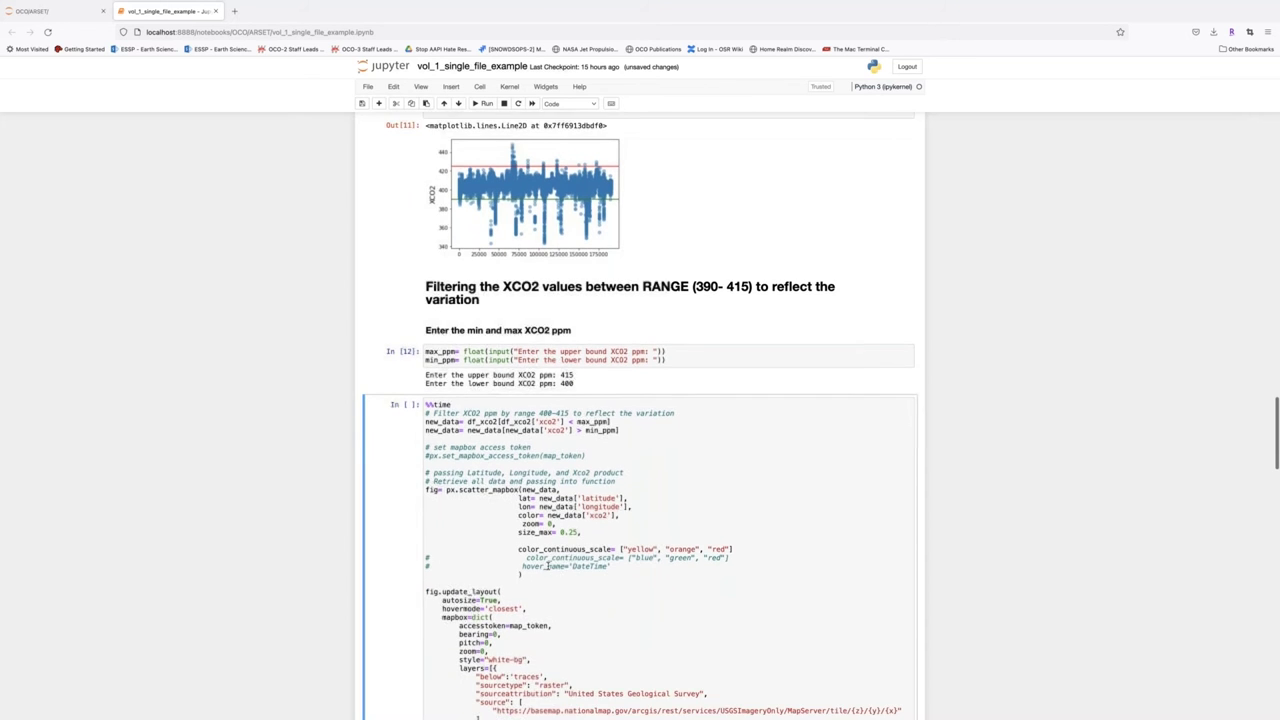
pyautogui.scroll(-2, 547, 567)
pyautogui.scroll(-2, 578, 440)
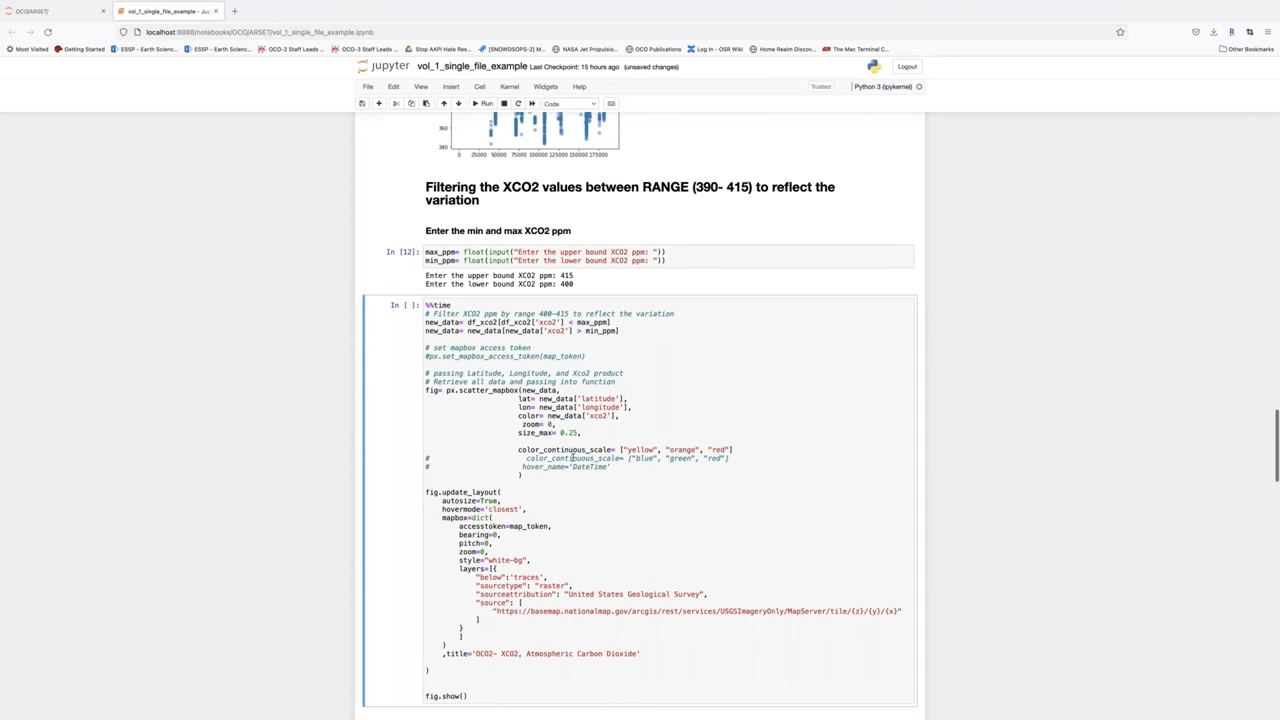
pyautogui.scroll(-2, 618, 541)
pyautogui.click(497, 618)
pyautogui.click(484, 103)
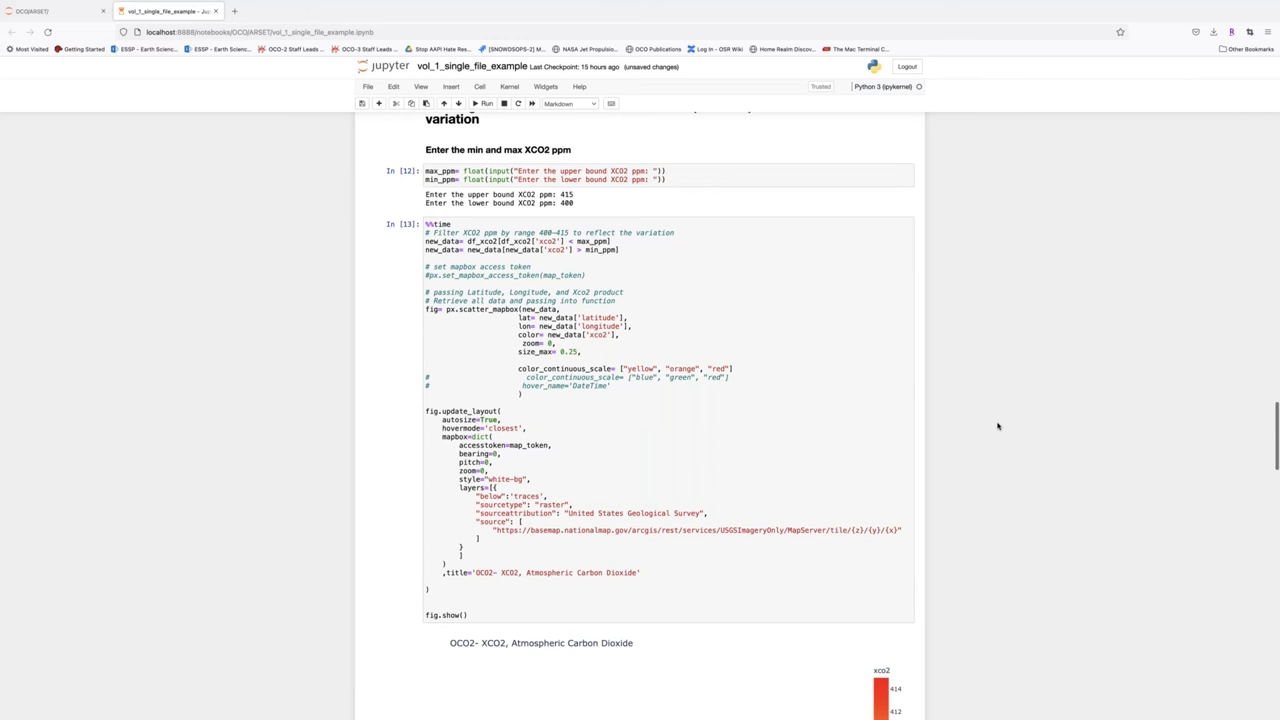
pyautogui.scroll(-1, 997, 426)
pyautogui.scroll(-7, 997, 426)
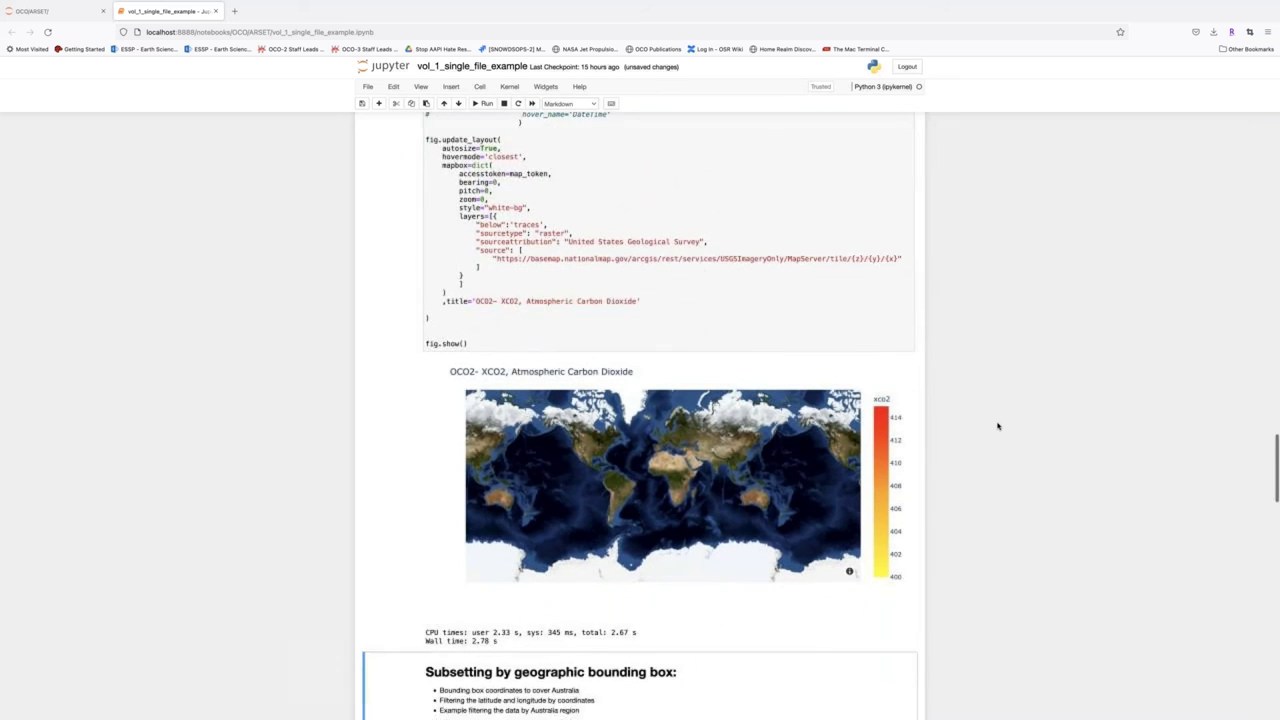
pyautogui.scroll(-1, 997, 426)
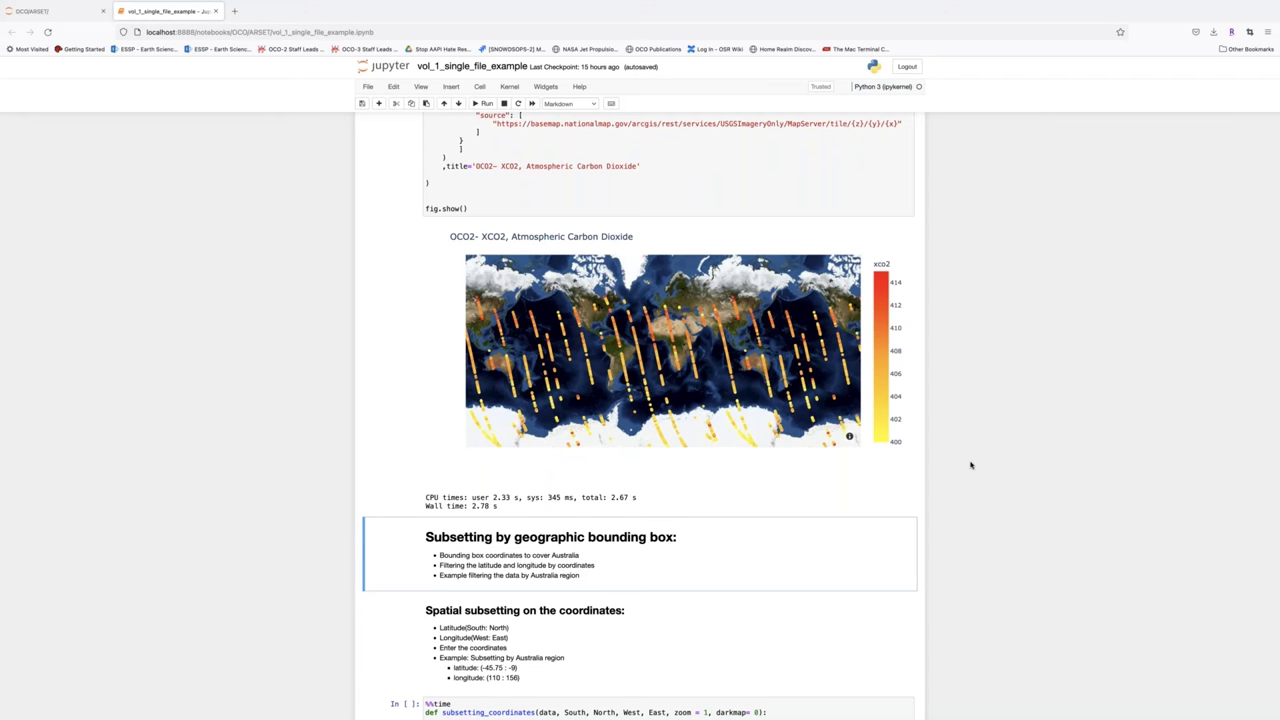
# - Examine the geographic bounding box section, including the subsetting_coordinates function and the Australia coordinates
pyautogui.scroll(-1, 970, 465)
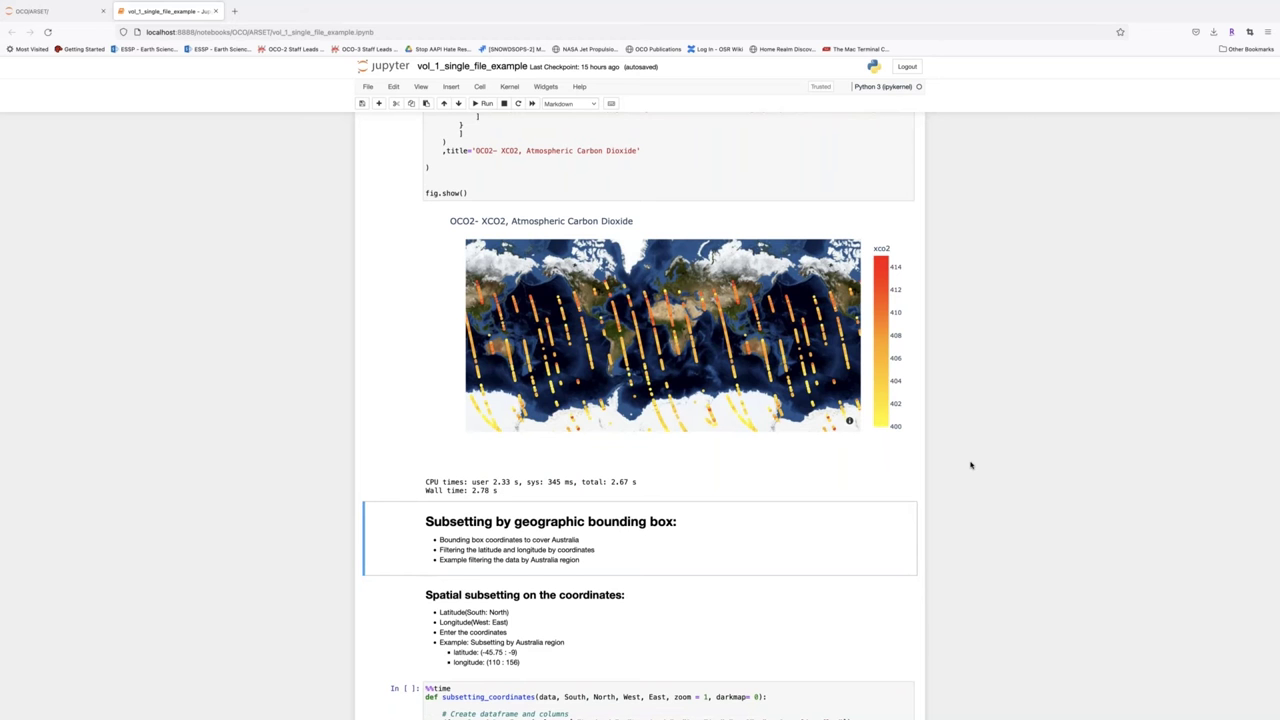
pyautogui.scroll(-10, 970, 465)
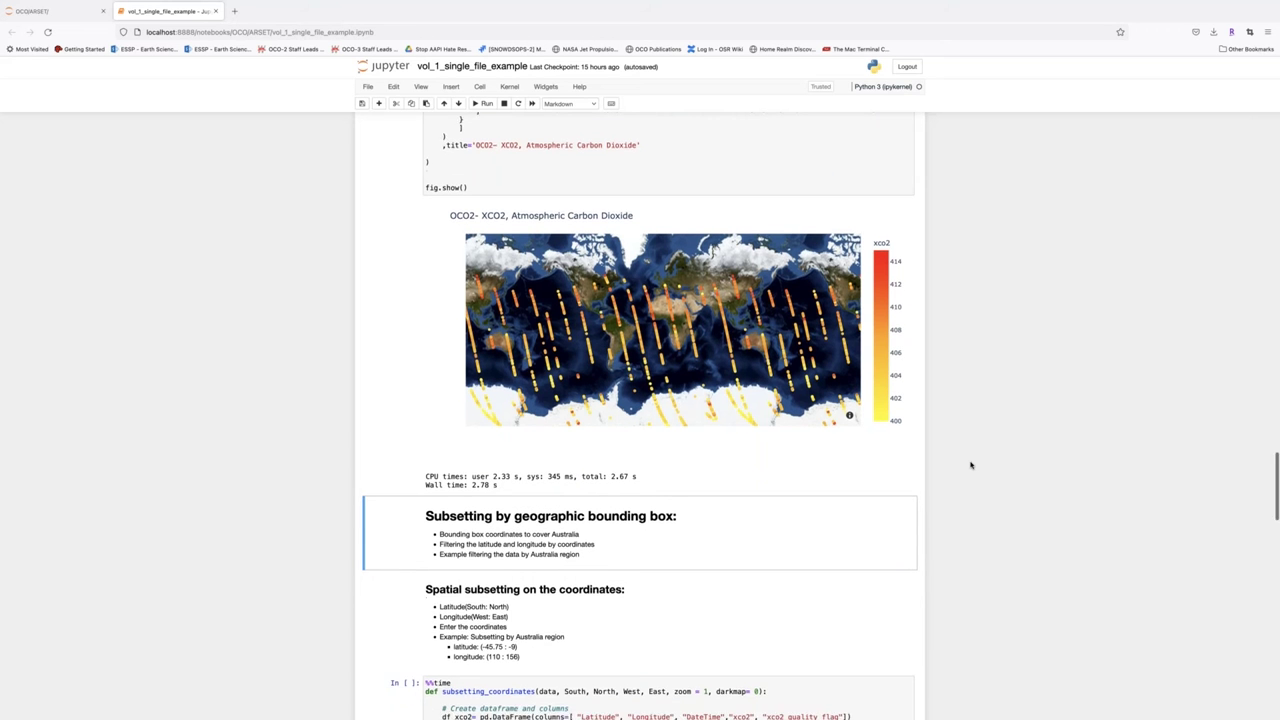
pyautogui.scroll(-7, 970, 465)
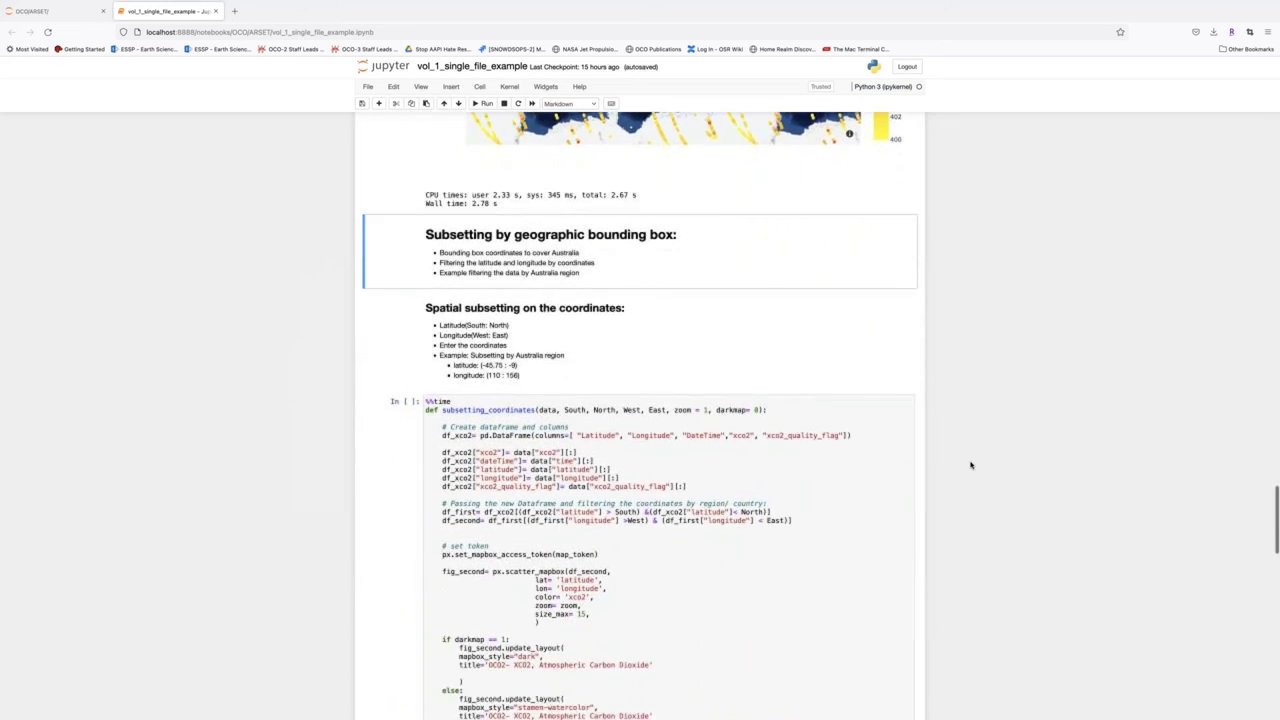
pyautogui.scroll(-2, 970, 465)
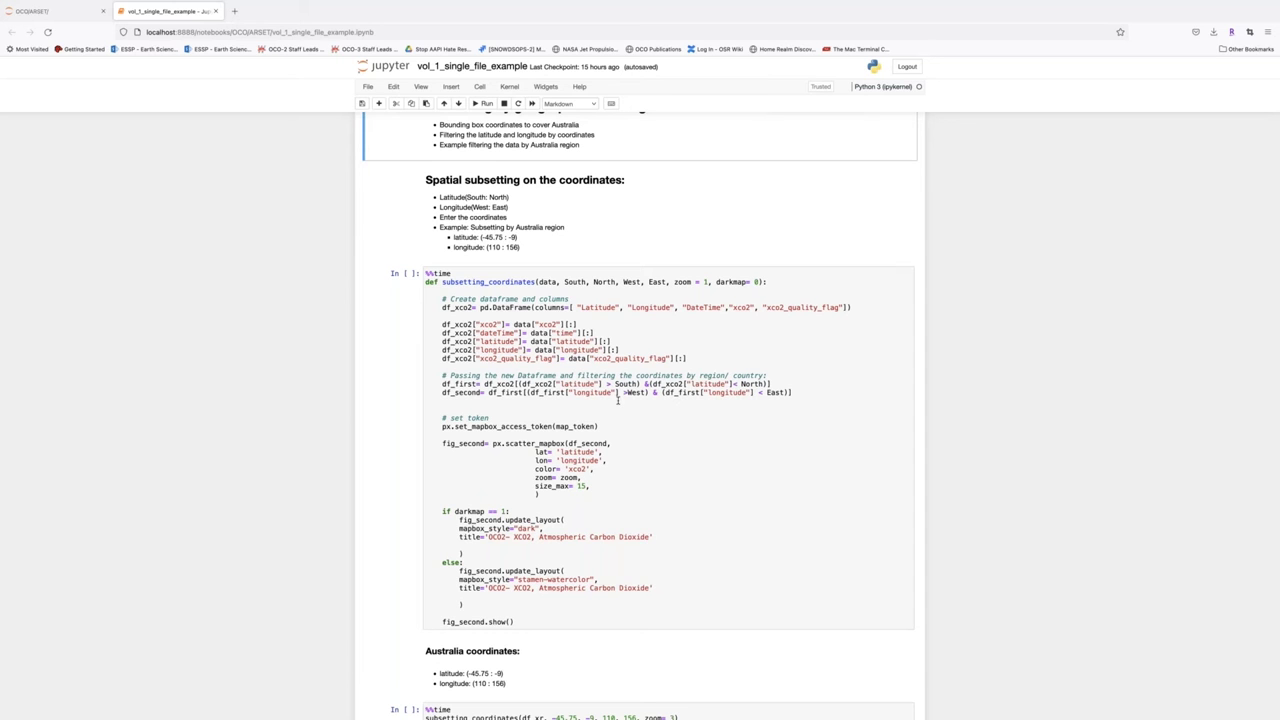
pyautogui.scroll(-2, 673, 434)
pyautogui.scroll(1, 673, 434)
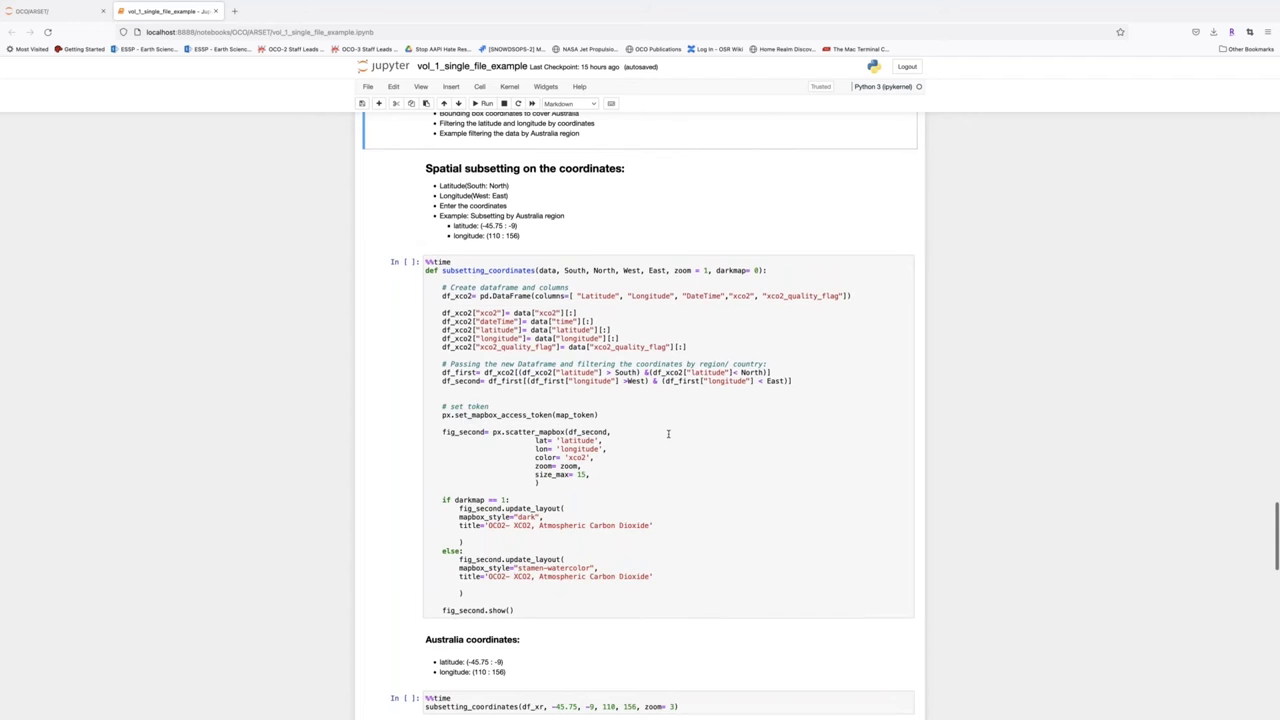
# - Review and run the cell that defines the subsetting_coordinates function
pyautogui.scroll(1, 668, 433)
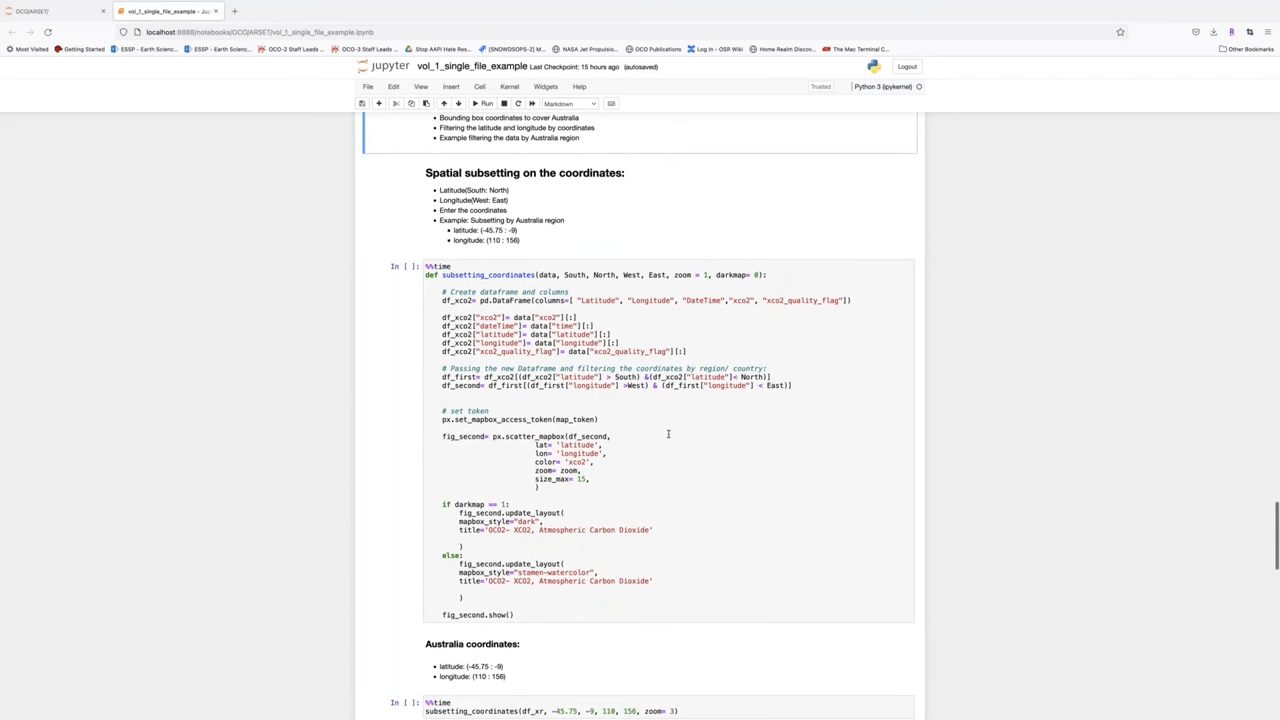
pyautogui.scroll(-2, 579, 508)
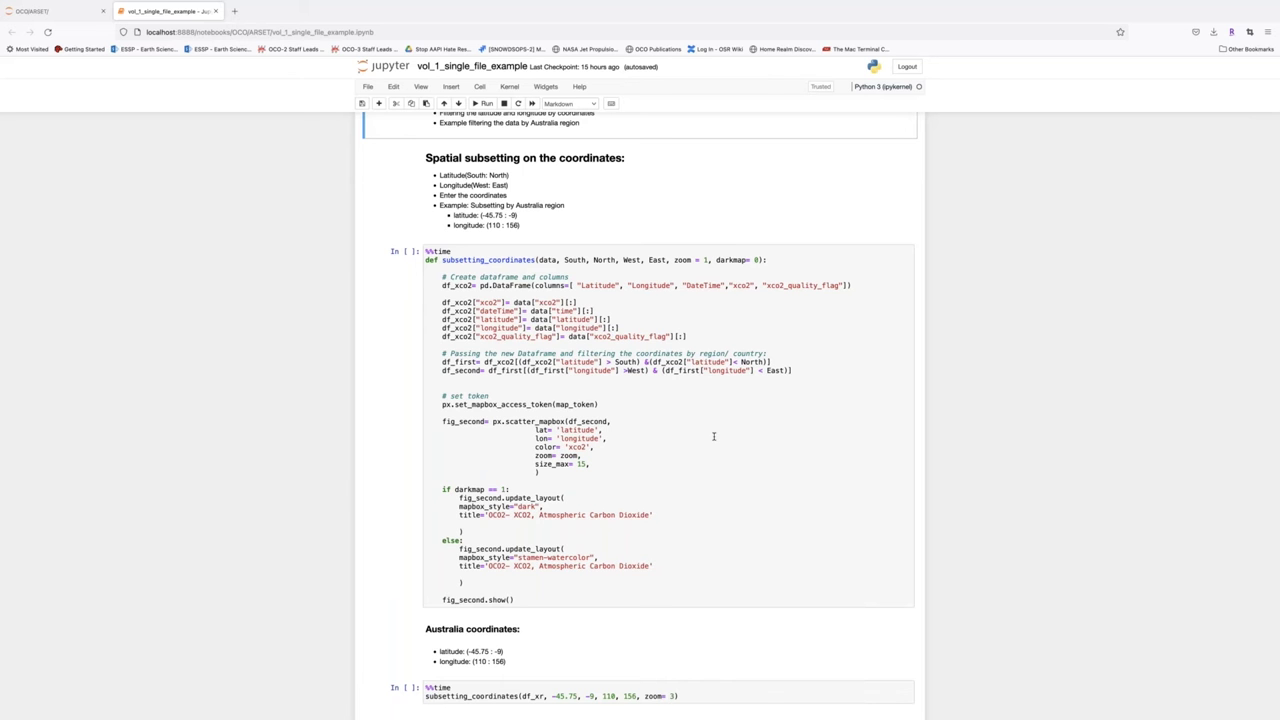
pyautogui.scroll(-5, 713, 436)
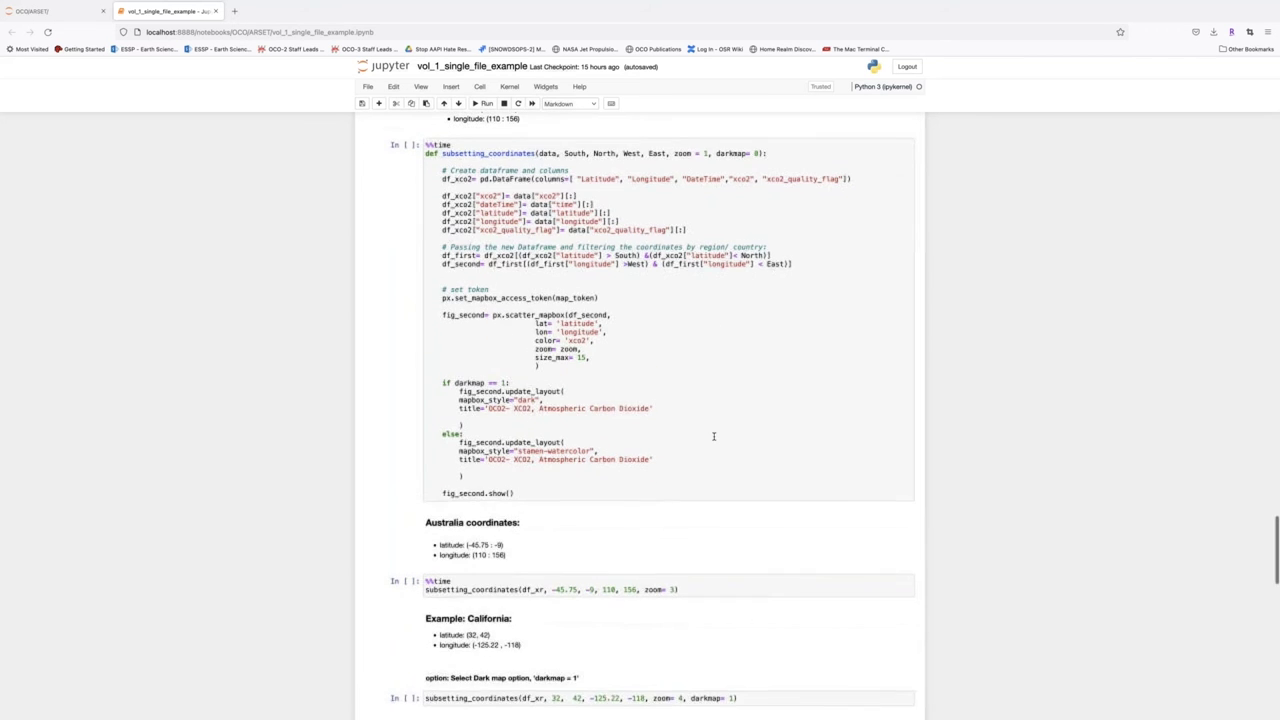
pyautogui.click(593, 444)
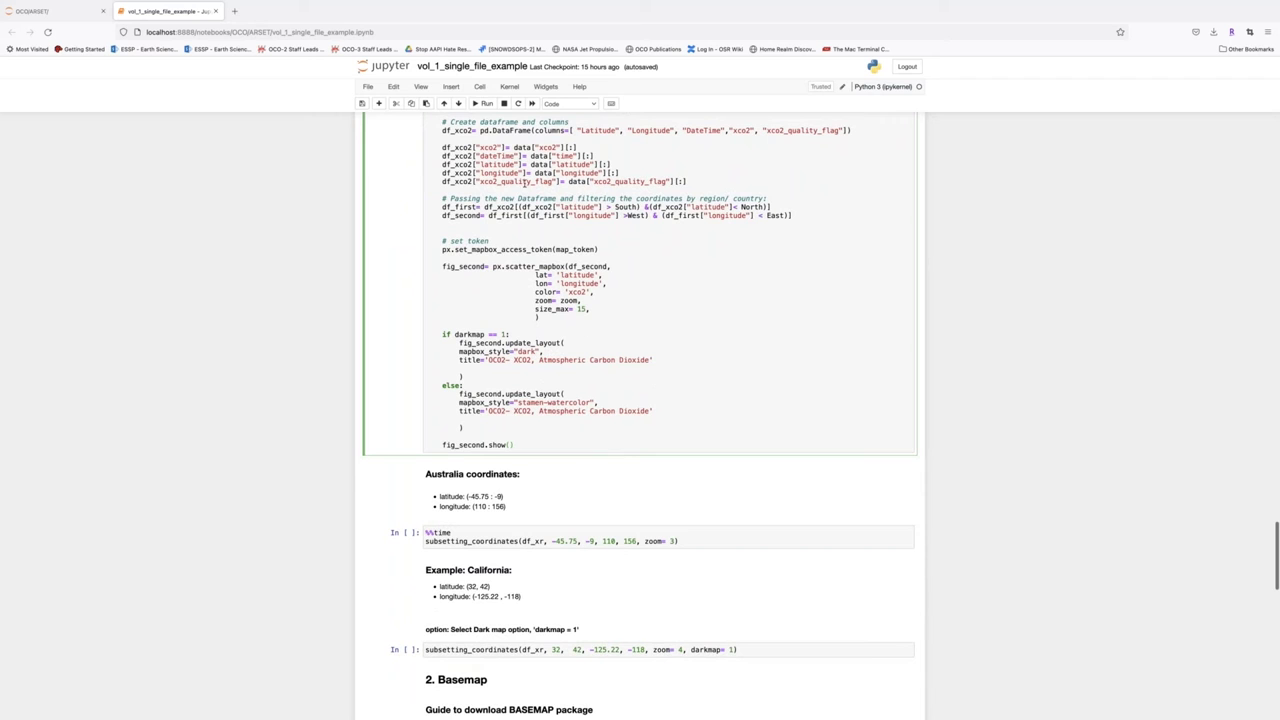
pyautogui.click(485, 104)
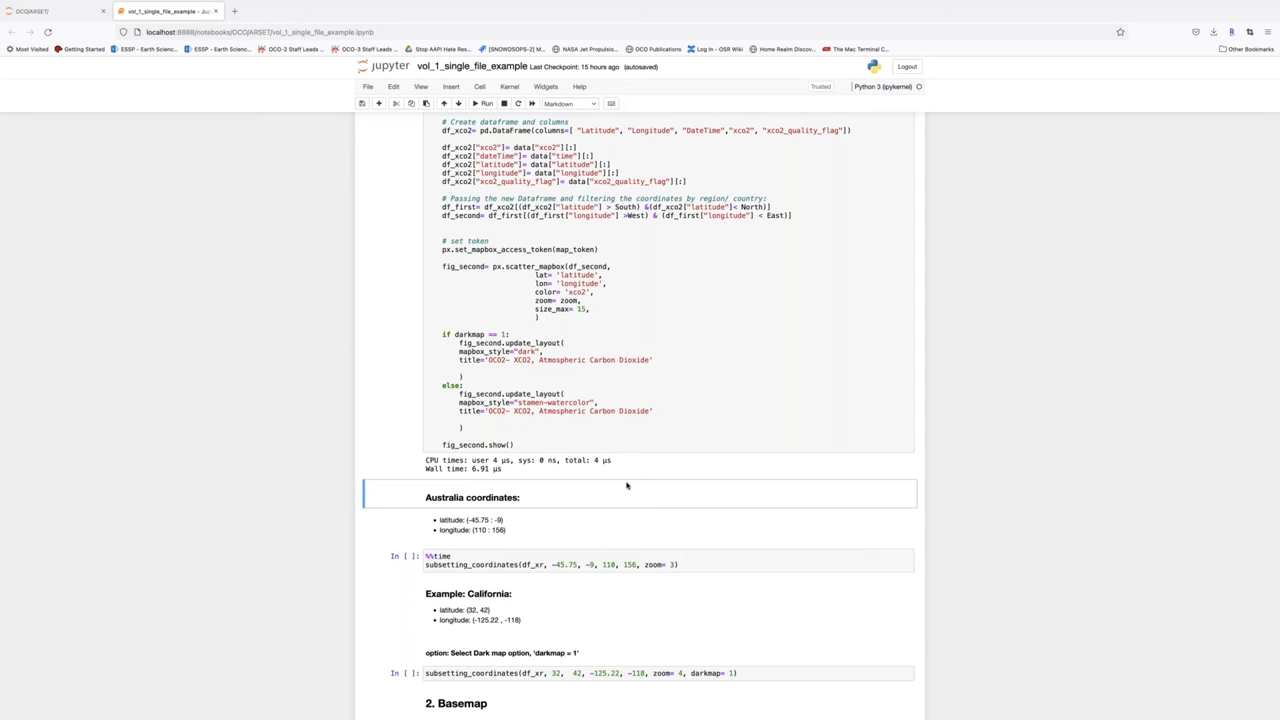
# - Run the Australia subsetting_coordinates cell with latitude -45.75 to -9, longitude 110 to 156 and zoom 3, and view the map
pyautogui.scroll(-1, 620, 468)
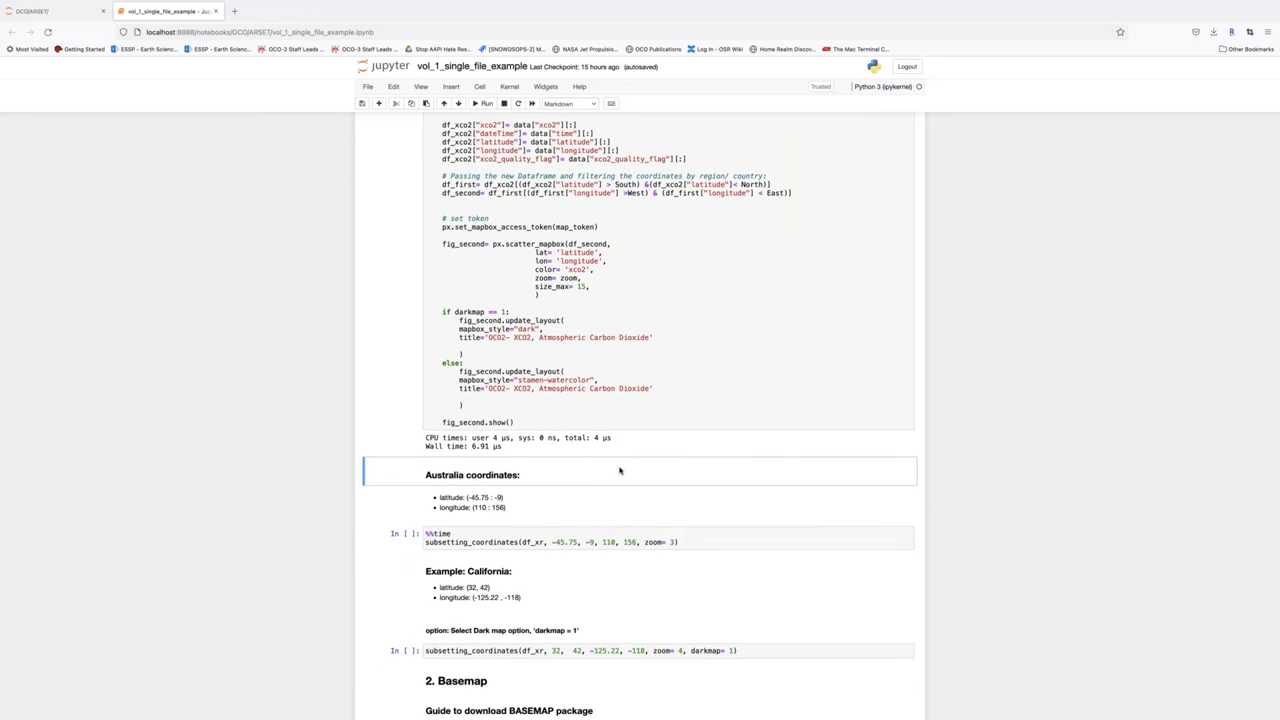
pyautogui.scroll(-2, 620, 470)
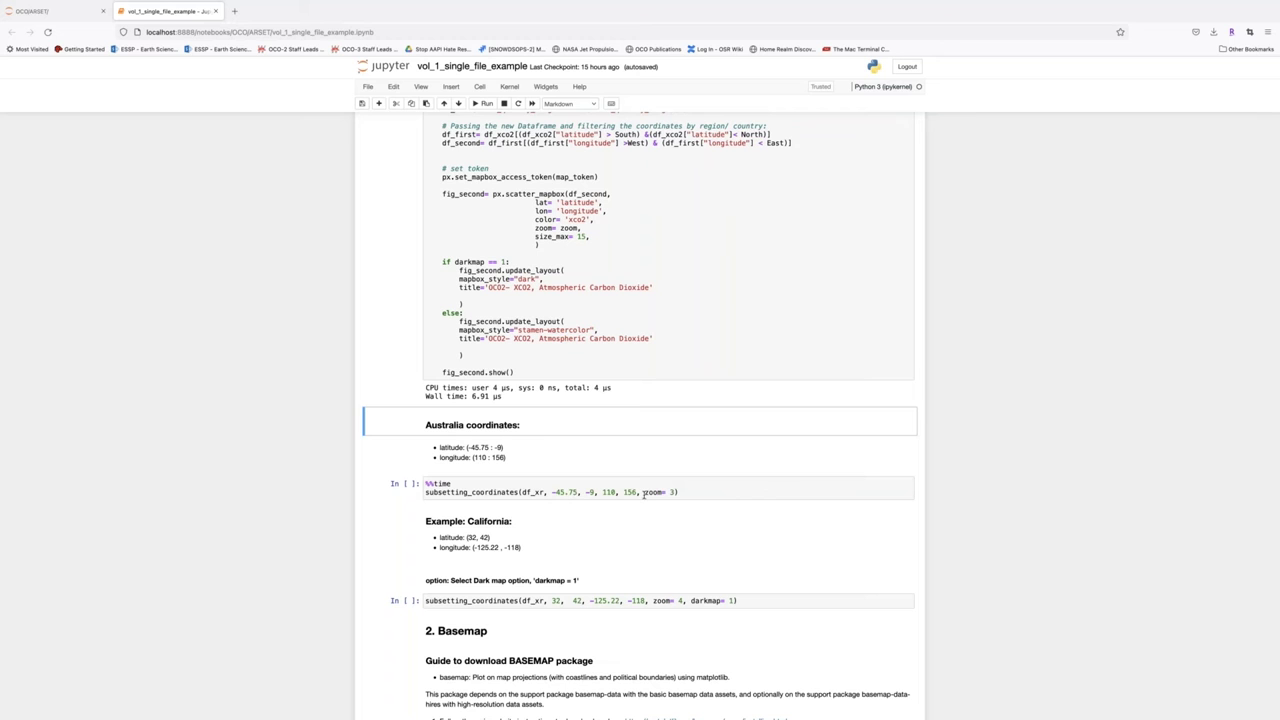
pyautogui.click(695, 492)
pyautogui.click(483, 104)
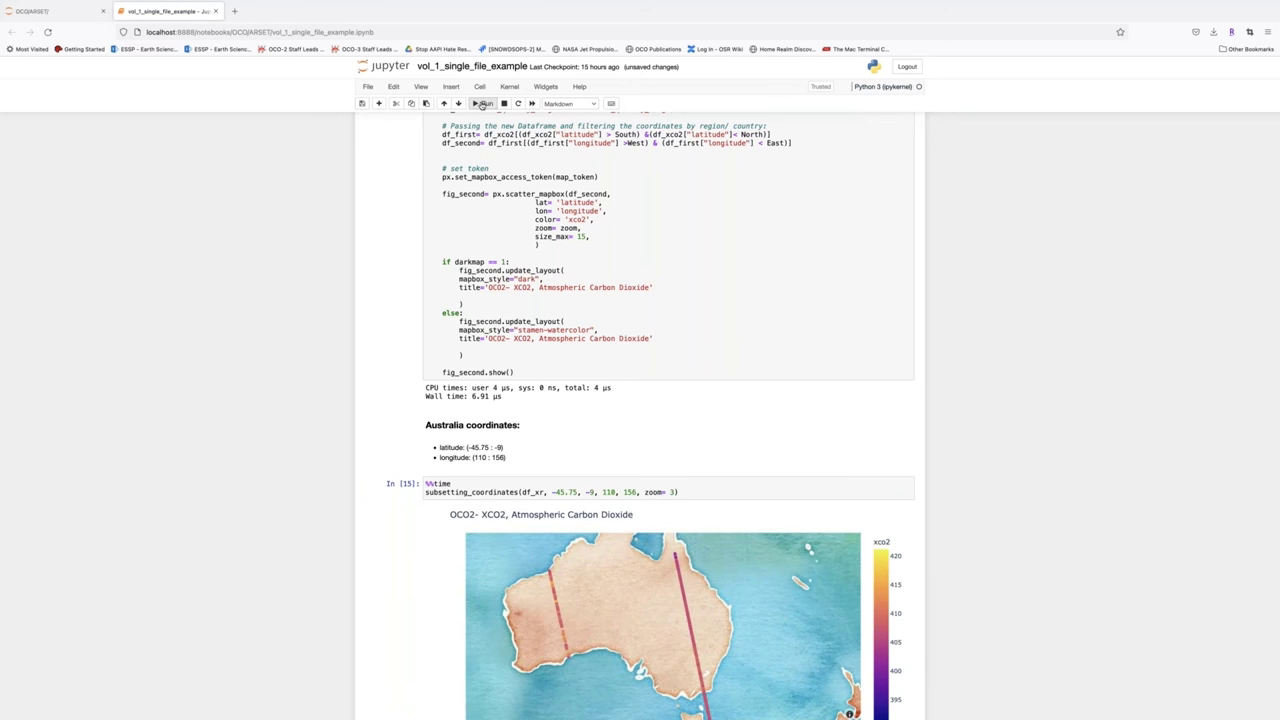
pyautogui.scroll(-3, 998, 414)
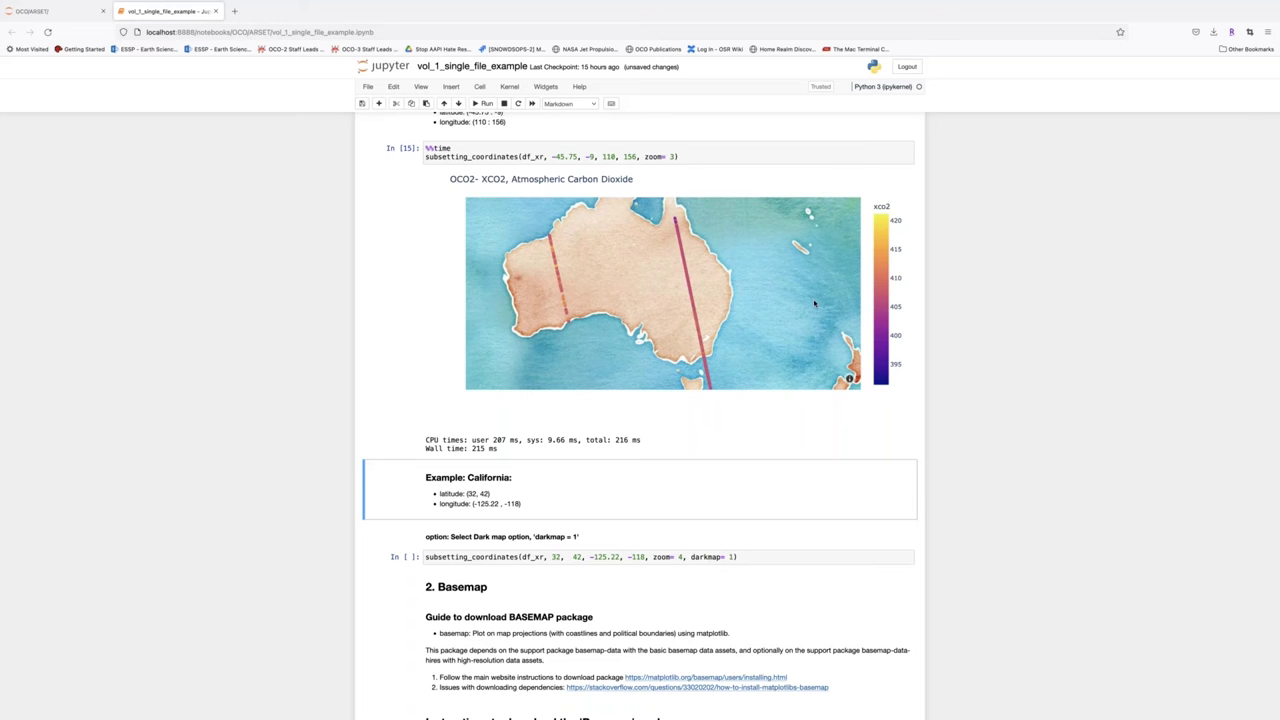
# - Run the California subsetting_coordinates cell with the dark map option and zoom 4, and bring its map into view
pyautogui.click(757, 557)
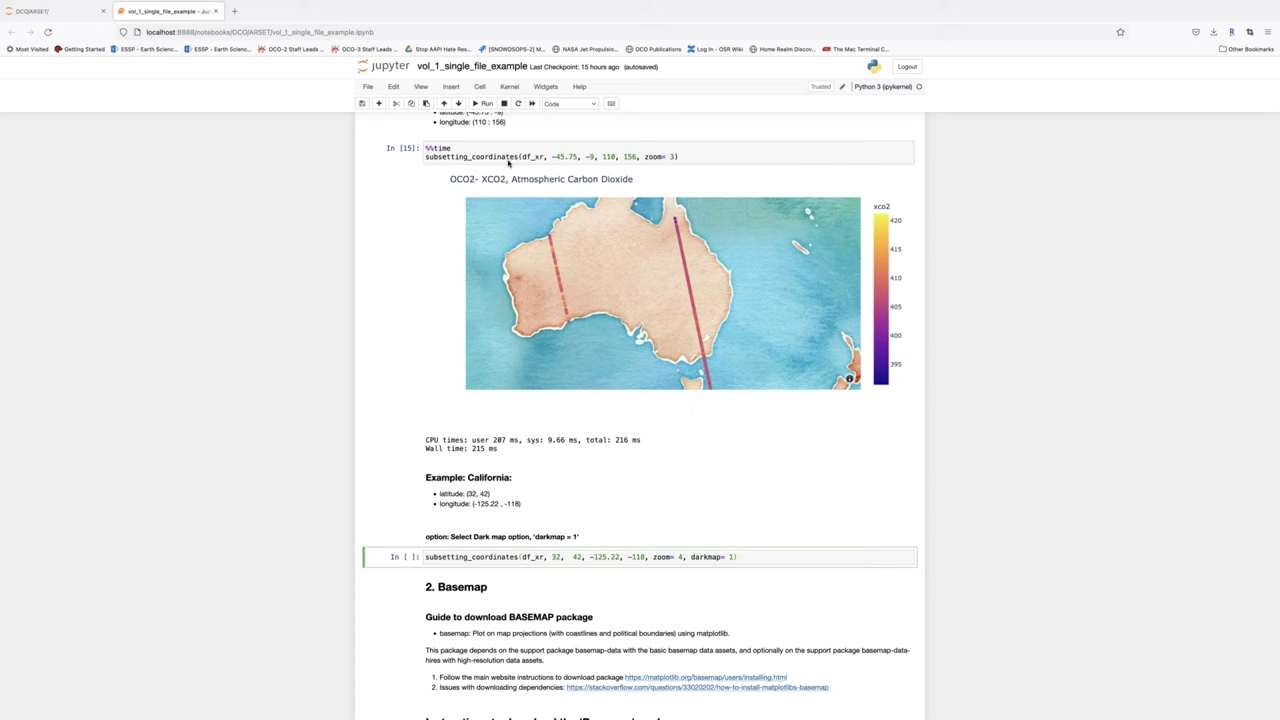
pyautogui.click(485, 104)
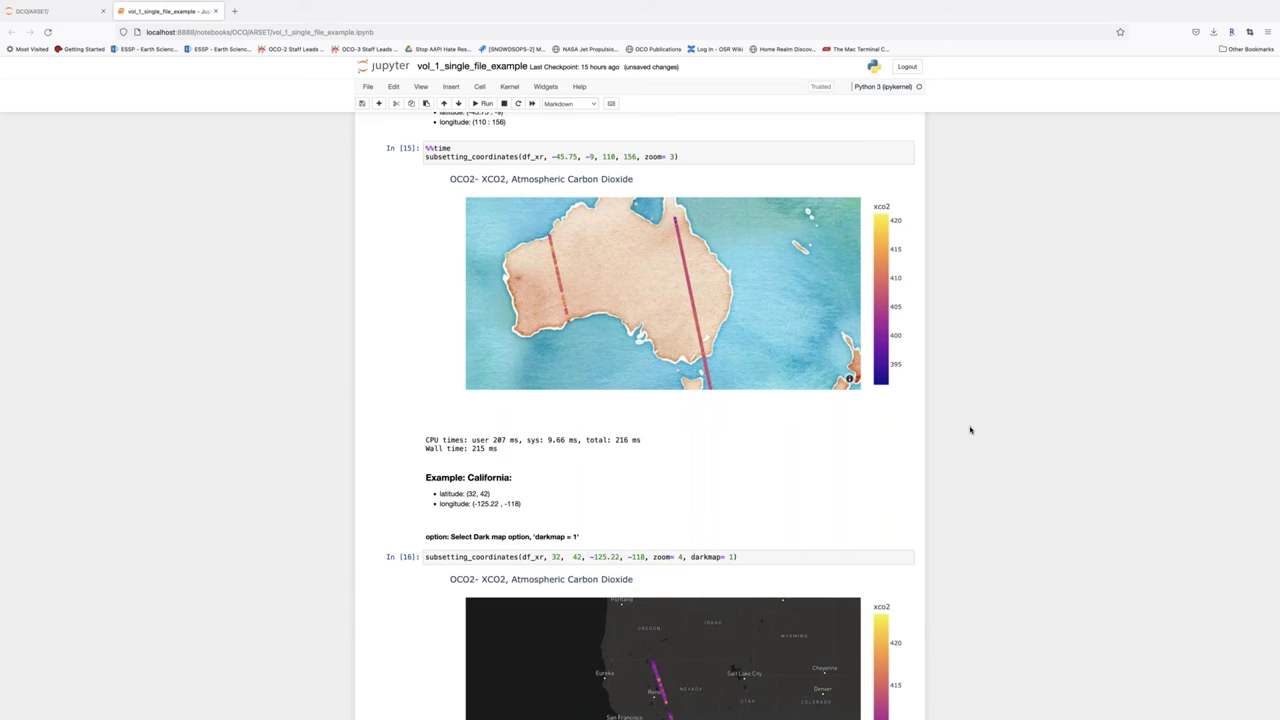
pyautogui.scroll(-5, 970, 430)
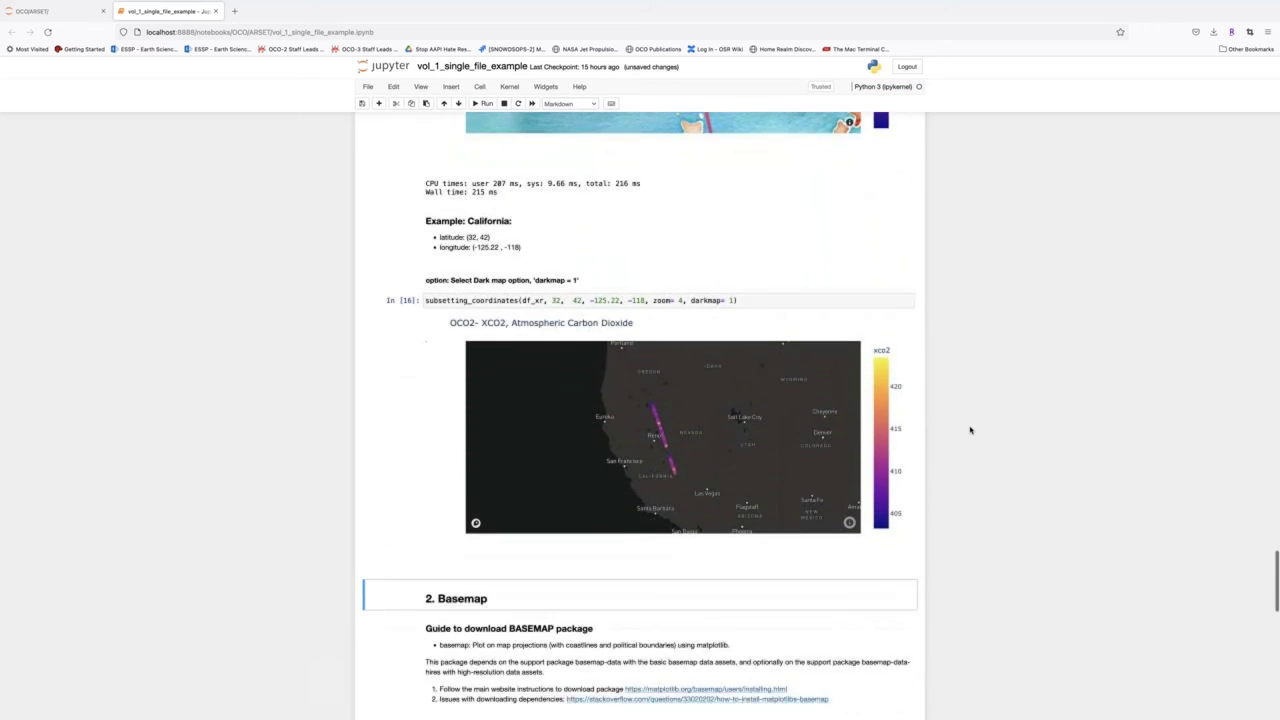
pyautogui.scroll(-1, 970, 430)
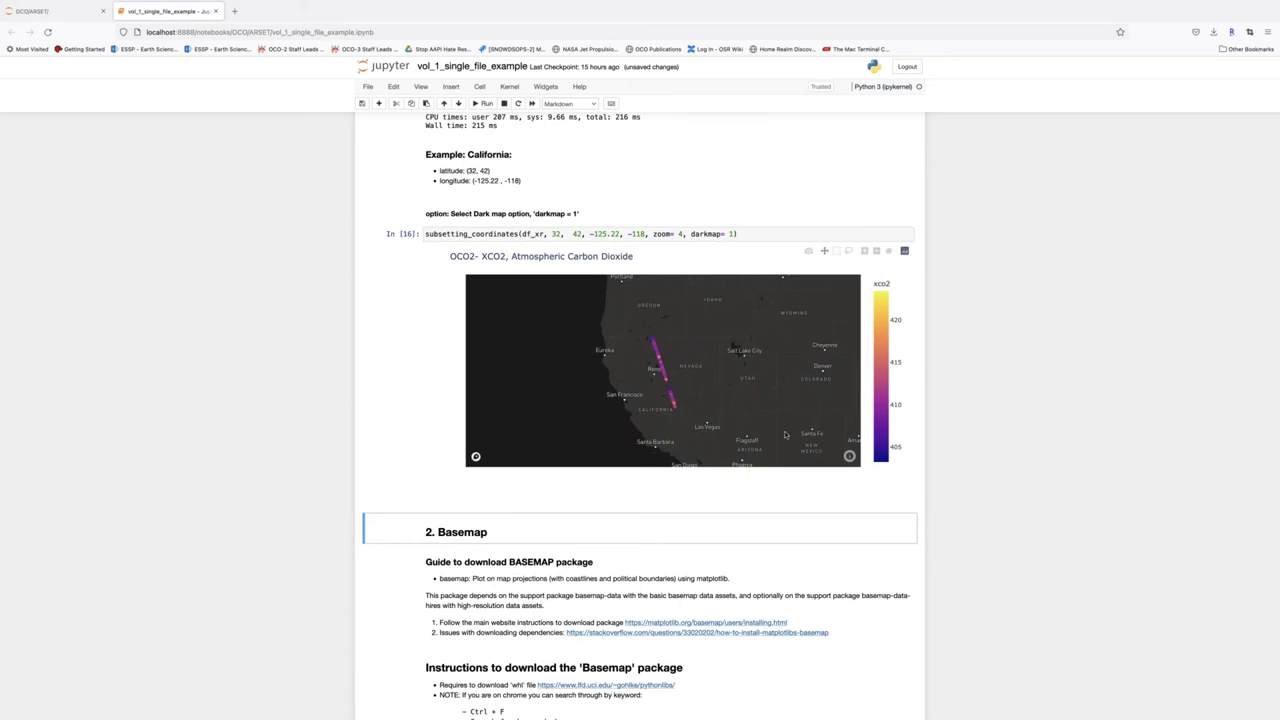
# - Zoom in on the satellite track in the California map and inspect the latitude, longitude and xco2 of individual points
pyautogui.scroll(5, 759, 413)
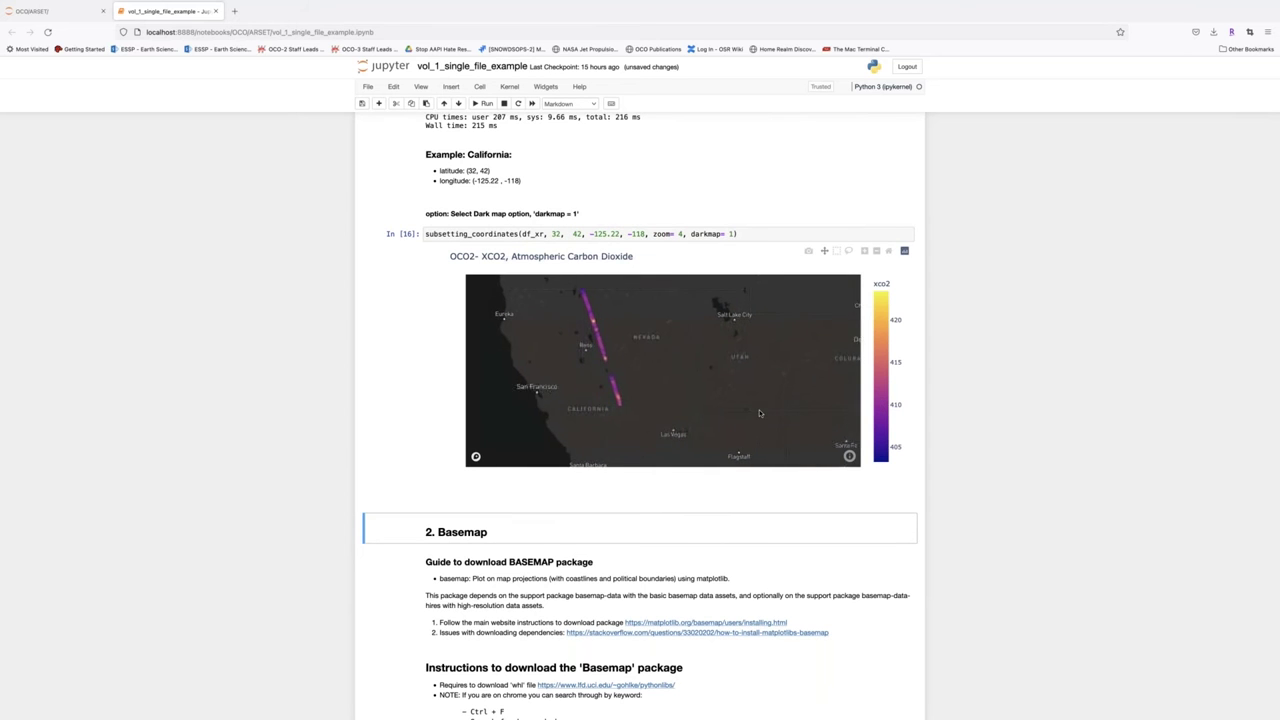
pyautogui.scroll(5, 628, 399)
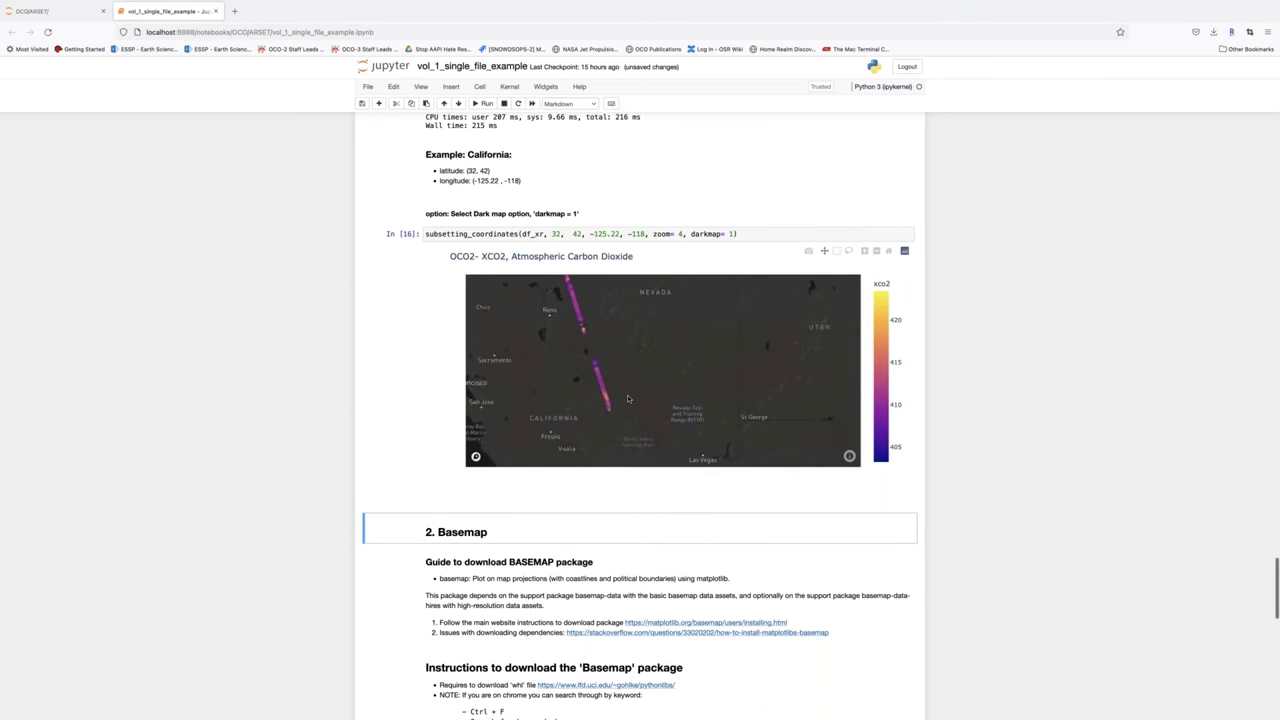
pyautogui.scroll(5, 628, 399)
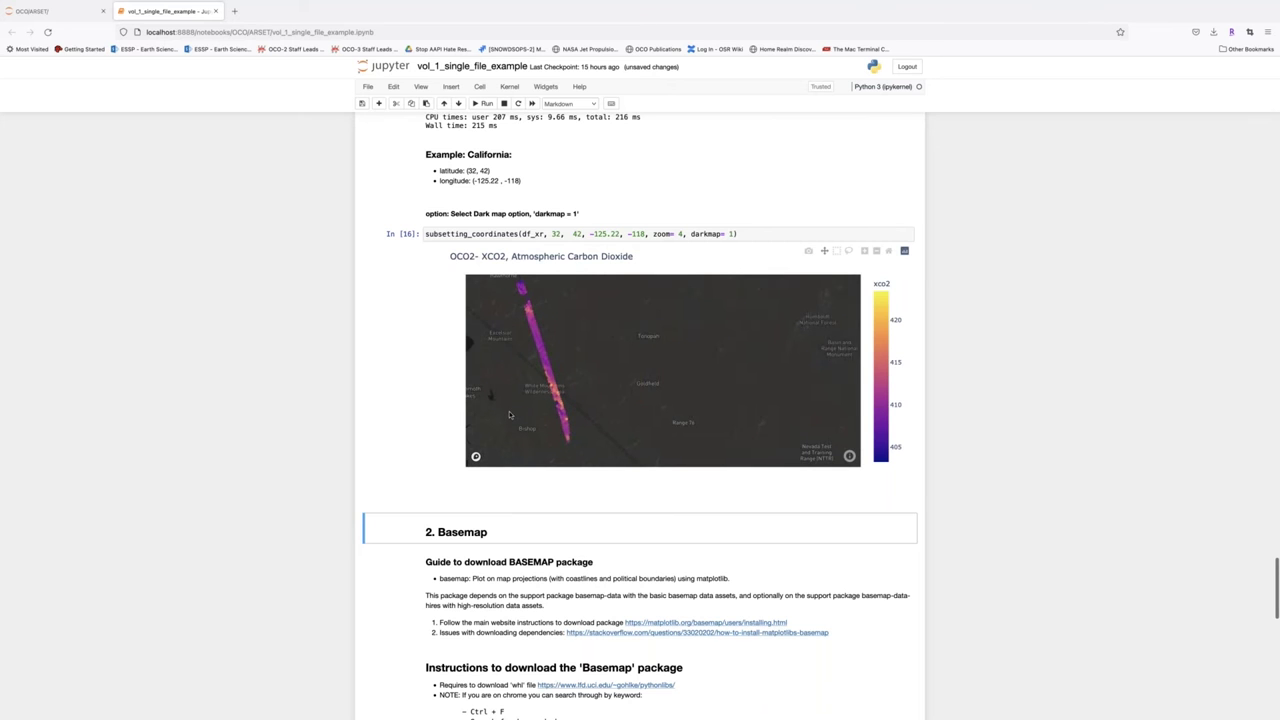
pyautogui.moveTo(511, 414); pyautogui.dragTo(562, 434)
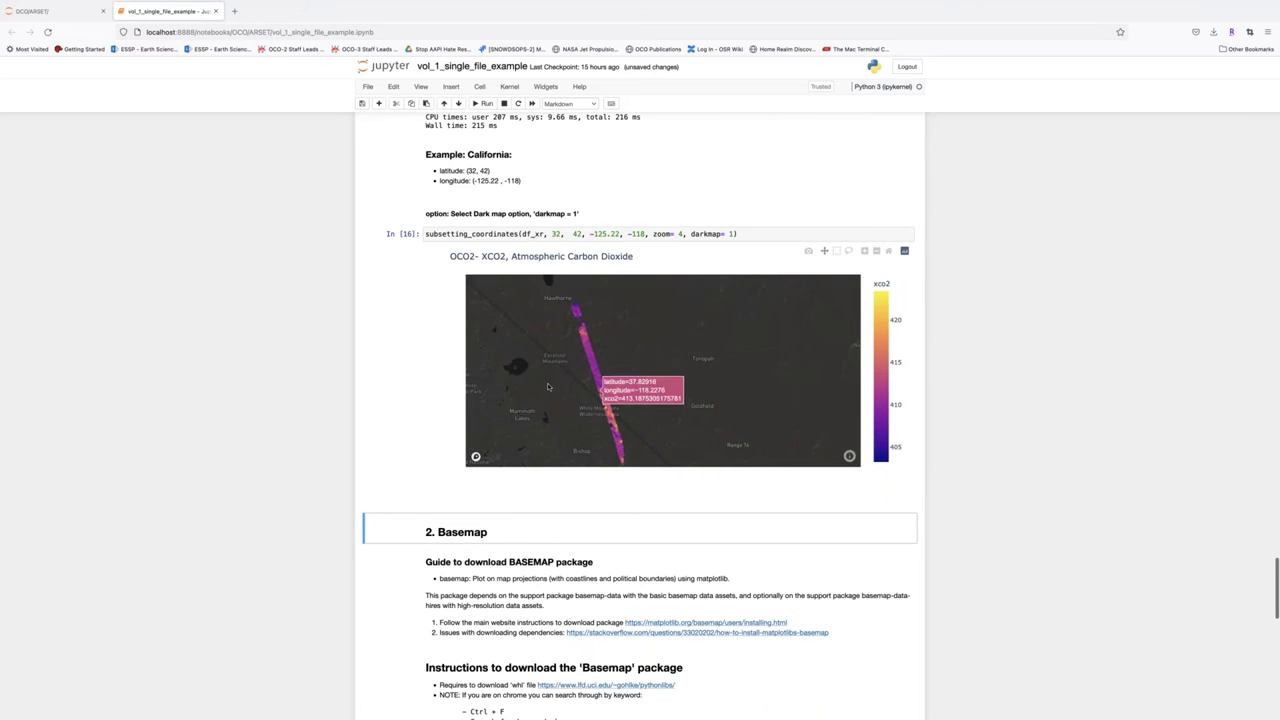
pyautogui.moveTo(524, 382); pyautogui.dragTo(530, 368)
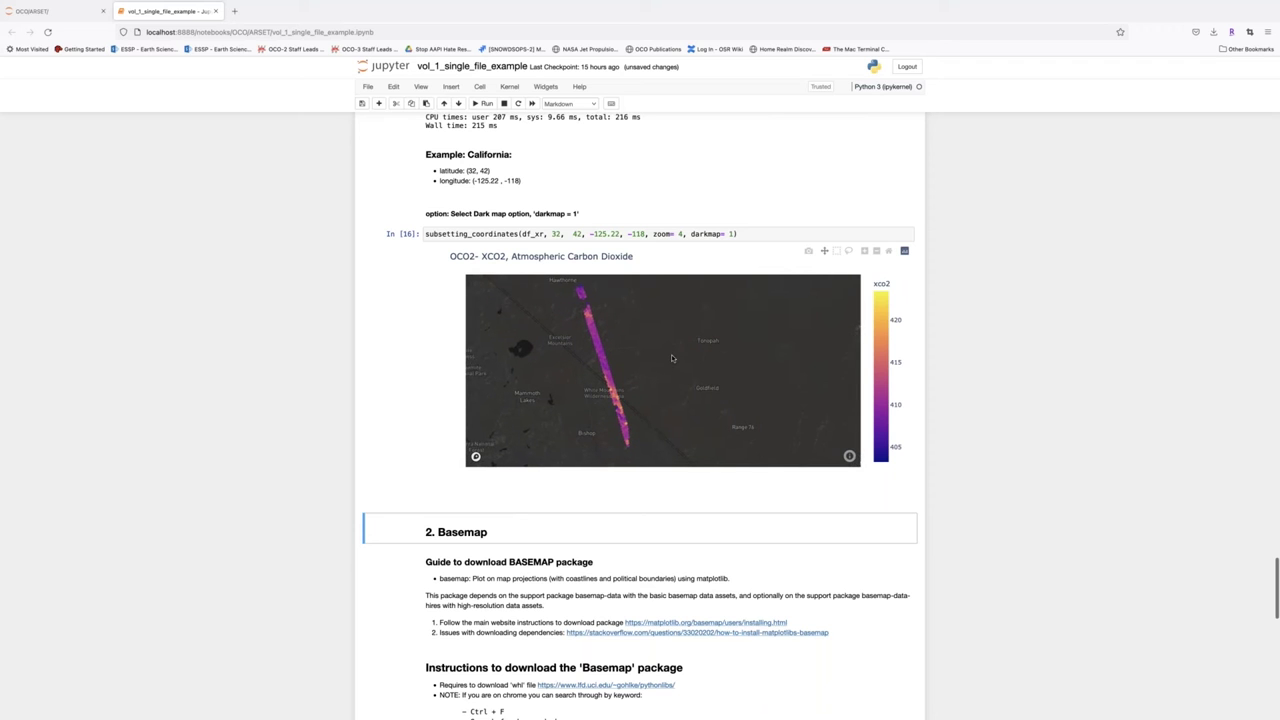
pyautogui.scroll(5, 665, 363)
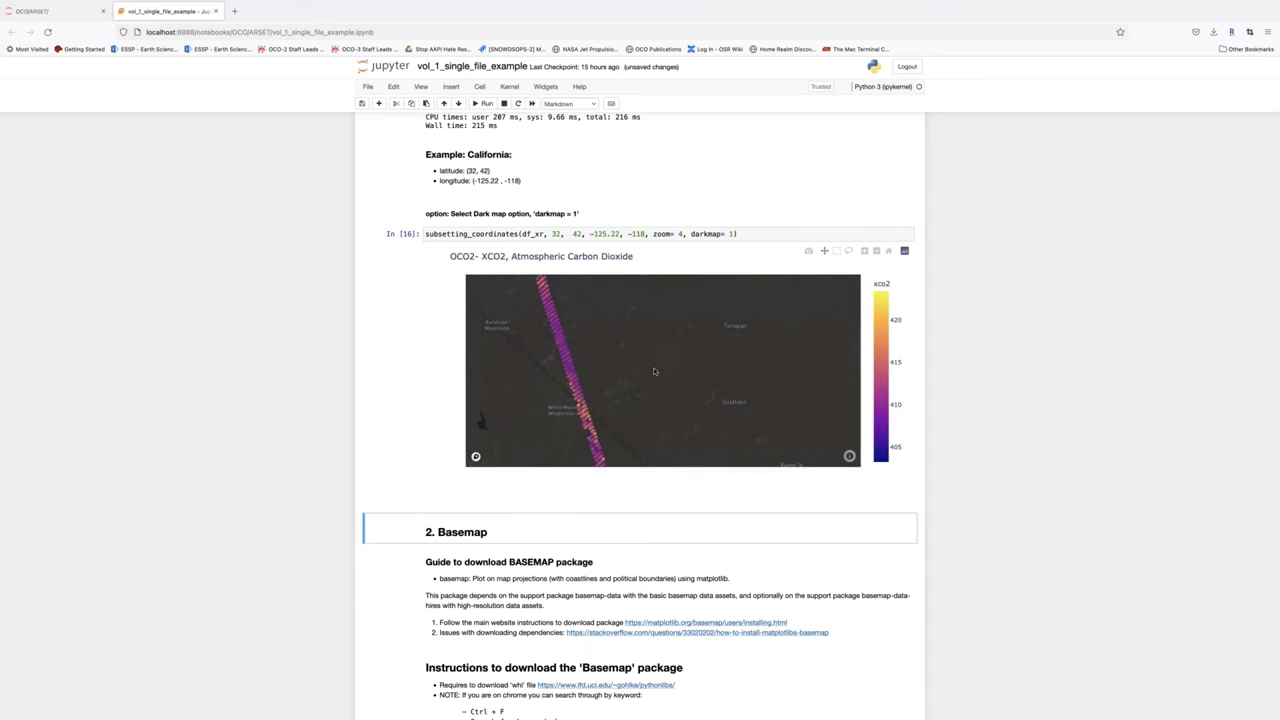
pyautogui.moveTo(616, 382); pyautogui.dragTo(676, 387)
pyautogui.scroll(5, 676, 387)
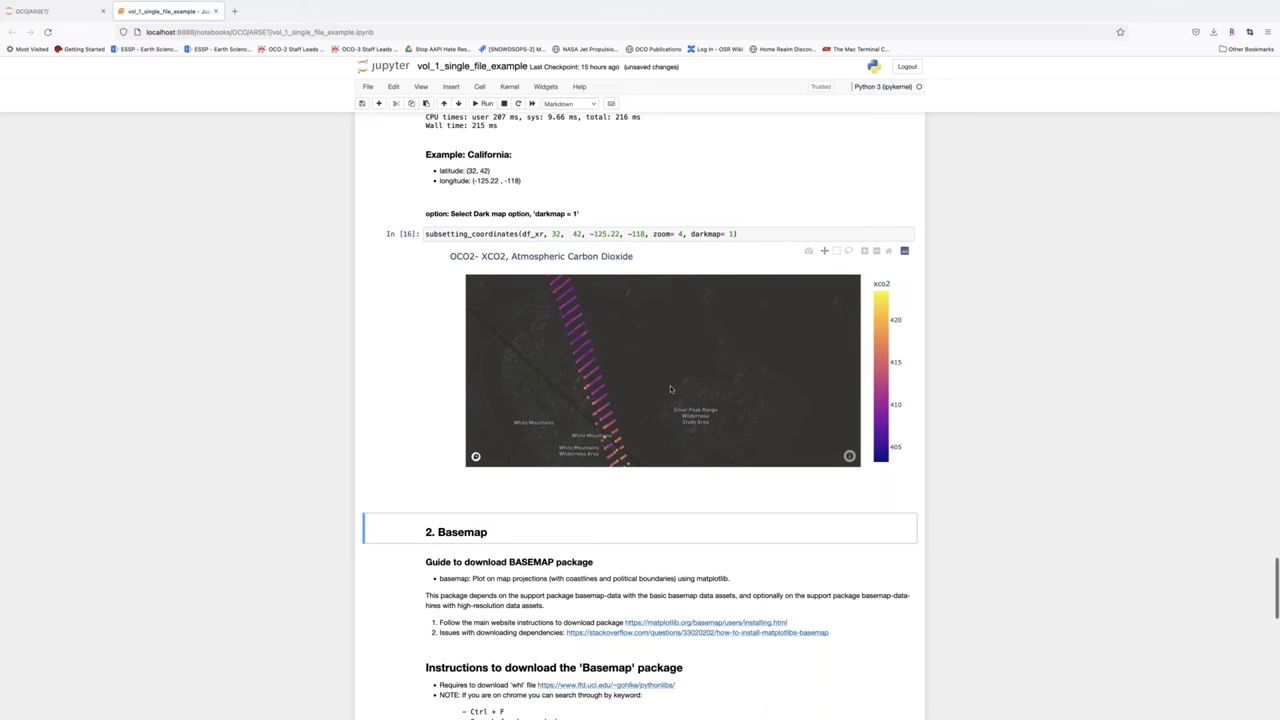
pyautogui.moveTo(610, 416)
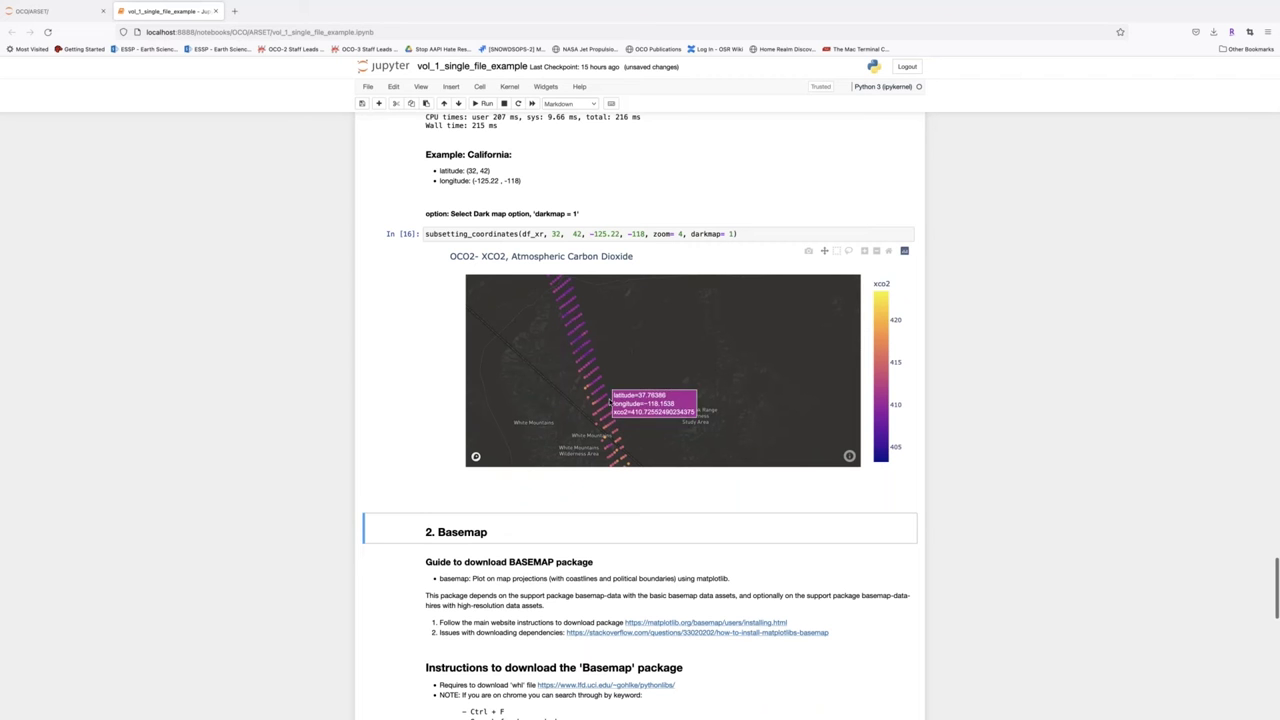
pyautogui.moveTo(587, 346)
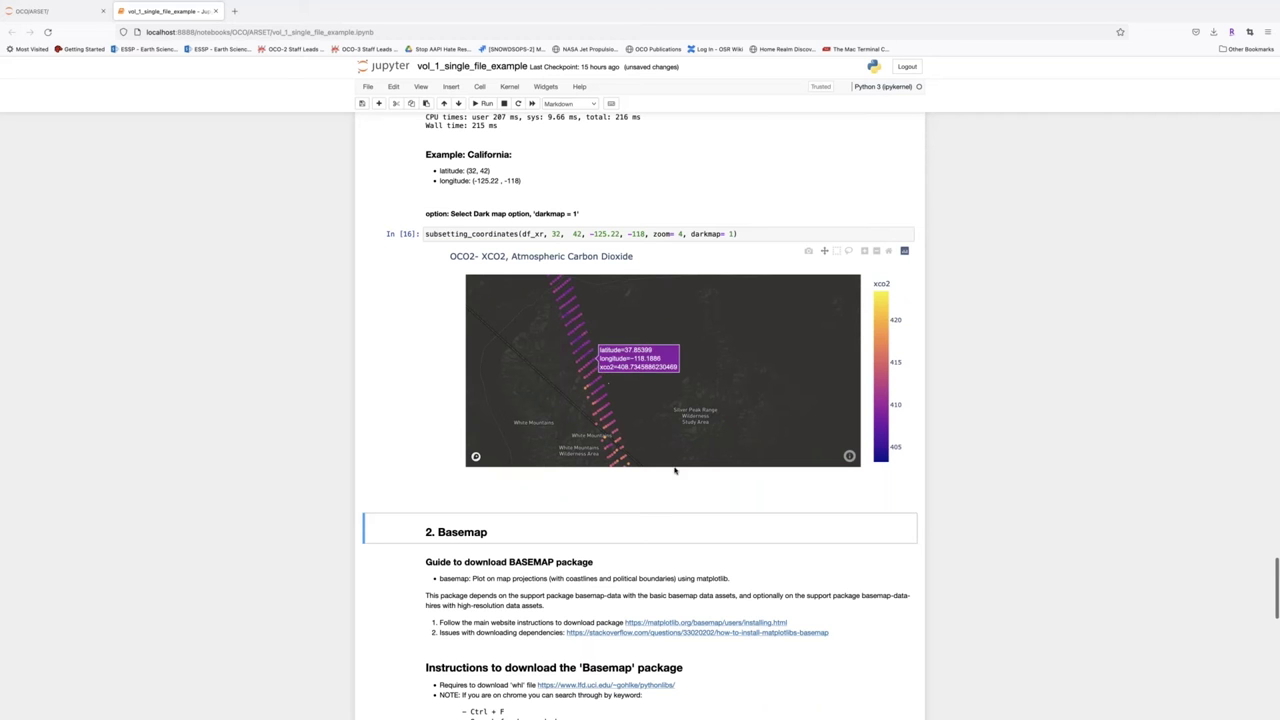
# - Read the Basemap section's guide to downloading the package, choosing the file version and installing it with pip
pyautogui.scroll(-5, 953, 455)
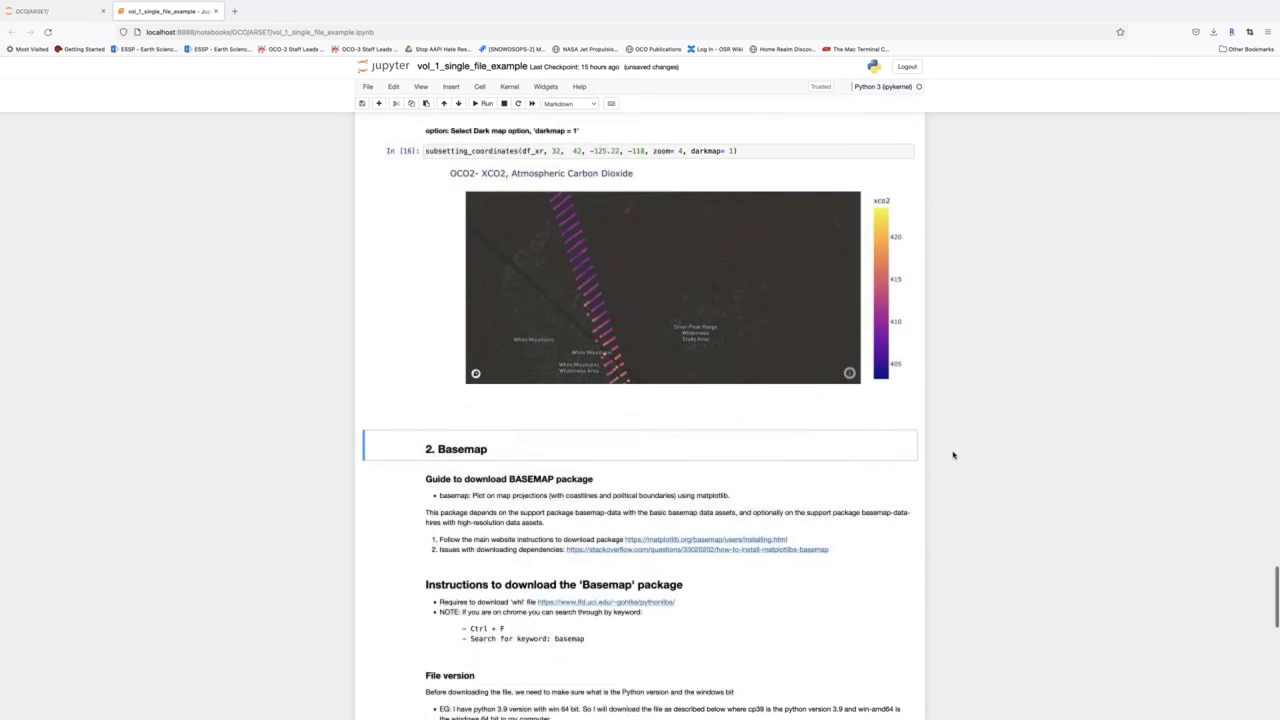
pyautogui.scroll(-2, 953, 455)
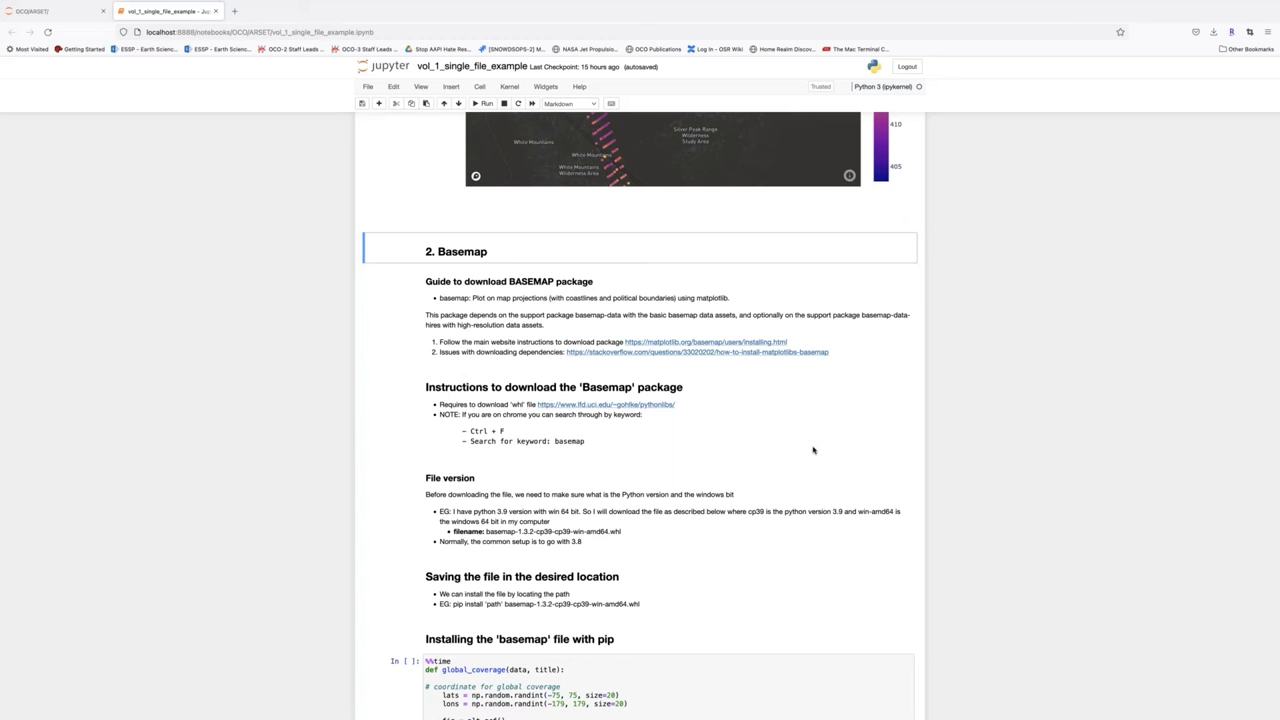
pyautogui.scroll(-1, 813, 450)
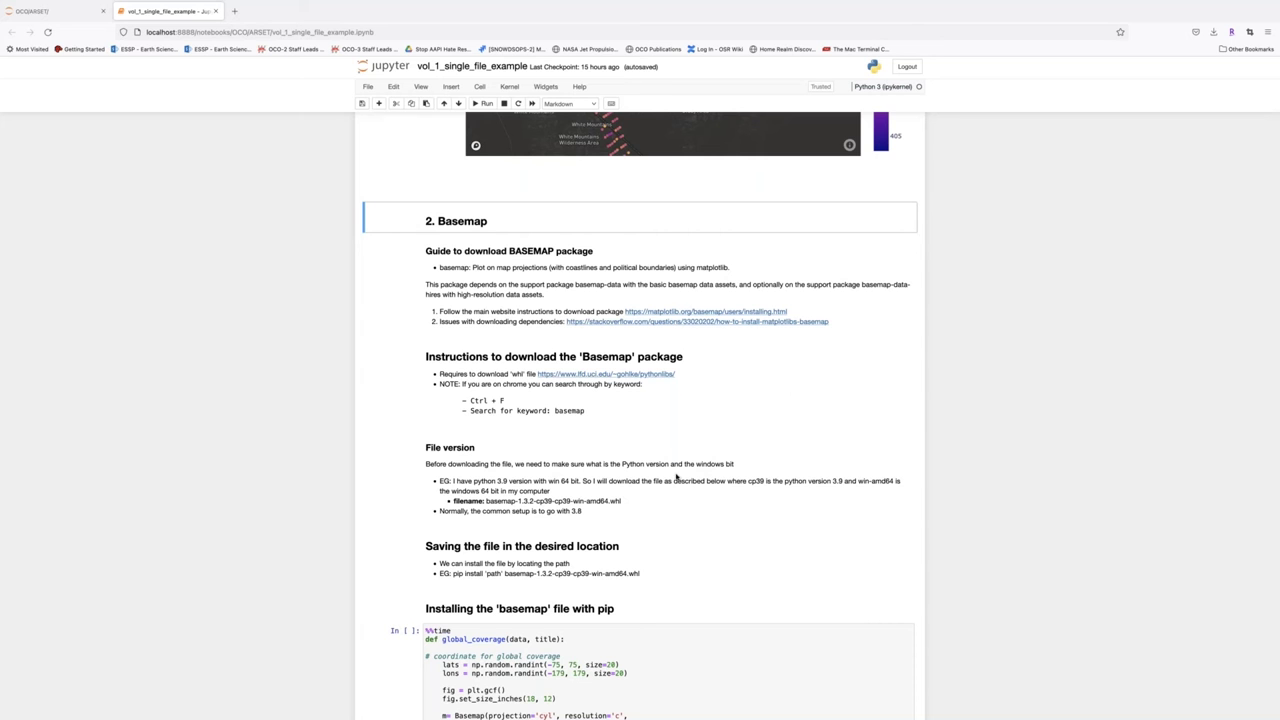
pyautogui.scroll(-1, 682, 539)
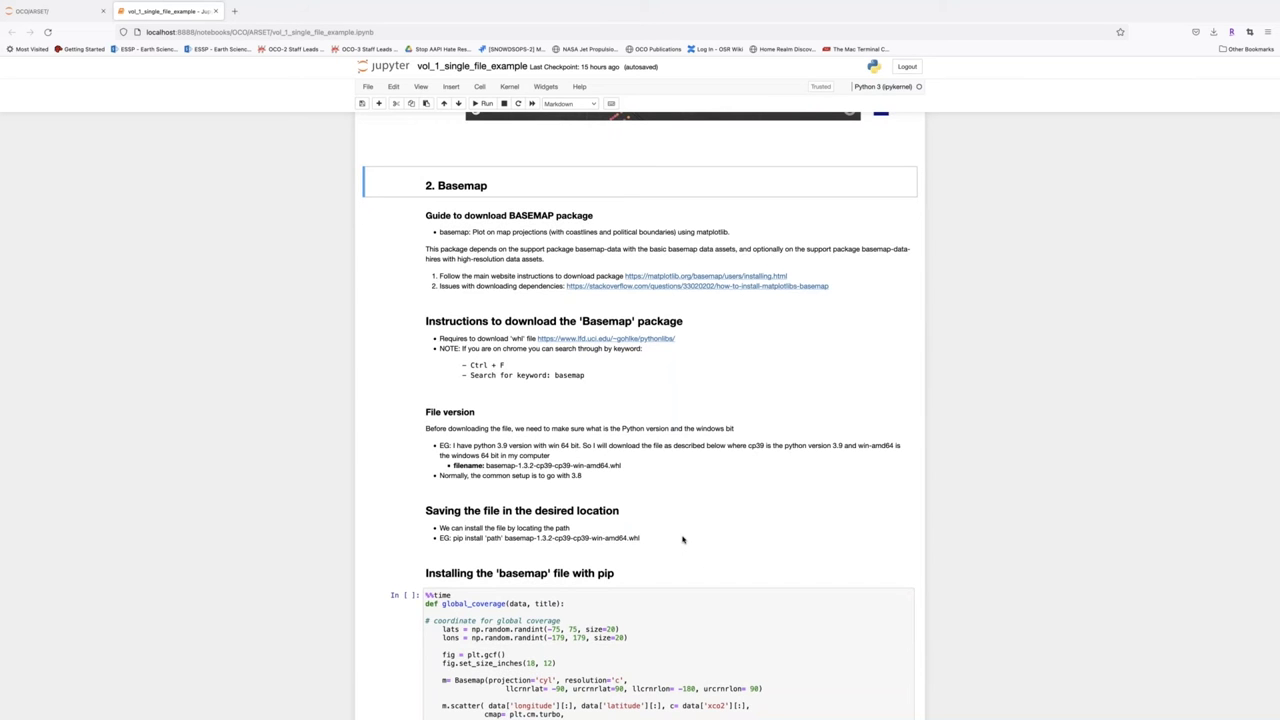
pyautogui.scroll(-5, 682, 539)
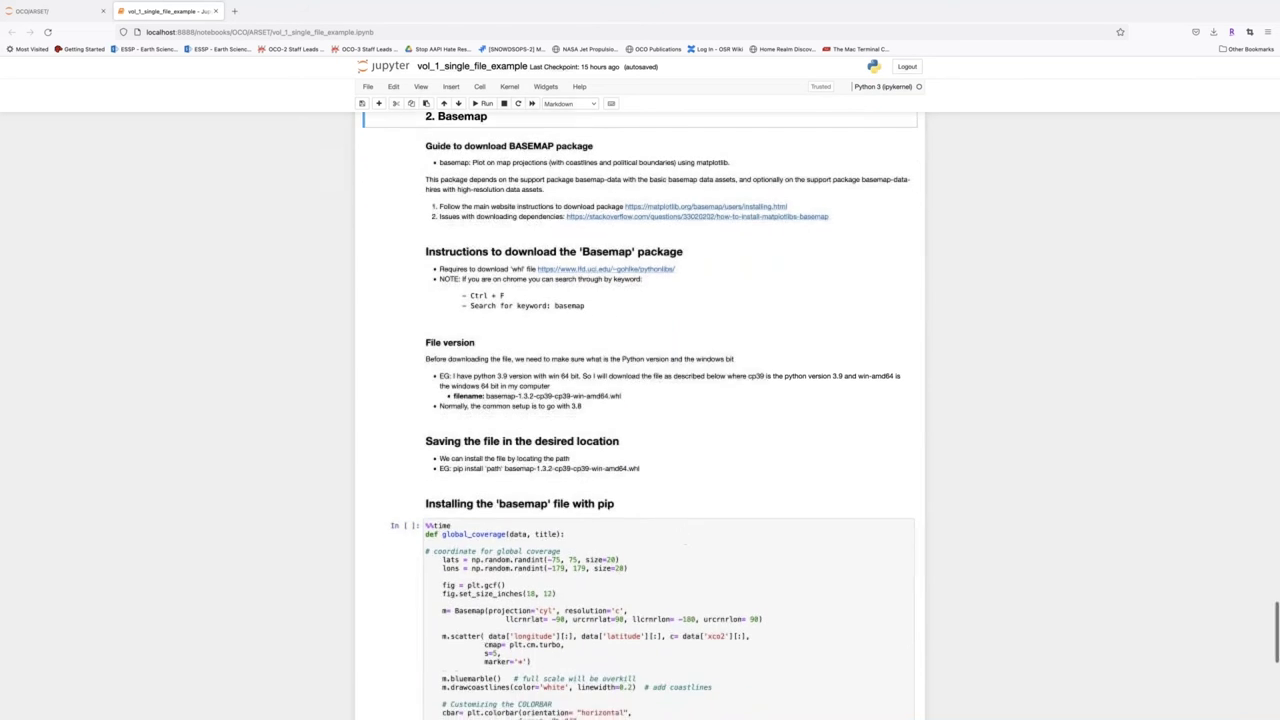
# - Review and run the cell that defines the global_coverage function for plotting XCO2 with Basemap
pyautogui.scroll(-6, 682, 538)
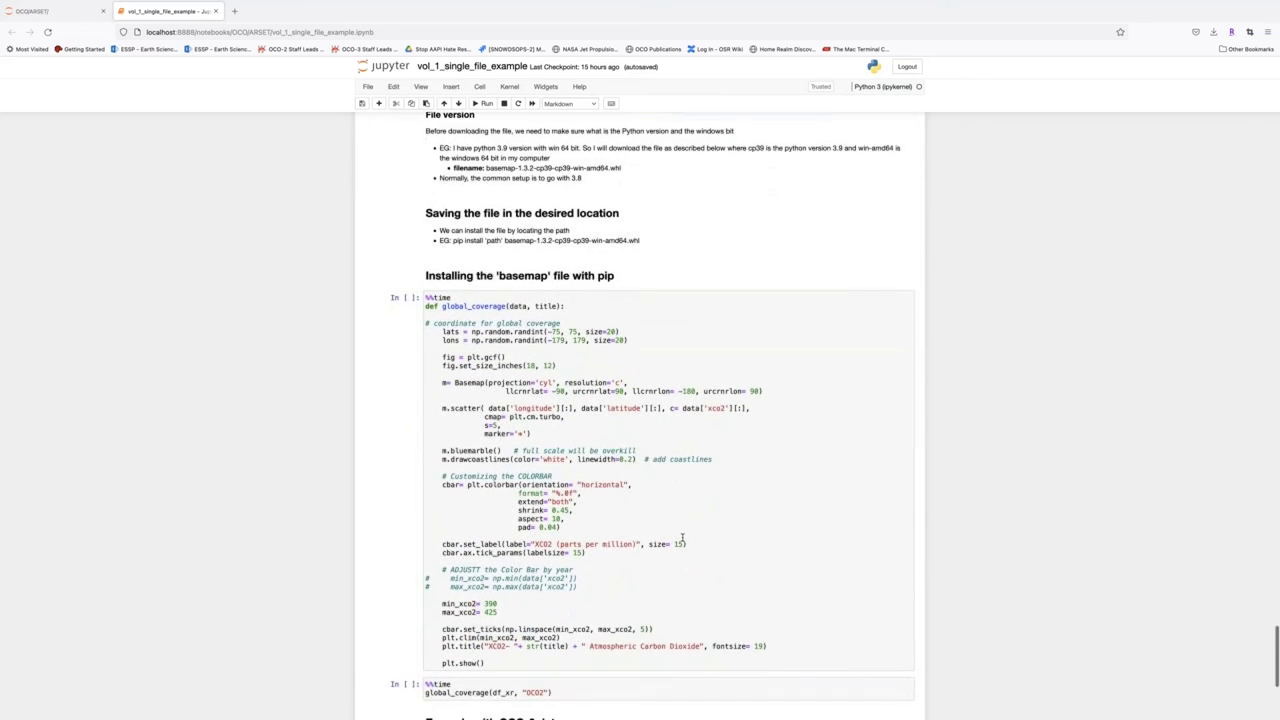
pyautogui.scroll(-1, 682, 538)
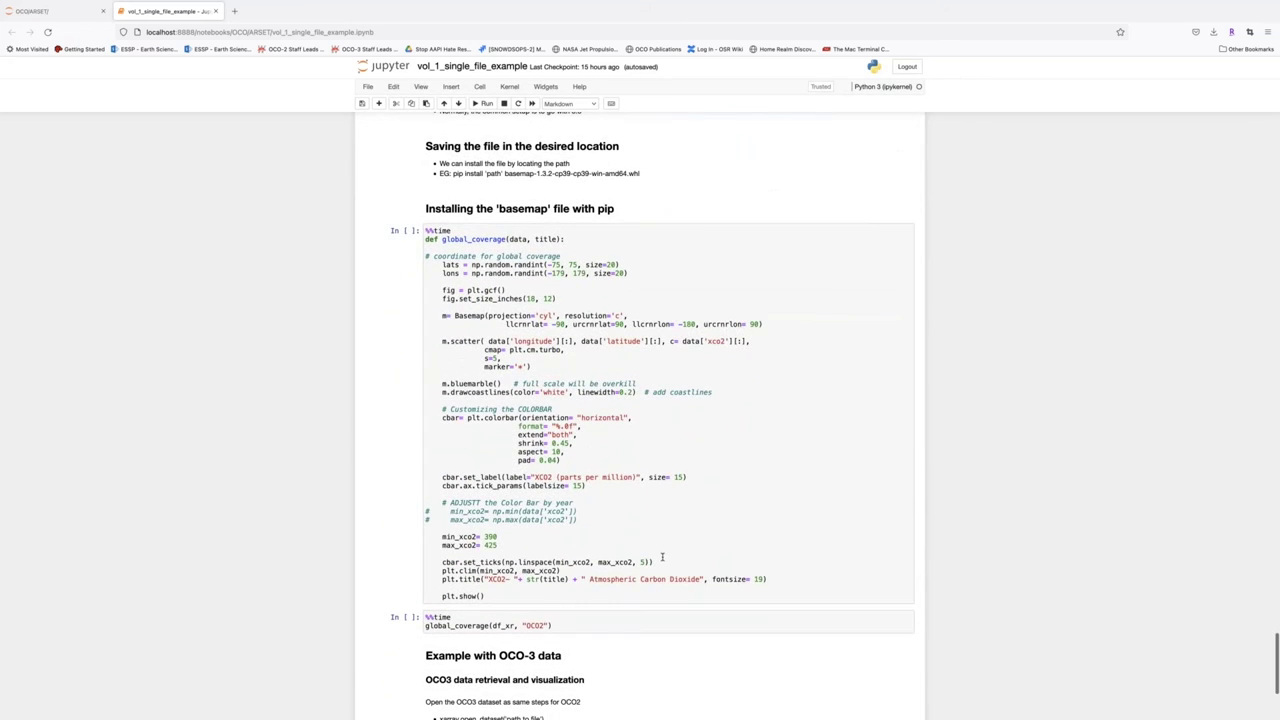
pyautogui.scroll(-1, 662, 557)
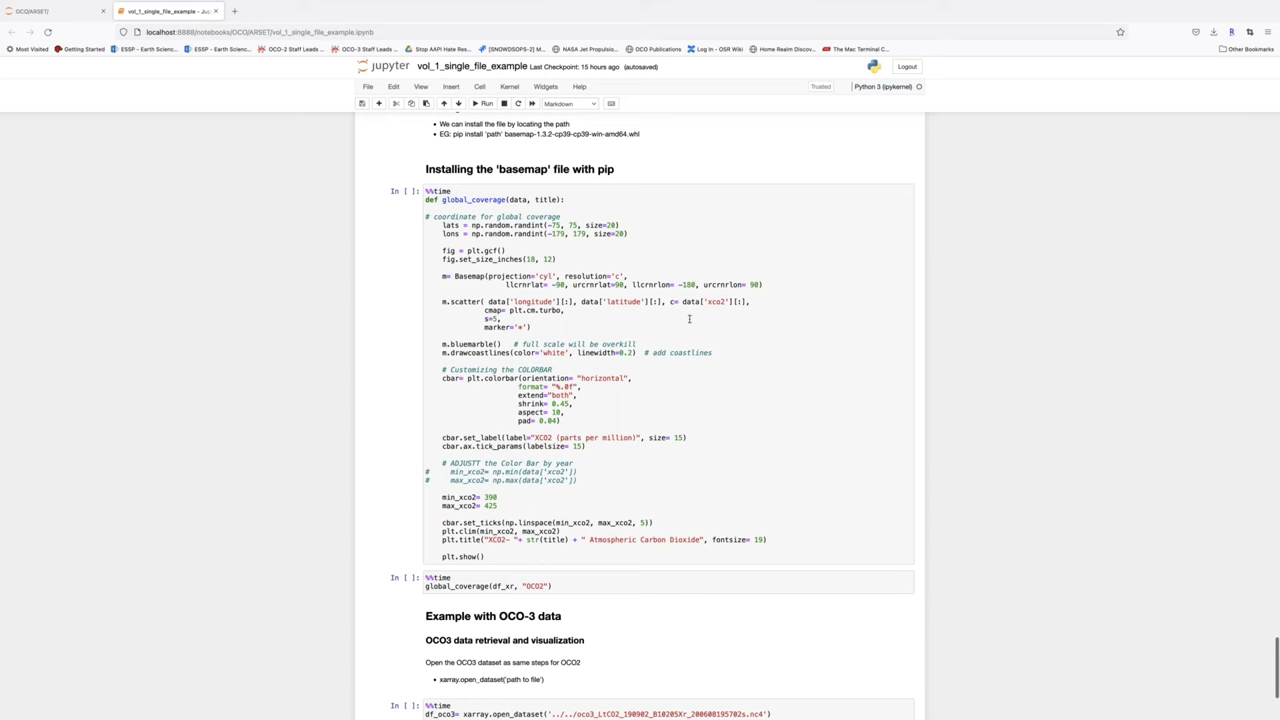
pyautogui.click(506, 554)
pyautogui.click(485, 104)
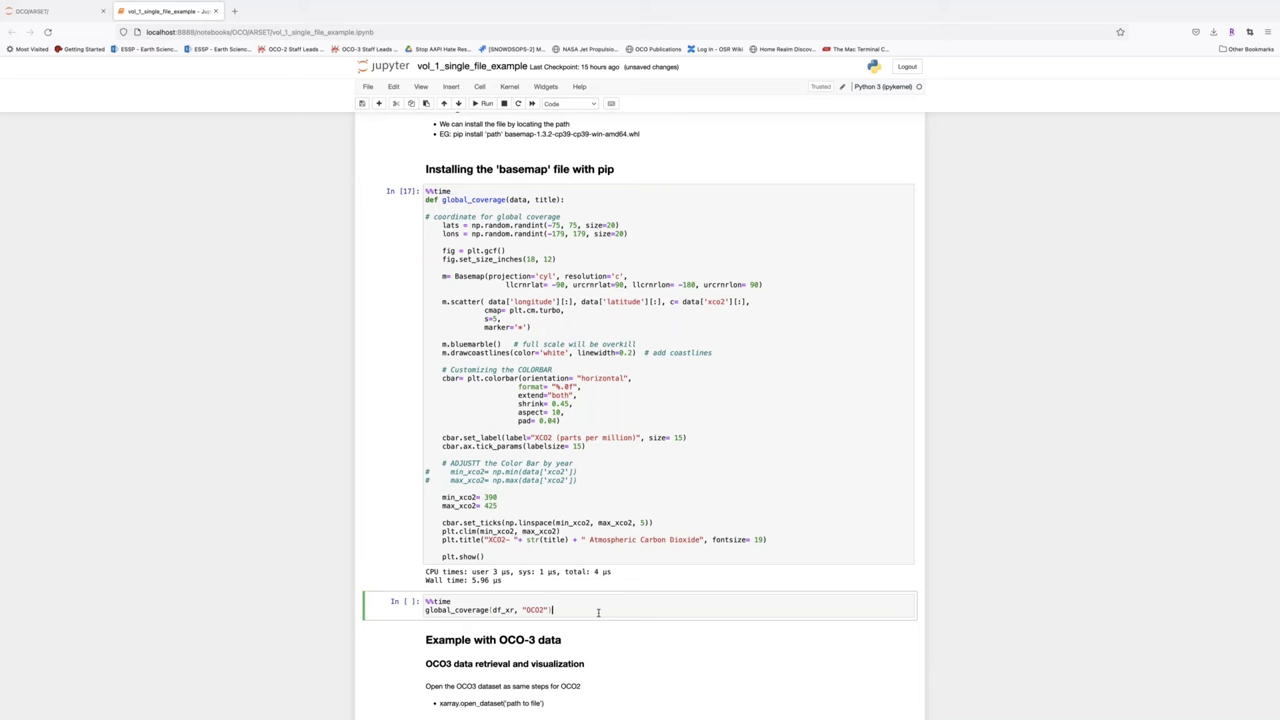
# - Run the global_coverage cell on df_xr with the title "OCO2" and bring the resulting global map into view
pyautogui.click(537, 621)
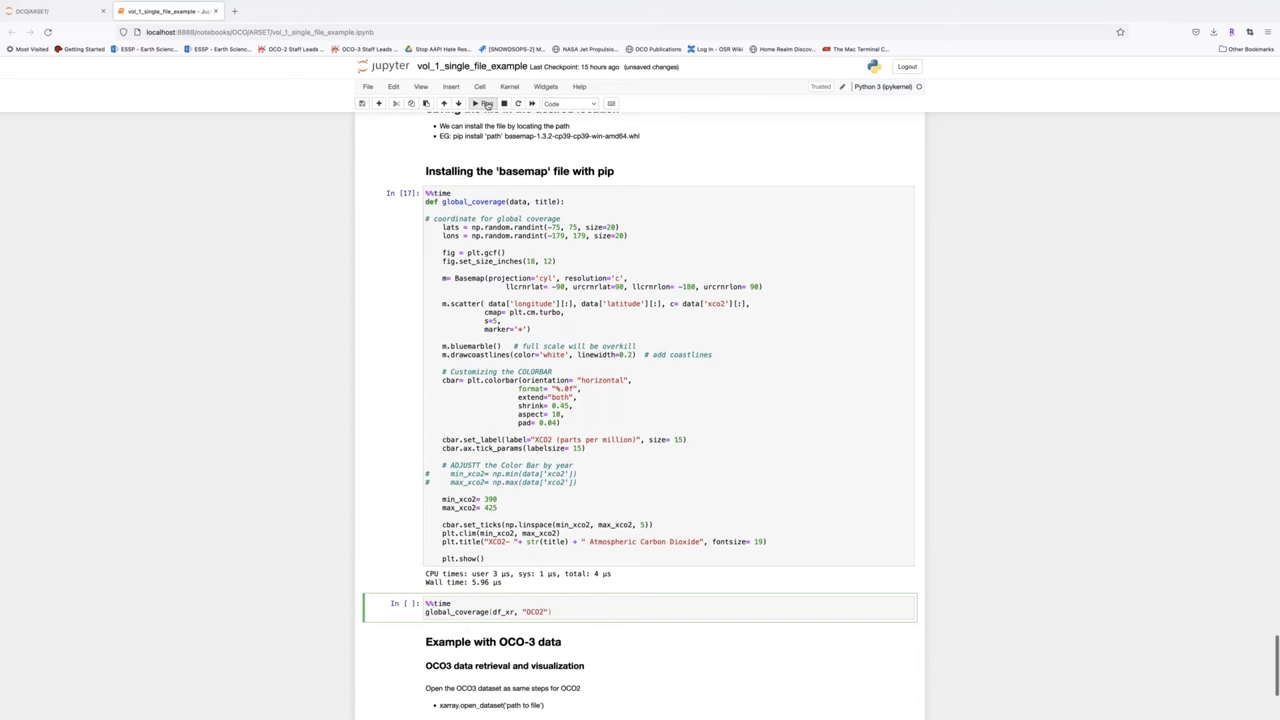
pyautogui.click(486, 104)
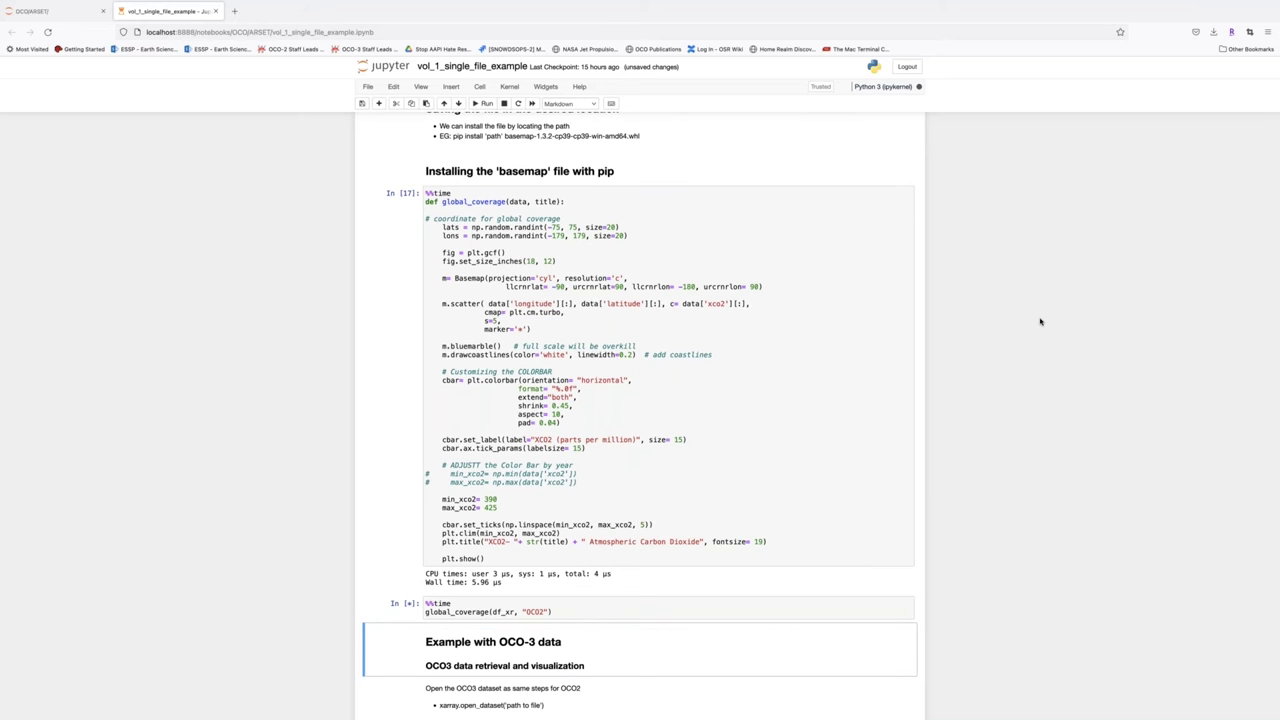
pyautogui.scroll(-3, 1040, 321)
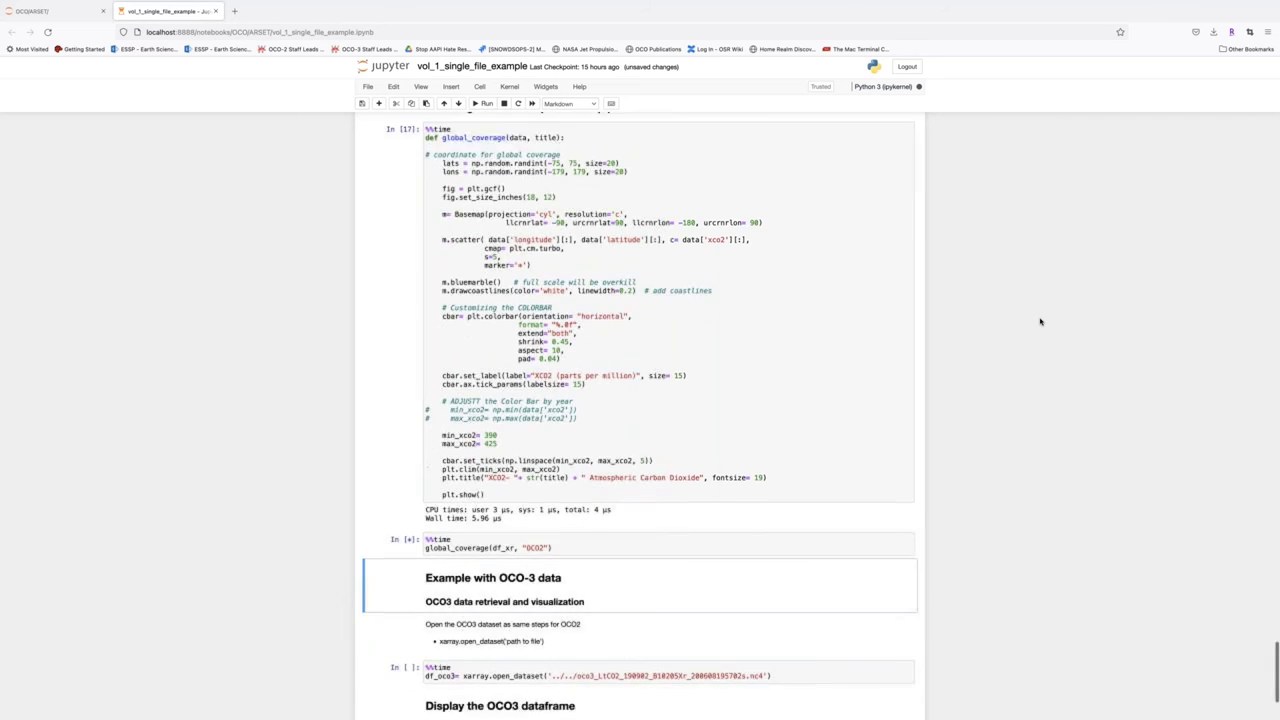
pyautogui.scroll(-5, 1040, 321)
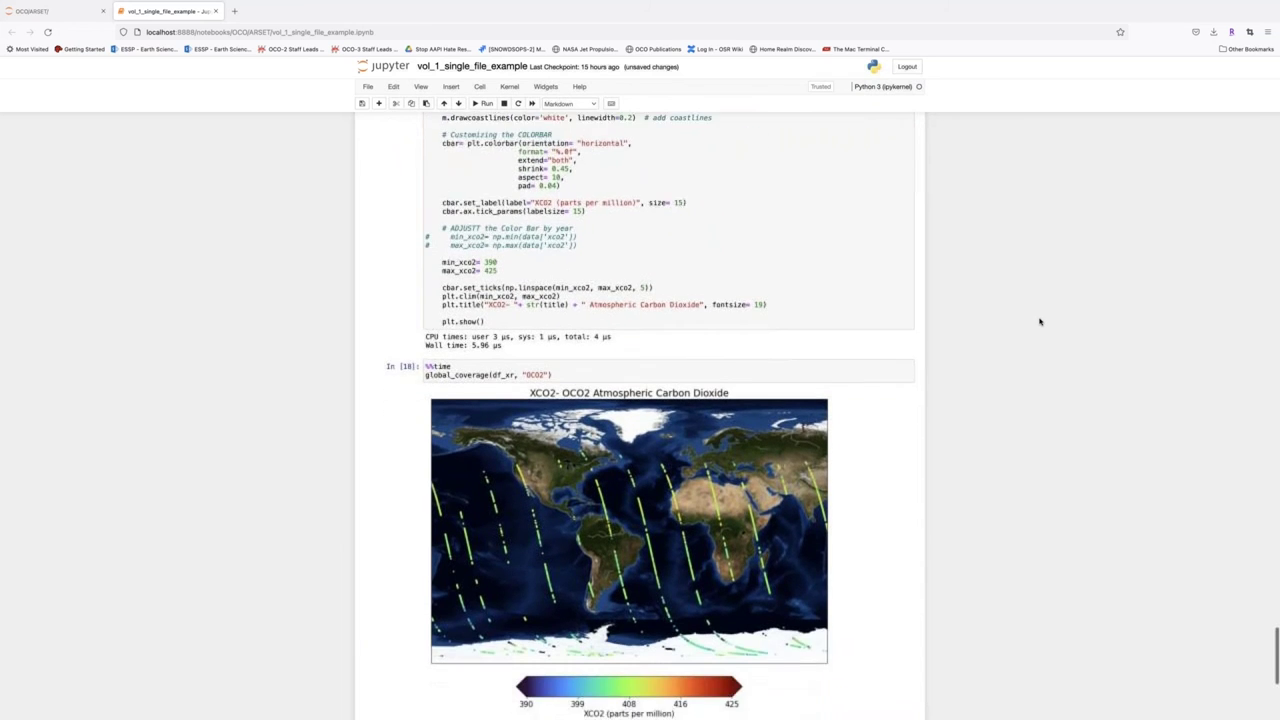
pyautogui.scroll(1, 1040, 321)
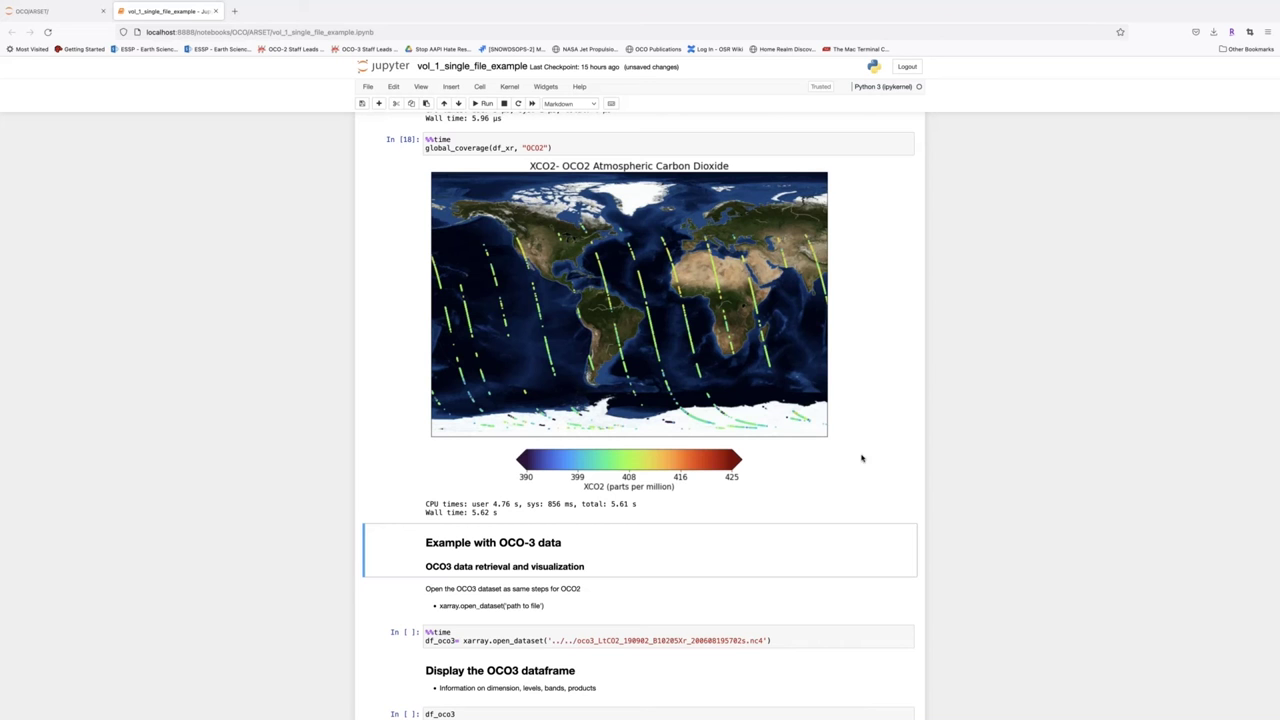
pyautogui.scroll(-2, 838, 622)
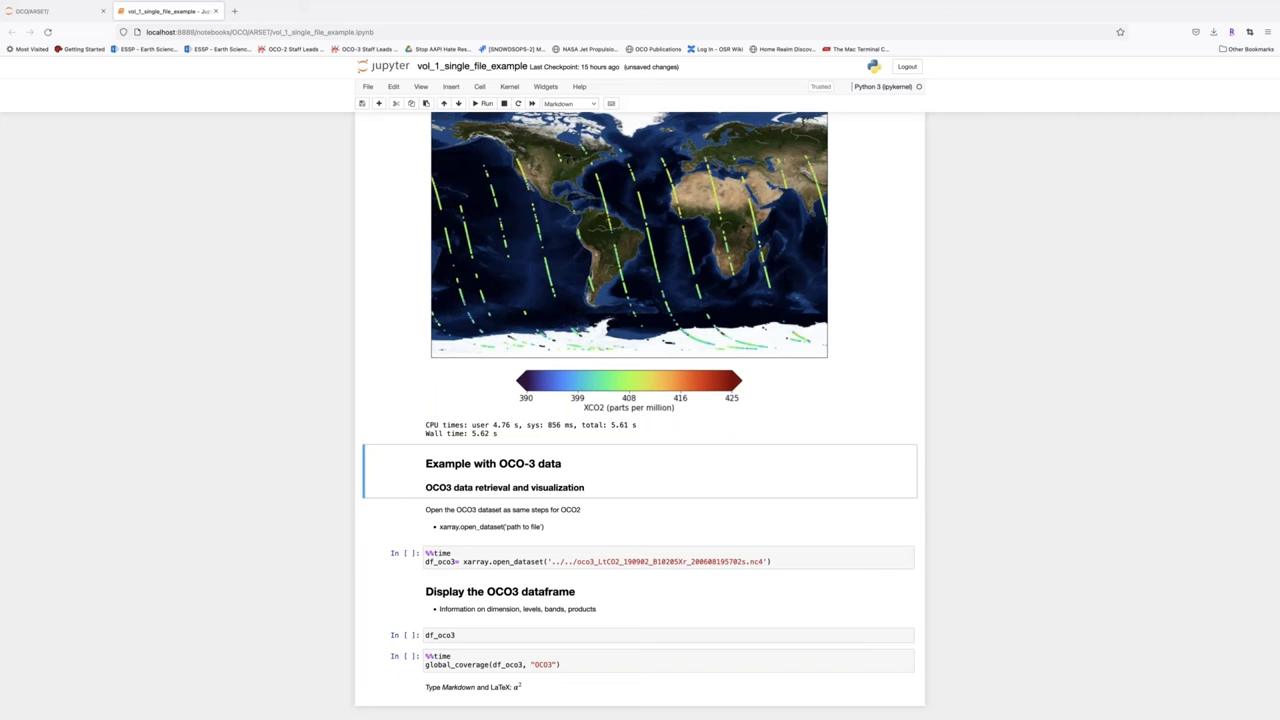
pyautogui.click(797, 562)
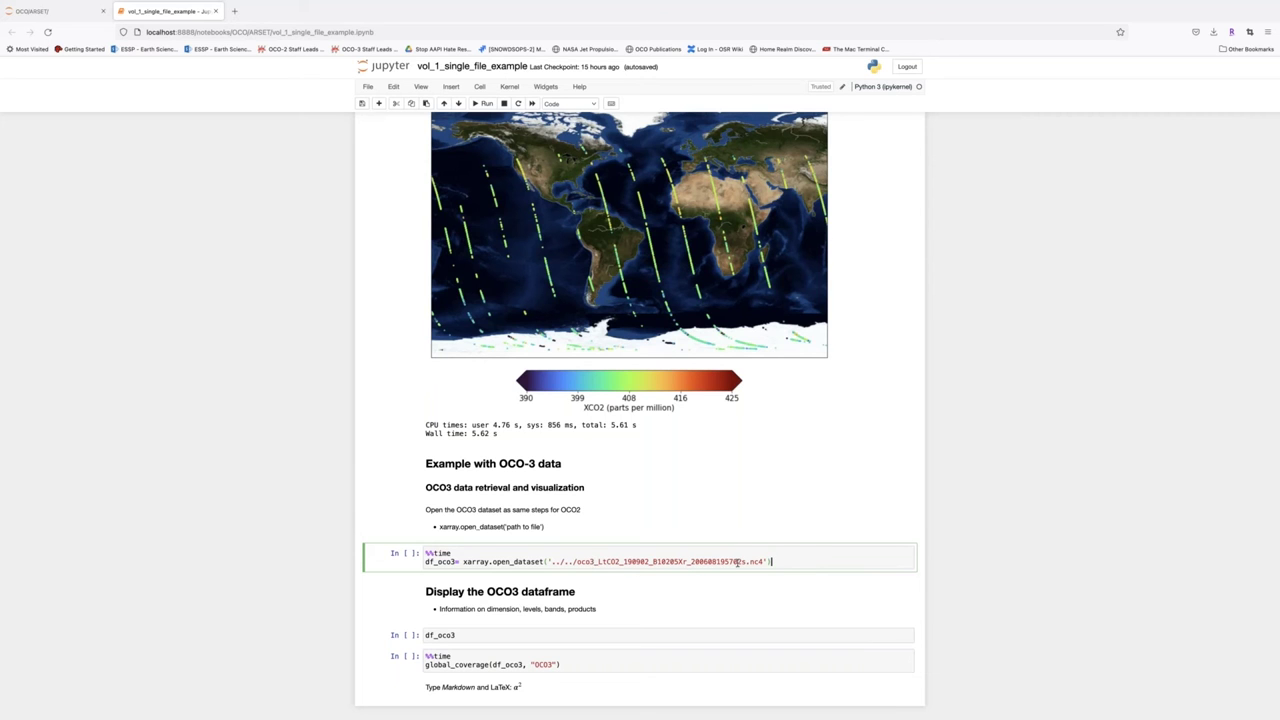
pyautogui.click(483, 104)
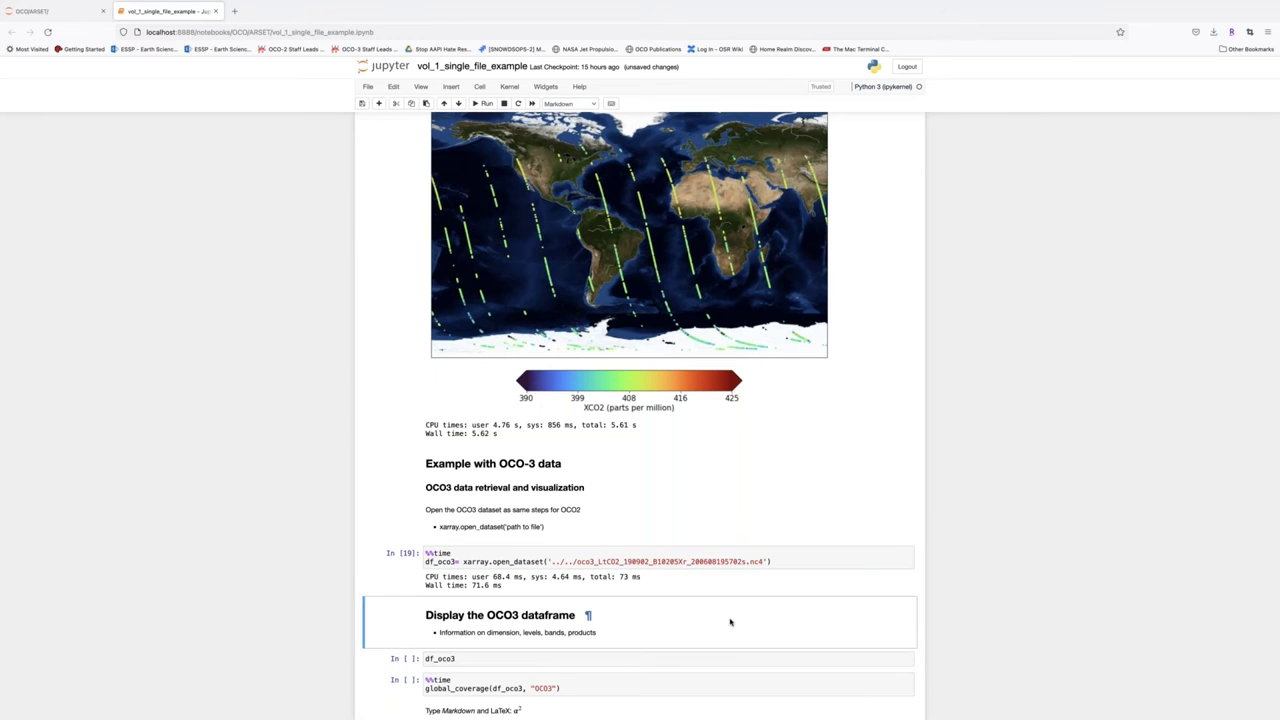
# - Run the df_oco3 cell to display the OCO-3 dataset's dimensions, coordinates and variables
pyautogui.scroll(-2, 728, 620)
pyautogui.click(474, 590)
pyautogui.click(483, 104)
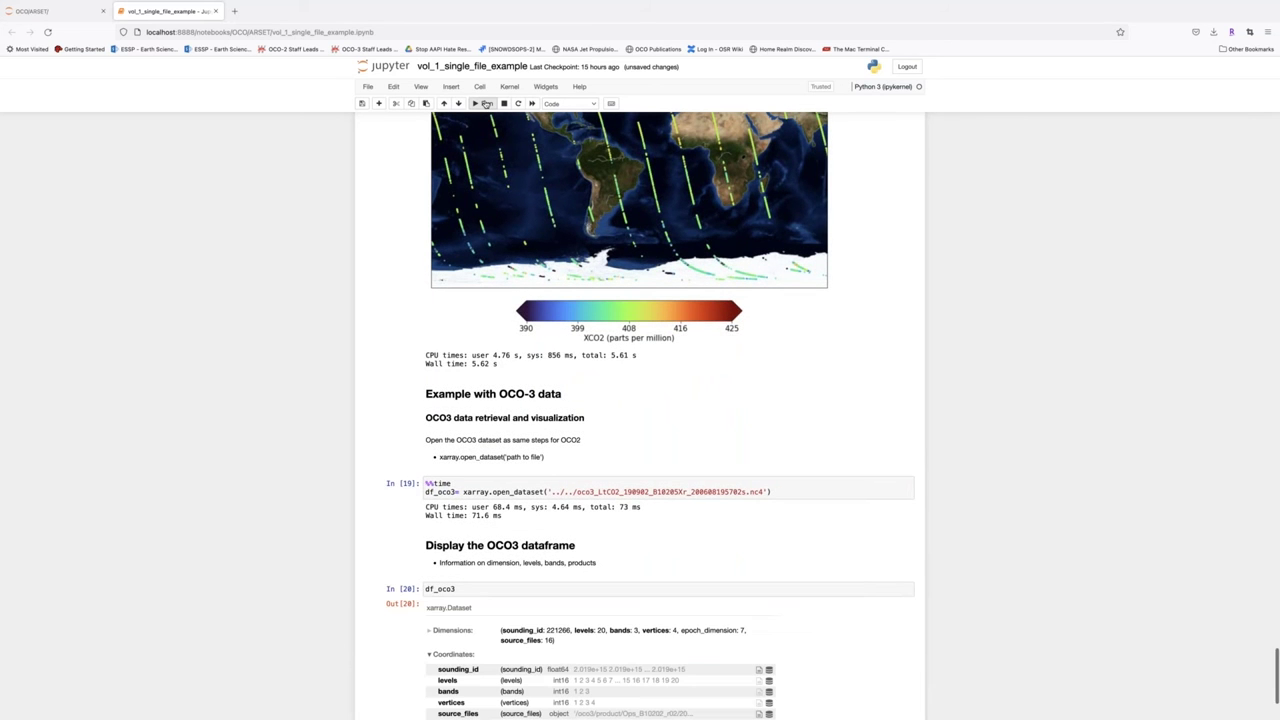
# - Run the global_coverage cell on df_oco3 with the title "OCO3" and bring the resulting global map into view
pyautogui.scroll(-2, 805, 608)
pyautogui.scroll(-2, 805, 608)
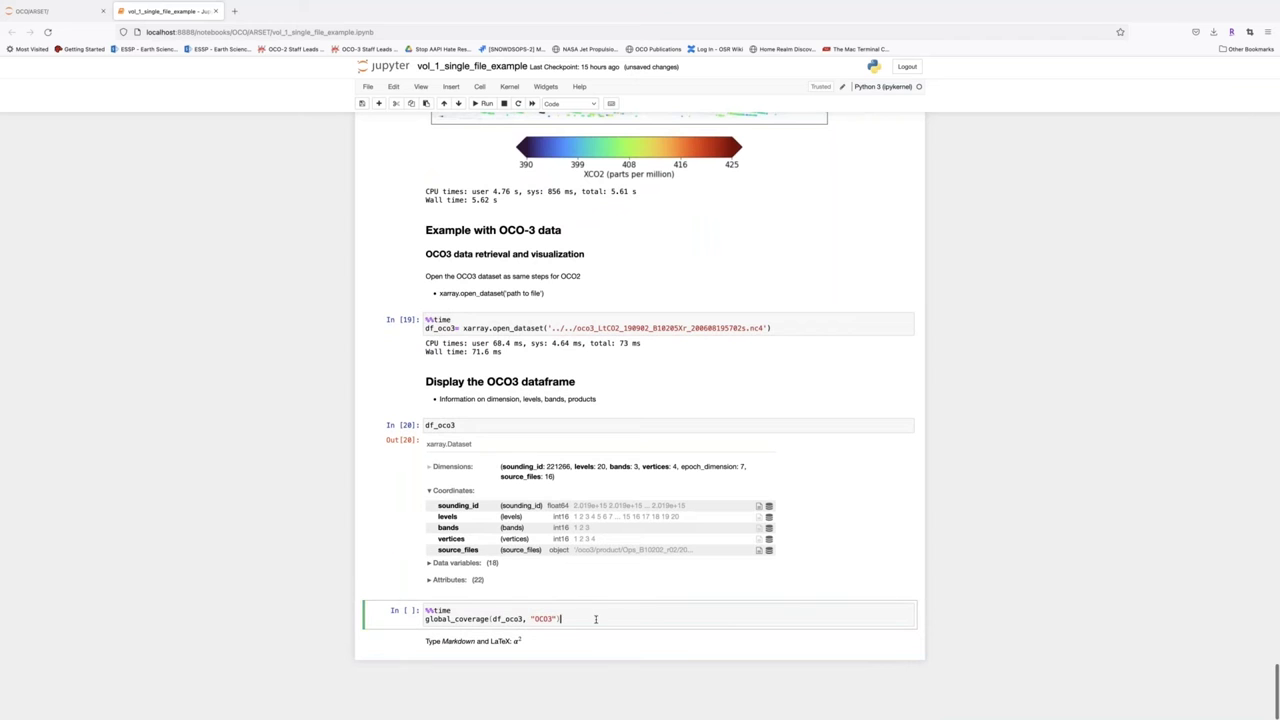
pyautogui.click(486, 103)
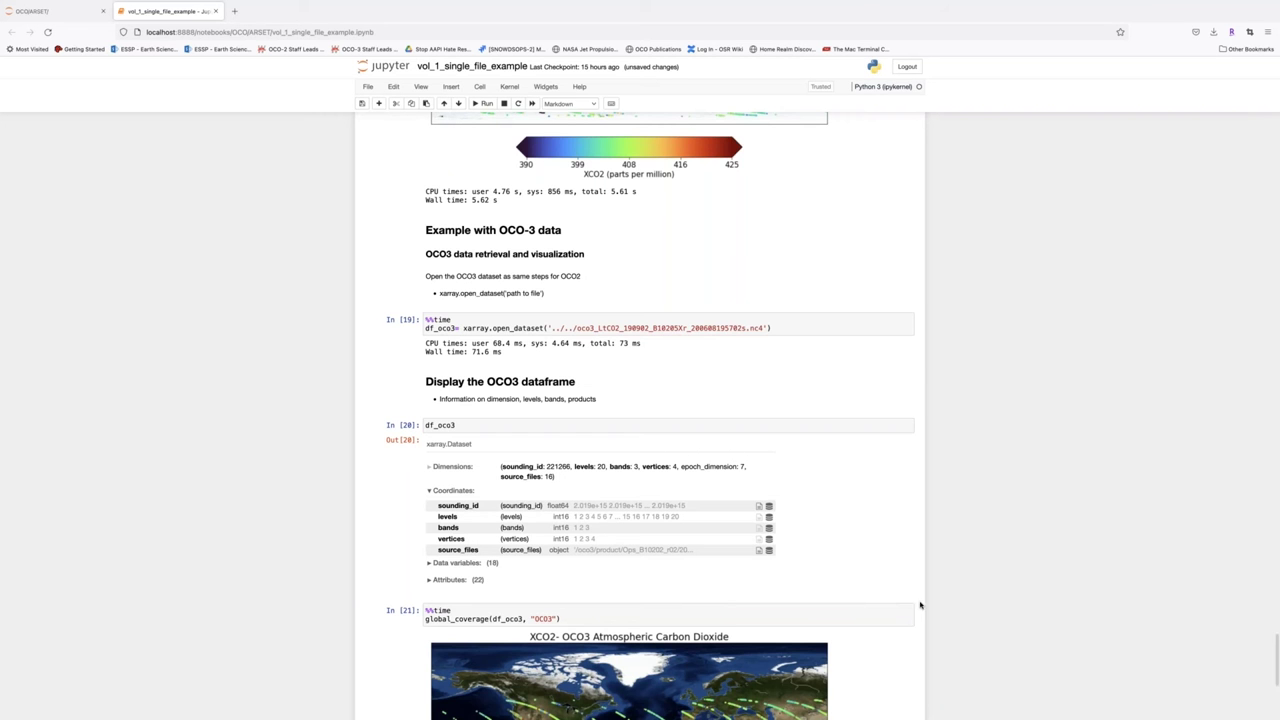
pyautogui.scroll(-5, 978, 603)
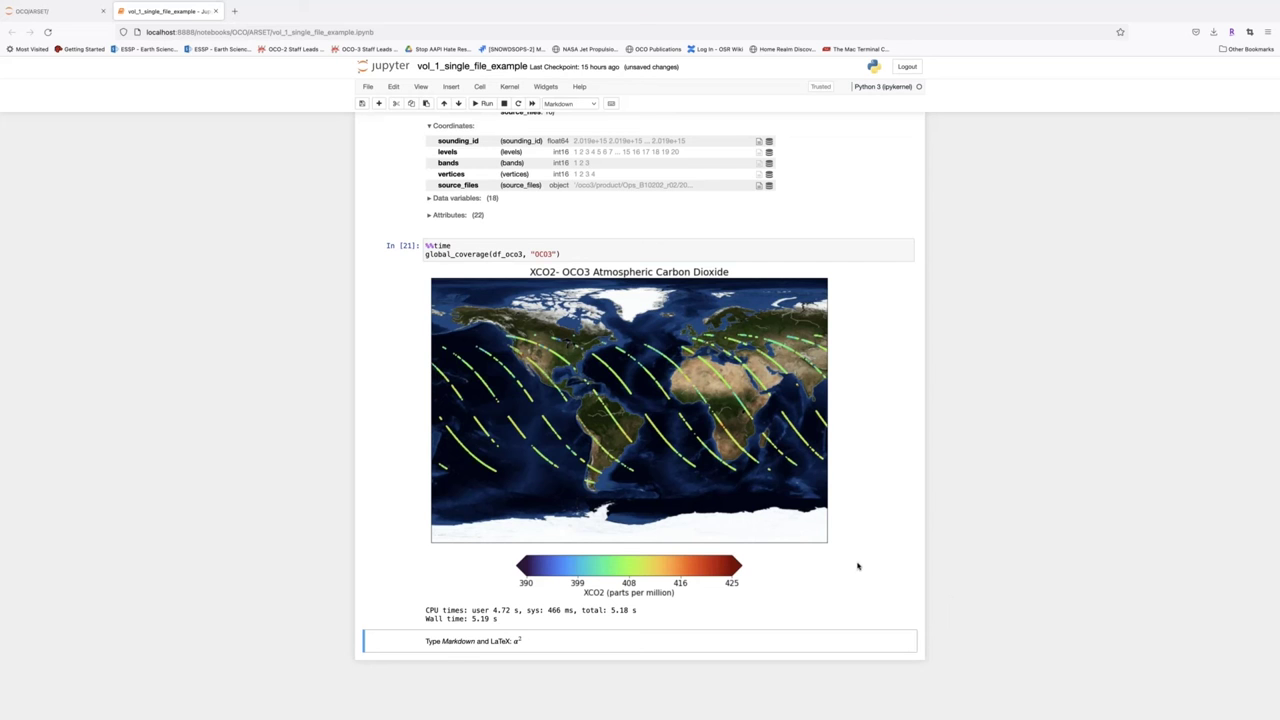
# - Compare the satellite tracks and global coverage of the OCO-2 and OCO-3 Basemap plots
pyautogui.scroll(5, 871, 566)
pyautogui.scroll(6, 870, 566)
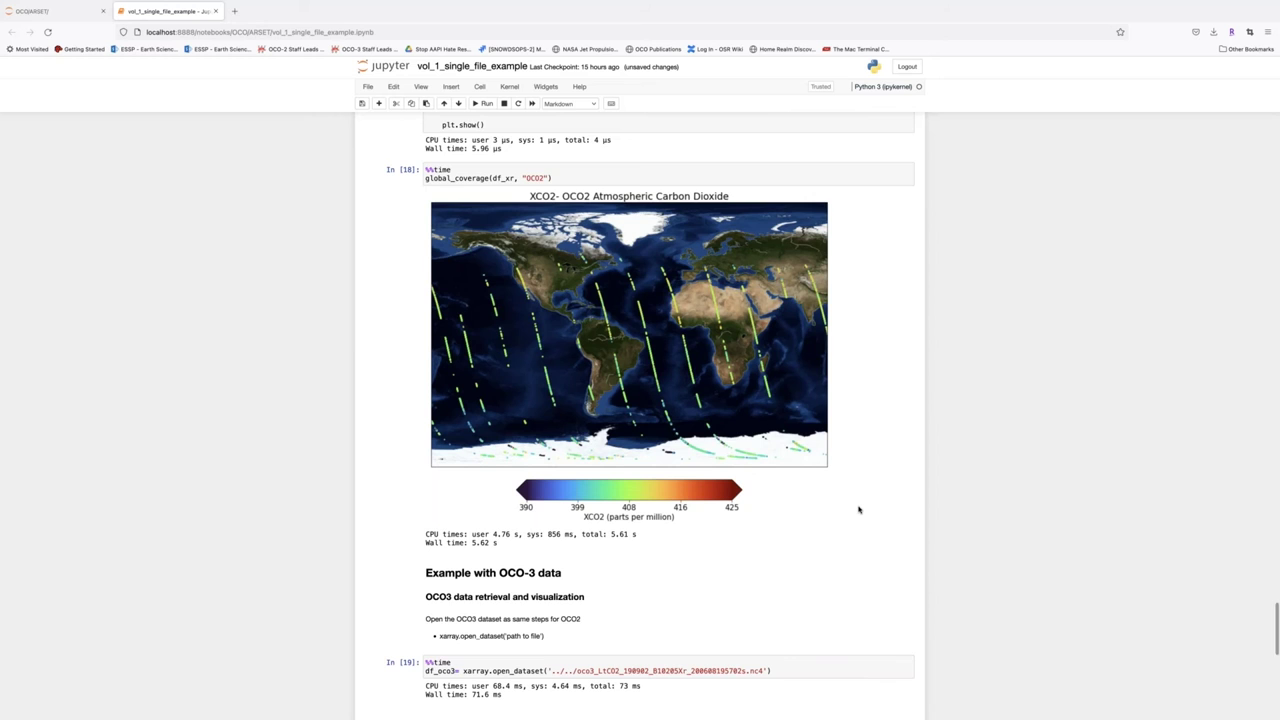
pyautogui.scroll(-3, 857, 509)
pyautogui.scroll(3, 834, 494)
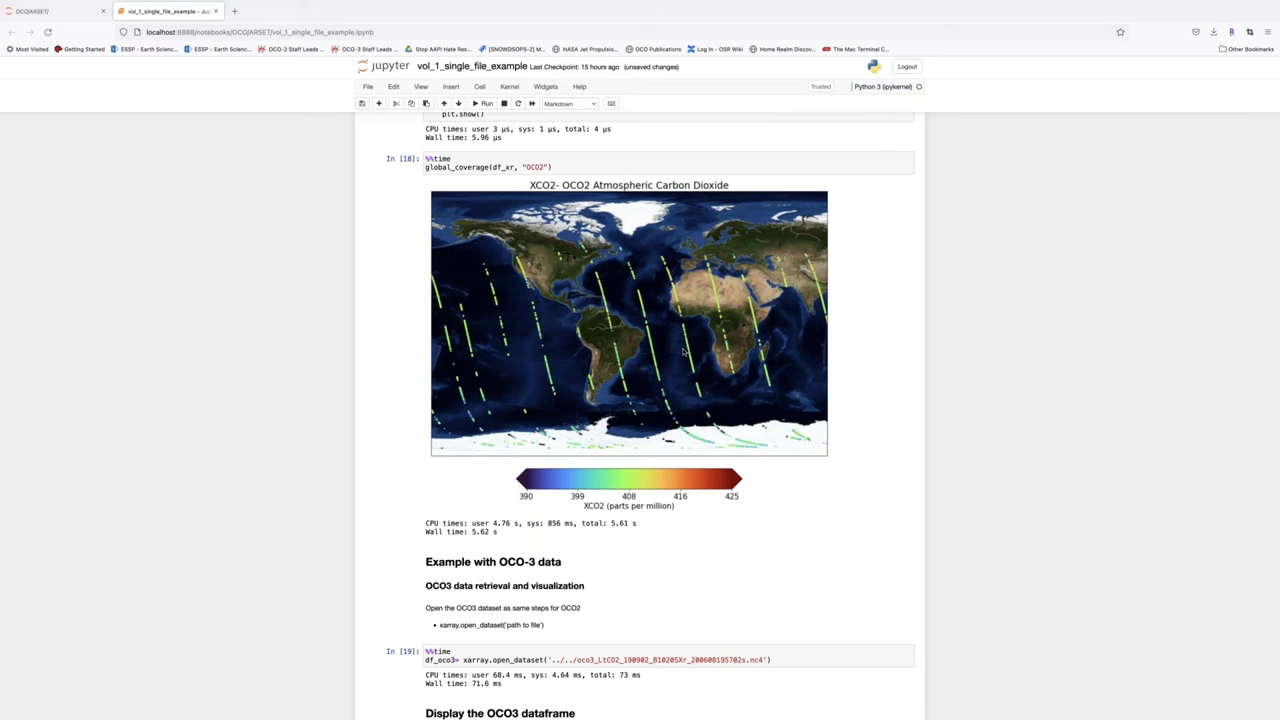
pyautogui.scroll(-10, 727, 382)
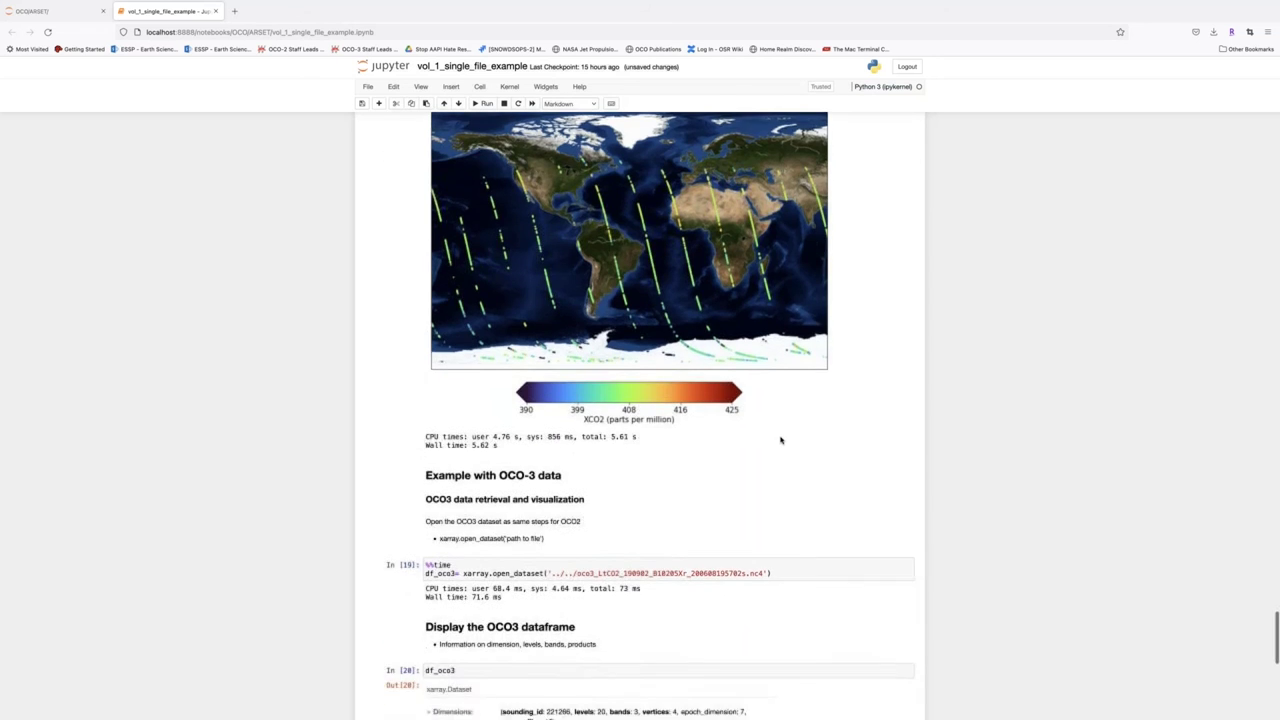
pyautogui.scroll(-3, 778, 470)
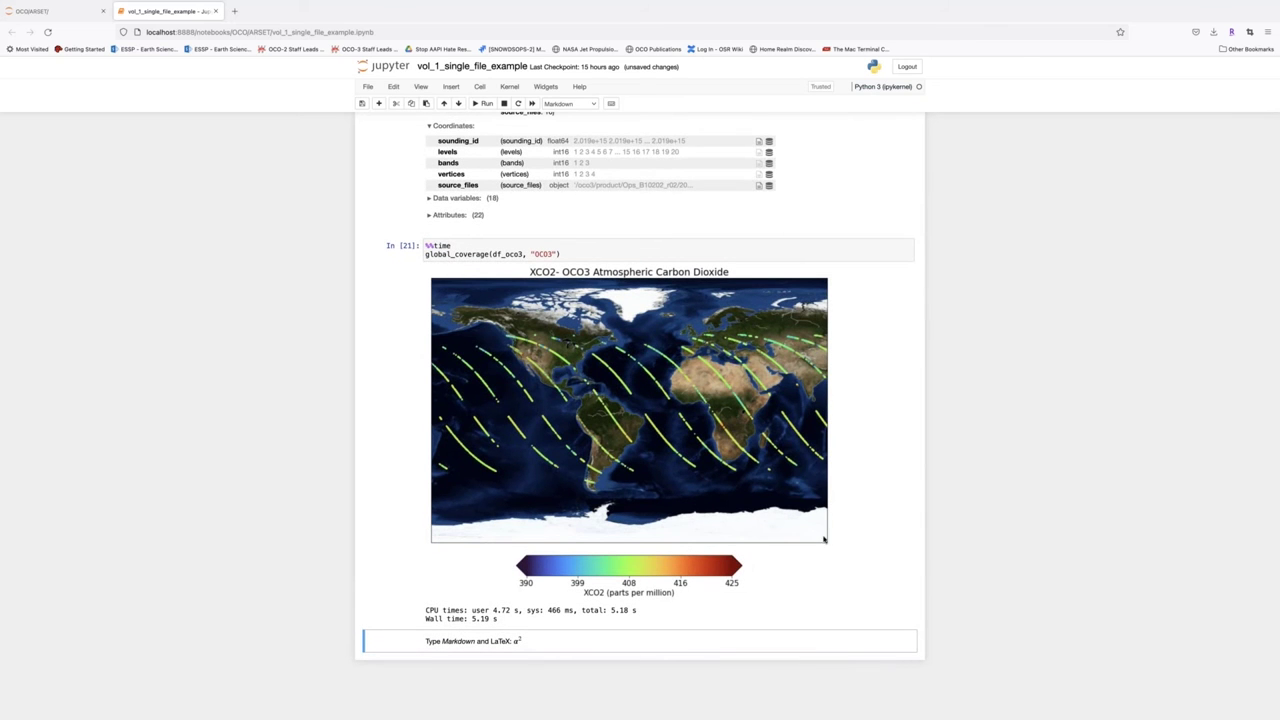
pyautogui.scroll(1, 846, 570)
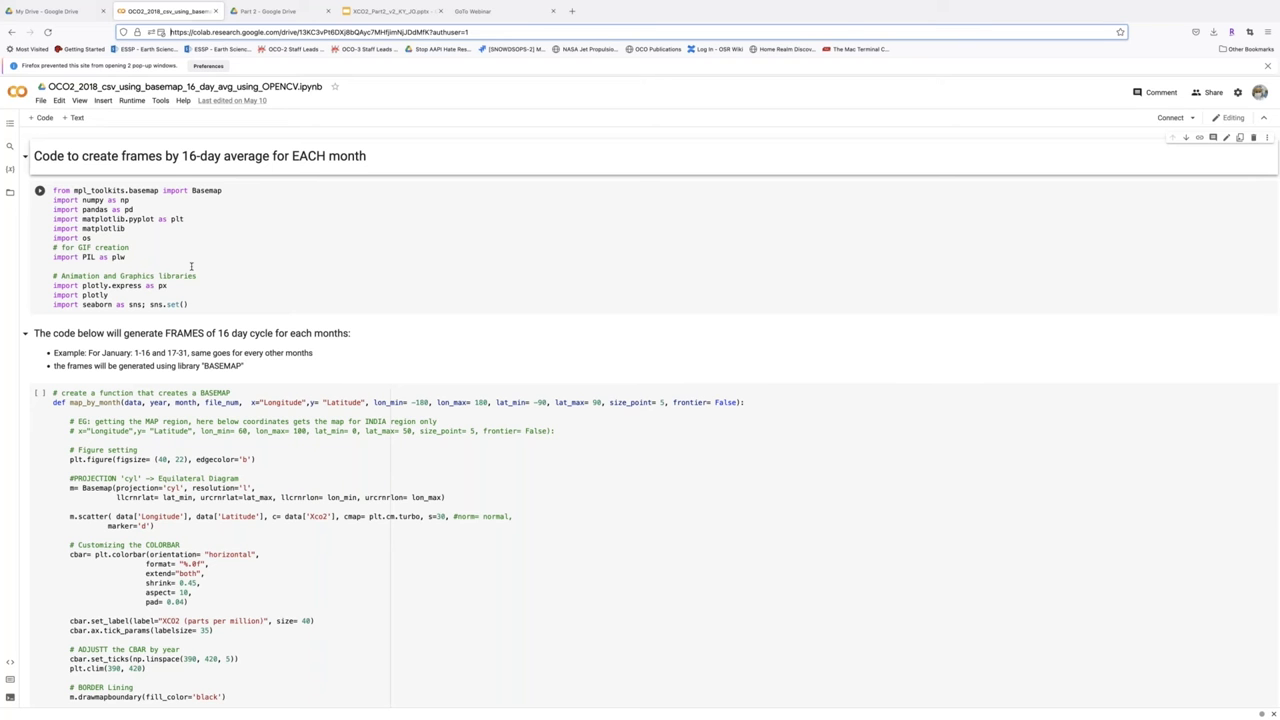
# - Read the import cell and the notes on generating 16-day frames in the OCO2_2018_csv_using_basemap_16_day_avg_using_OPENCV notebook
pyautogui.scroll(-1, 137, 289)
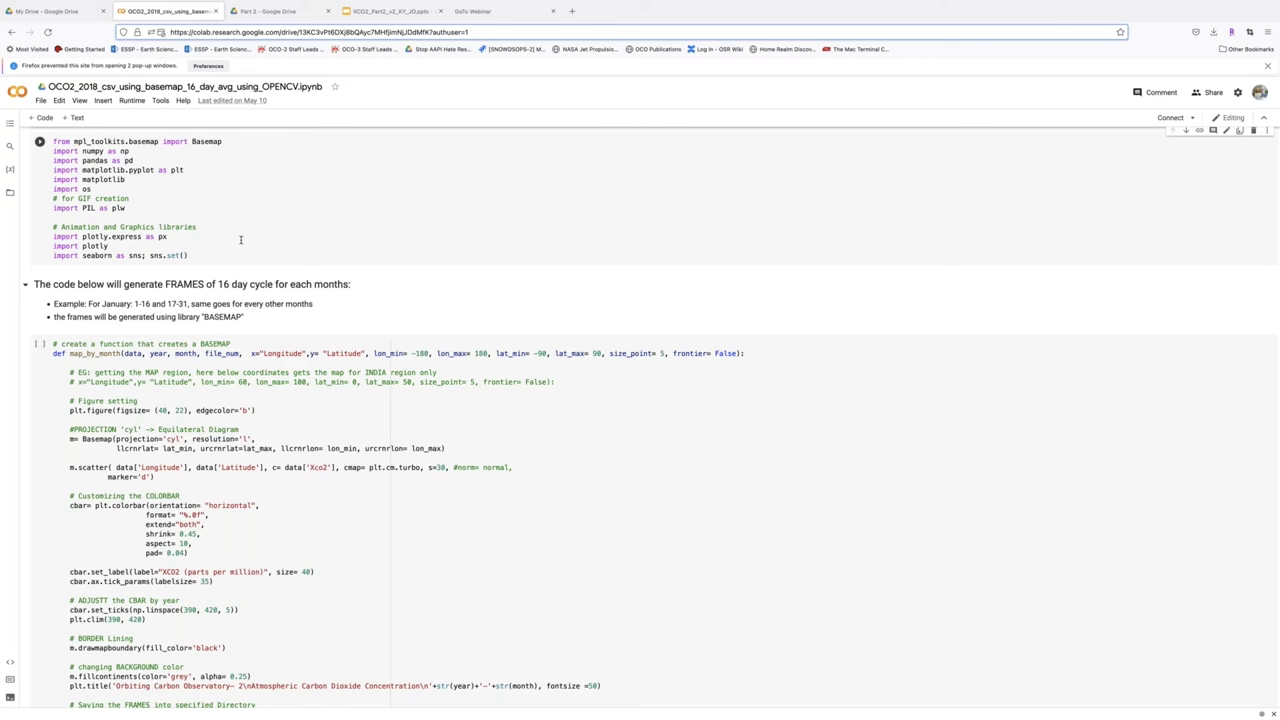
pyautogui.scroll(-1, 270, 271)
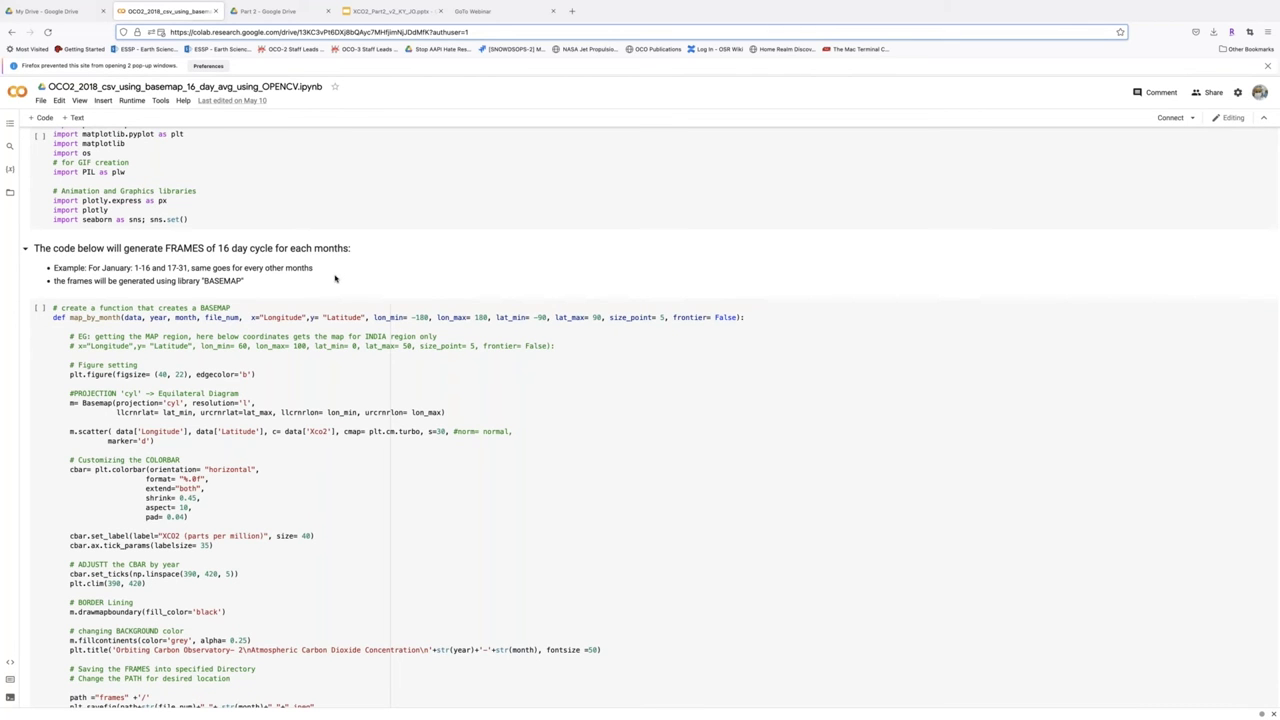
pyautogui.scroll(-2, 336, 278)
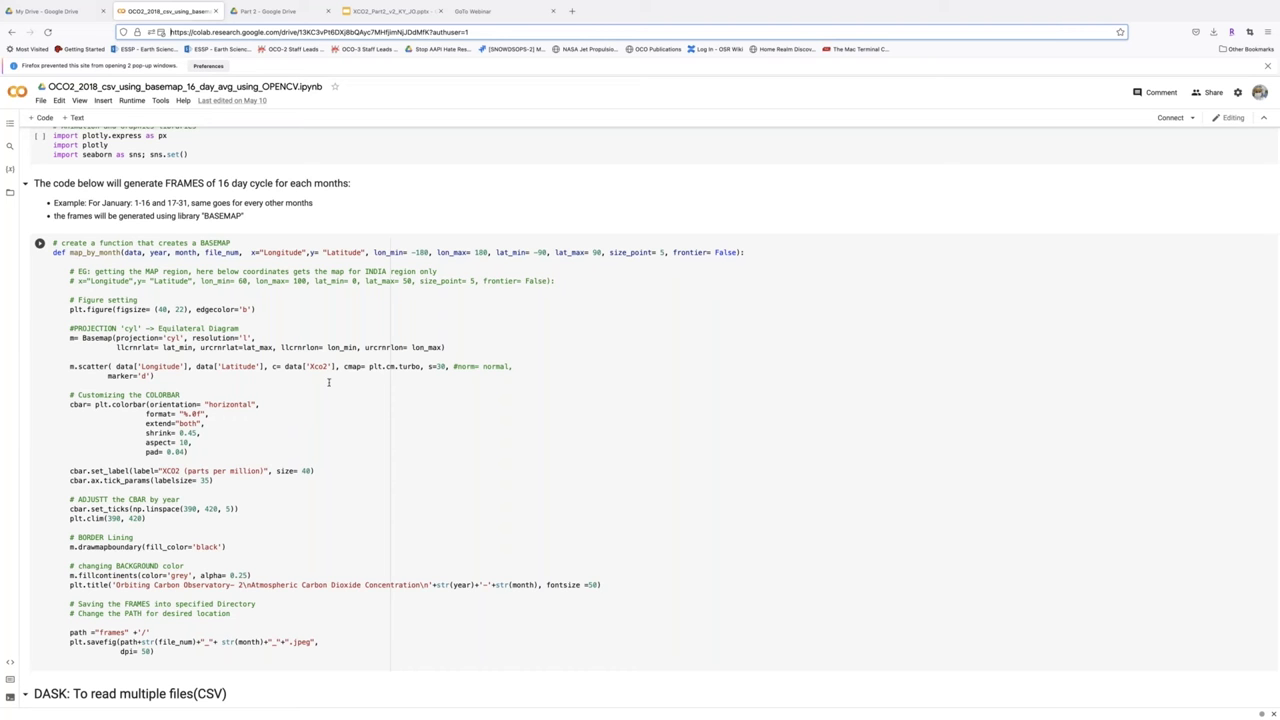
# - Examine the map_by_month function, covering its Basemap projection, scatter plot, colorbar, borders, background, title and frame-saving path
pyautogui.scroll(-1, 330, 408)
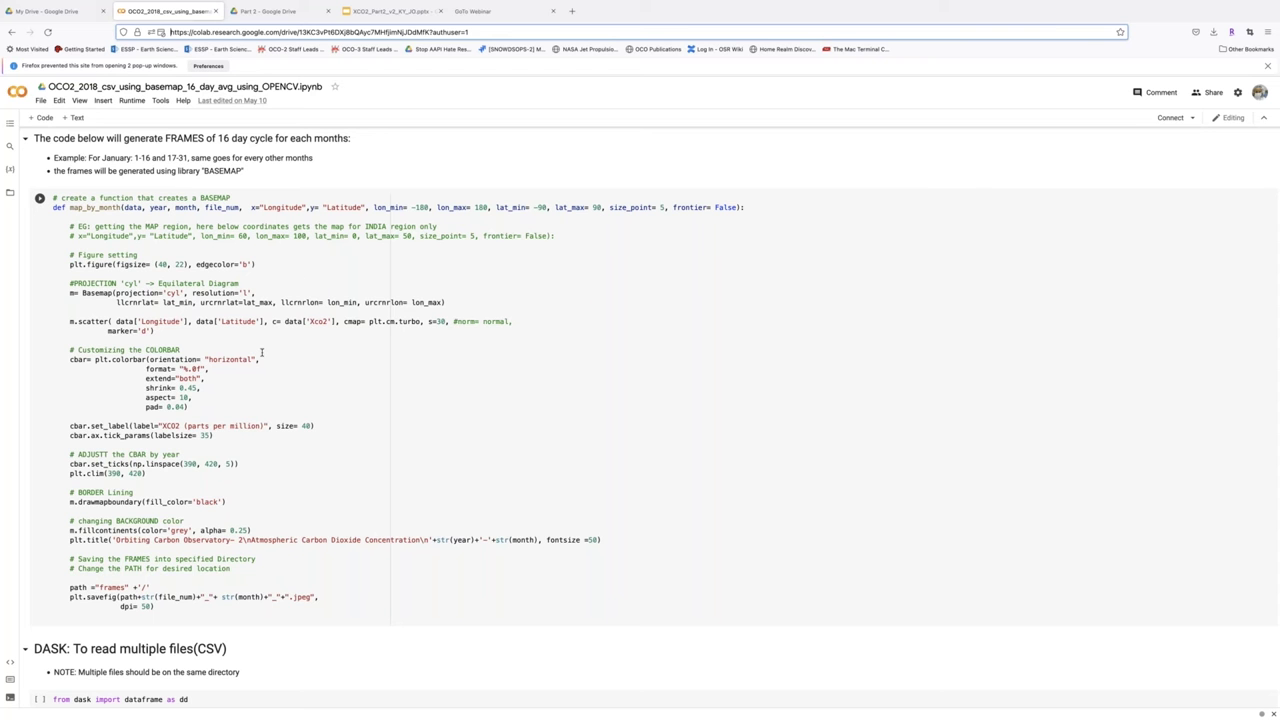
pyautogui.scroll(-3, 263, 350)
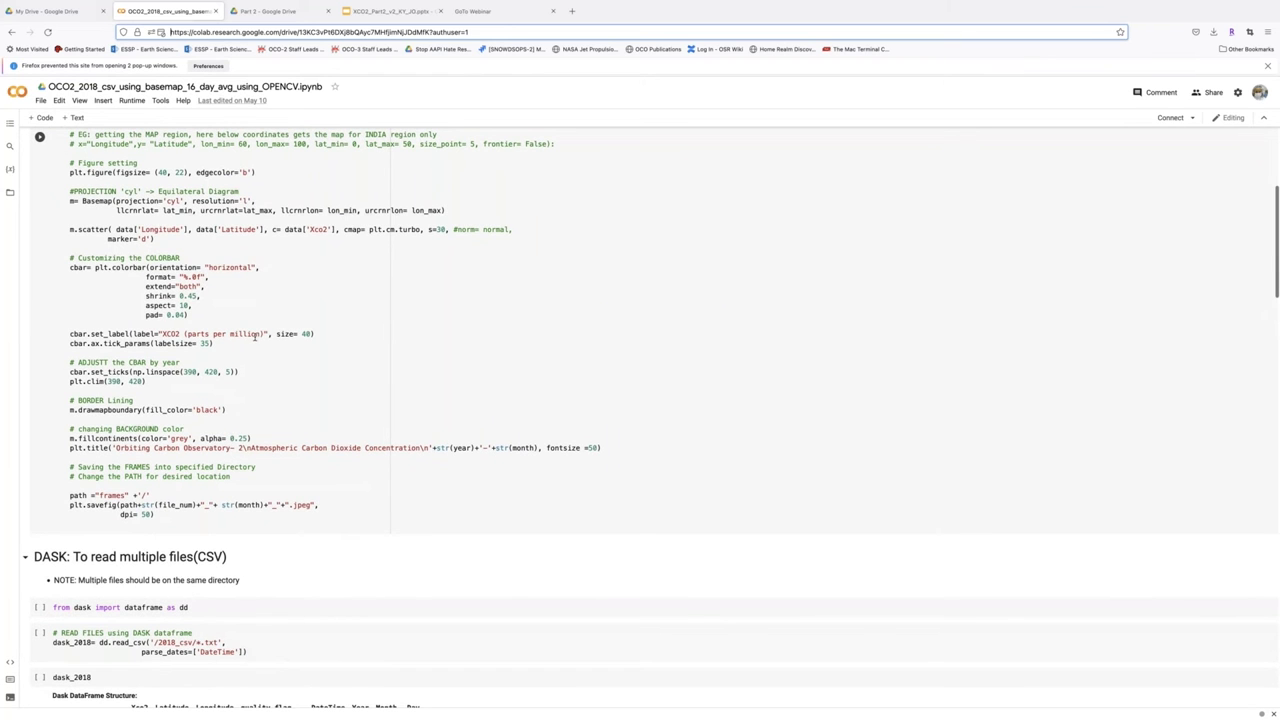
pyautogui.scroll(1, 230, 340)
pyautogui.scroll(1, 230, 345)
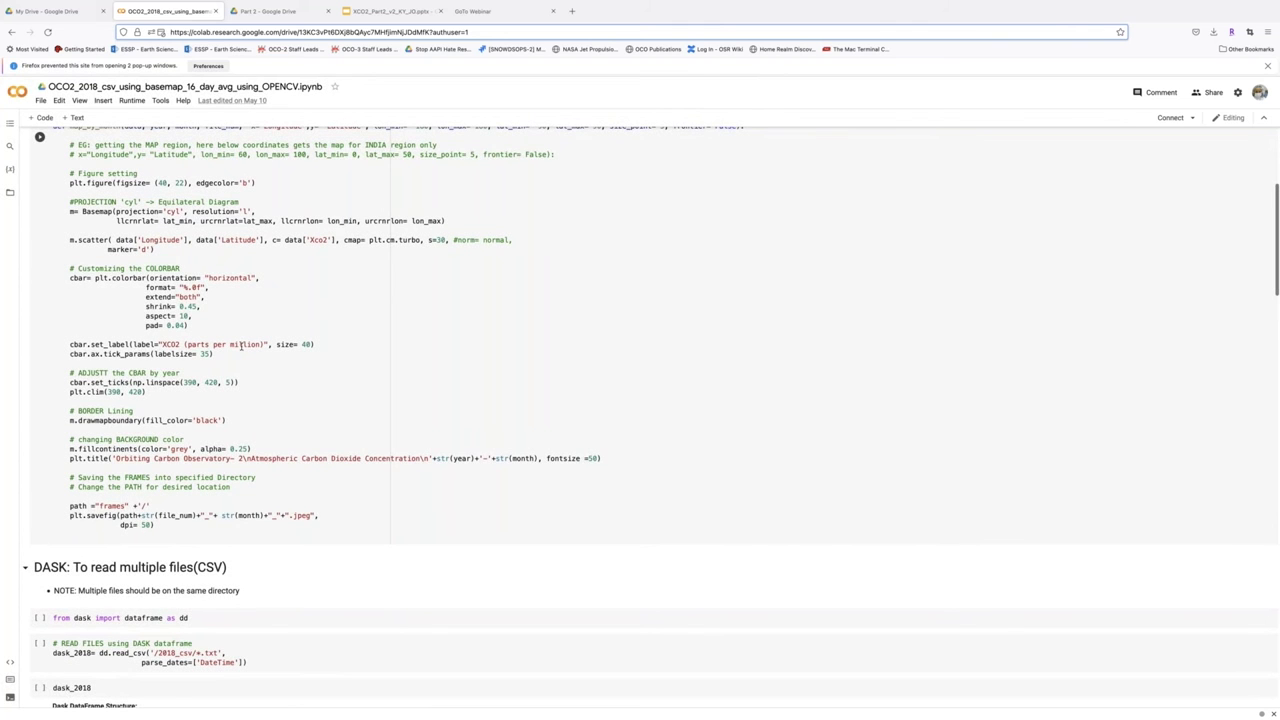
pyautogui.scroll(1, 230, 346)
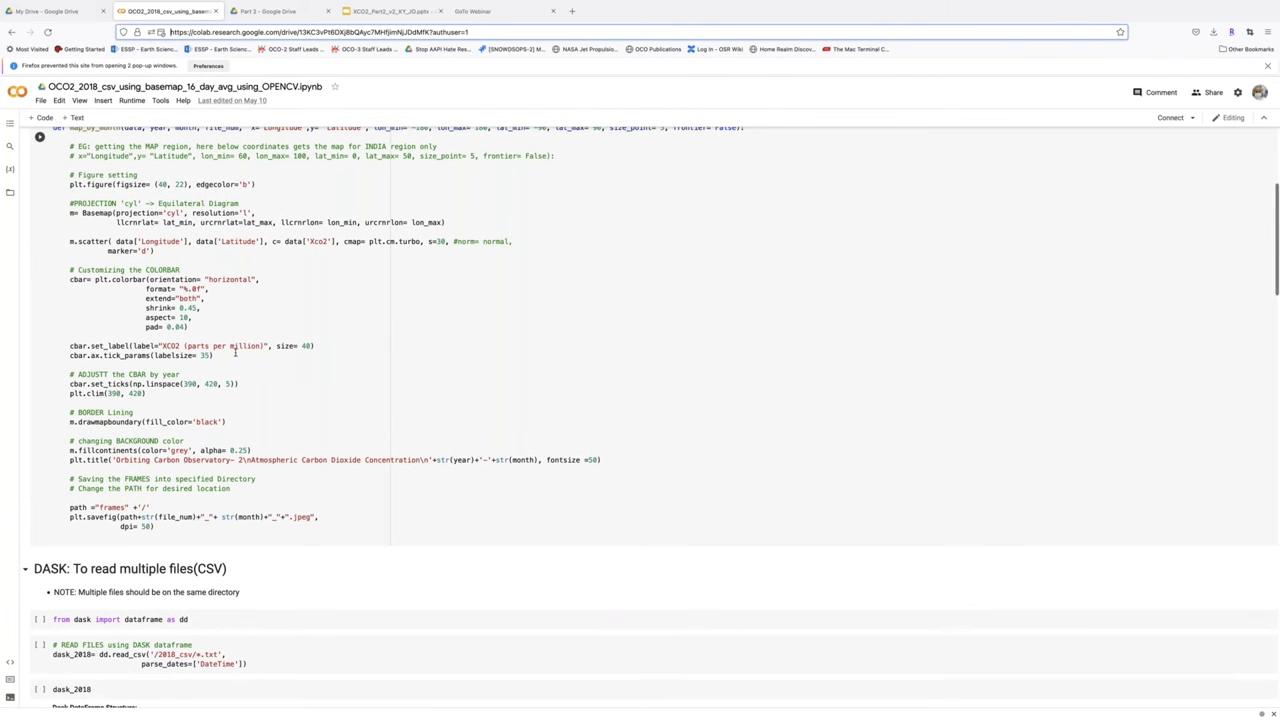
pyautogui.scroll(-1, 225, 350)
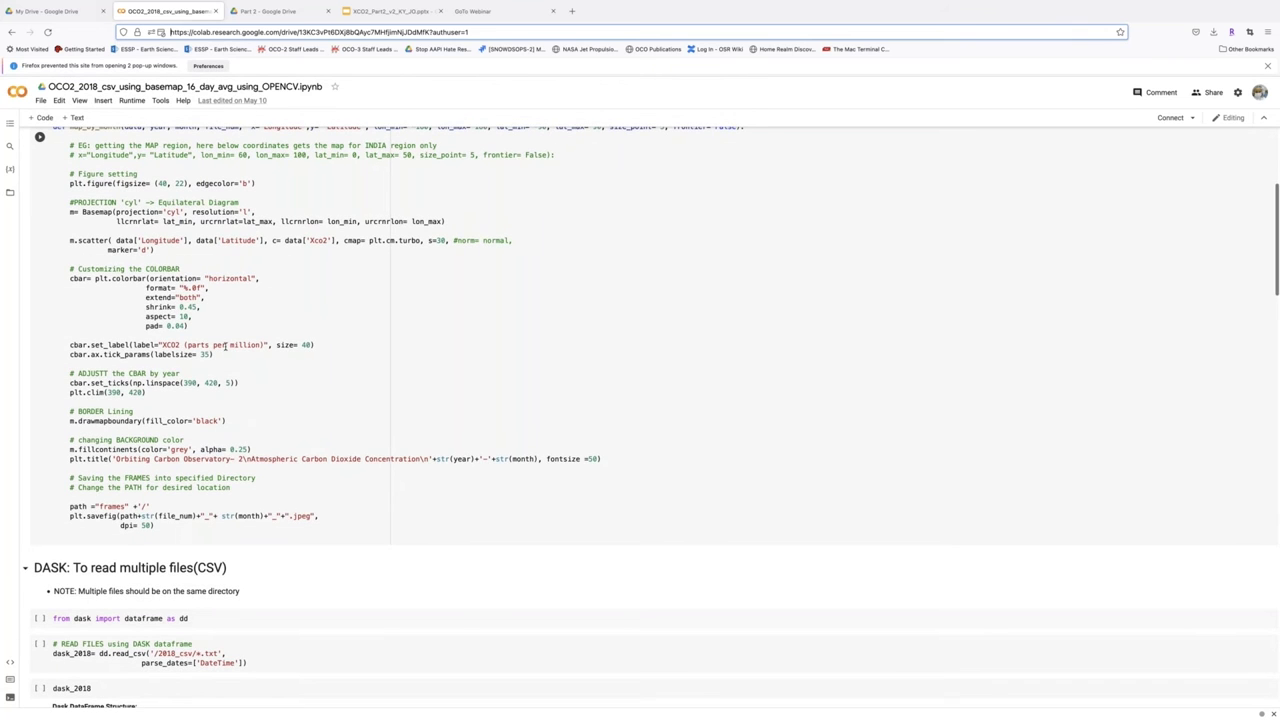
pyautogui.scroll(1, 300, 345)
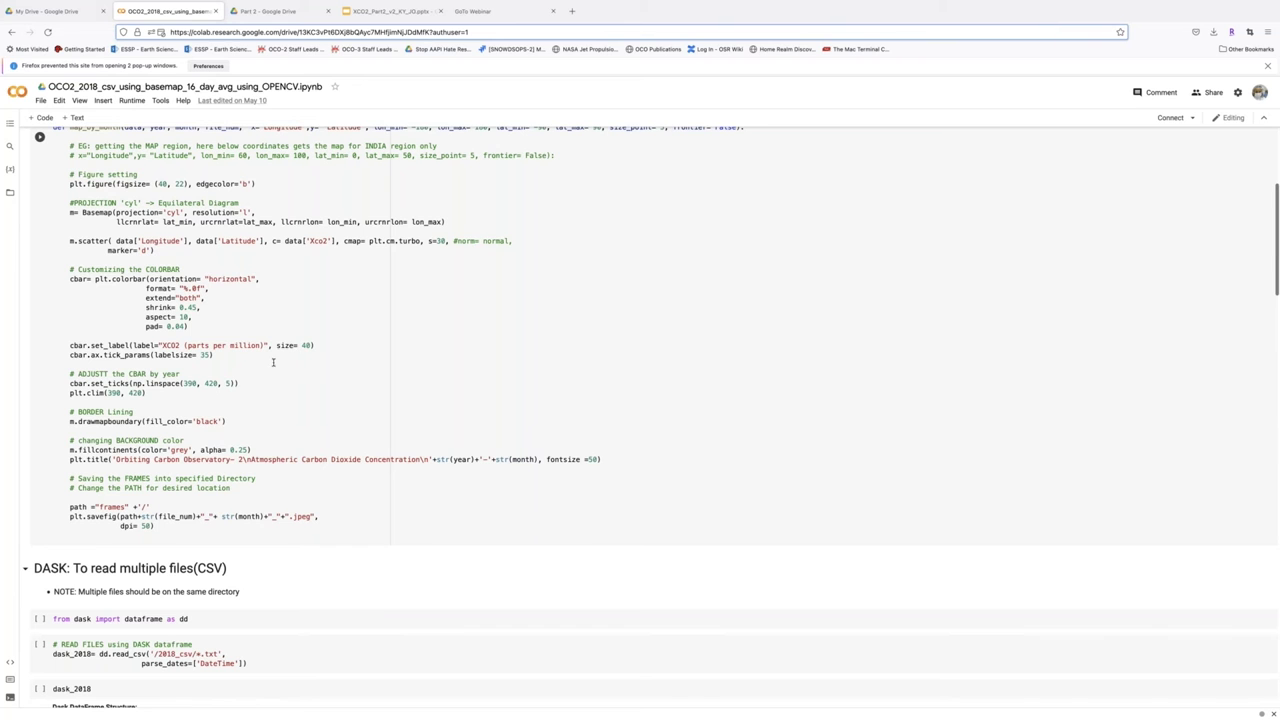
pyautogui.scroll(1, 267, 377)
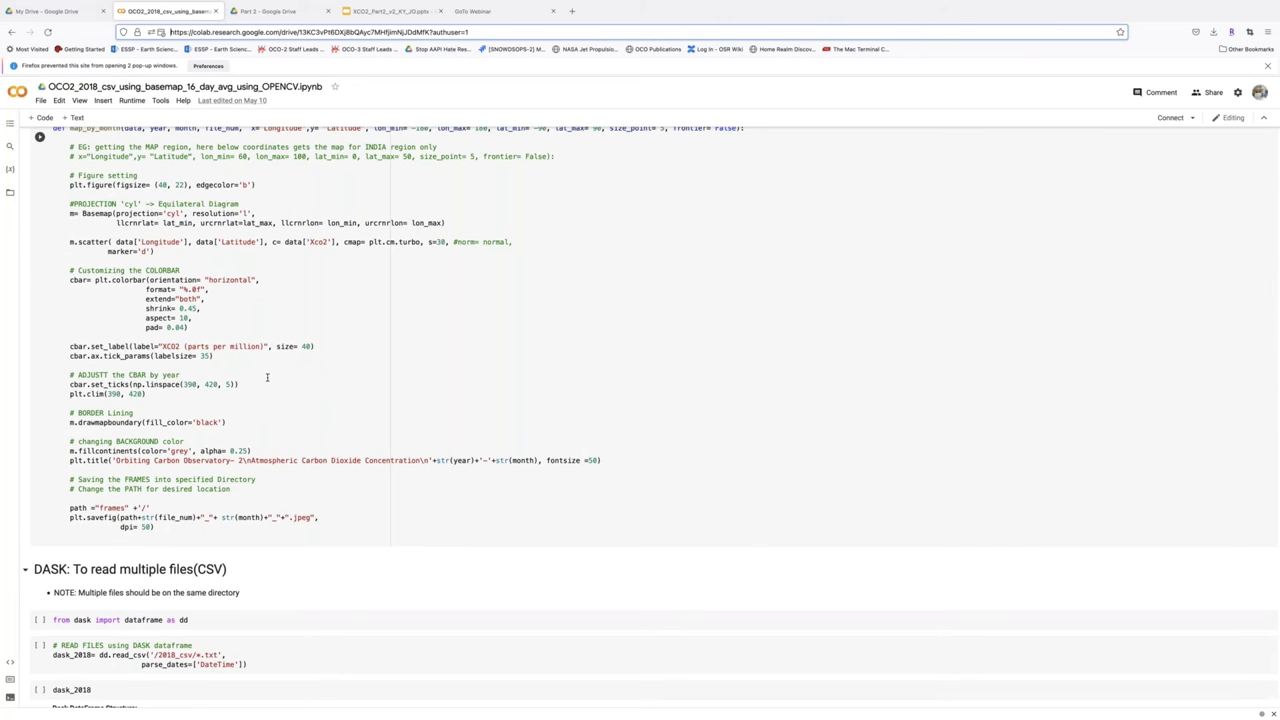
pyautogui.scroll(-3, 267, 377)
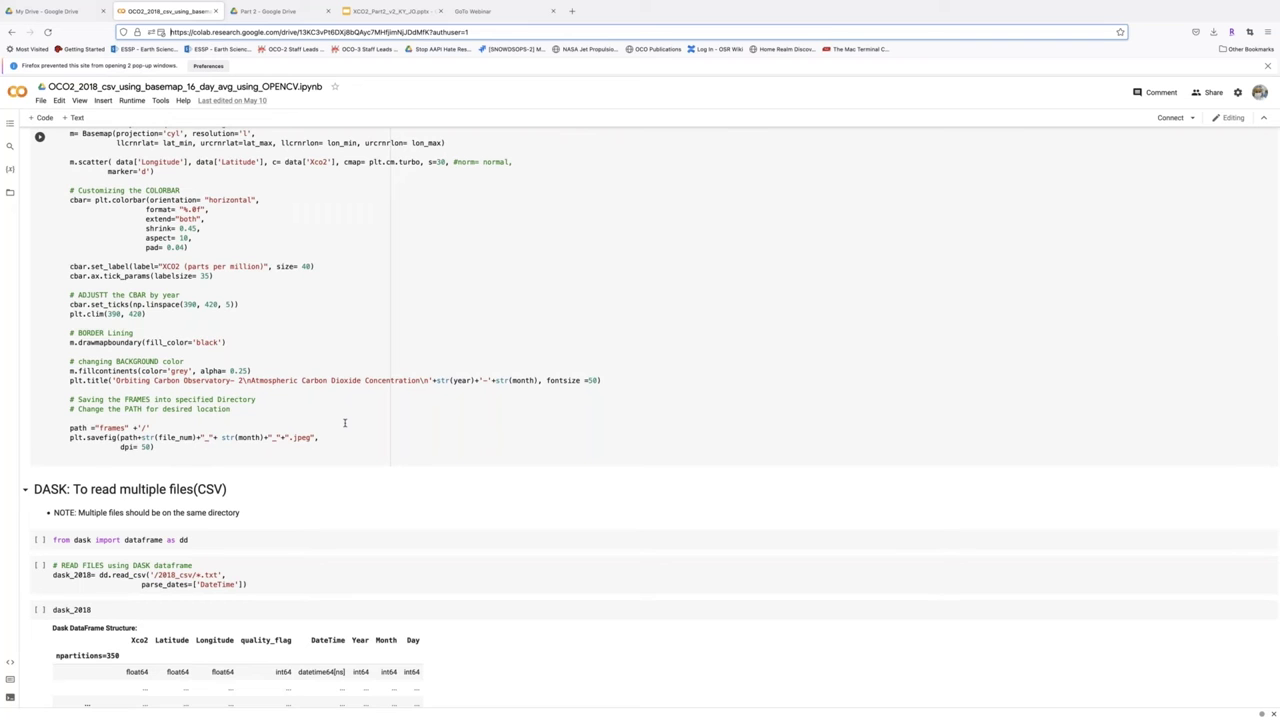
pyautogui.scroll(-1, 344, 423)
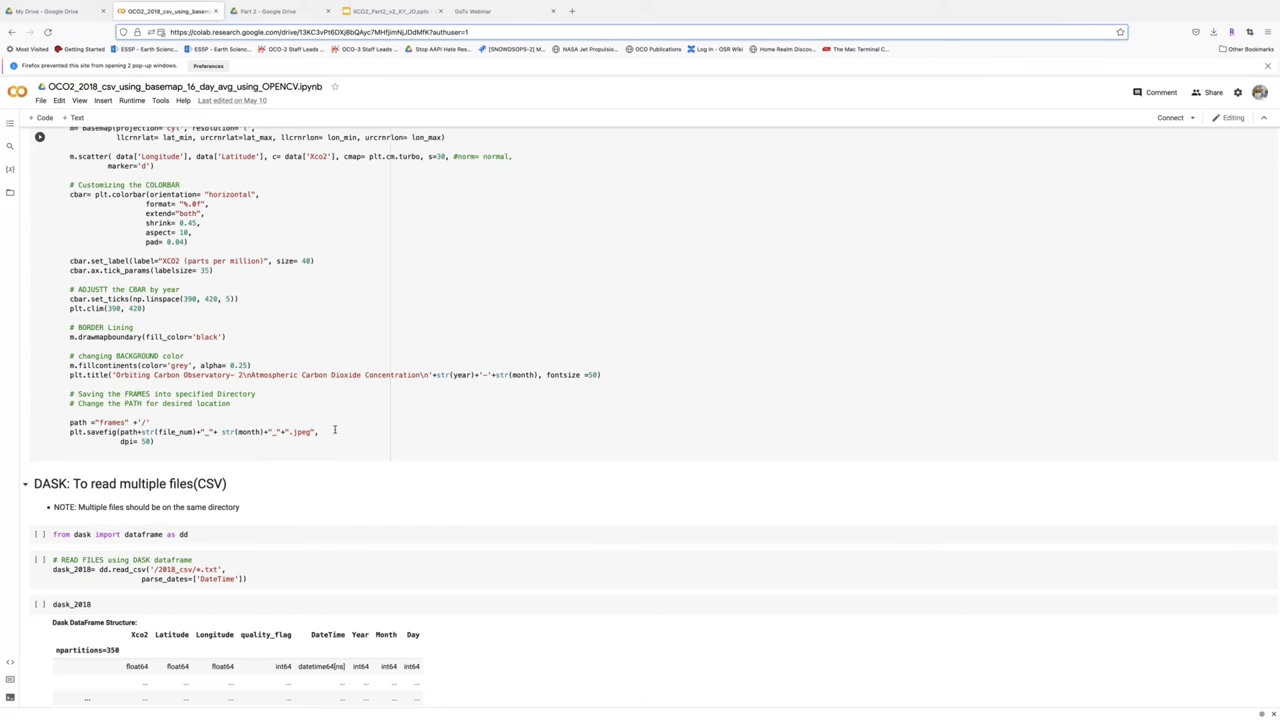
# - Review how Dask reads the 2018 CSV files into dask_2018 and how that dataframe is converted to pandas
pyautogui.scroll(-3, 443, 494)
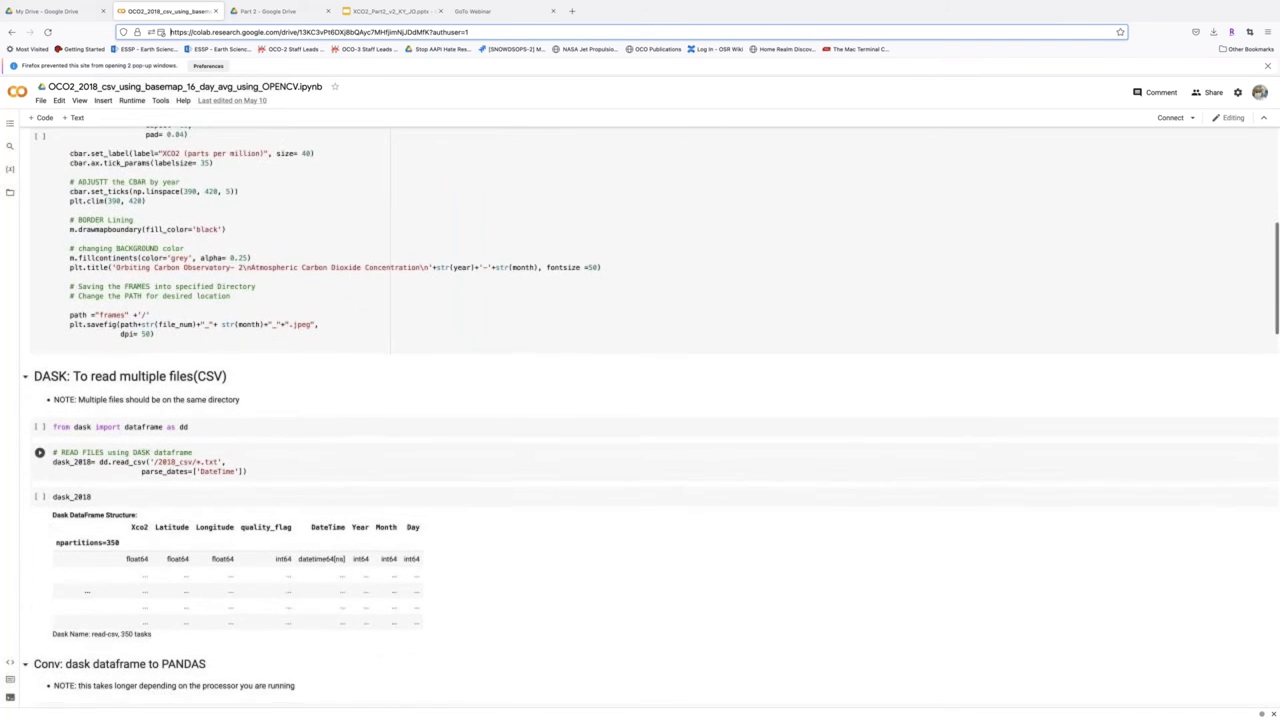
pyautogui.scroll(-4, 455, 500)
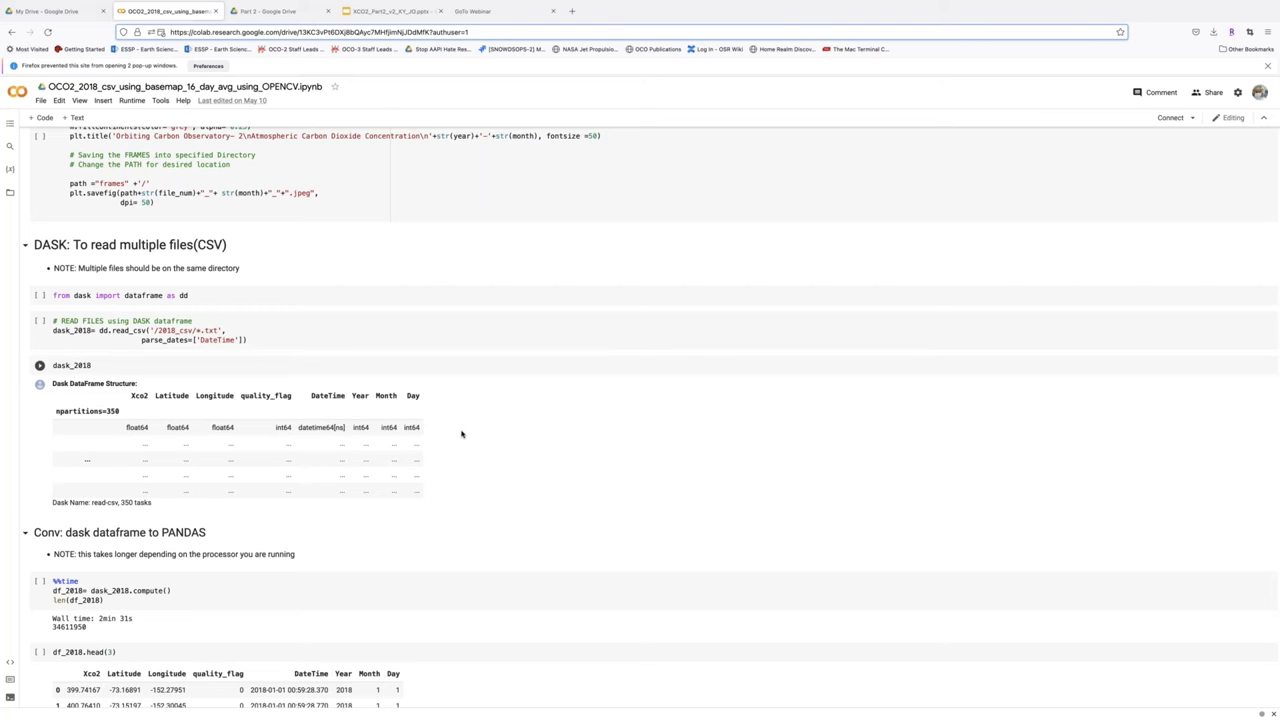
pyautogui.scroll(-1, 461, 434)
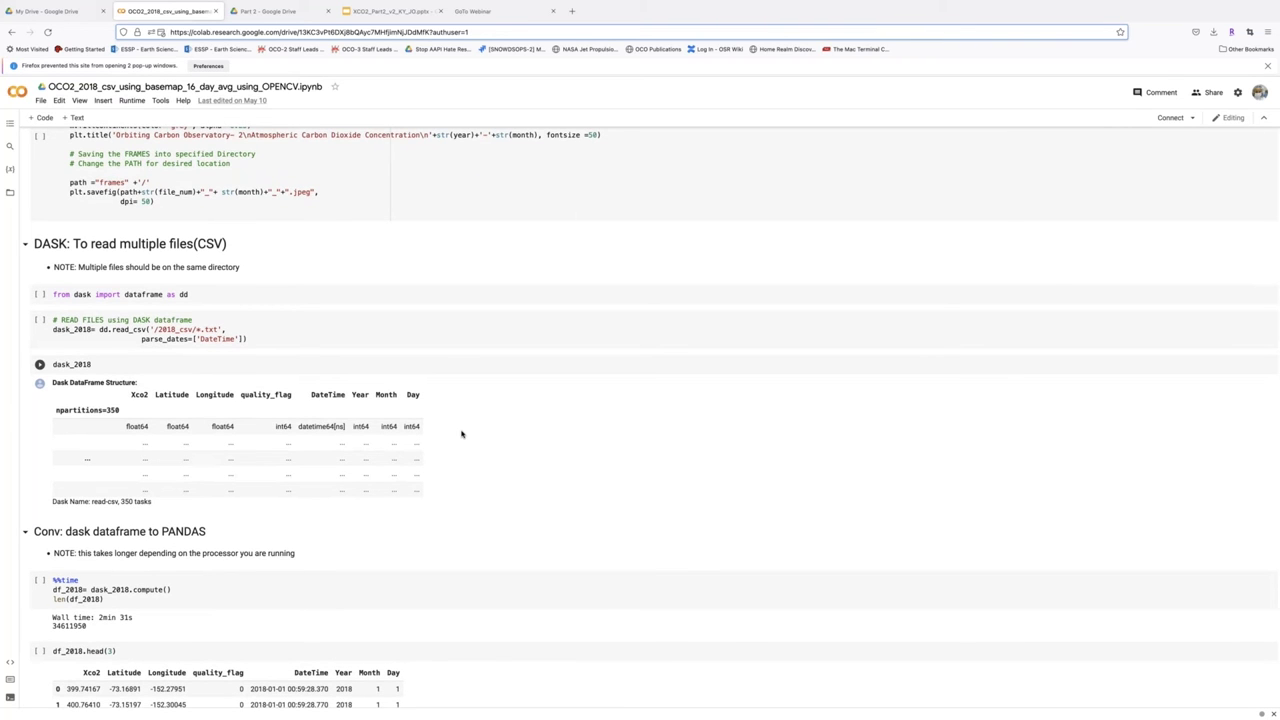
pyautogui.scroll(-3, 461, 434)
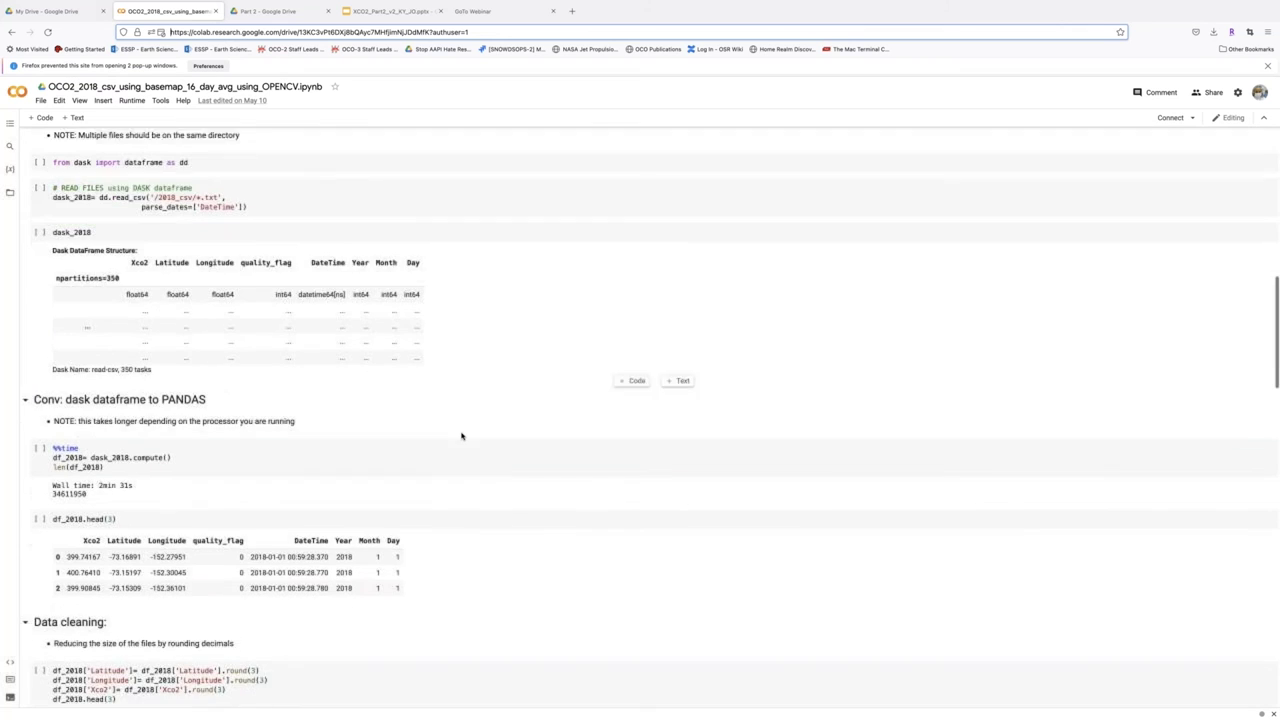
pyautogui.scroll(-3, 461, 435)
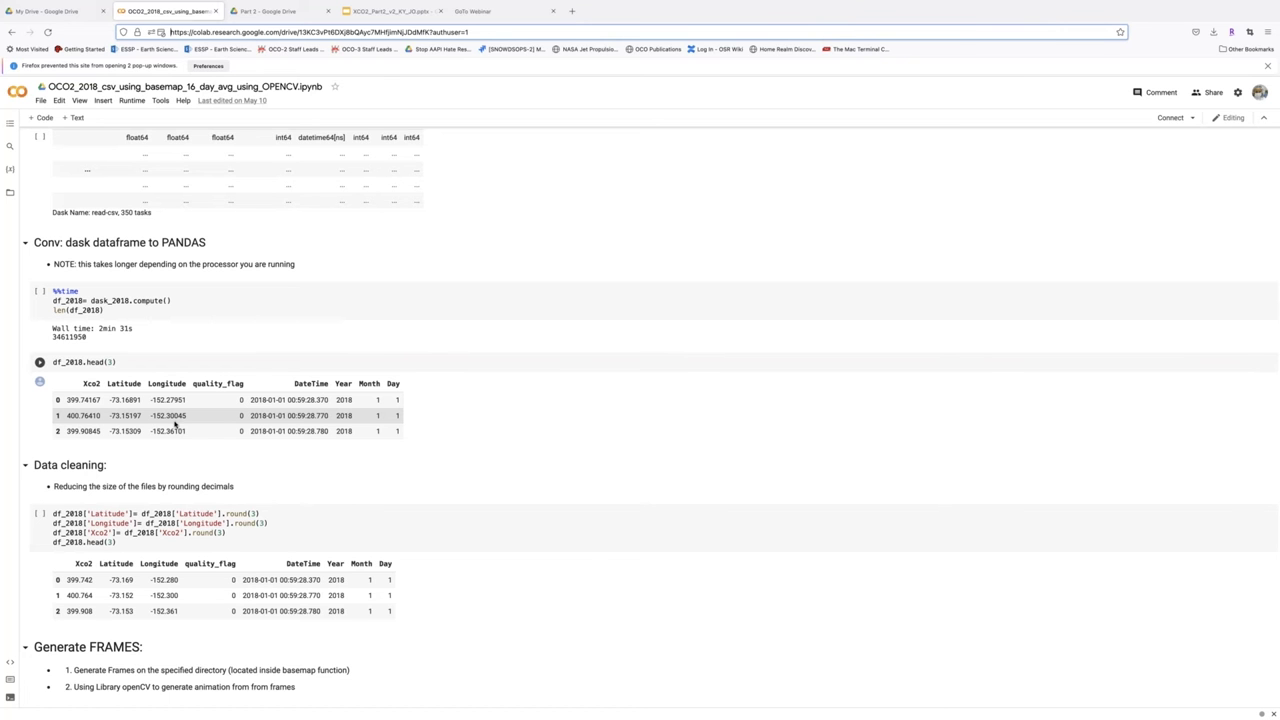
# - Review the data cleaning cell that rounds Latitude, Longitude and Xco2 to three decimals, along with its output
pyautogui.scroll(-5, 175, 425)
pyautogui.scroll(-2, 640, 400)
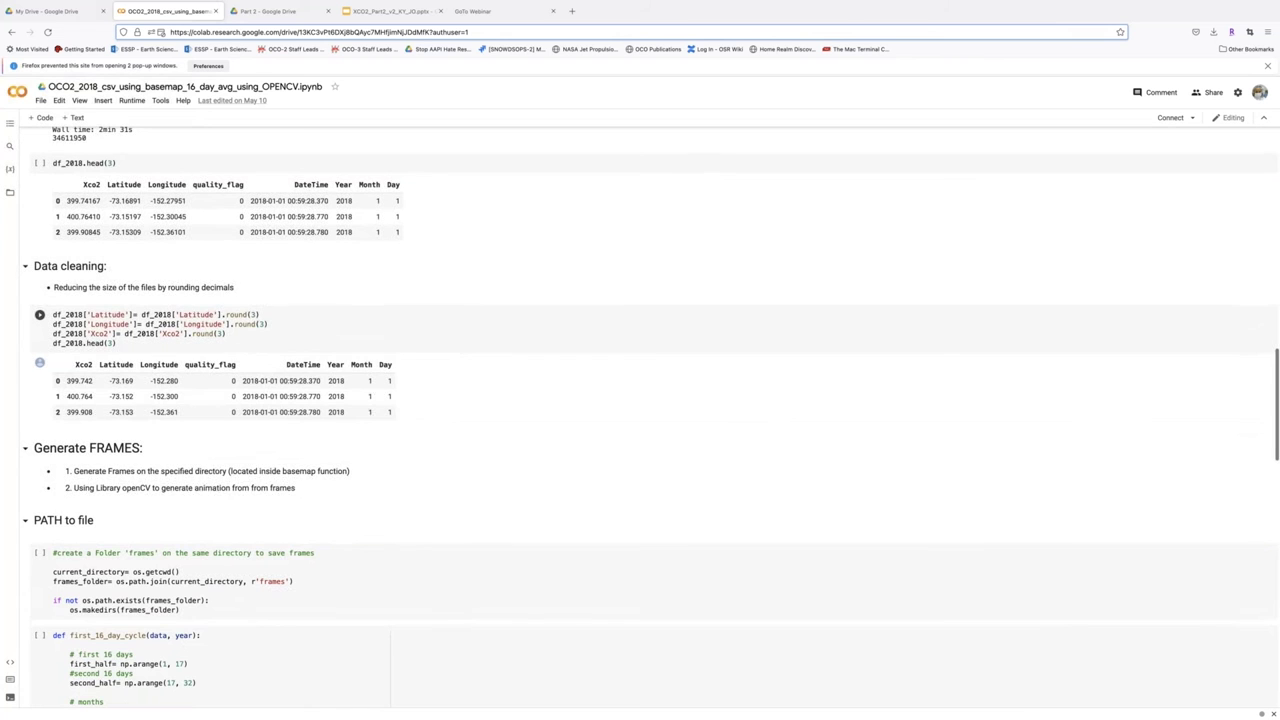
pyautogui.scroll(1, 127, 346)
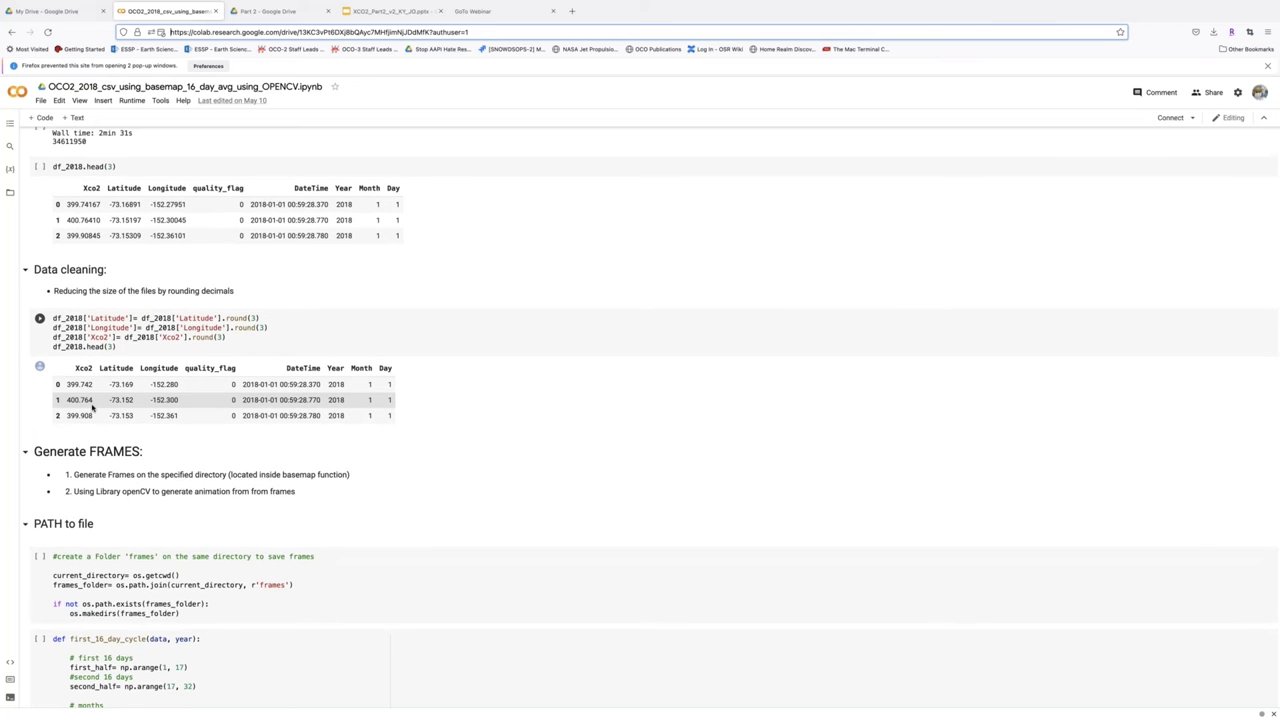
# - Read the Generate FRAMES section, including the cell creating the frames folder and the first_16_day_cycle function
pyautogui.scroll(-3, 92, 405)
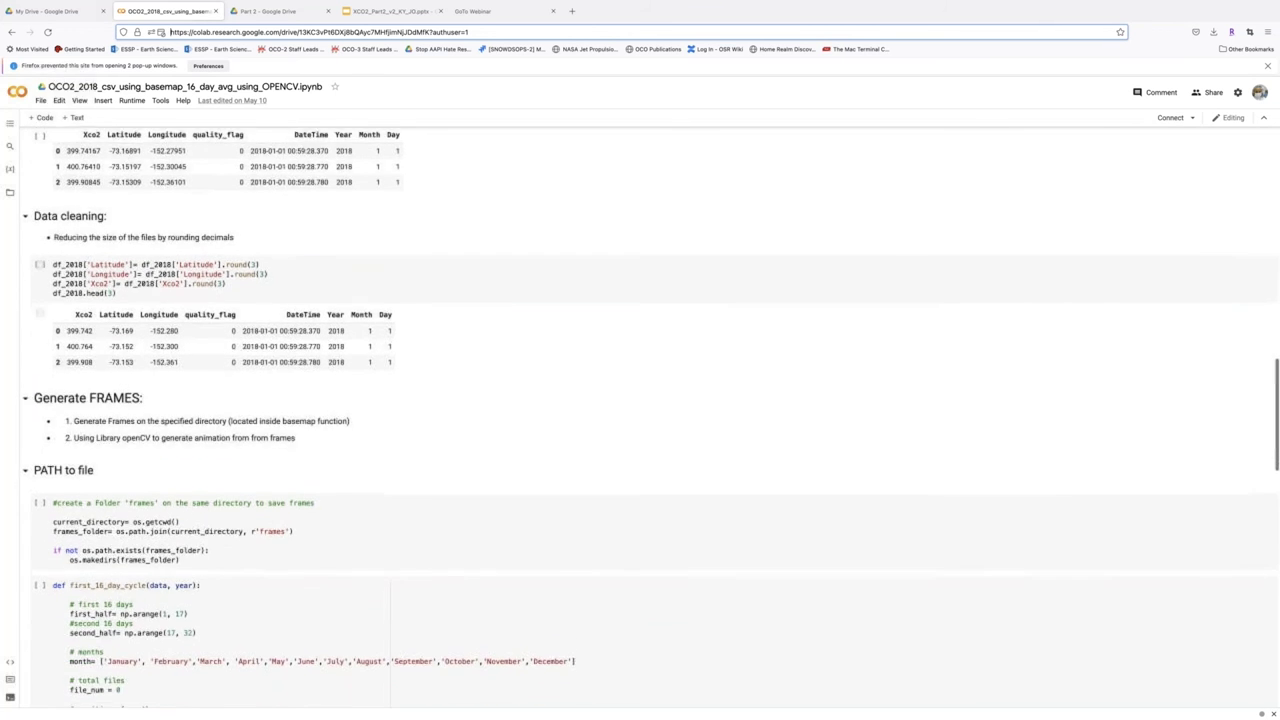
pyautogui.scroll(-3, 93, 403)
pyautogui.scroll(-1, 93, 403)
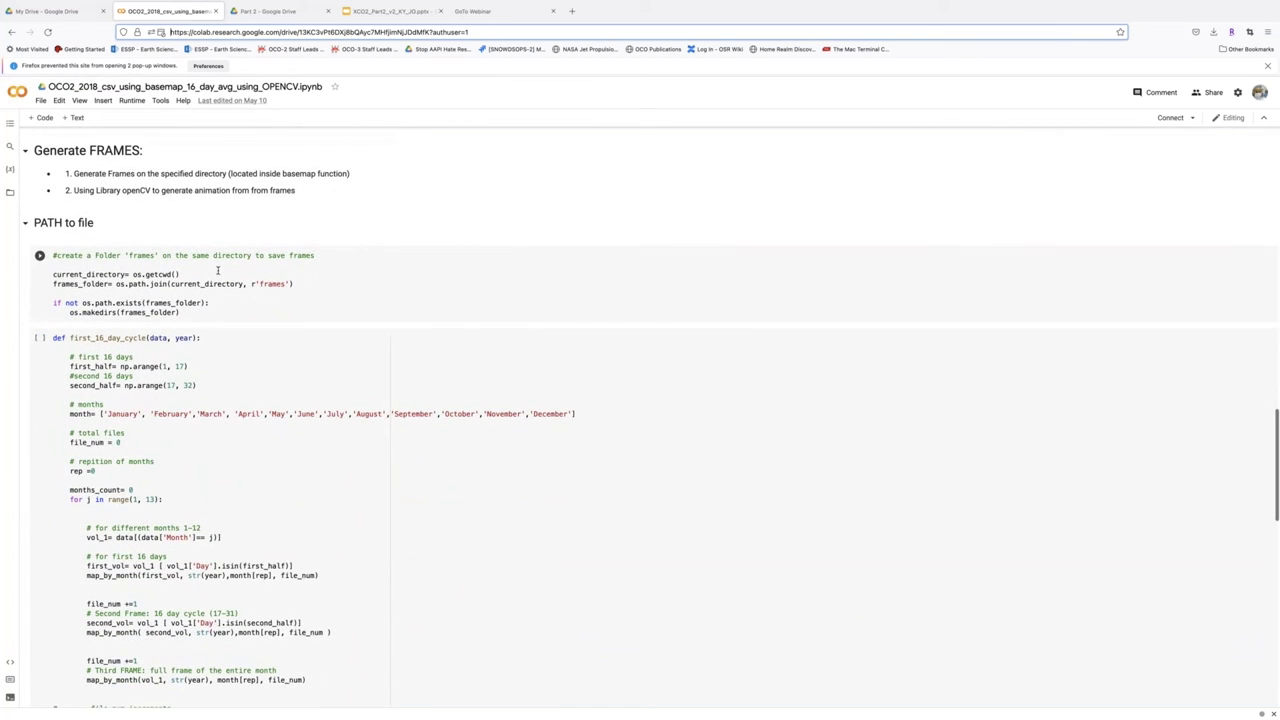
pyautogui.scroll(-3, 234, 311)
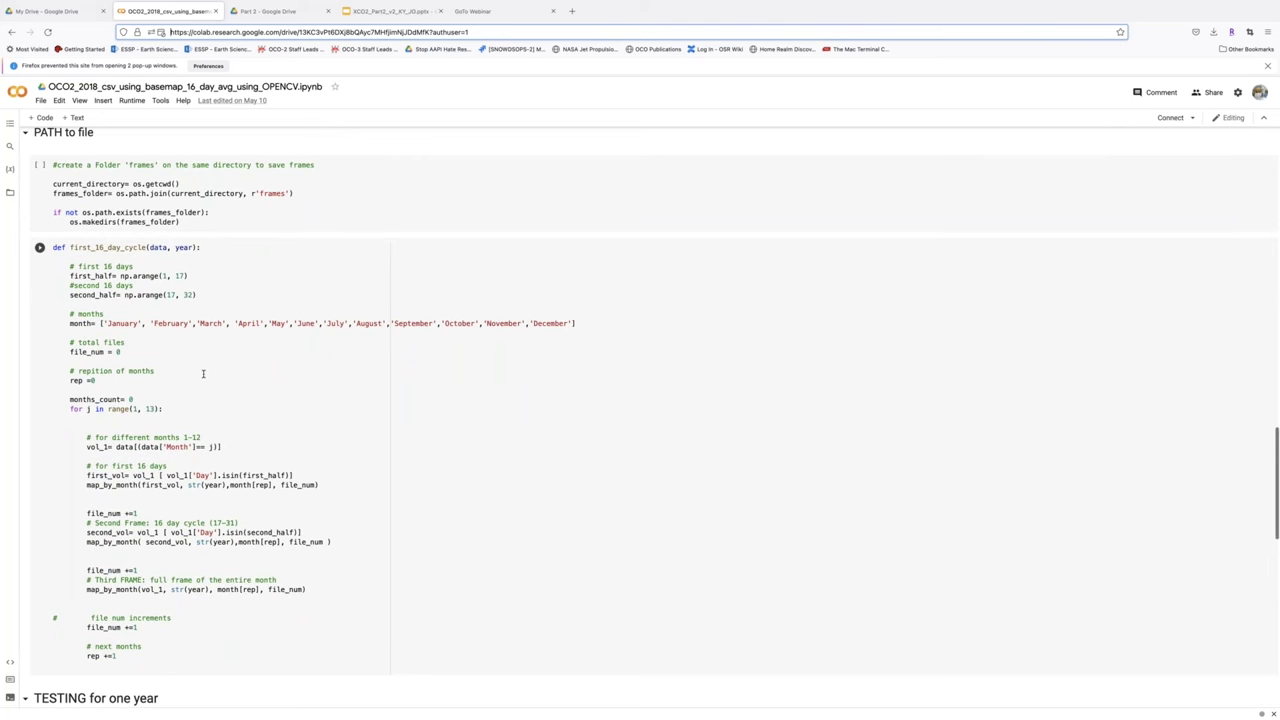
# - Review how first_16_day_cycle loops through each month to build its three frames, and the one-year test cell
pyautogui.scroll(-3, 202, 370)
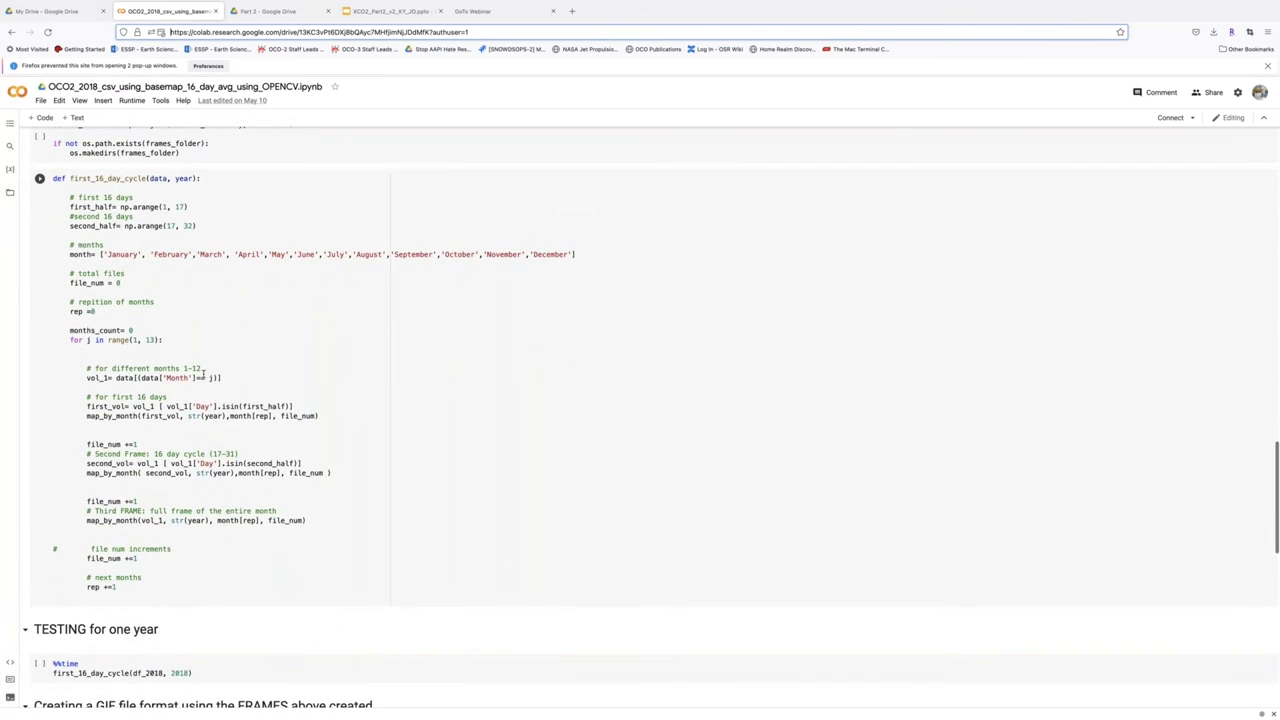
pyautogui.scroll(-1, 203, 372)
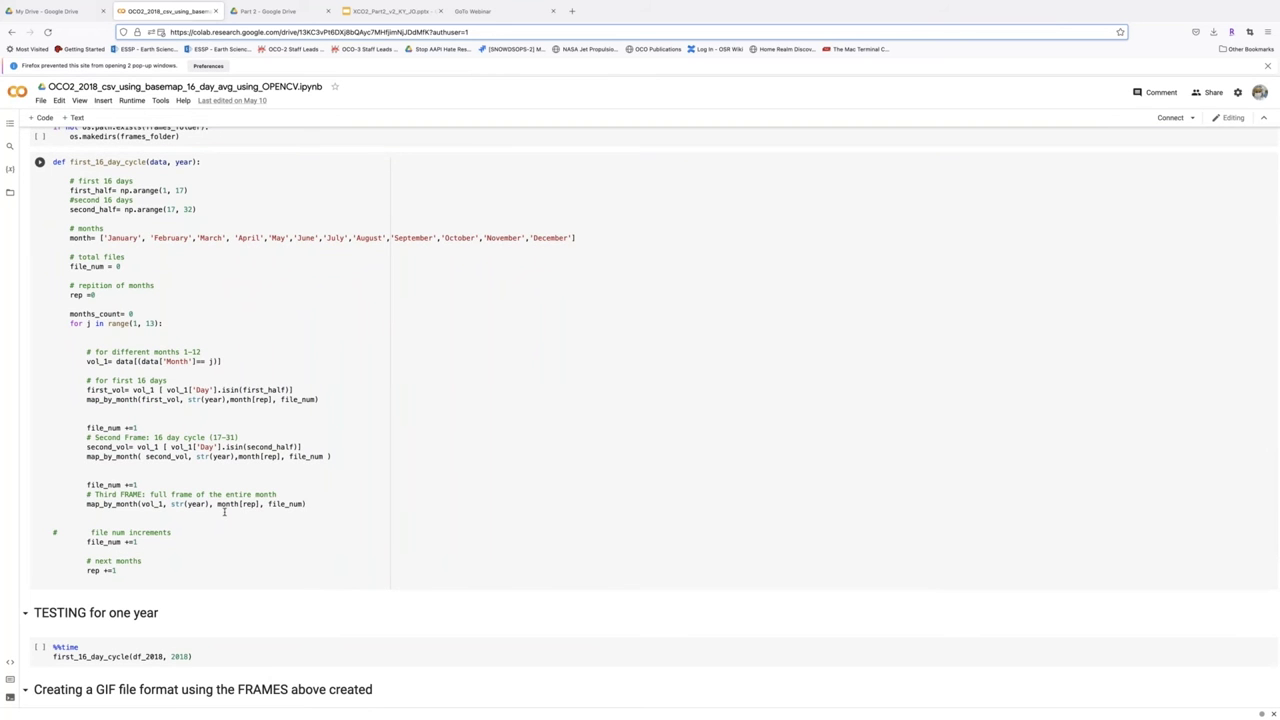
pyautogui.scroll(-3, 224, 511)
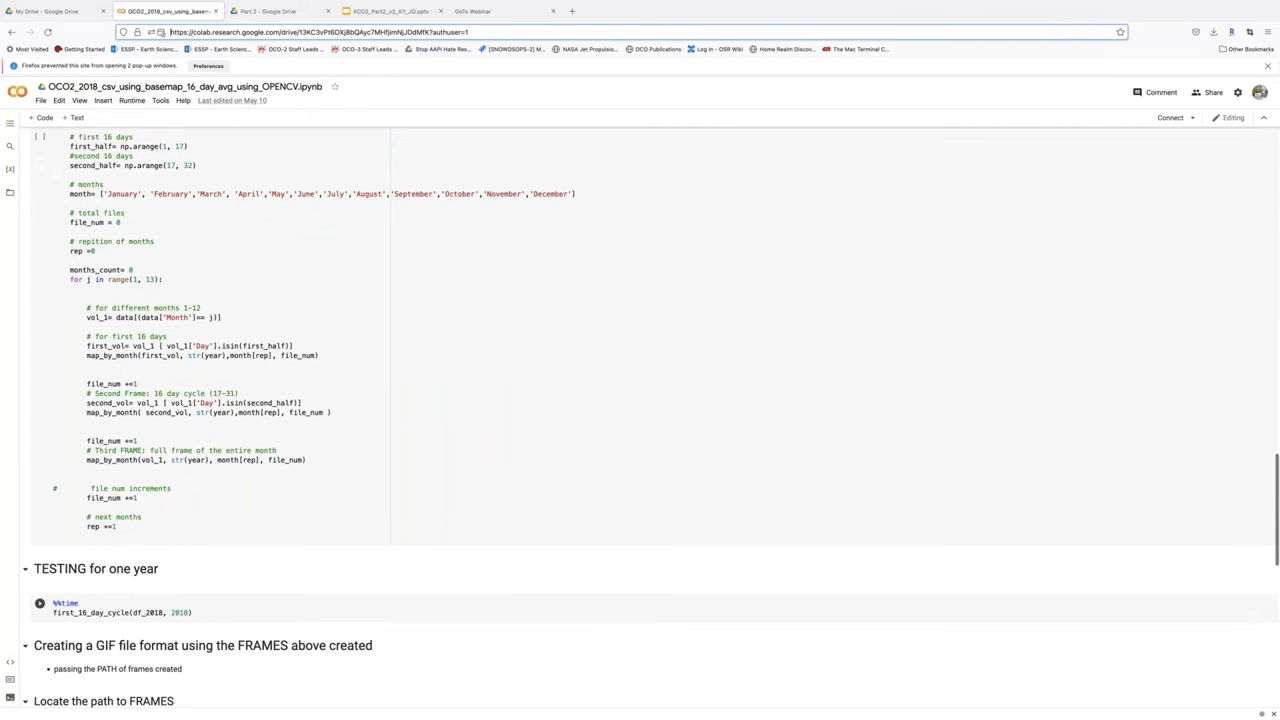
pyautogui.scroll(-5, 211, 621)
pyautogui.scroll(-1, 210, 399)
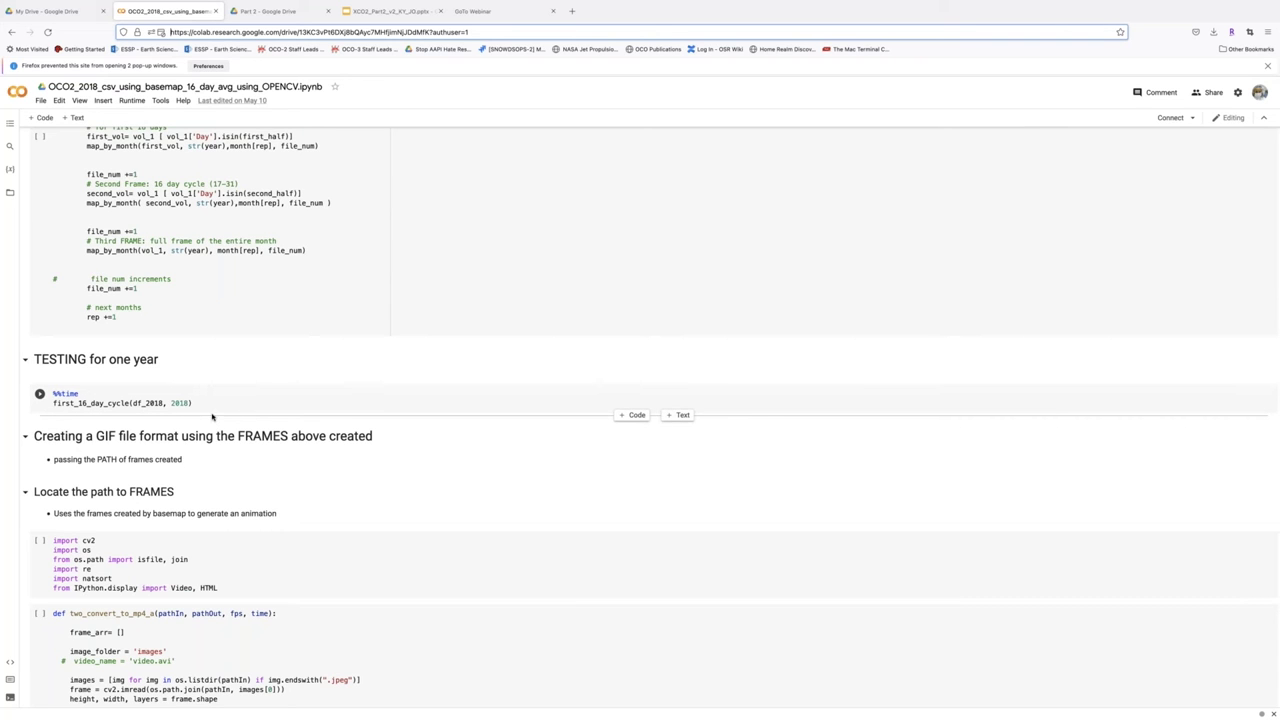
# - Read the animation sections, covering the cv2 imports, the two_convert_to_mp4_a function, and the cells generating and displaying oco2_anim_a.mp4
pyautogui.scroll(-3, 334, 457)
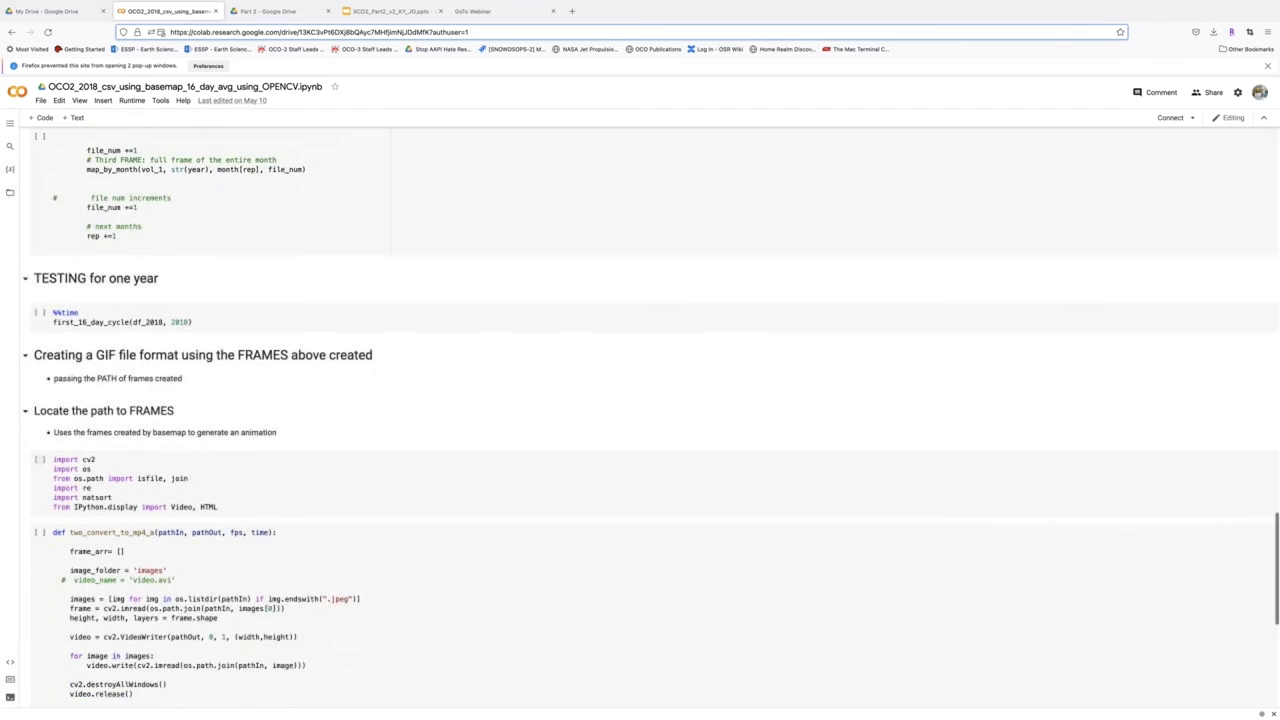
pyautogui.scroll(-2, 632, 452)
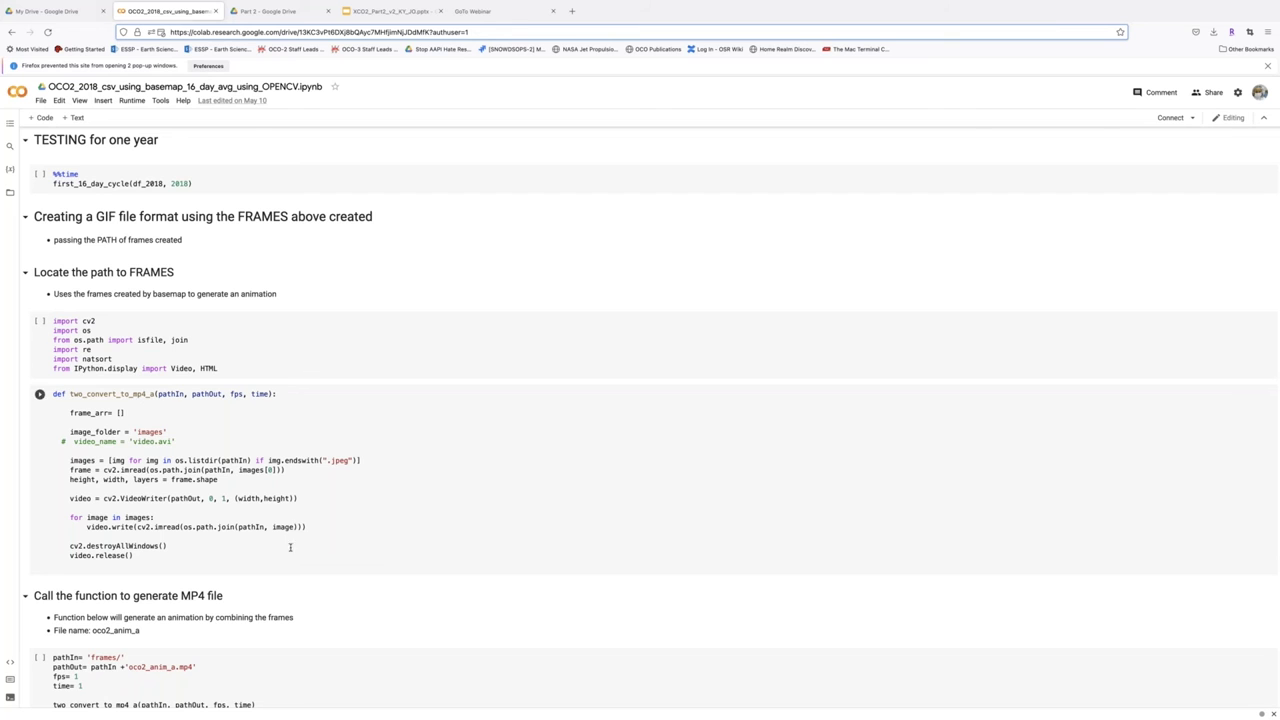
pyautogui.scroll(-1, 271, 600)
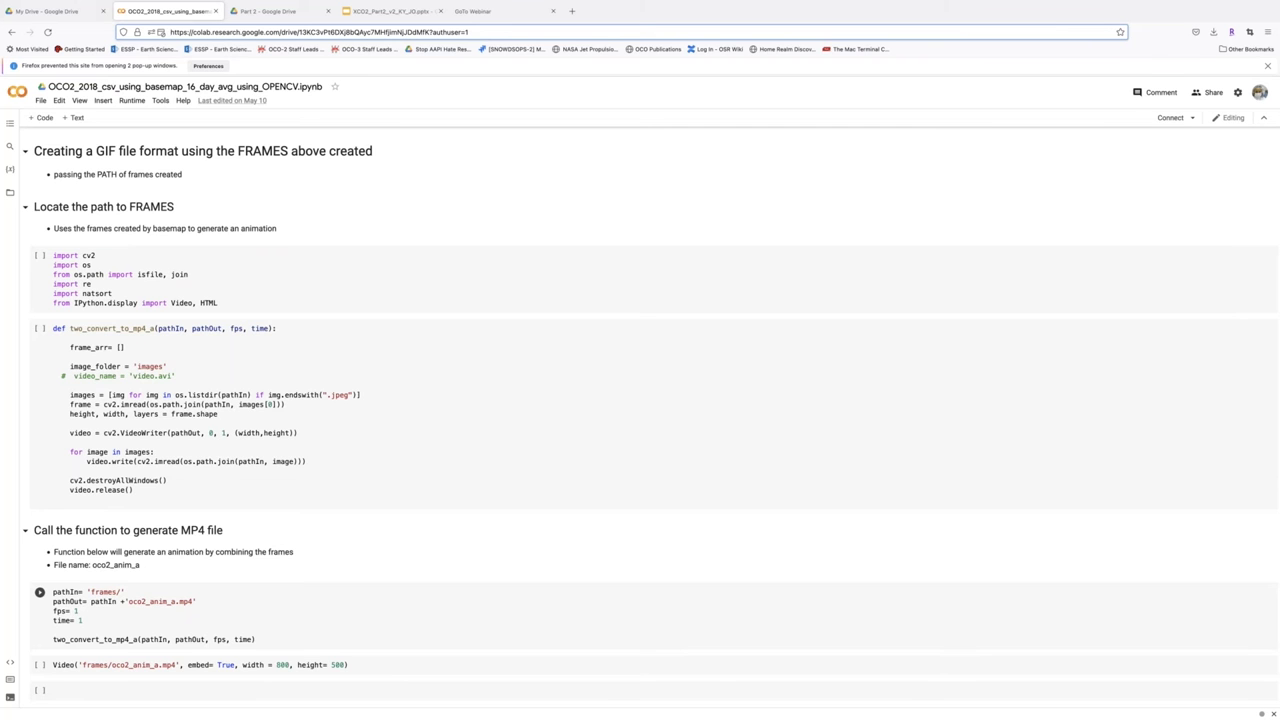
pyautogui.scroll(1, 271, 600)
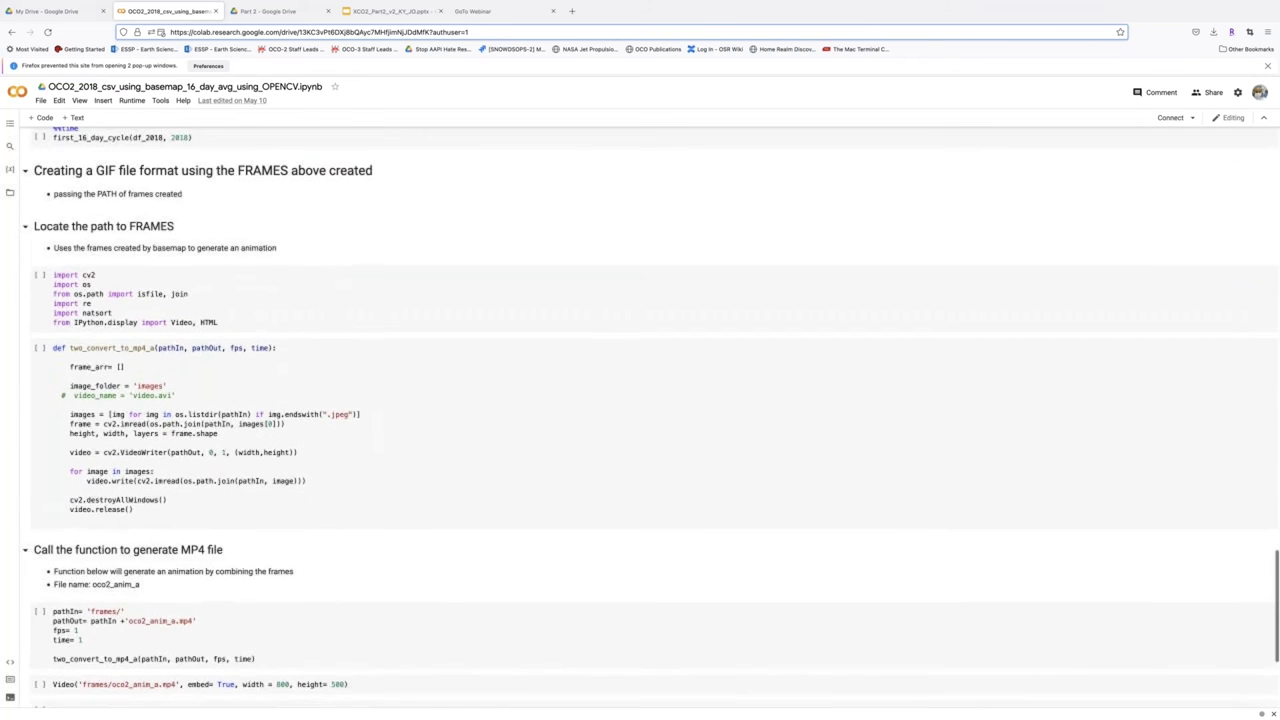
pyautogui.scroll(-1, 271, 600)
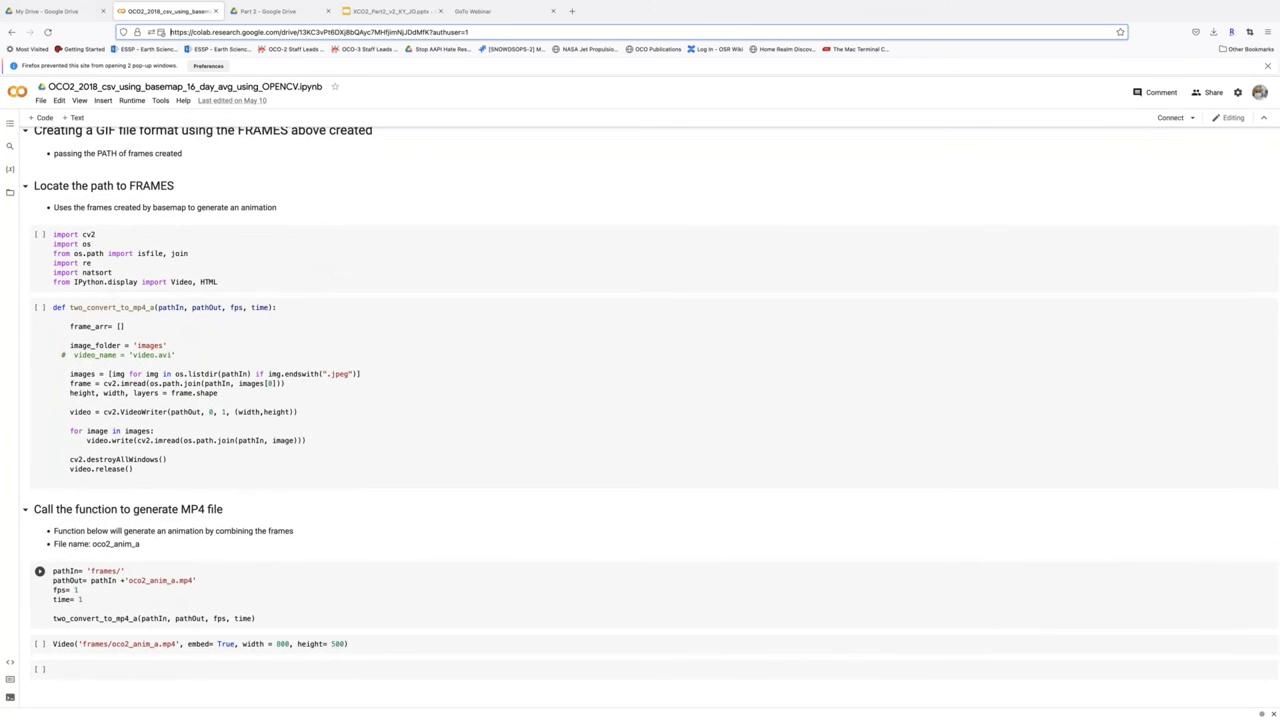
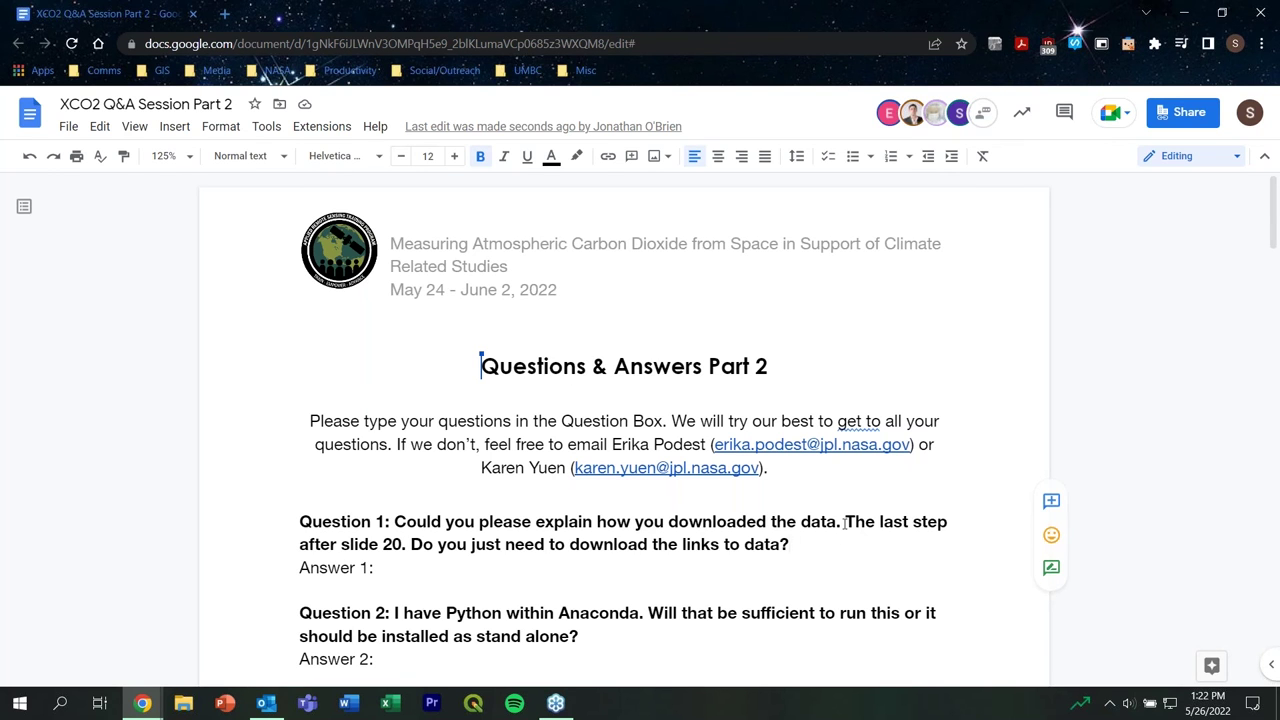
# - In the Google Docs Q&A, answer Question 1: "Yes, you have to download the data and there are instructions to download the data as batch code."
pyautogui.scroll(-1, 614, 549)
pyautogui.click(400, 493)
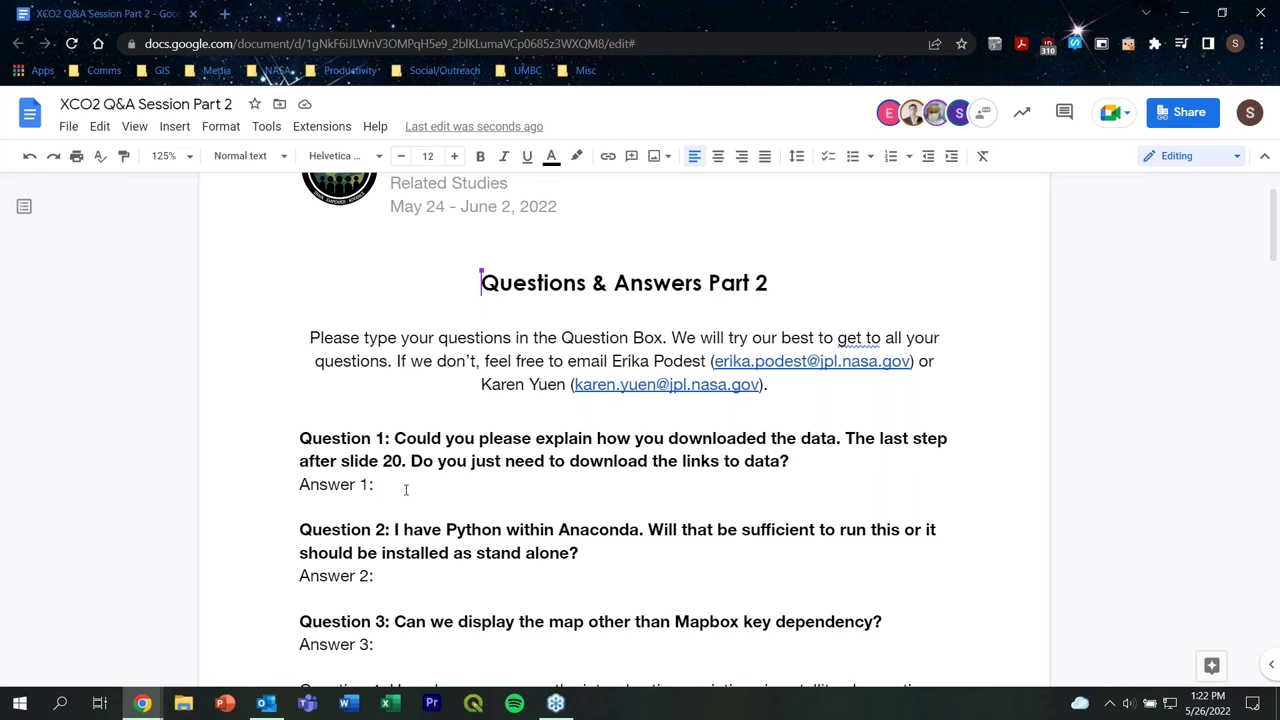
pyautogui.write('Yes, you have to ')
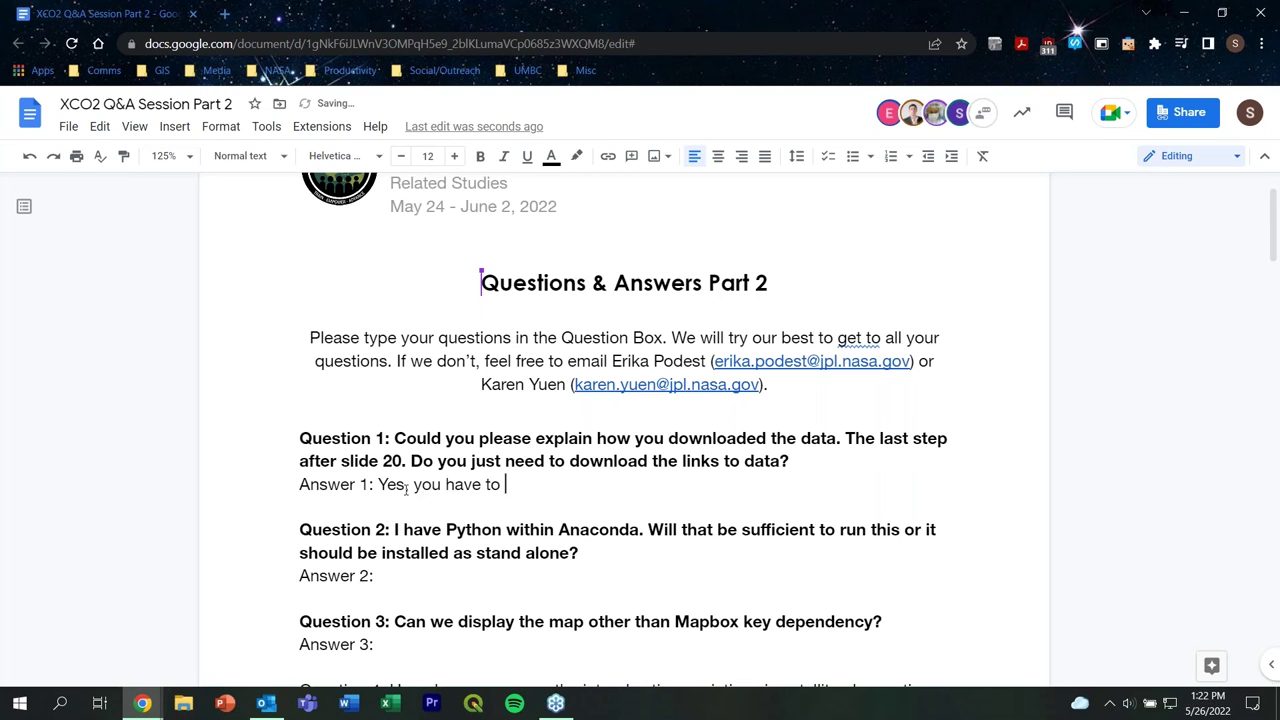
pyautogui.write('download the das')
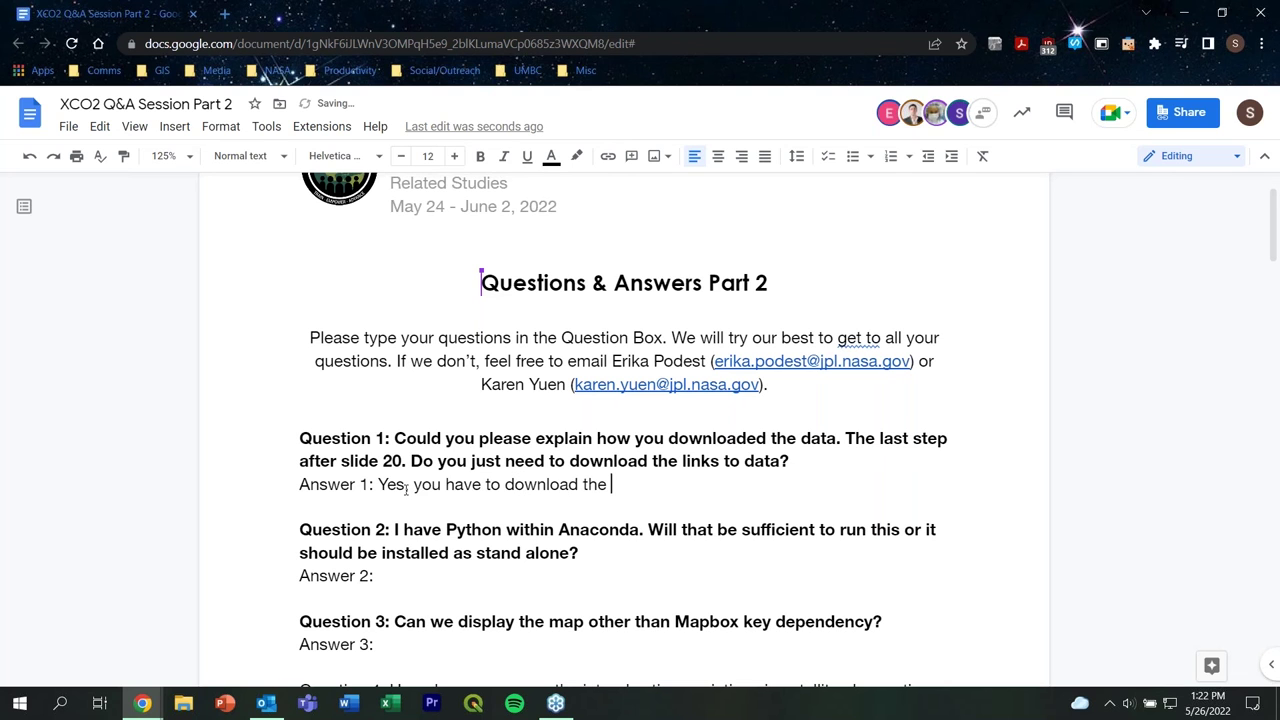
pyautogui.press('BackSpace')
pyautogui.press('BackSpace')
pyautogui.write('ta')
pyautogui.press('BackSpace')
pyautogui.press('BackSpace')
pyautogui.write('ata and there are in')
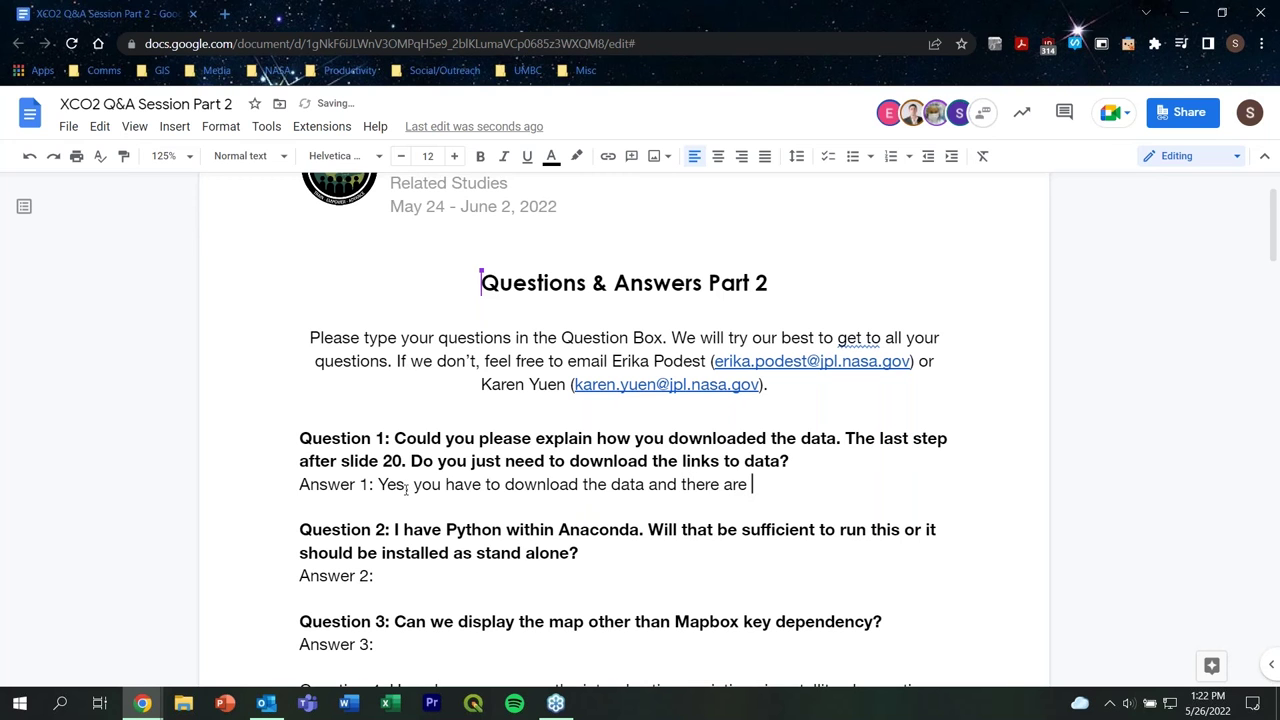
pyautogui.write('structions to down')
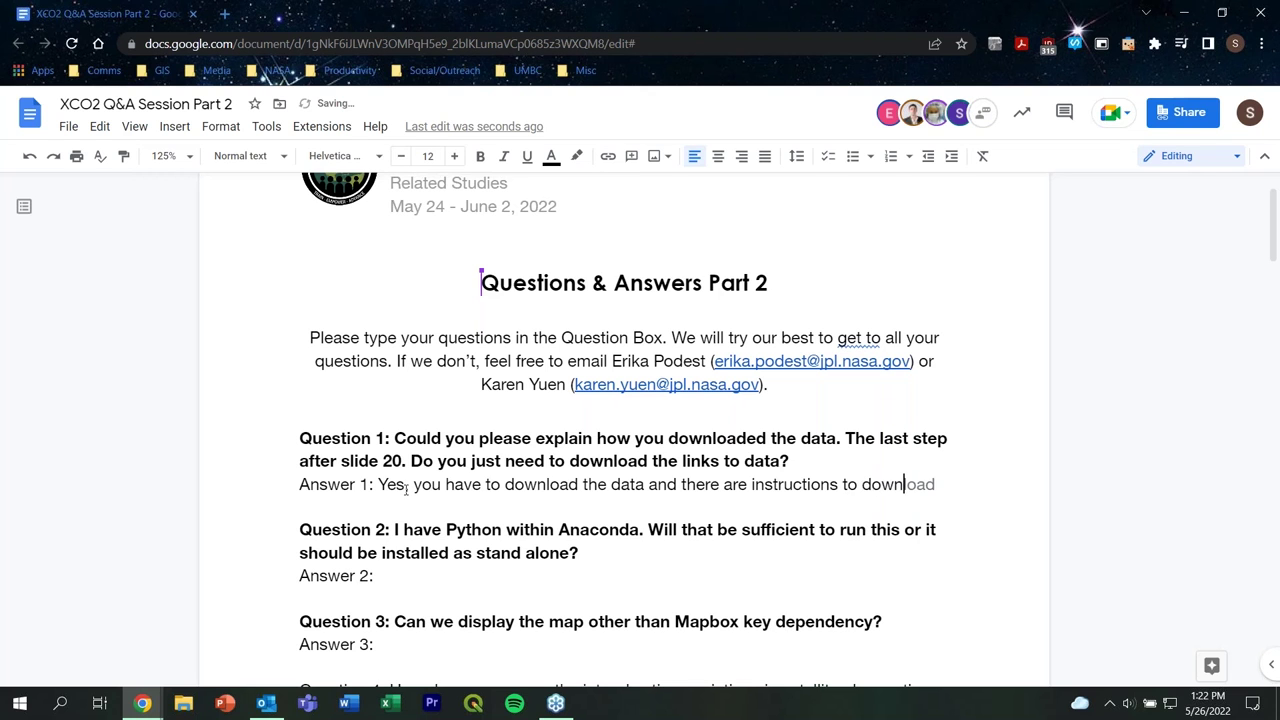
pyautogui.write('load the ')
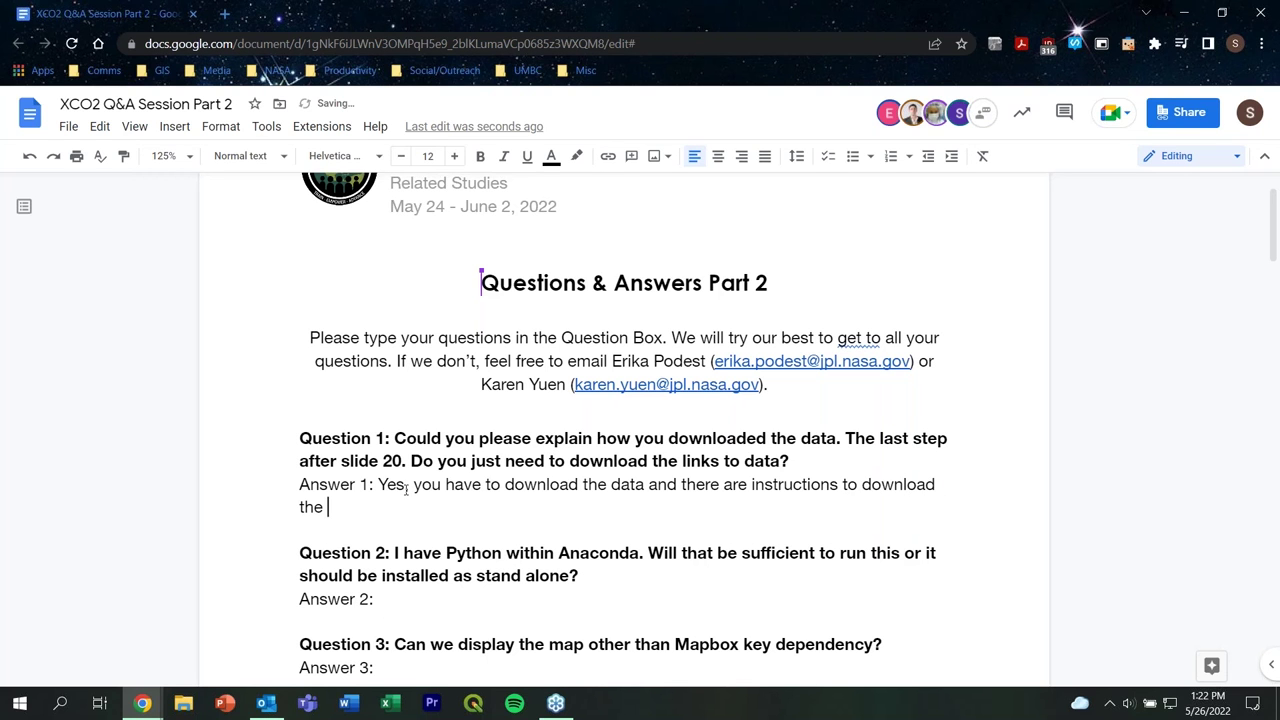
pyautogui.write('data as a')
pyautogui.press('BackSpace')
pyautogui.press('BackSpace')
pyautogui.press('BackSpace')
pyautogui.press('BackSpace')
pyautogui.press('BackSpace')
pyautogui.write('as batch code.')
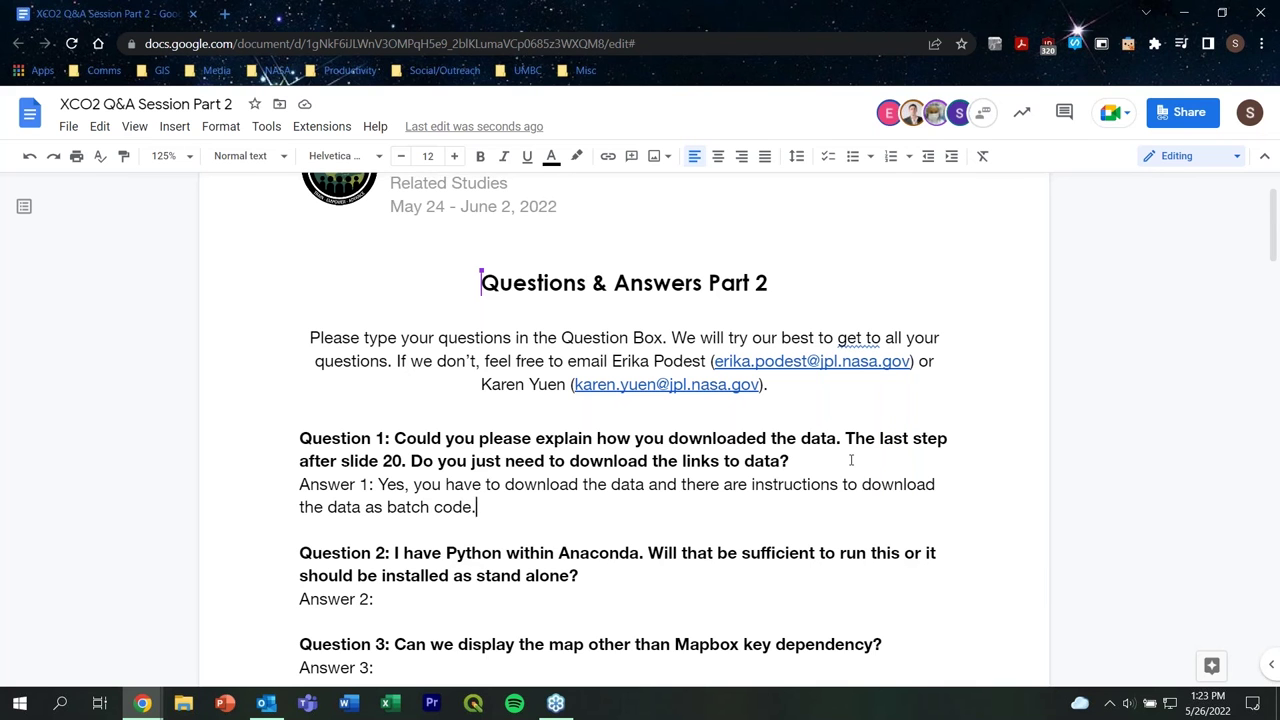
# - Answer Question 2: "It should work as is. Open your prompt and type in “Jupyter Notebook” and it will open up a new notebook in your default browser."
pyautogui.scroll(-2, 494, 477)
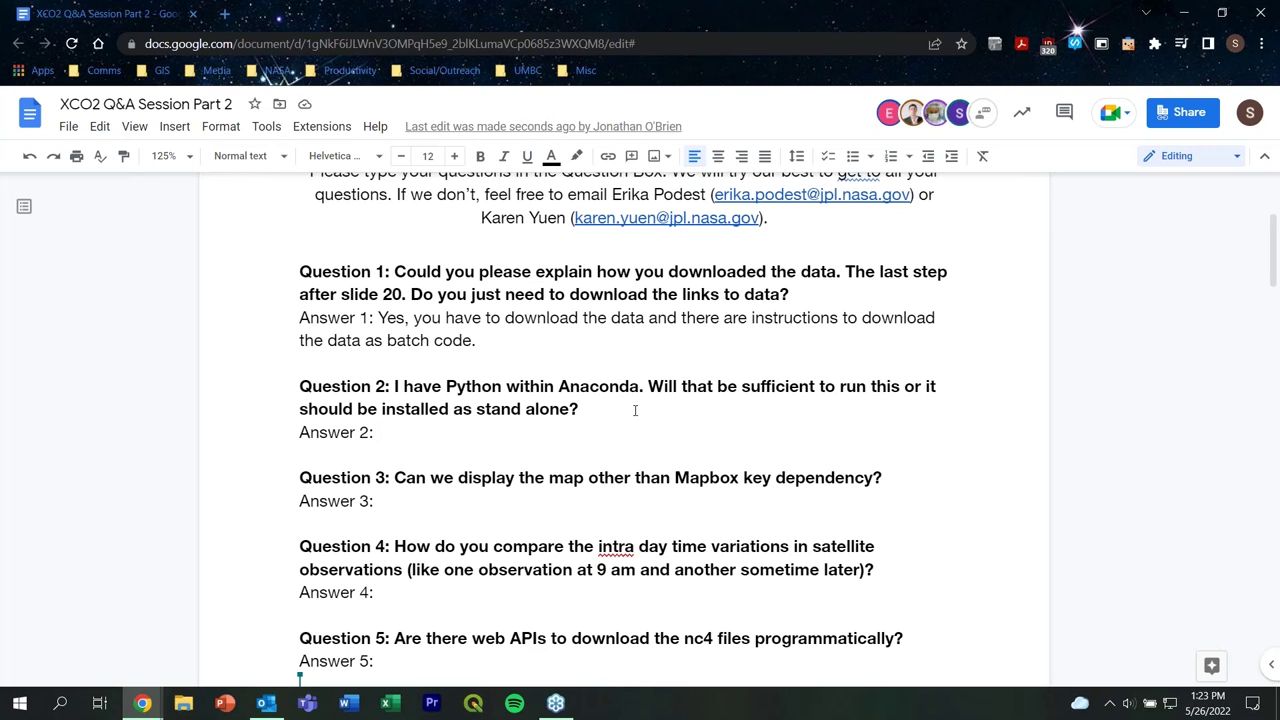
pyautogui.write('It should work as is. ')
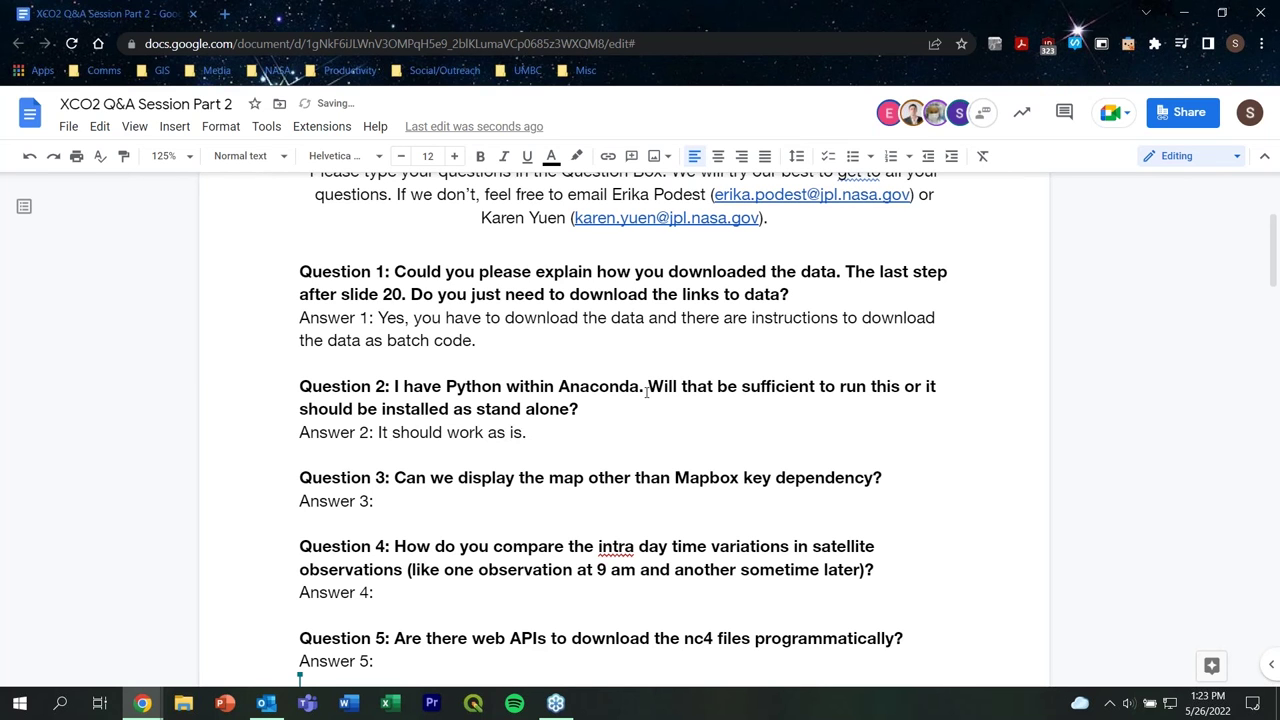
pyautogui.write('Open you')
pyautogui.press('BackSpace')
pyautogui.write('r prom')
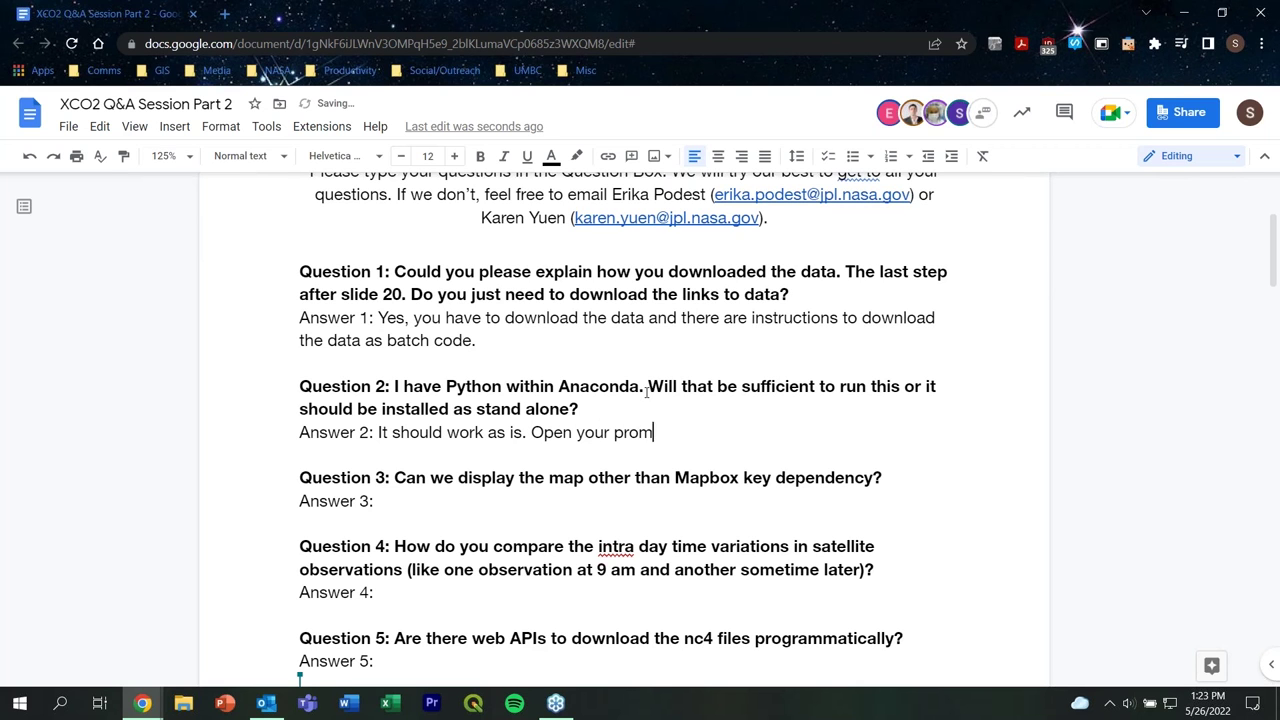
pyautogui.write('pt and type in "Jupyter ')
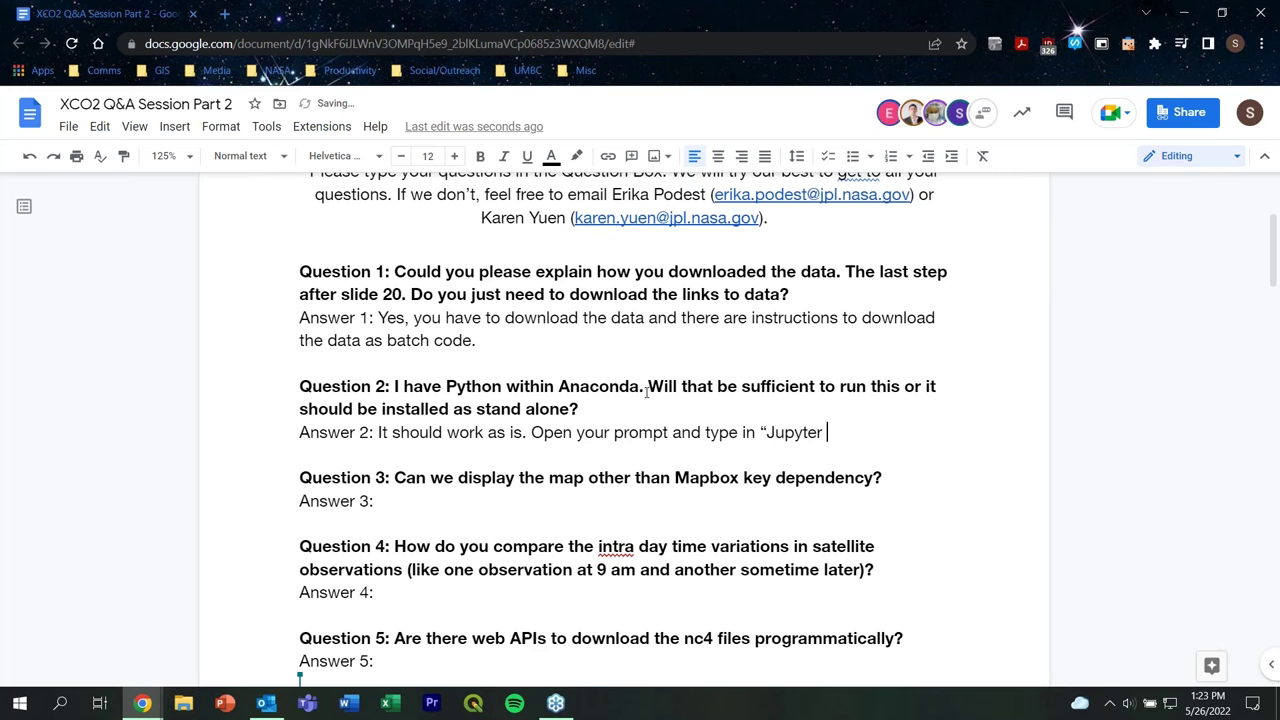
pyautogui.write('Notebook" and it ')
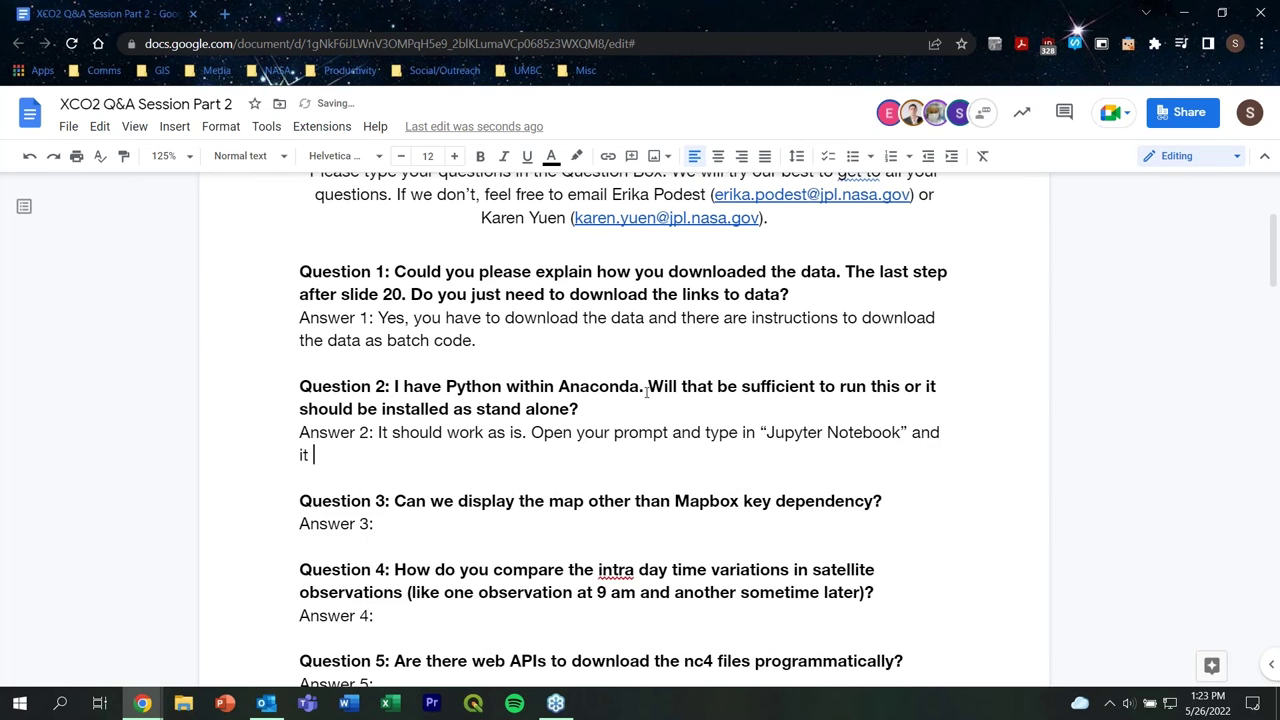
pyautogui.write('will open up a new note')
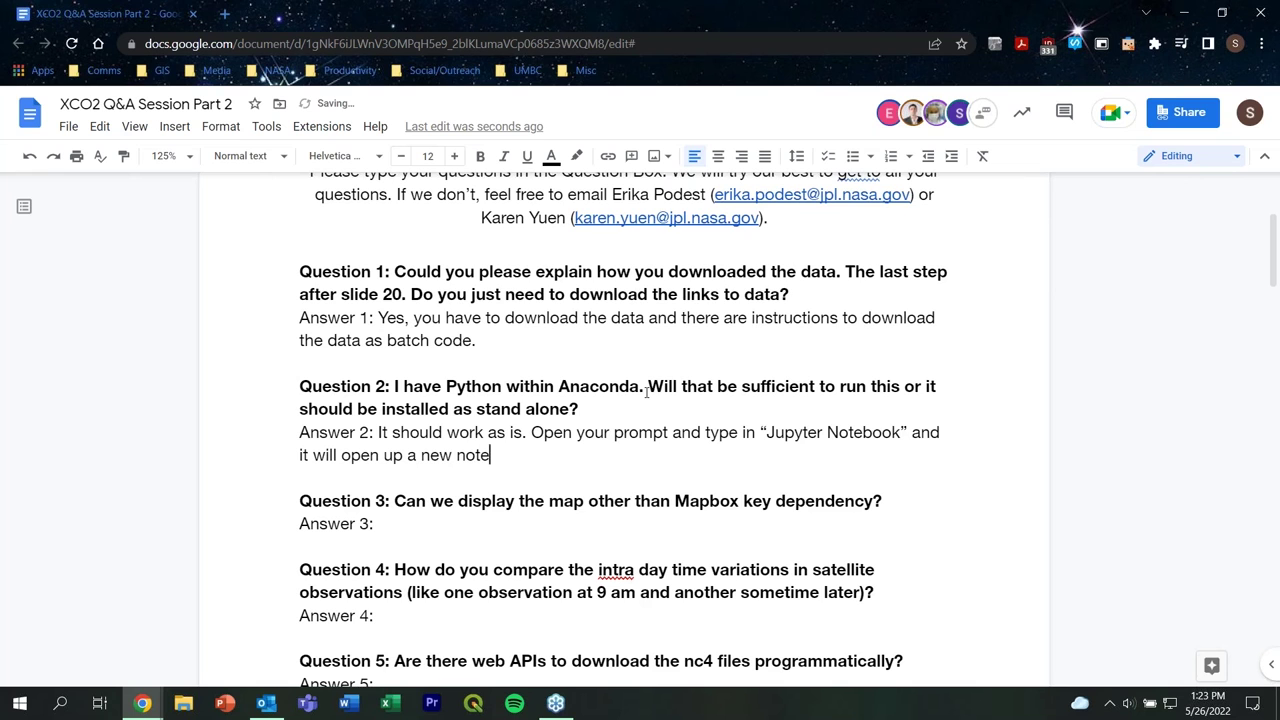
pyautogui.write('book in your defa')
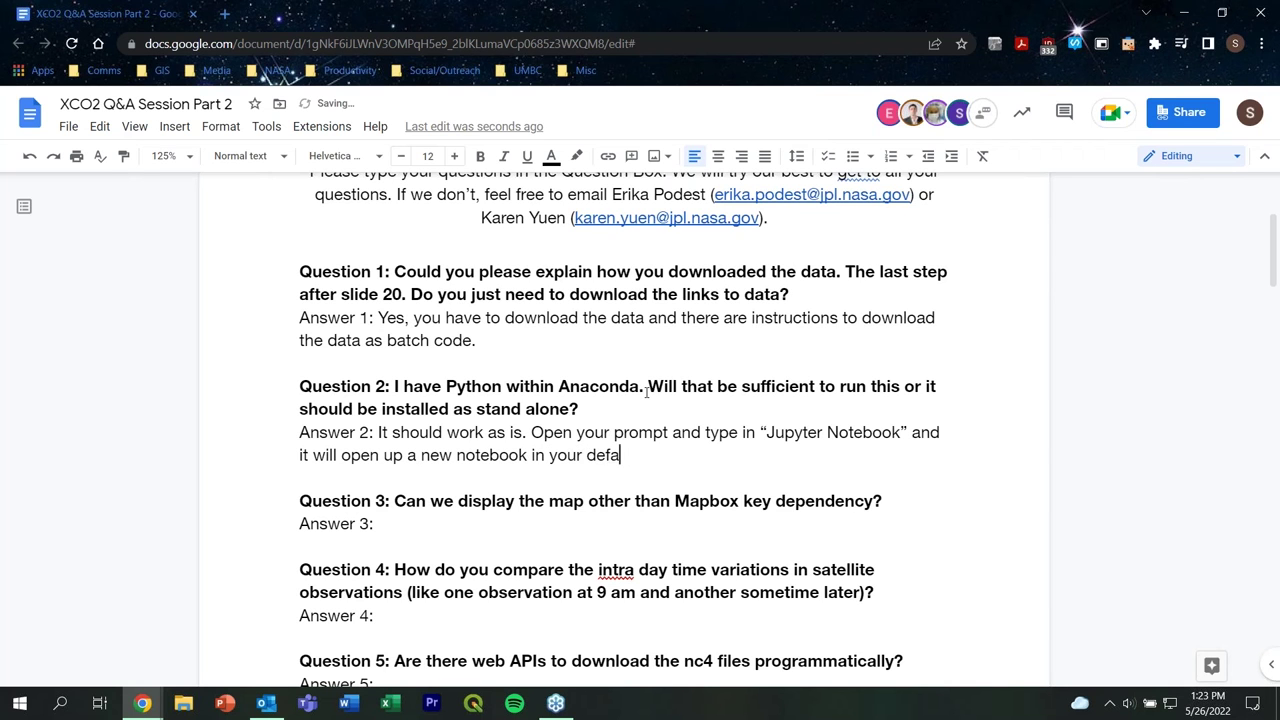
pyautogui.write('ult browser.')
# - Place the text cursor after the "Answer 3:" label, ready for the reply about Mapbox key dependency
pyautogui.click(471, 515)
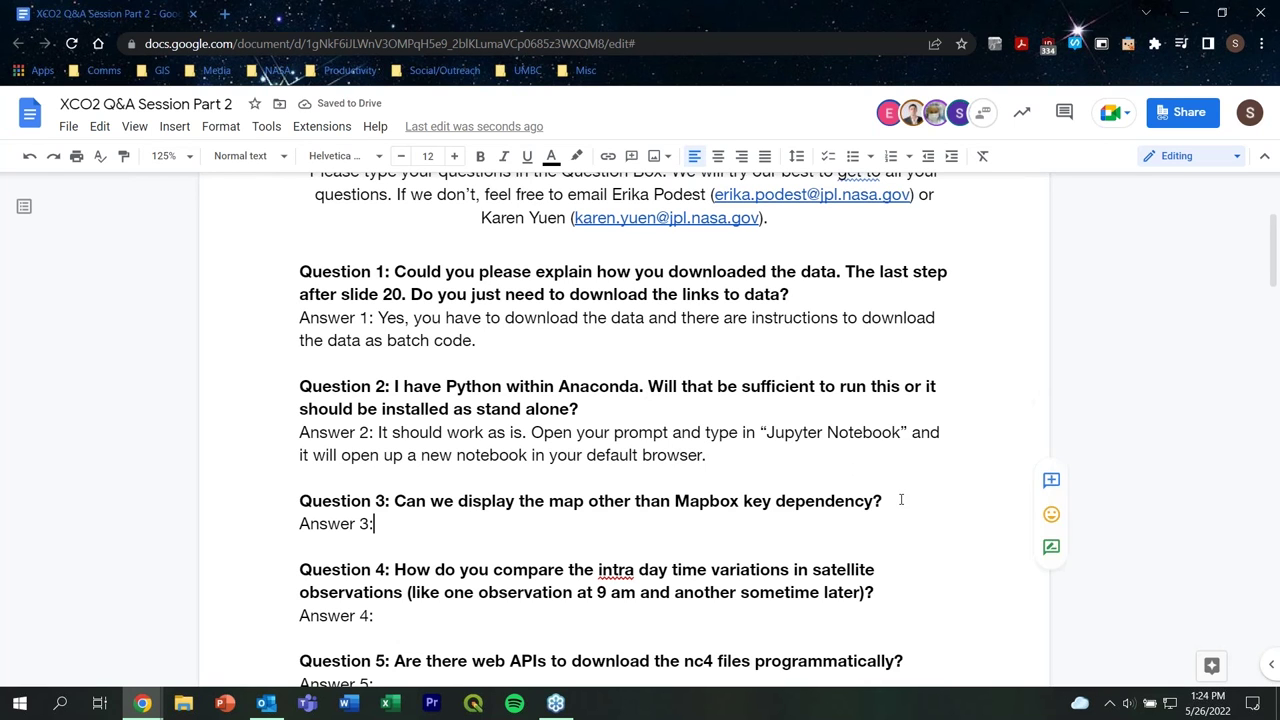
pyautogui.scroll(-1, 898, 500)
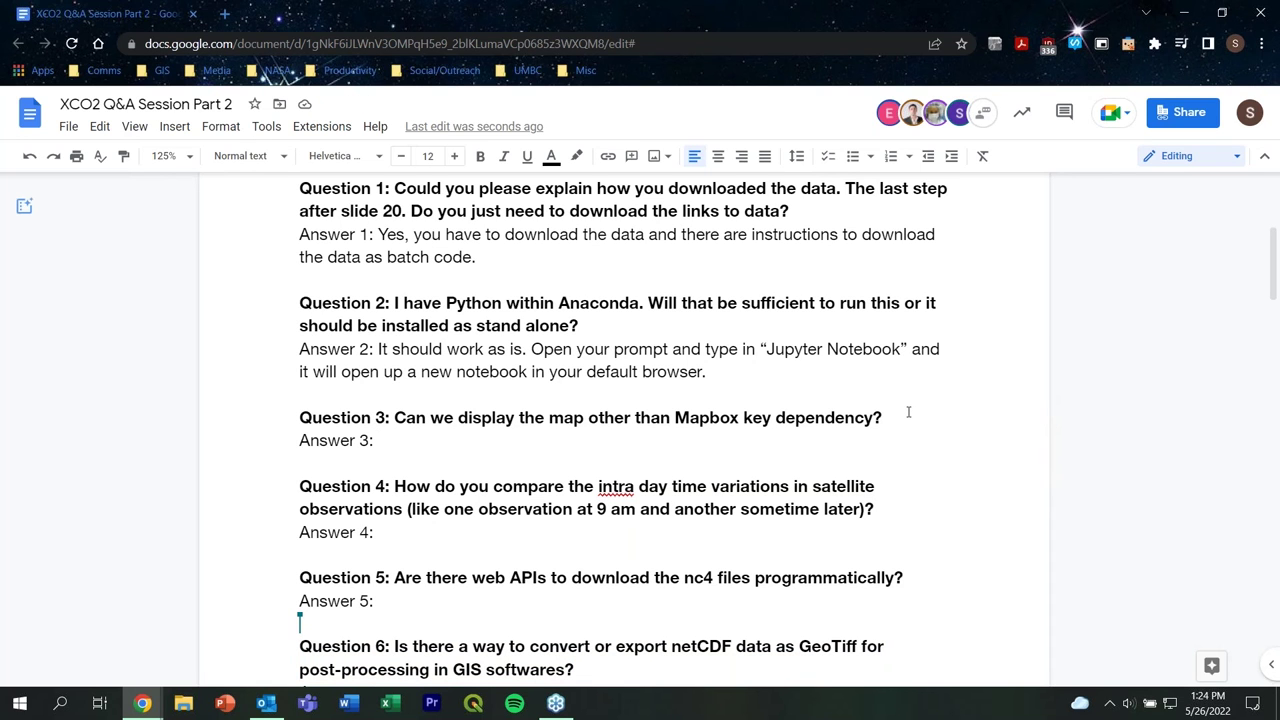
pyautogui.write('To use the m')
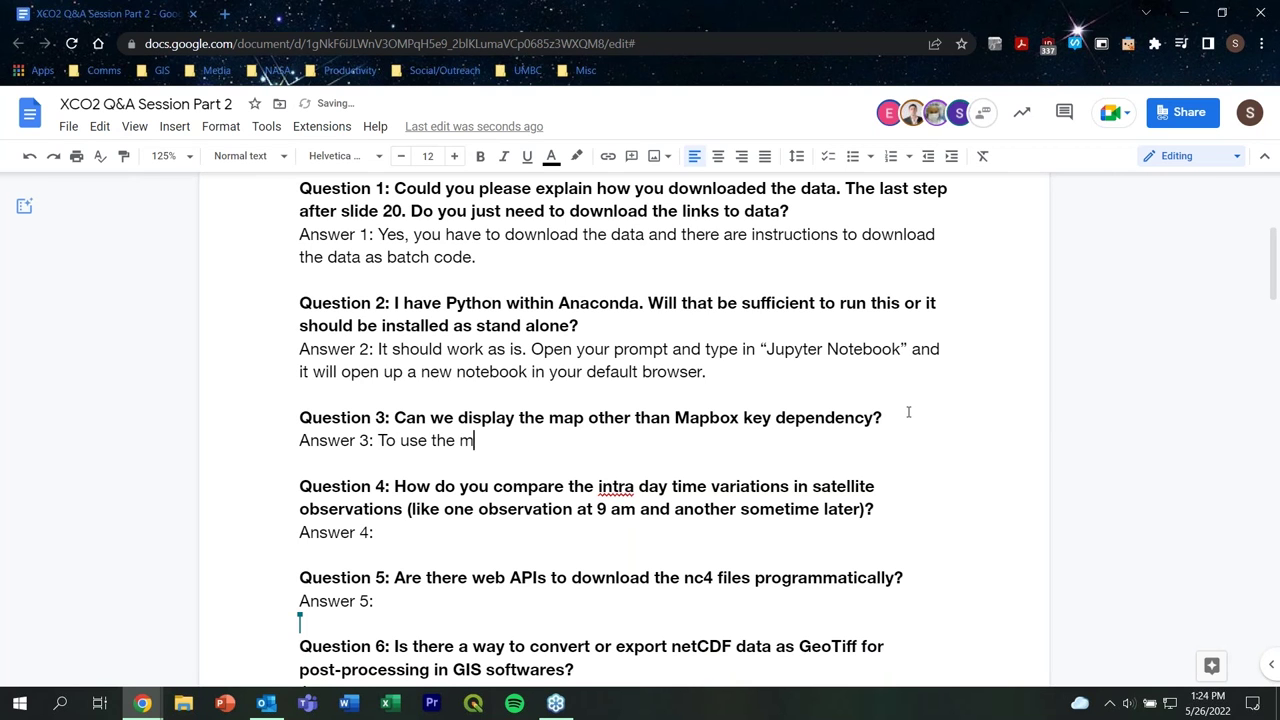
pyautogui.write('ap we chose t')
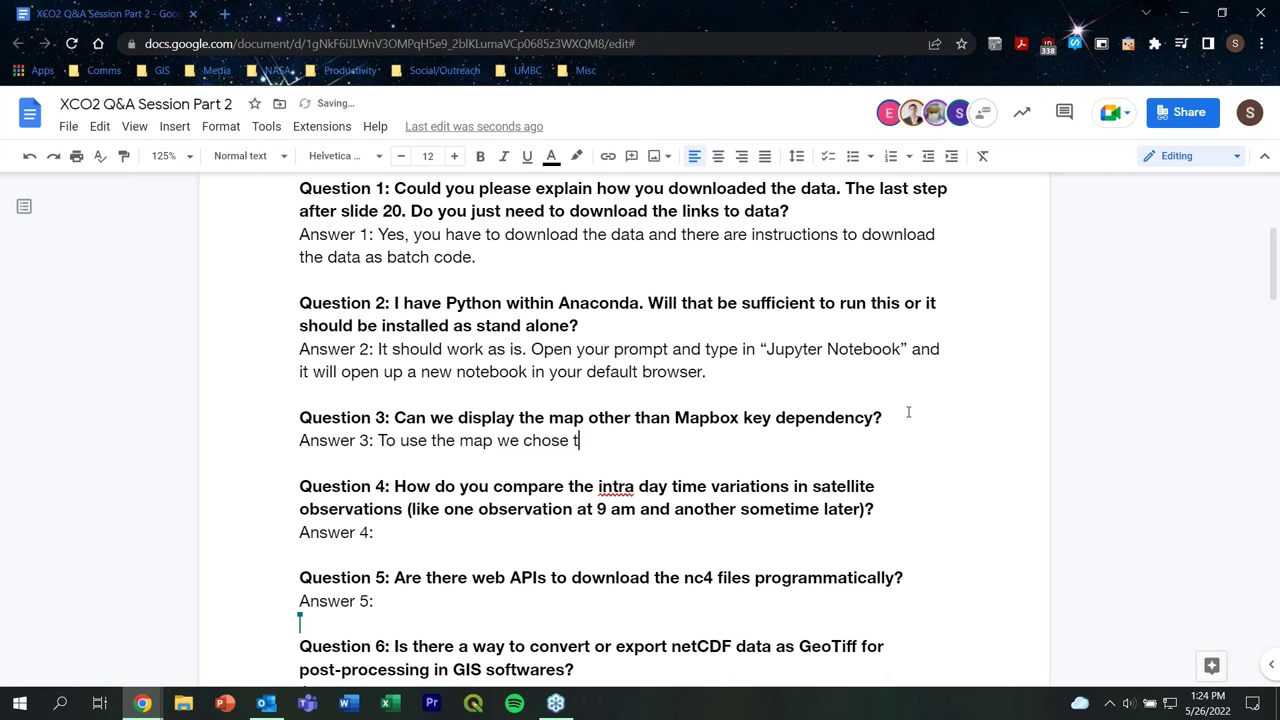
pyautogui.write('o display,')
pyautogui.press('BackSpace')
pyautogui.press('BackSpace')
pyautogui.press('BackSpace')
pyautogui.press('BackSpace')
pyautogui.press('BackSpace')
pyautogui.press('BackSpace')
pyautogui.press('BackSpace')
pyautogui.press('BackSpace')
pyautogui.press('BackSpace')
pyautogui.press('BackSpace')
pyautogui.press('BackSpace')
pyautogui.press('BackSpace')
pyautogui.press('BackSpace')
pyautogui.press('BackSpace')
pyautogui.press('BackSpace')
pyautogui.press('BackSpace')
pyautogui.press('BackSpace')
pyautogui.press('BackSpace')
pyautogui.press('BackSpace')
pyautogui.press('BackSpace')
pyautogui.press('BackSpace')
pyautogui.press('BackSpace')
pyautogui.press('BackSpace')
pyautogui.press('BackSpace')
# - Answer Question 3 with "You do need the key dependency to display the map. Clarification is needed."
pyautogui.write('You do need the')
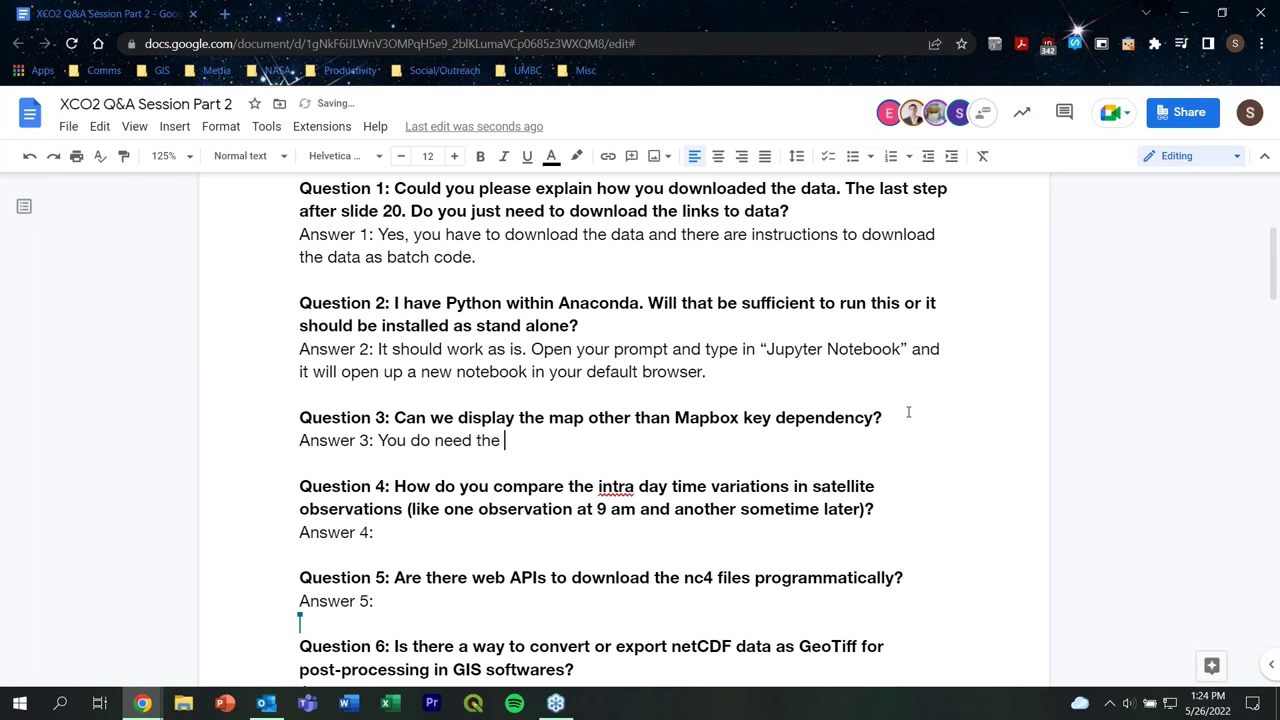
pyautogui.write(' key dependency to display the map.')
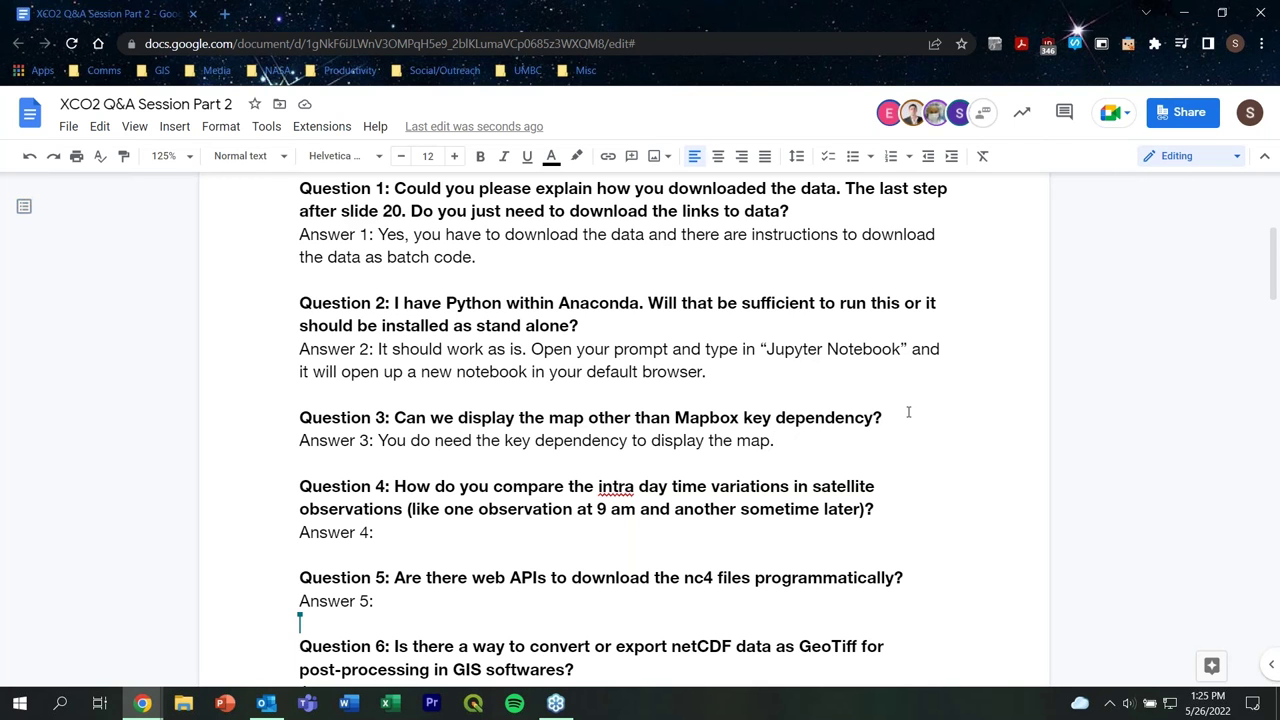
pyautogui.write('Claro')
pyautogui.press('BackSpace')
pyautogui.write('ification')
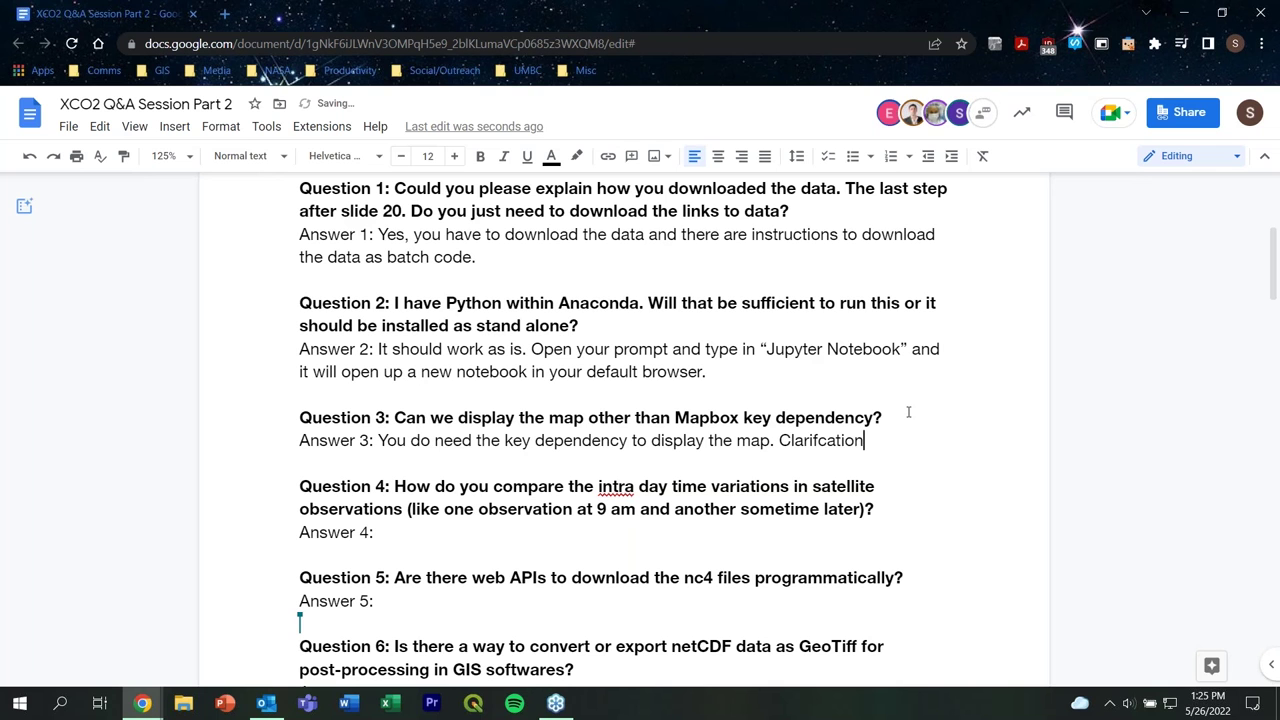
pyautogui.write(' is needed.')
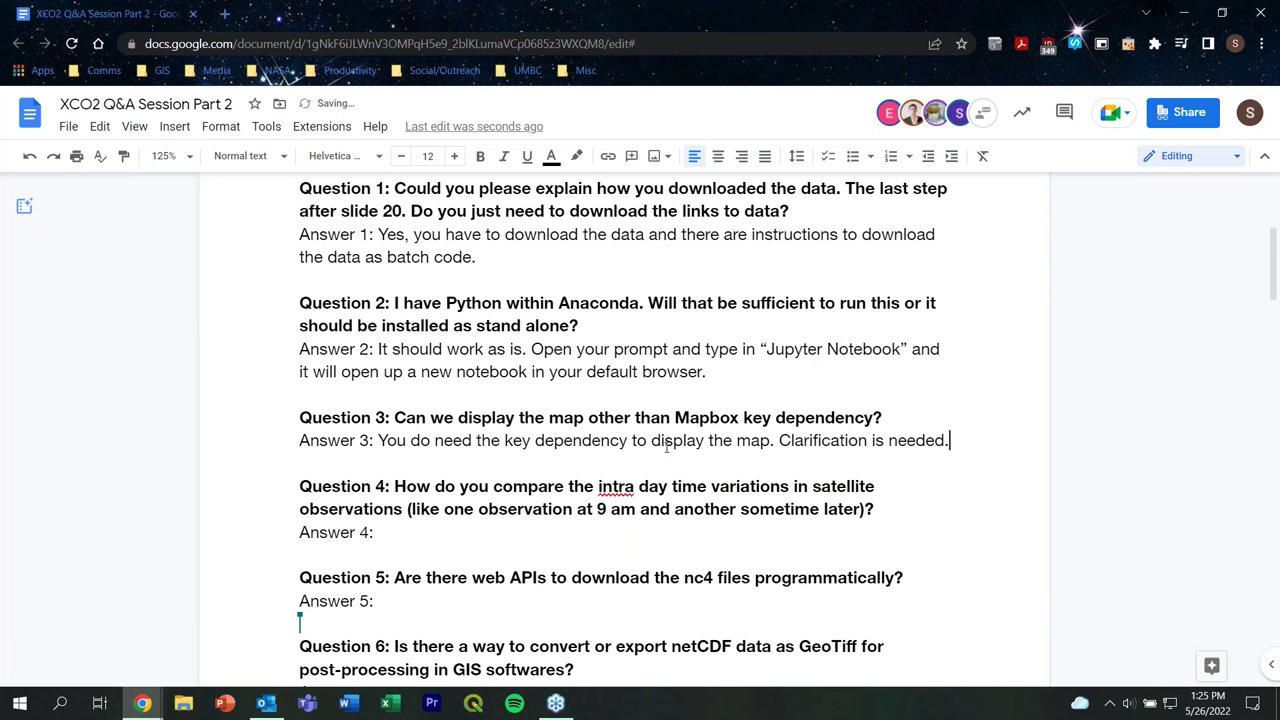
# - Begin Answer 4 with "Looking at OCO2, the data is collected around the same time (1:30 PM or 13:30)."
pyautogui.scroll(-2, 667, 448)
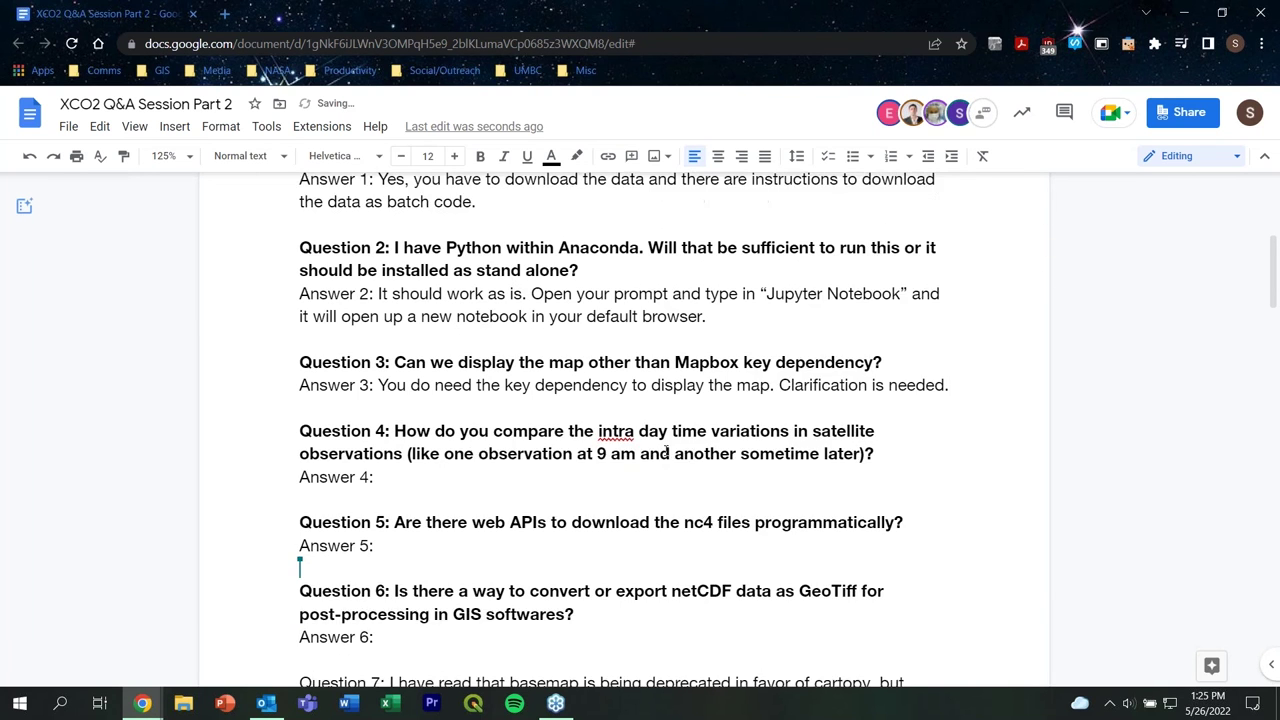
pyautogui.click(523, 442)
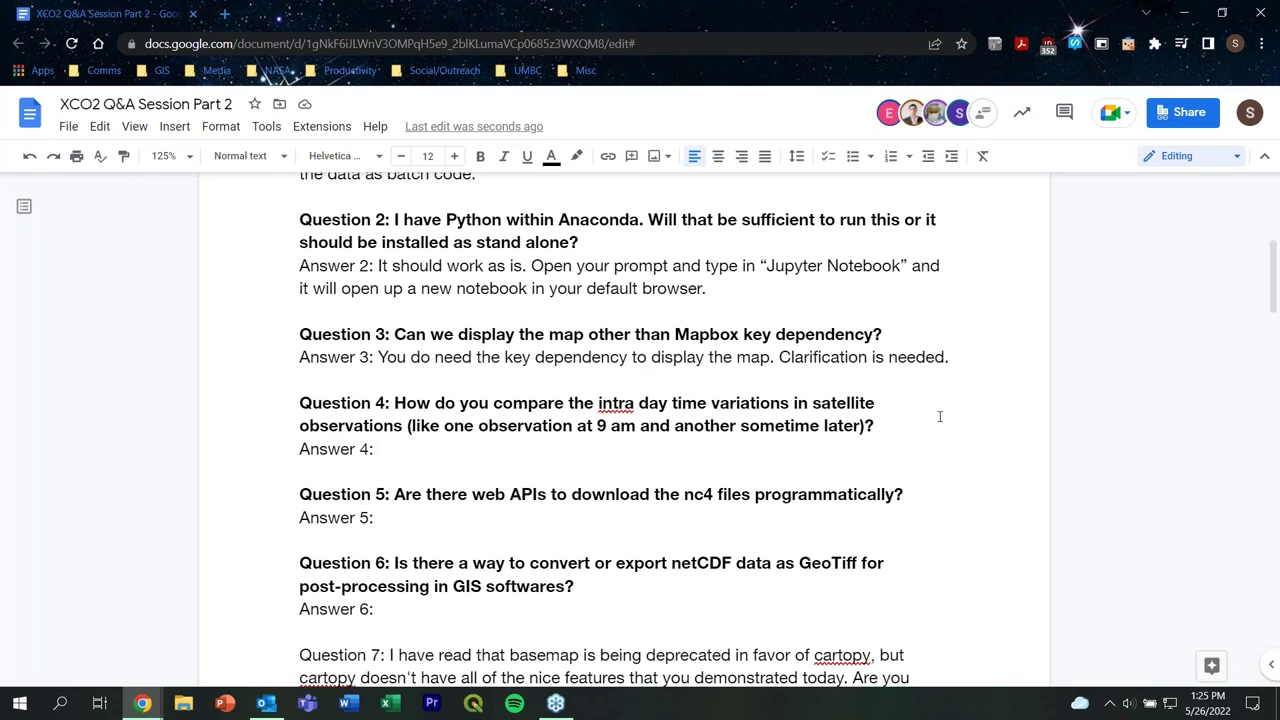
pyautogui.write('Looking at OCO2')
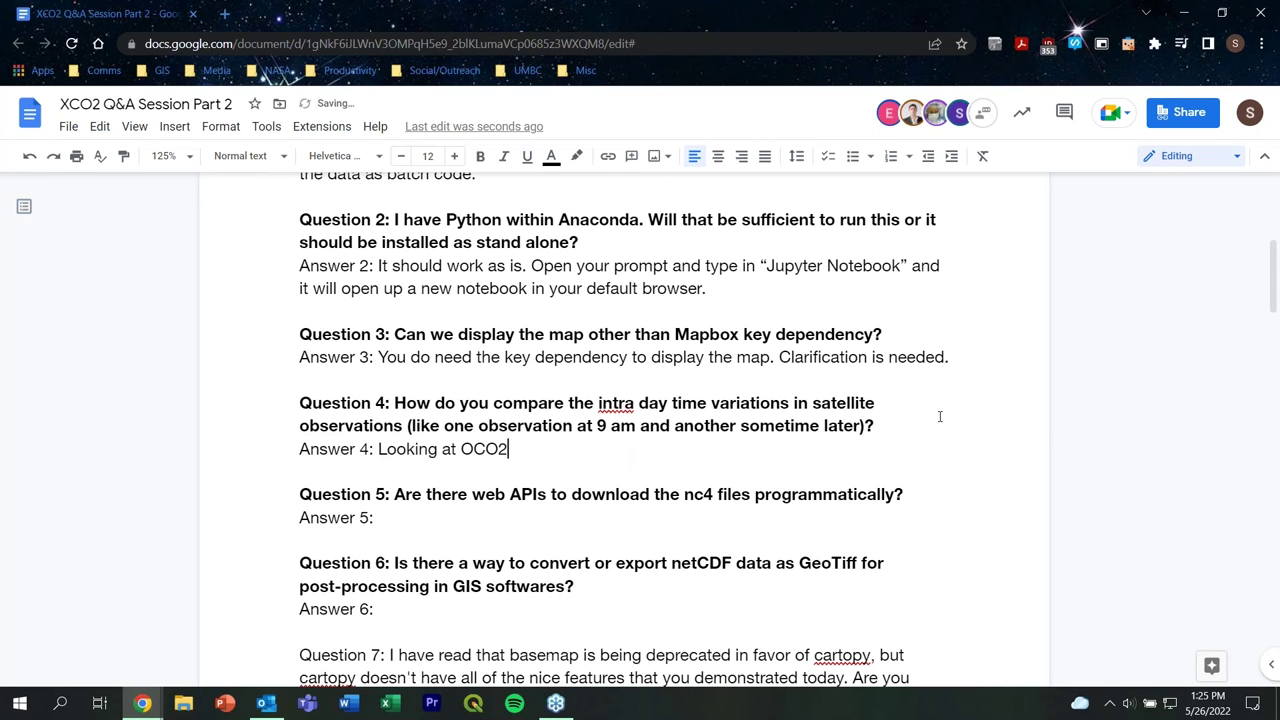
pyautogui.write(', tehe data is colle')
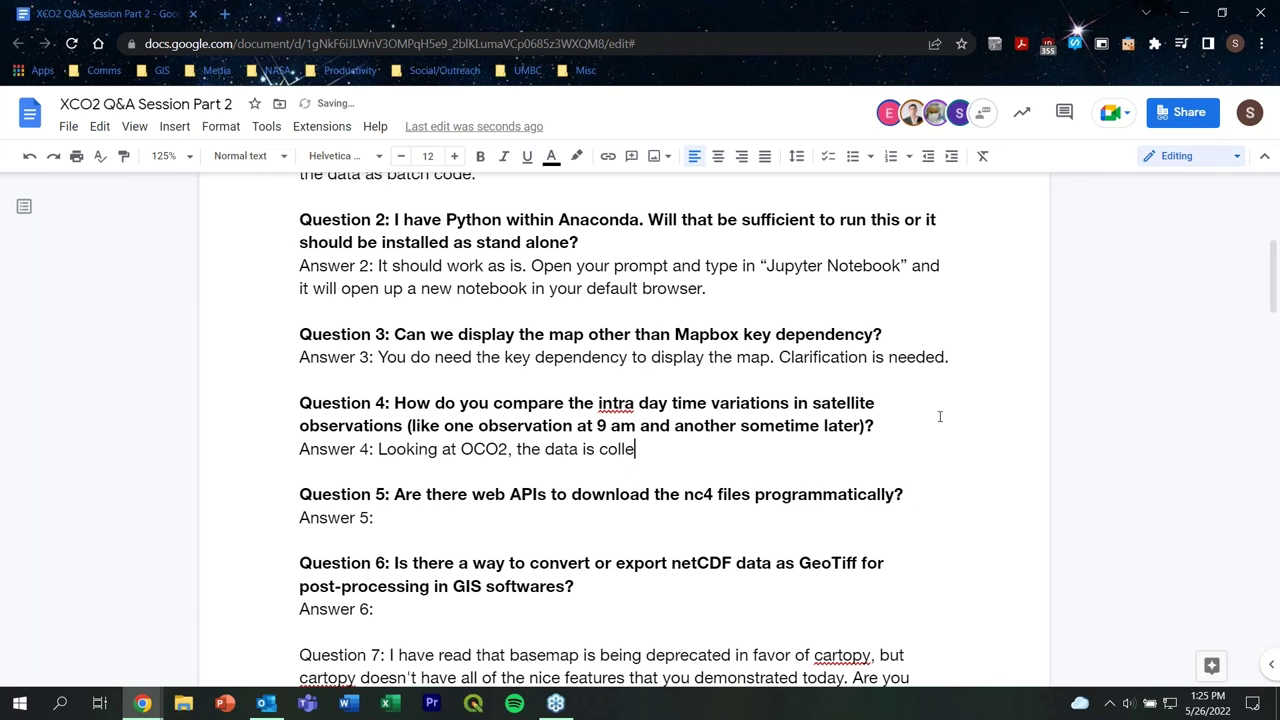
pyautogui.write('cted around ')
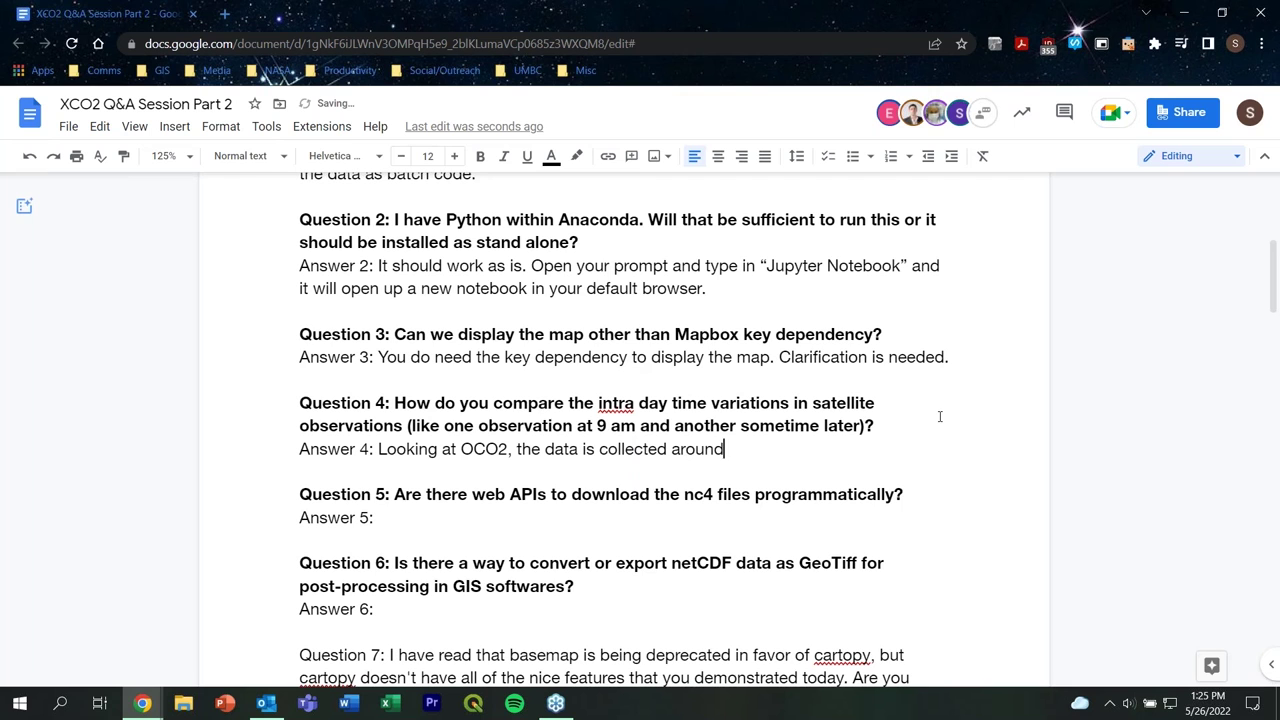
pyautogui.write('the same time ')
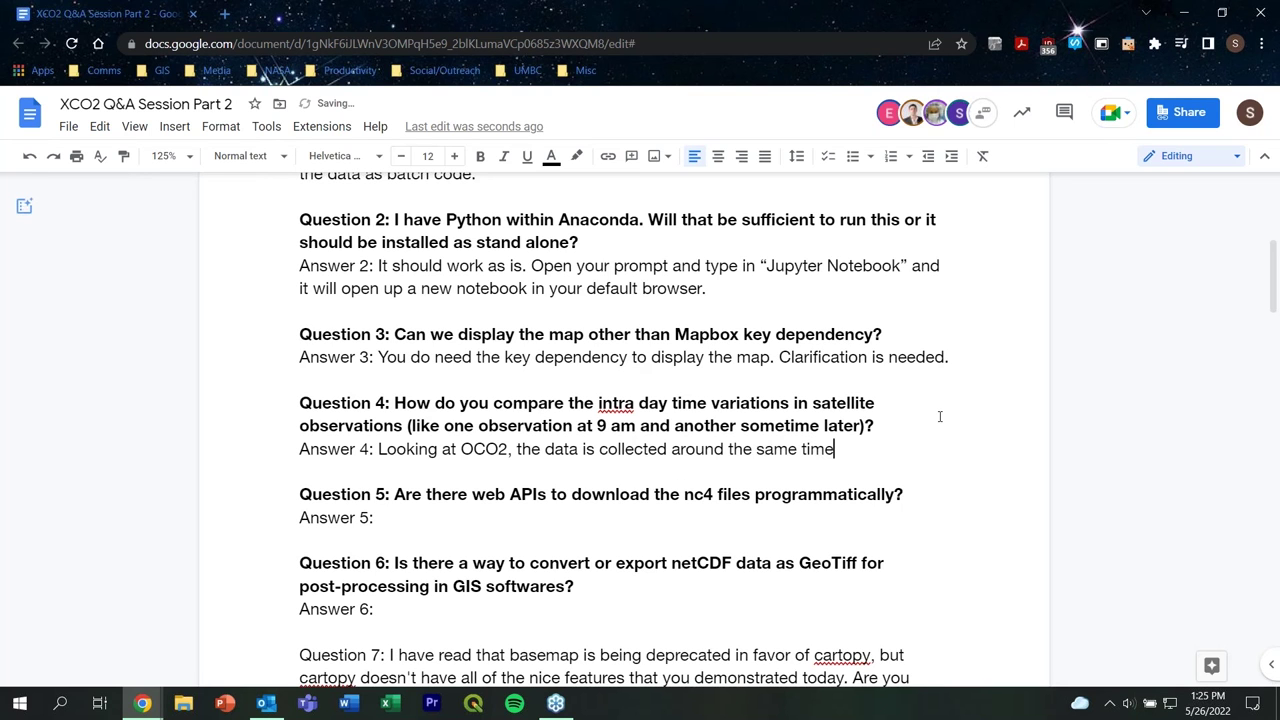
pyautogui.write('(1:30 PM')
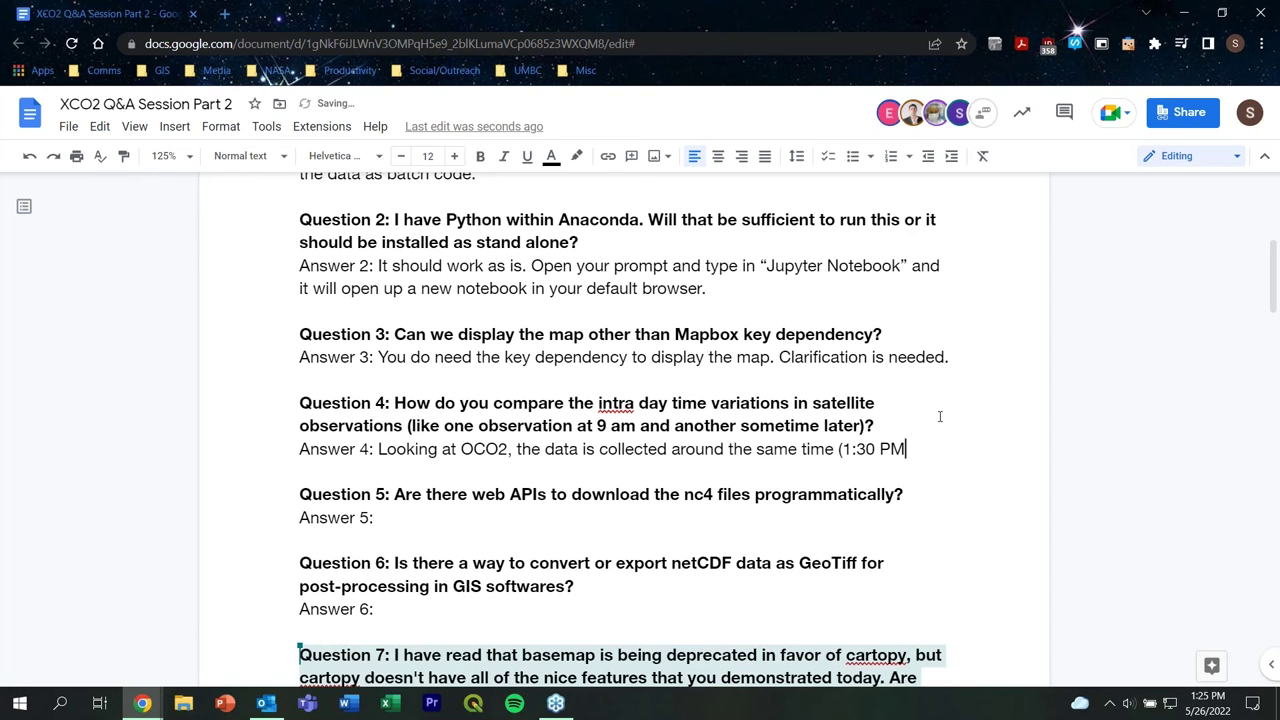
pyautogui.write(' or ')
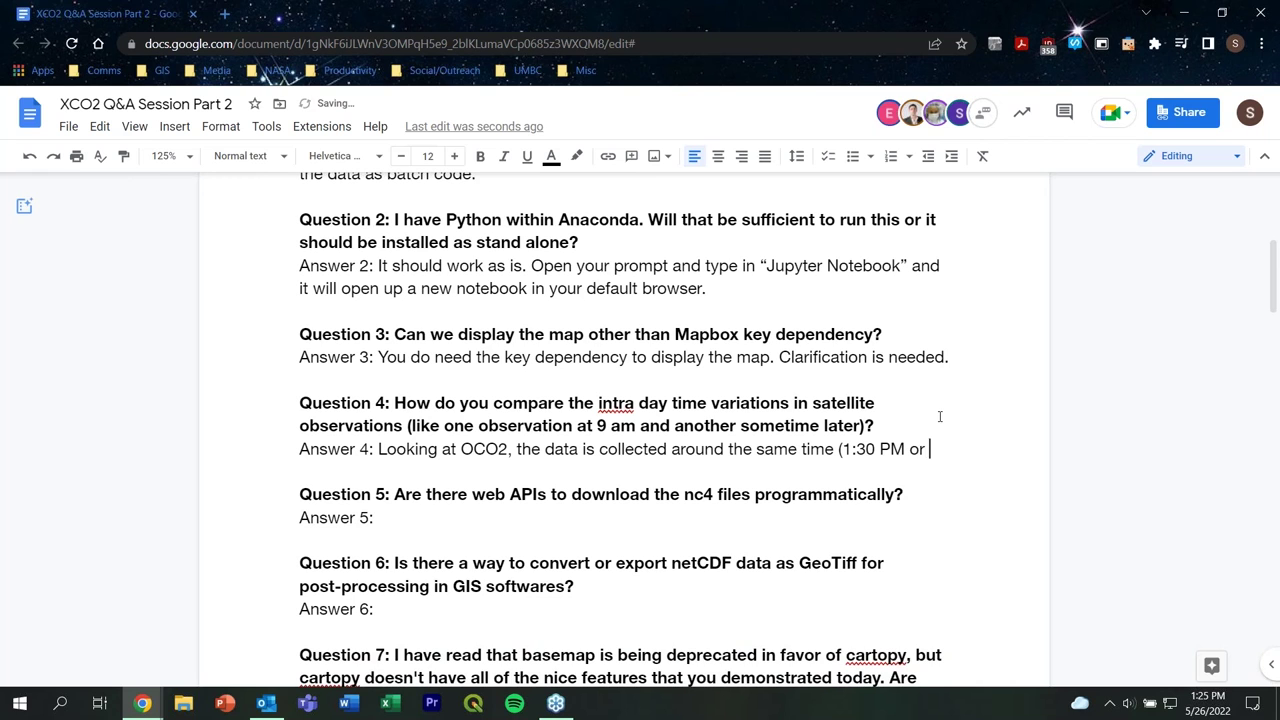
pyautogui.write('13:30)')
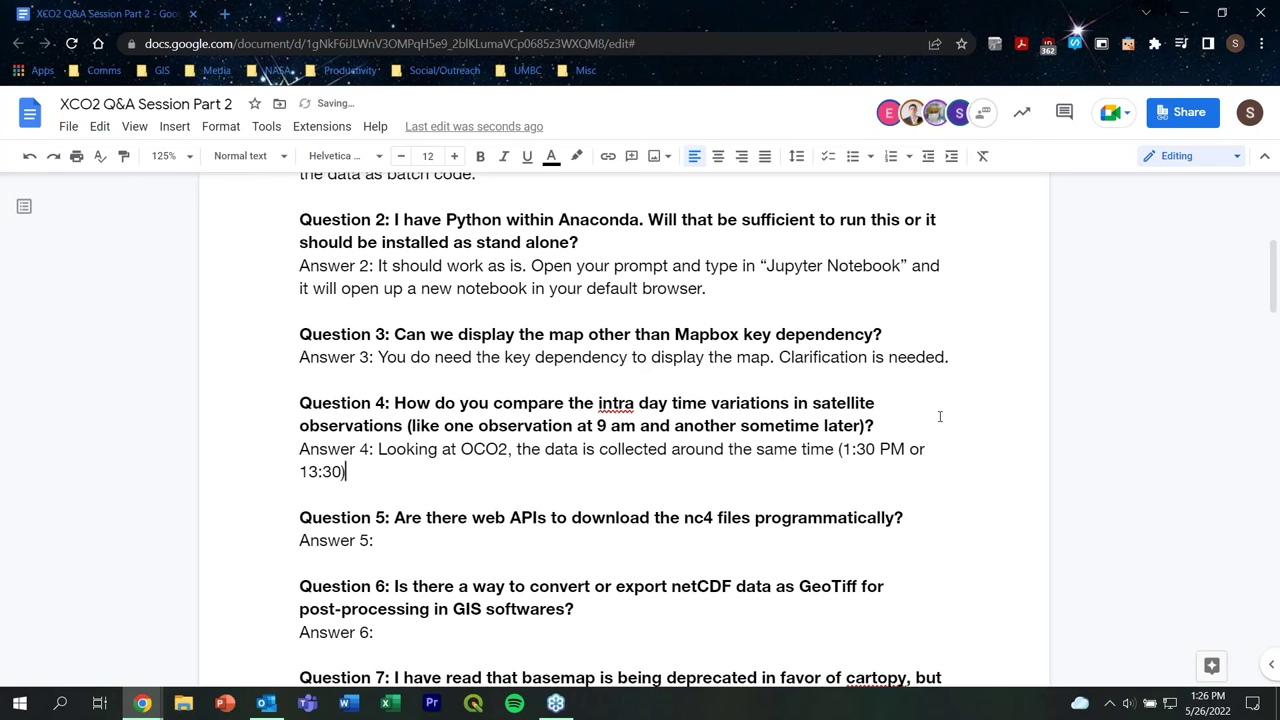
pyautogui.press('BackSpace')
pyautogui.write(',')
pyautogui.press('BackSpace')
pyautogui.write('.')
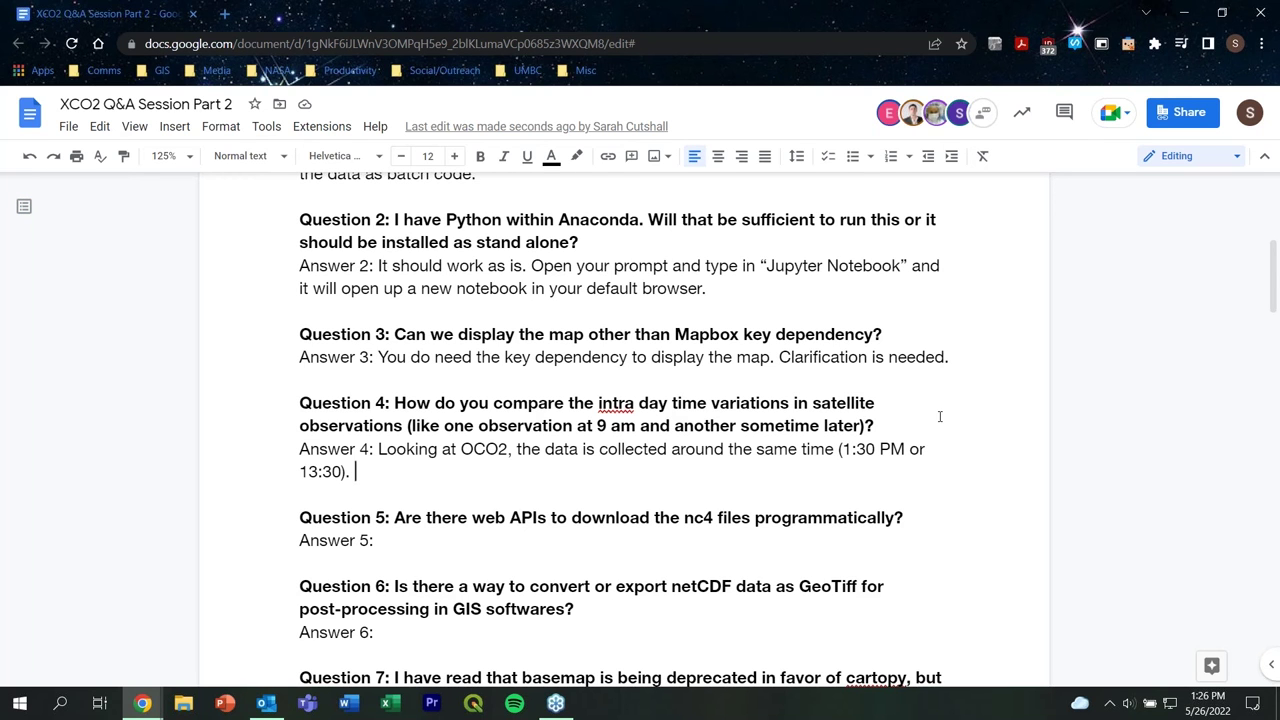
# - Add to Answer 4: "OCO3 on the ISS has a slightly different orbit and data is sometimes collected at varying time frames."
pyautogui.write('OCO3')
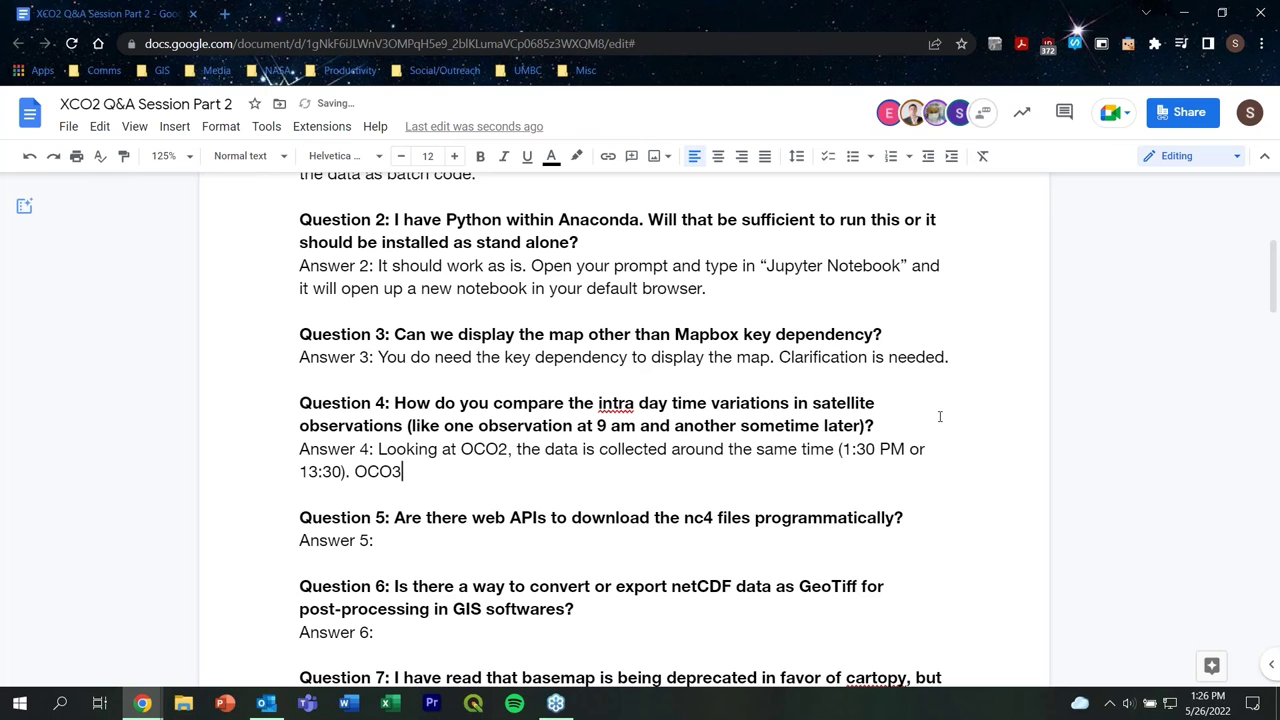
pyautogui.write(' on the ISS has a slightly differ')
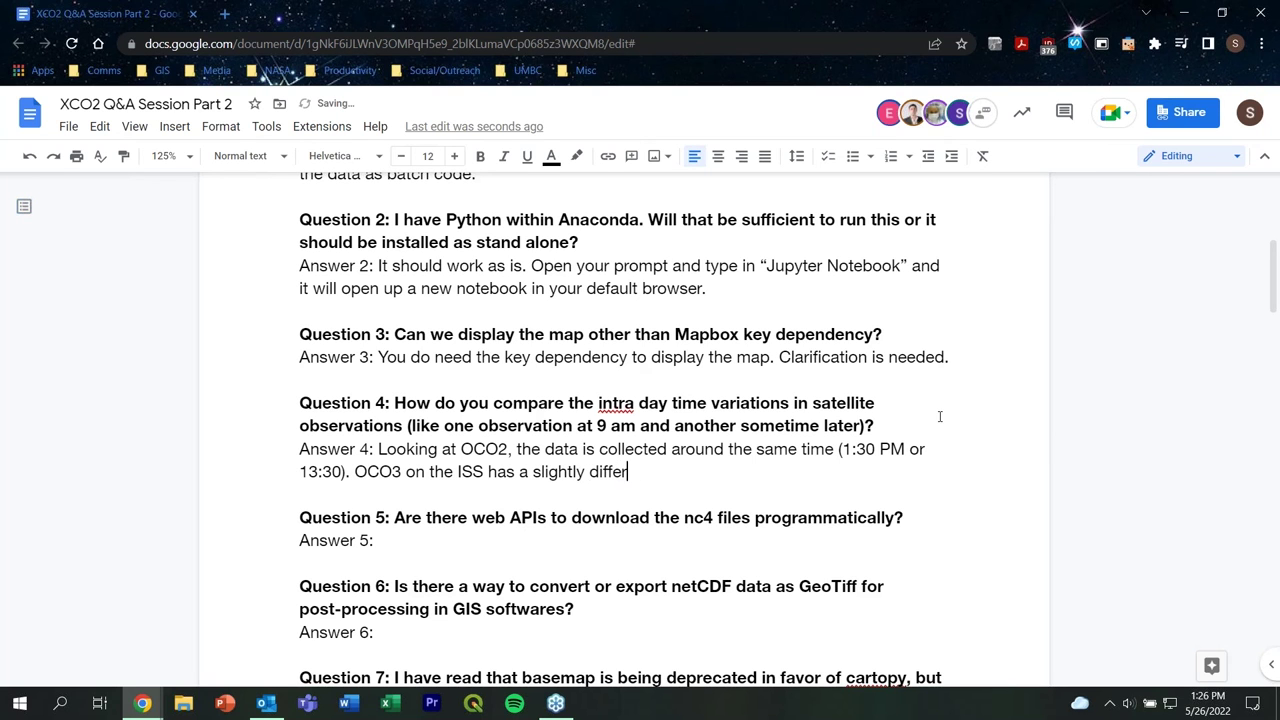
pyautogui.write('ent orbit')
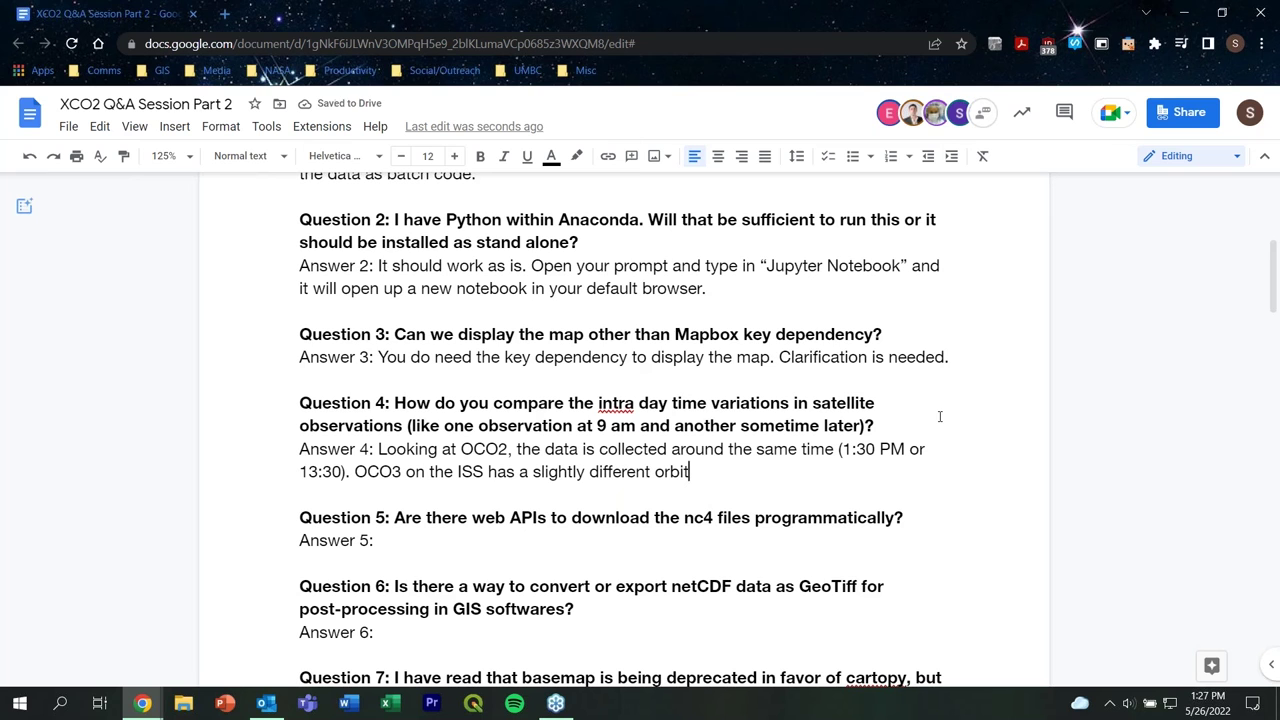
pyautogui.write(' and data ')
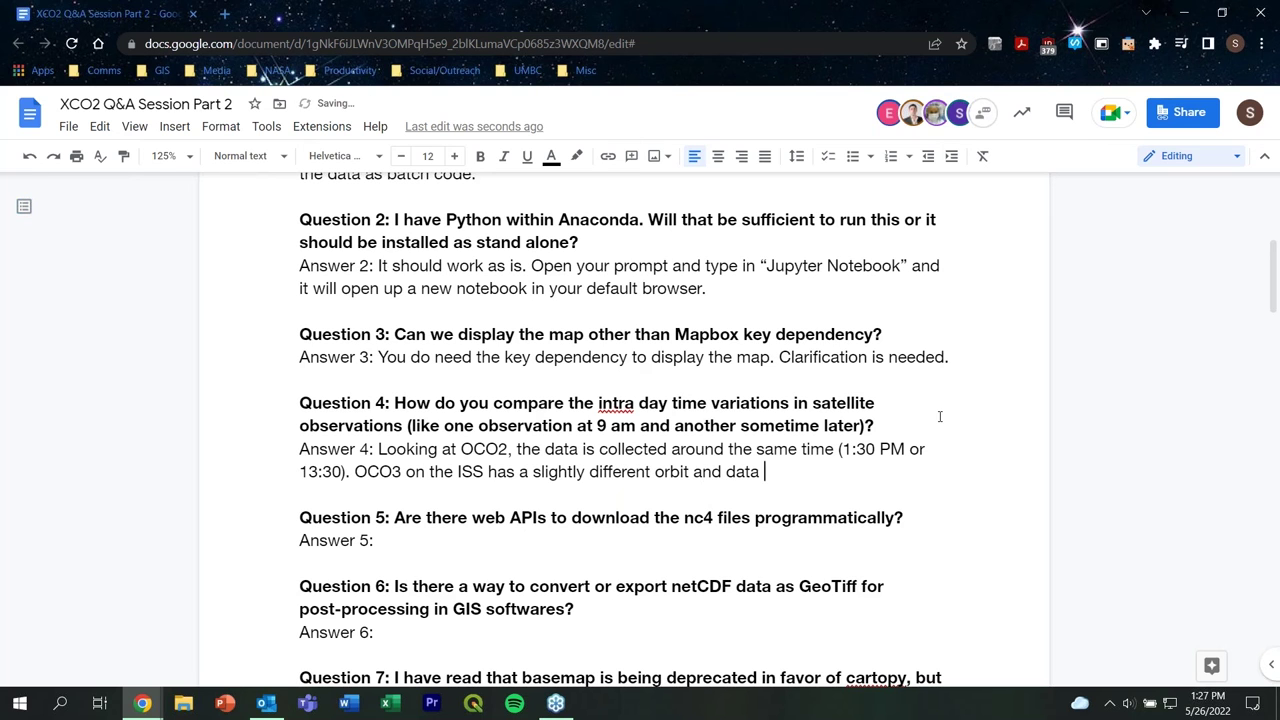
pyautogui.write('is sometime')
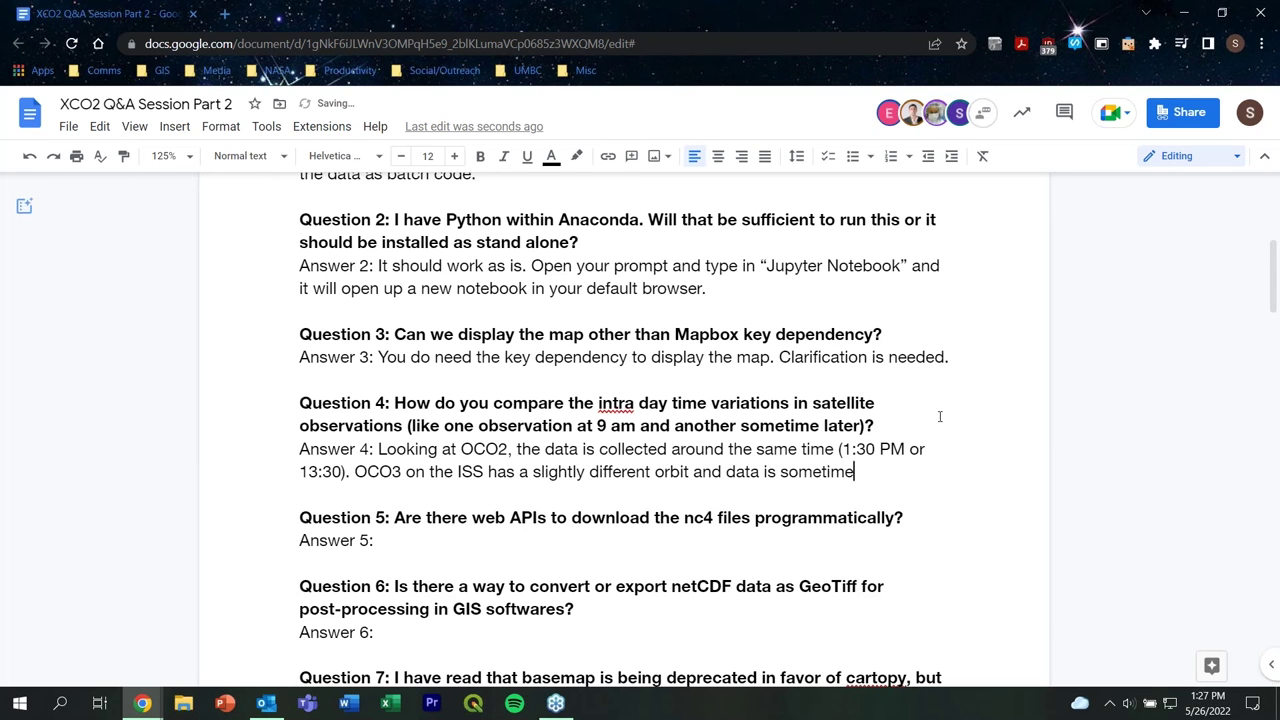
pyautogui.write('s collected at ')
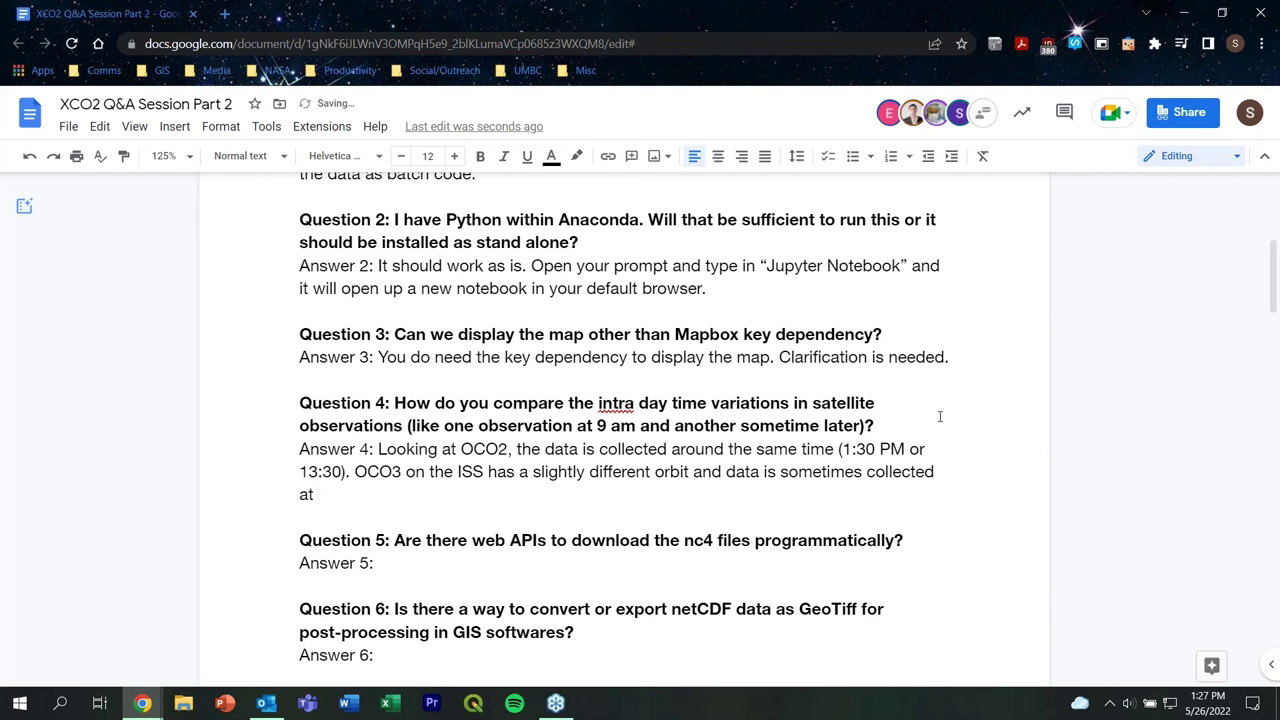
pyautogui.write('varying time frams')
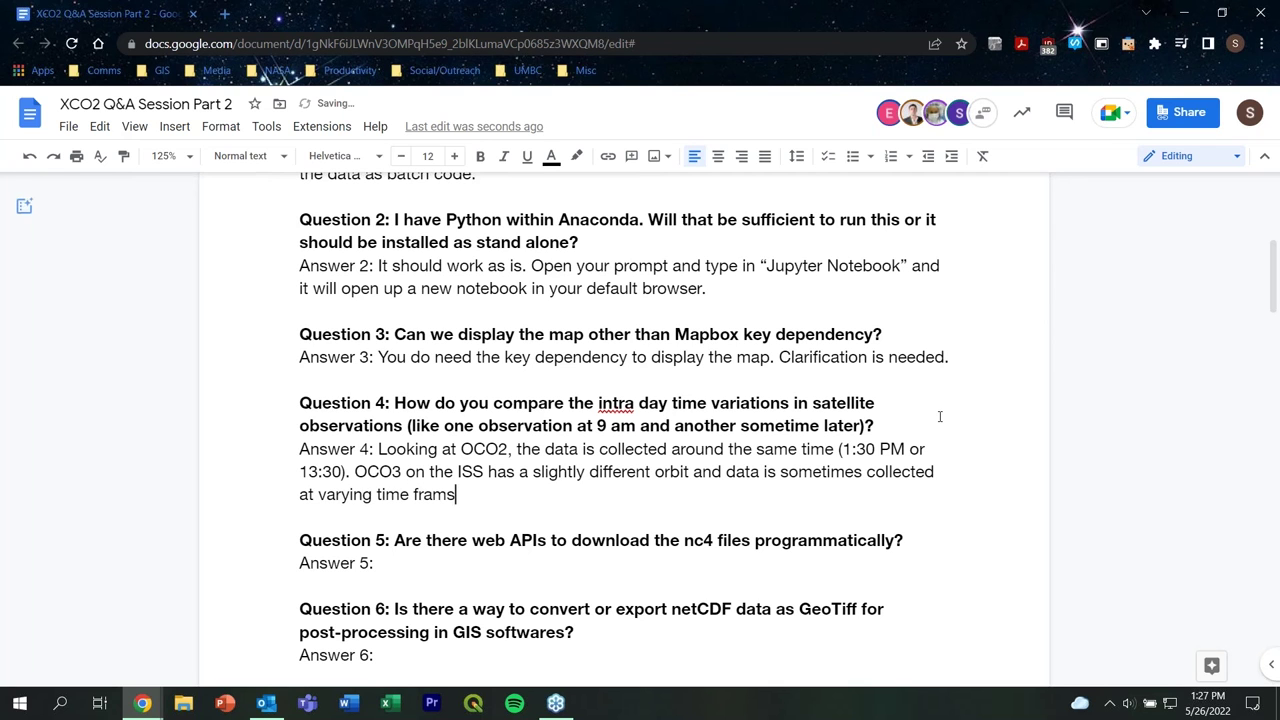
pyautogui.press('BackSpace')
pyautogui.write('es.')
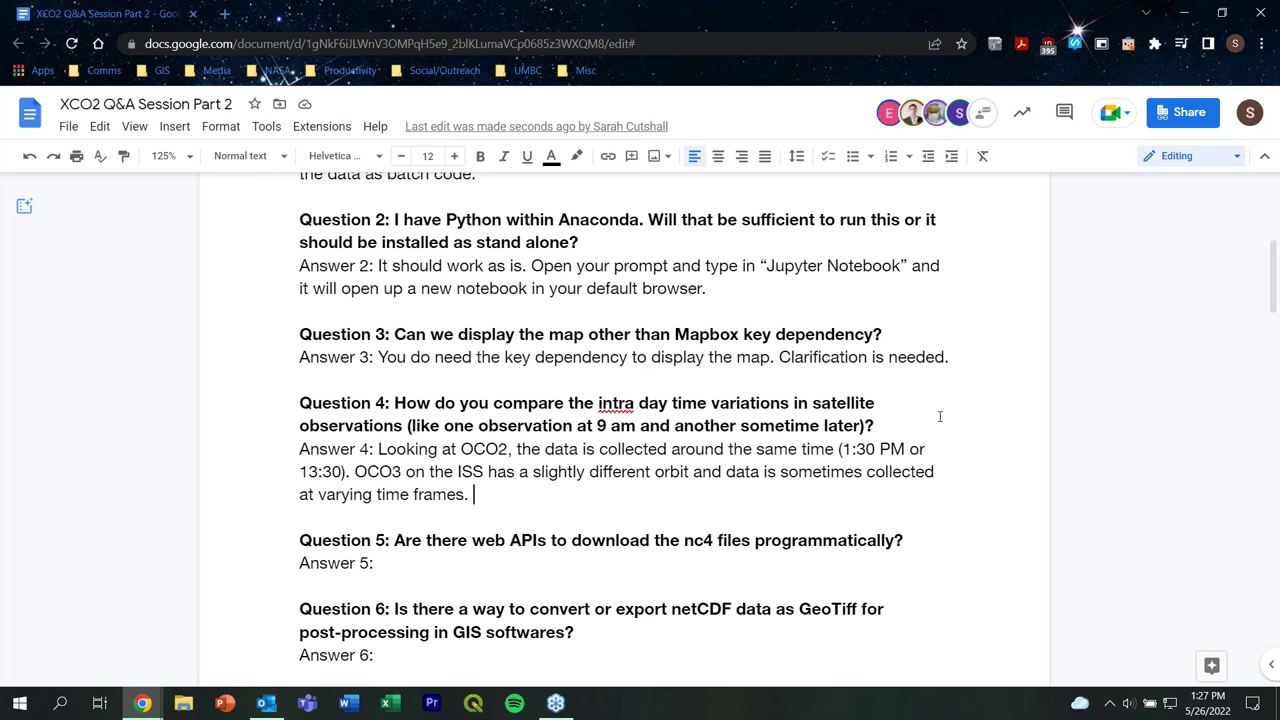
# - Continue Answer 4 with the sentence "When data is compared, the data is colocated."
pyautogui.write('When data is compared')
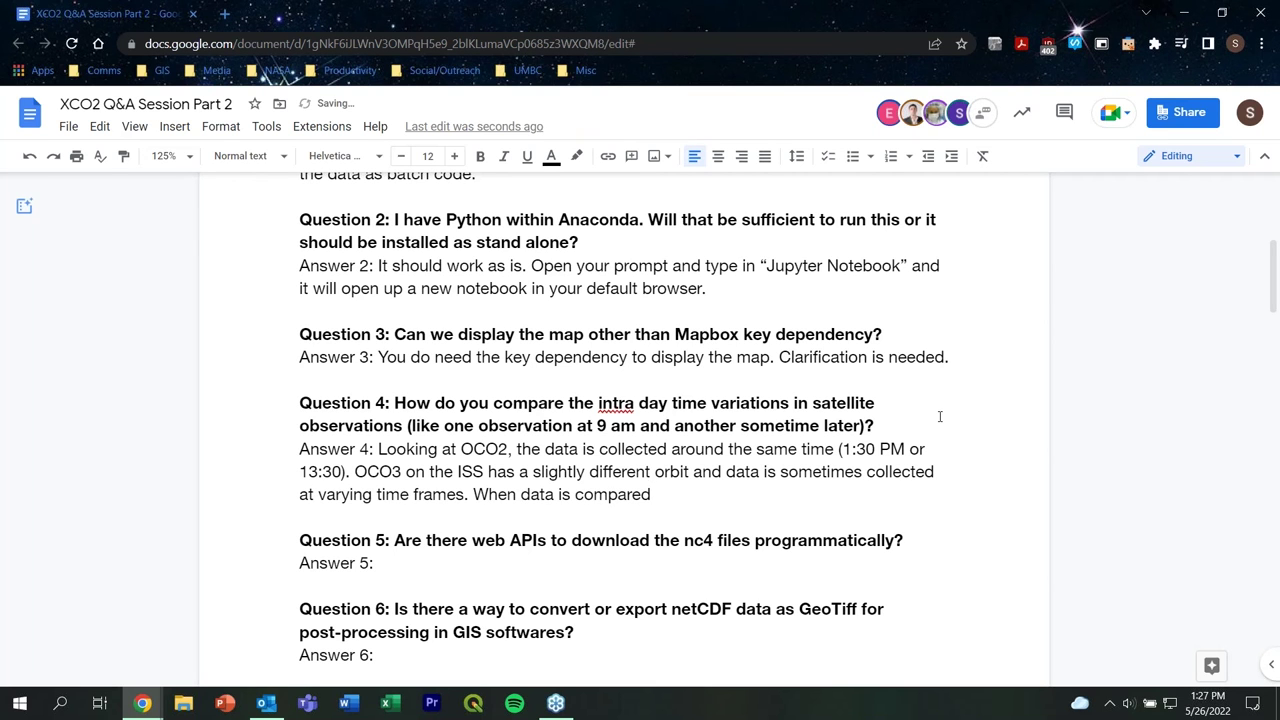
pyautogui.write(', the data is colocated')
pyautogui.press('BackSpace')
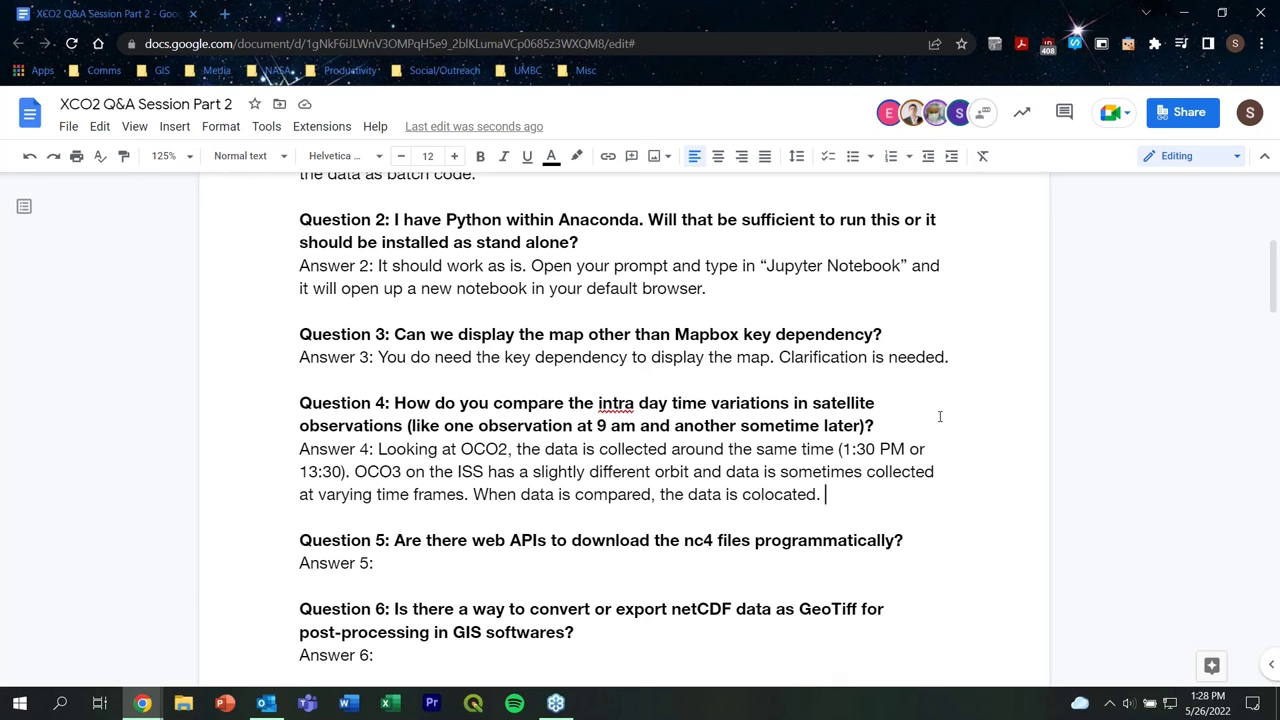
# - Finish Answer 4 with "Over the course of the day, there is variation in CO2 fluxes, with changes being greater closer to the surface."
pyautogui.write('Over the course ')
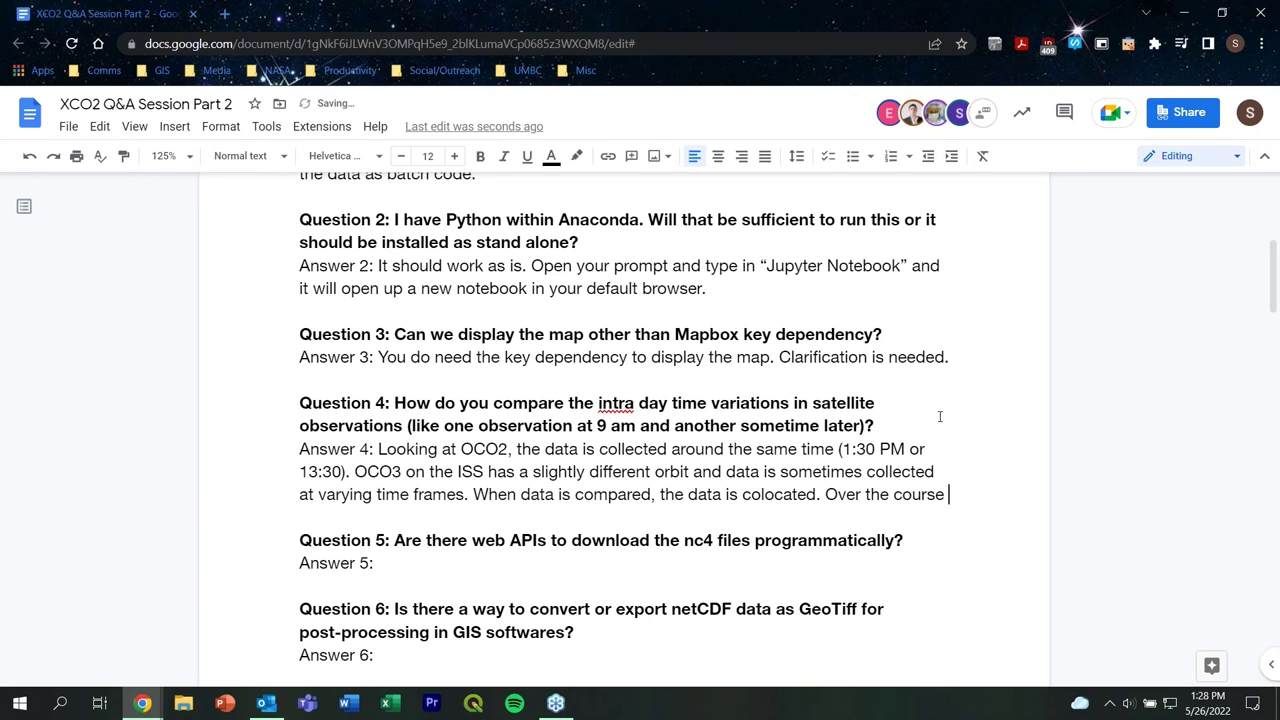
pyautogui.write('of the day, ')
pyautogui.write('there is ')
pyautogui.write('varia')
pyautogui.write('in ')
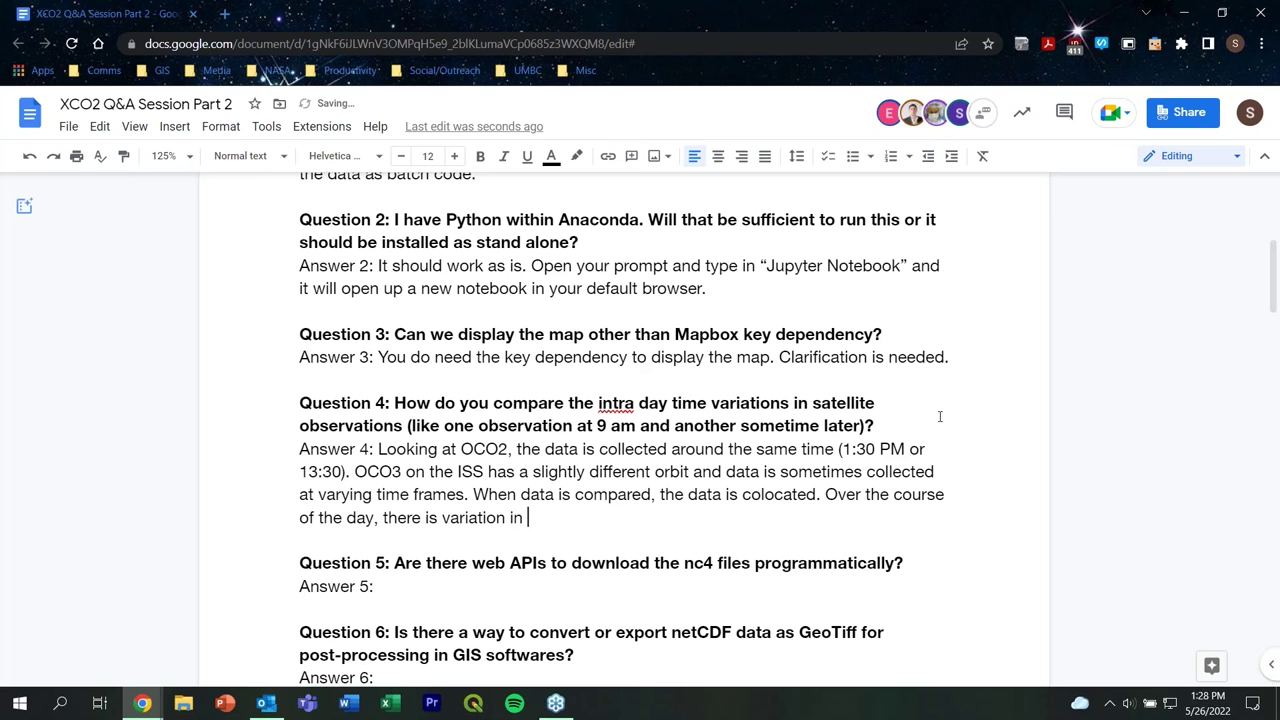
pyautogui.write('CO2 fluxes')
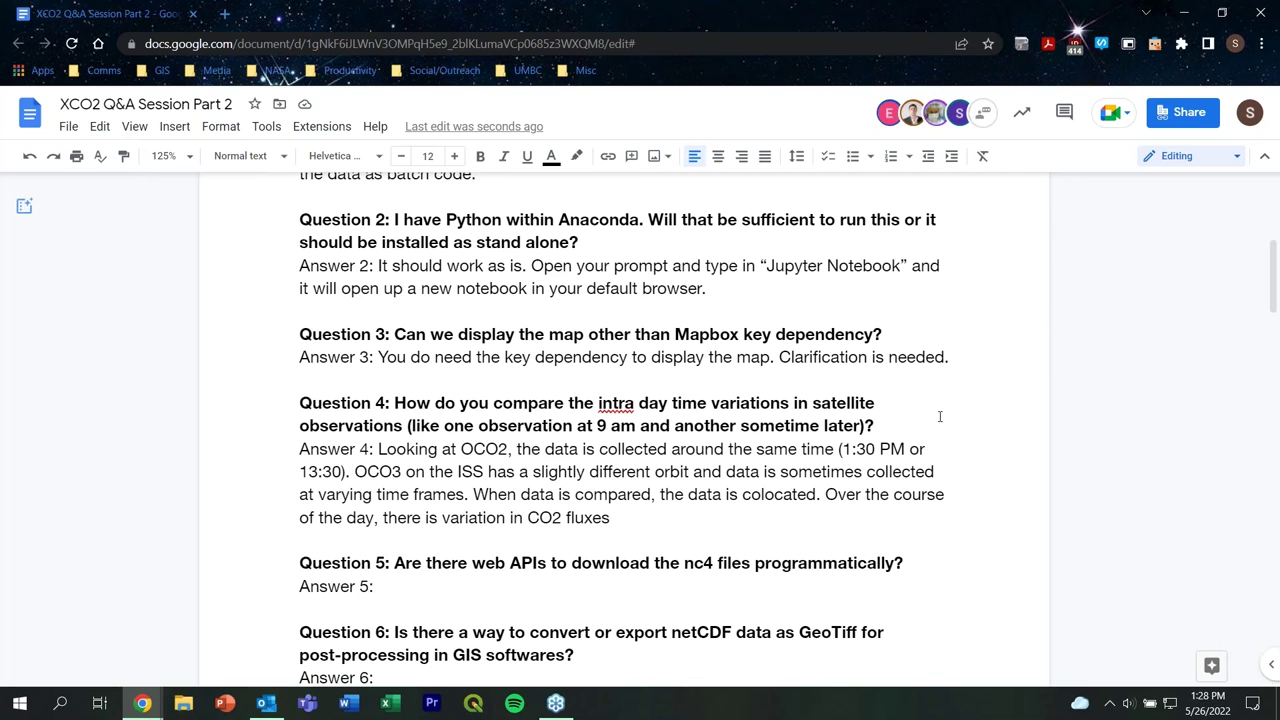
pyautogui.write('.')
pyautogui.press('BackSpace')
pyautogui.press('BackSpace')
pyautogui.write(', with changes ')
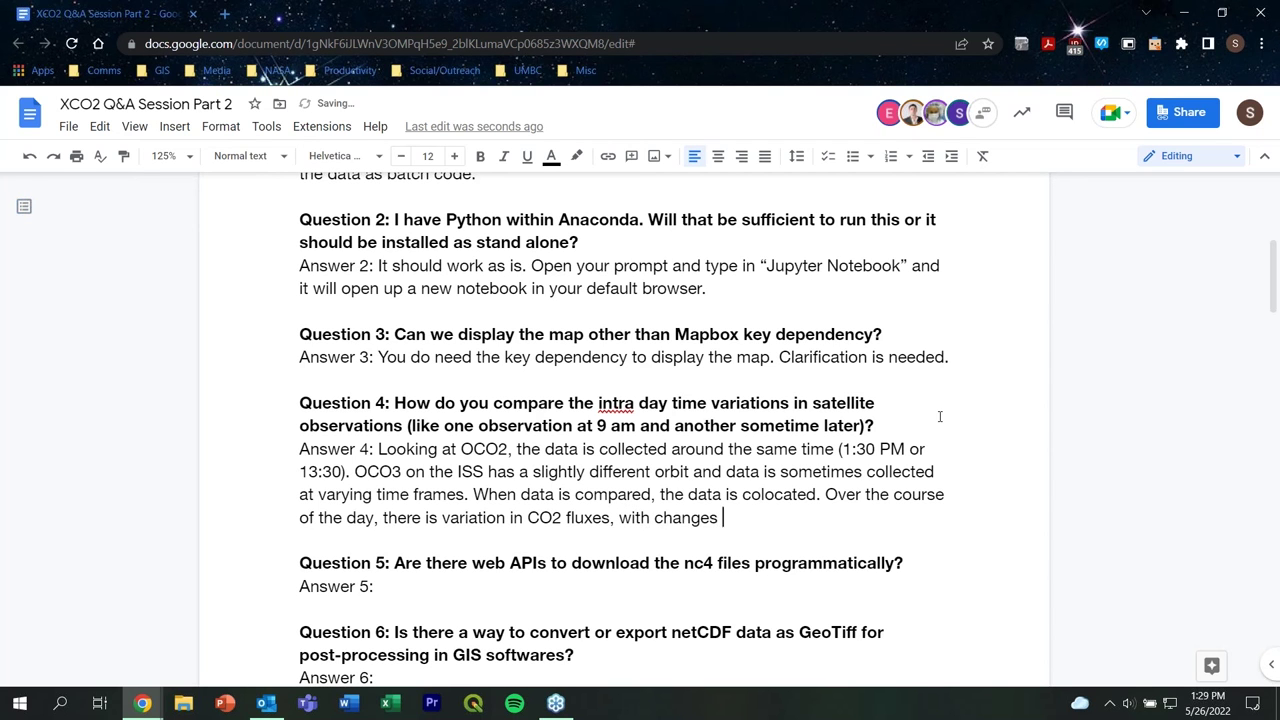
pyautogui.write('being ')
pyautogui.write('greater c')
pyautogui.write('loser ')
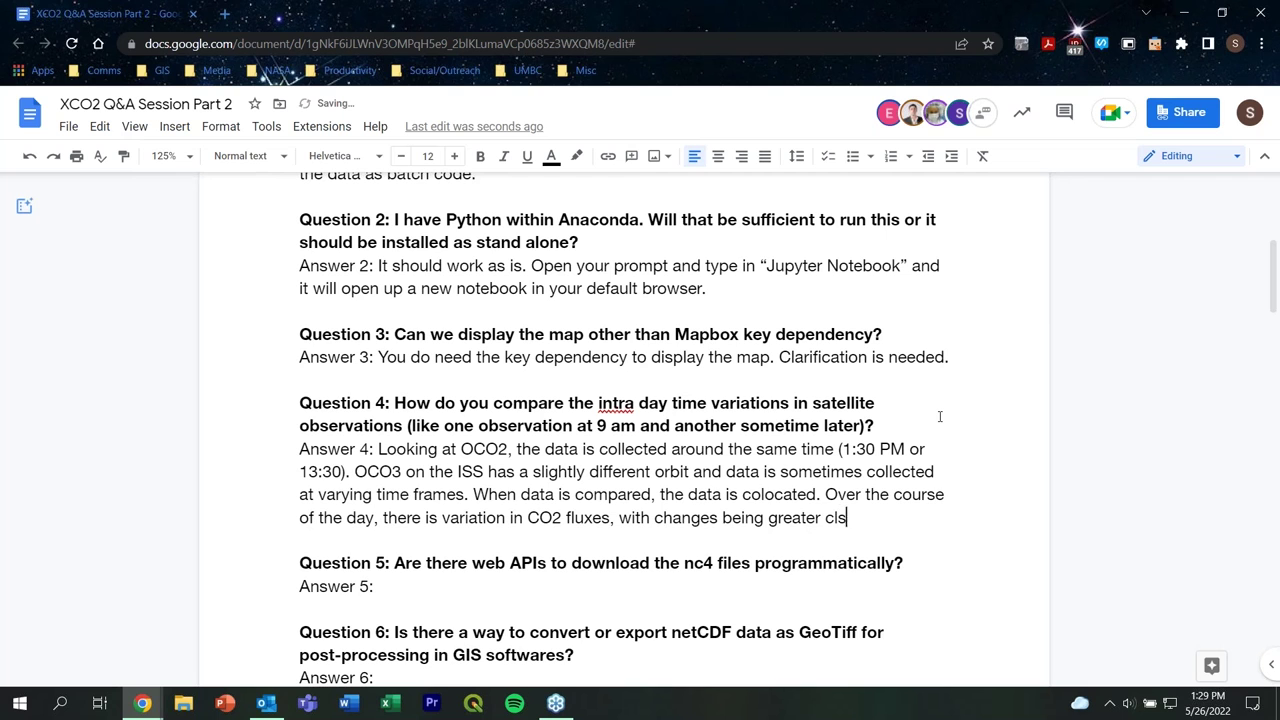
pyautogui.write('to the surfc')
pyautogui.press('BackSpace')
pyautogui.write('ace.')
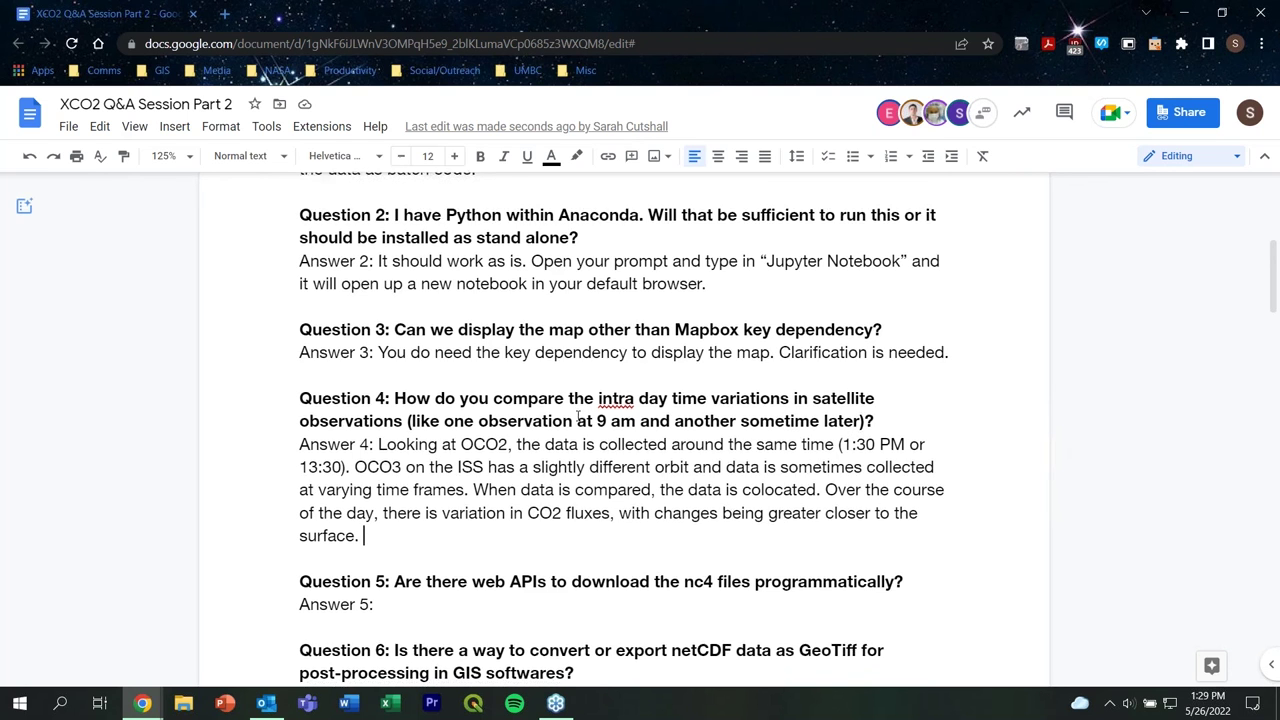
# - Answer Question 5: "There is not one specific web API we can recall, but this is something we can look into further."
pyautogui.scroll(-2, 432, 430)
pyautogui.click(434, 440)
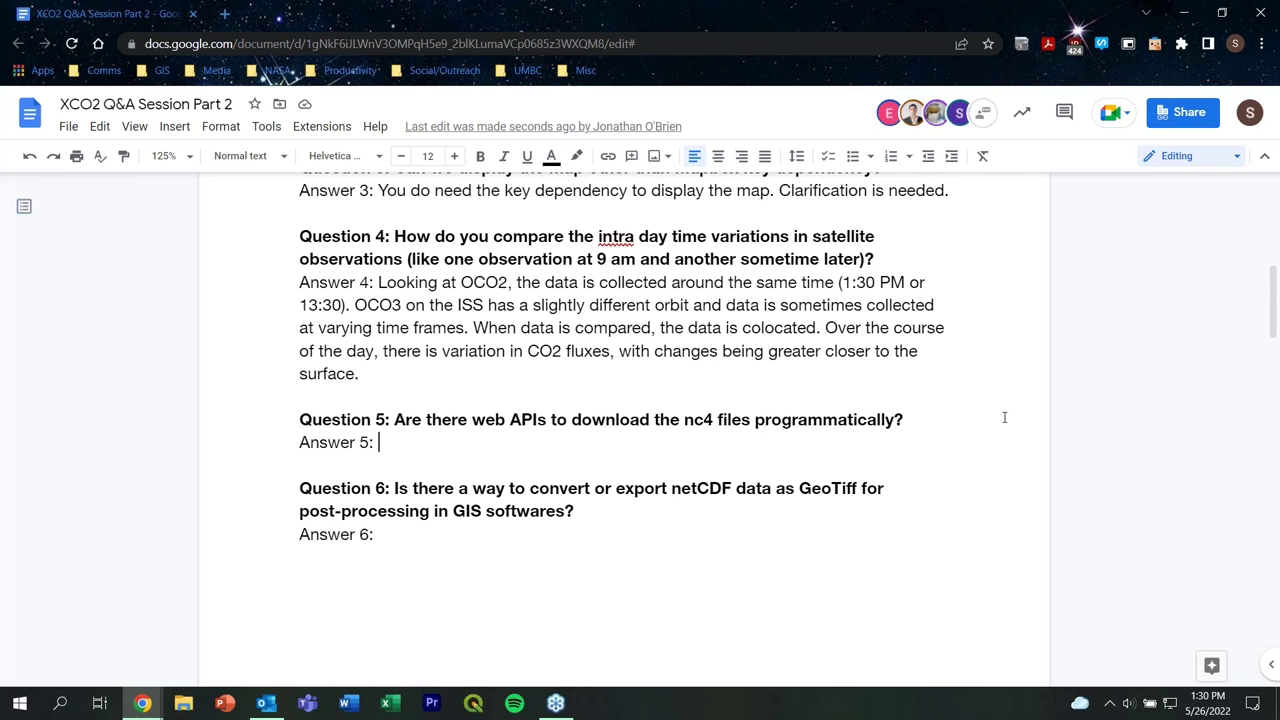
pyautogui.write('I c')
pyautogui.press('BackSpace')
pyautogui.press('BackSpace')
pyautogui.press('BackSpace')
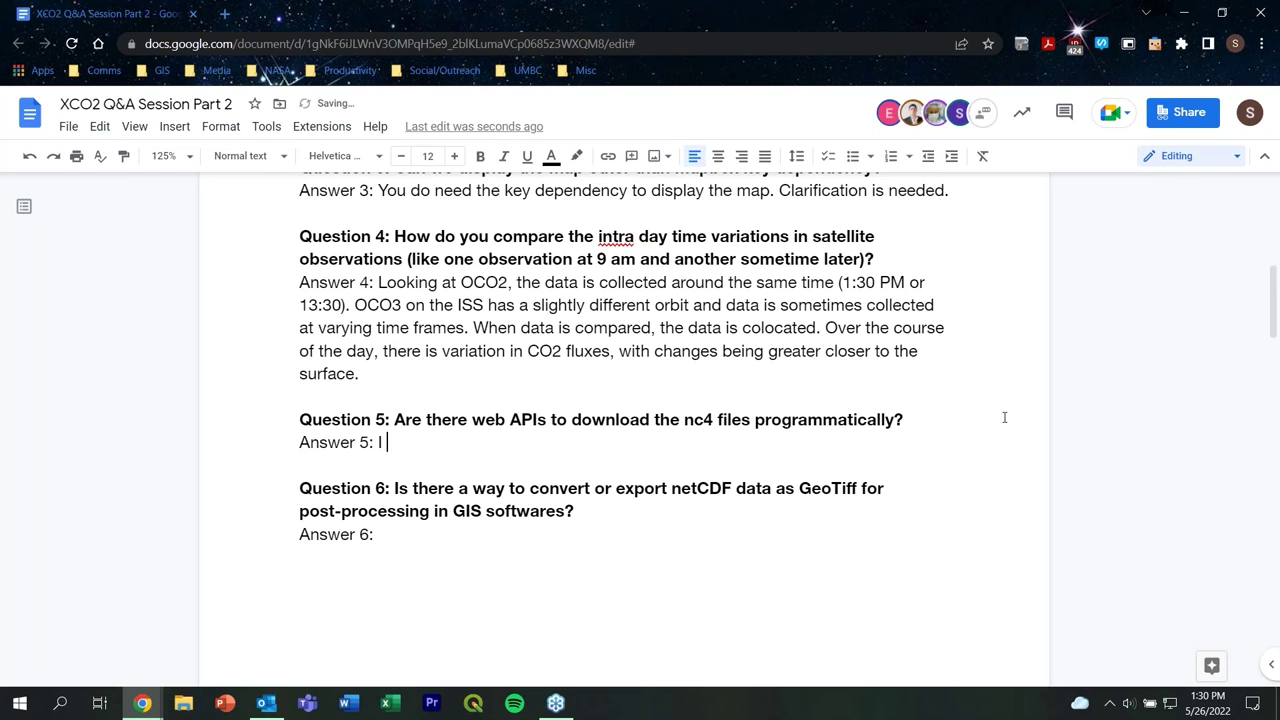
pyautogui.write('There is not one ')
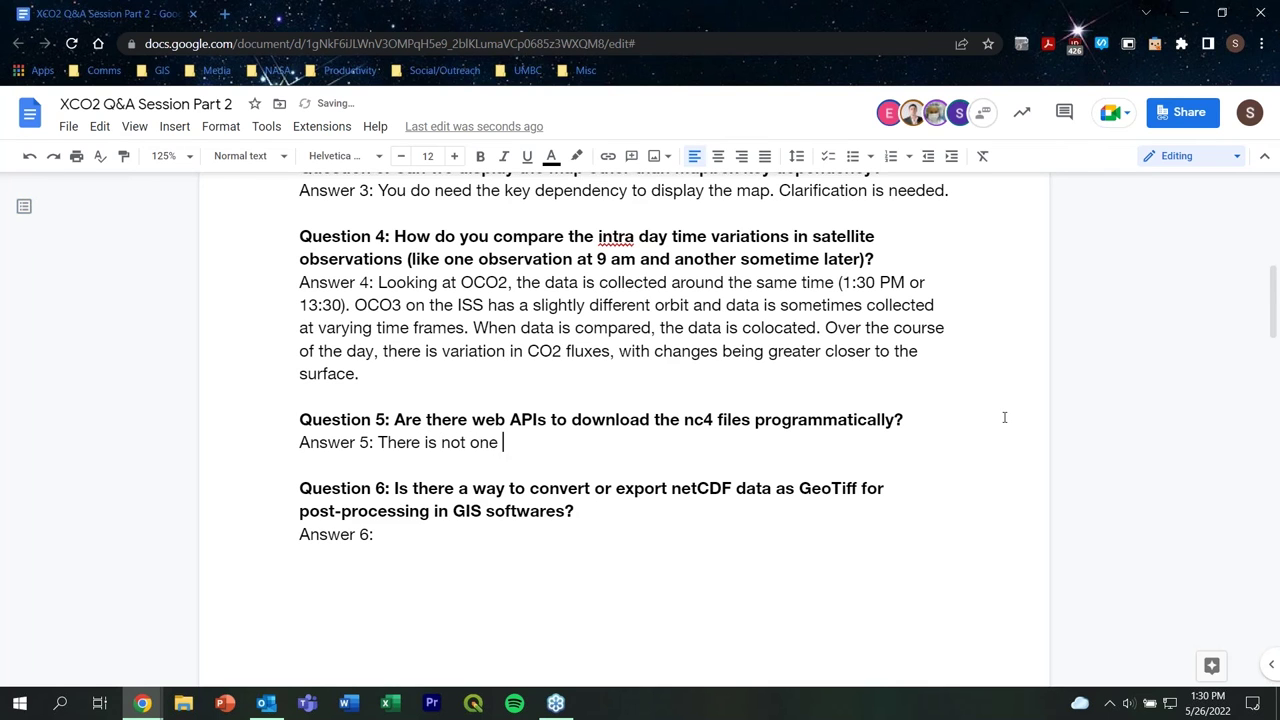
pyautogui.write('specific web API ')
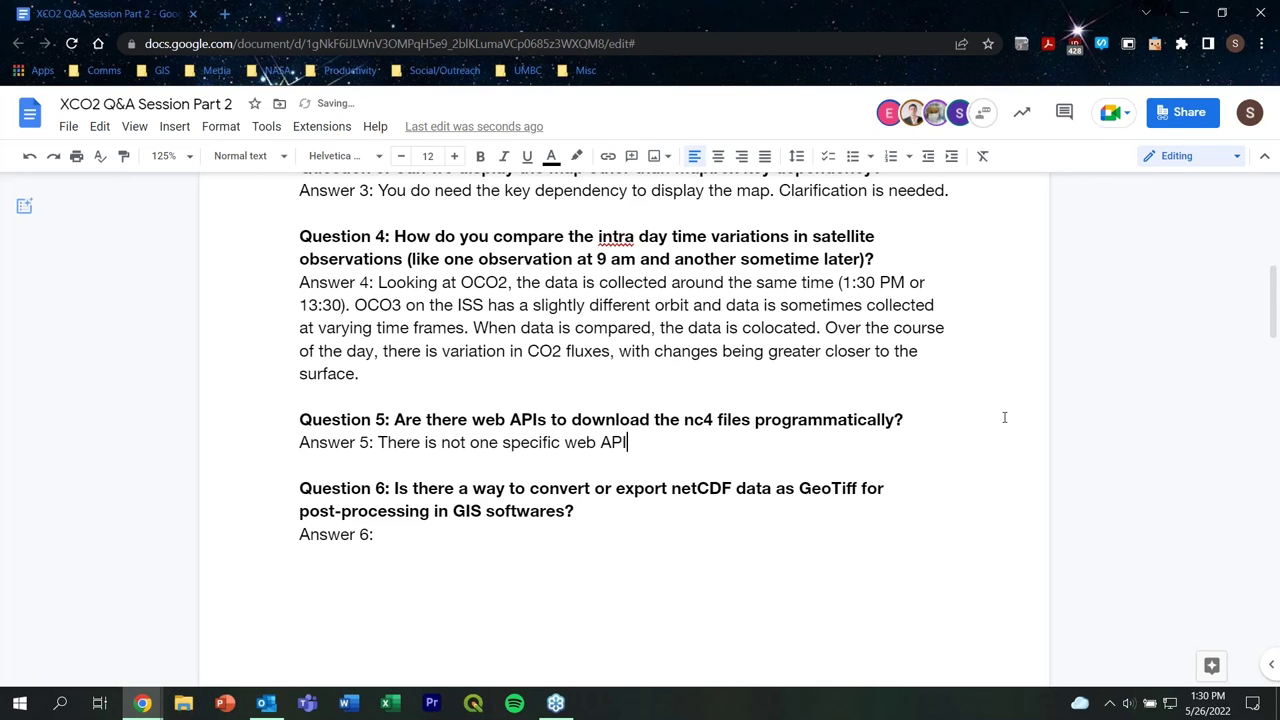
pyautogui.write('we can recall, but t')
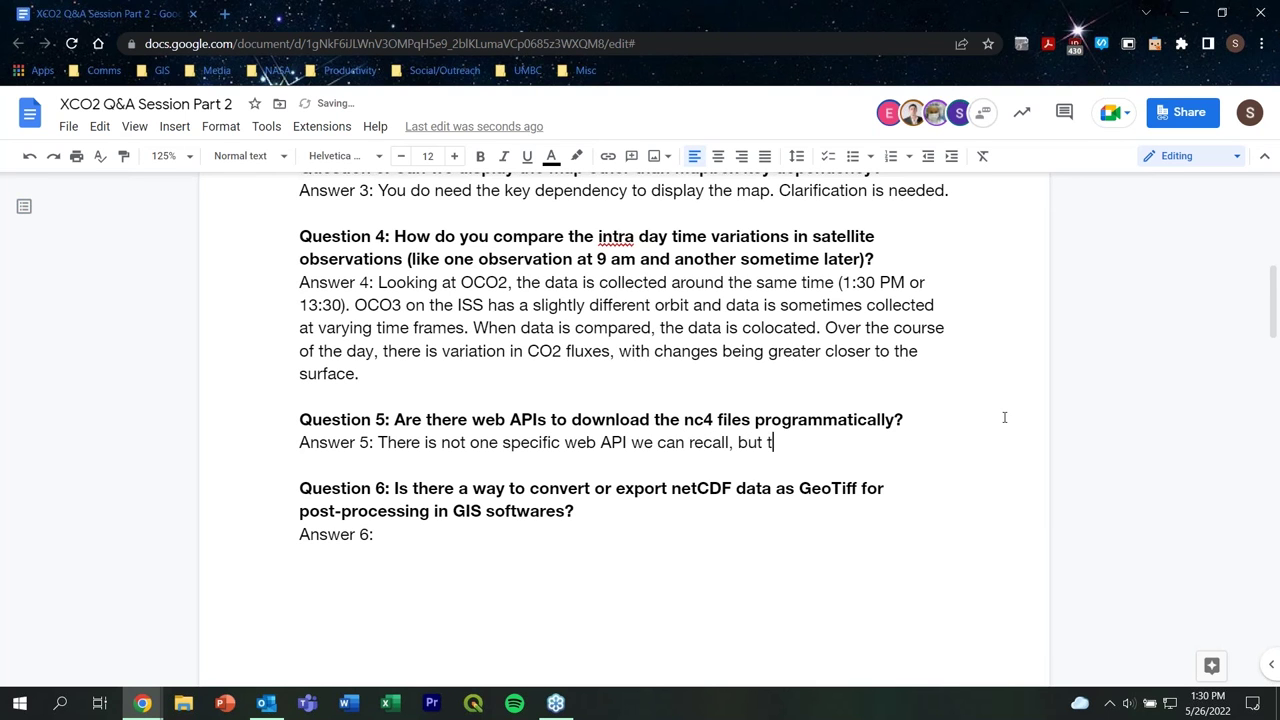
pyautogui.write('his is some')
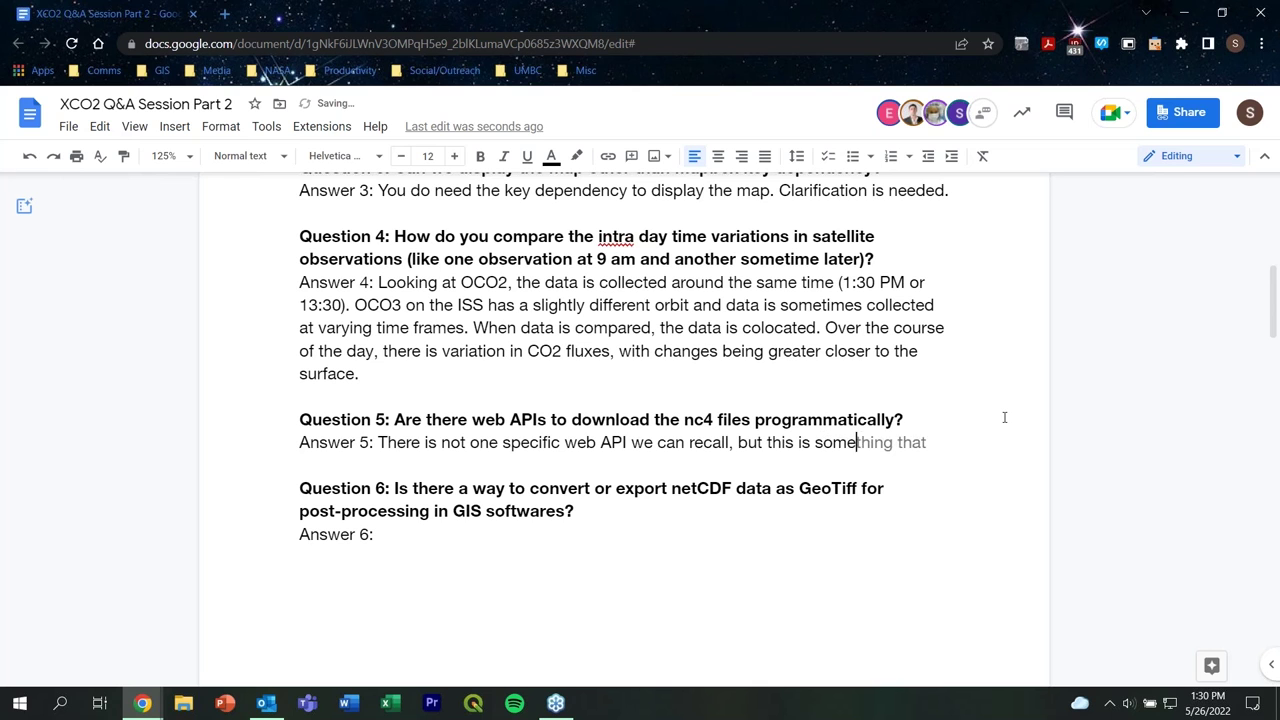
pyautogui.write('thing we can look into ')
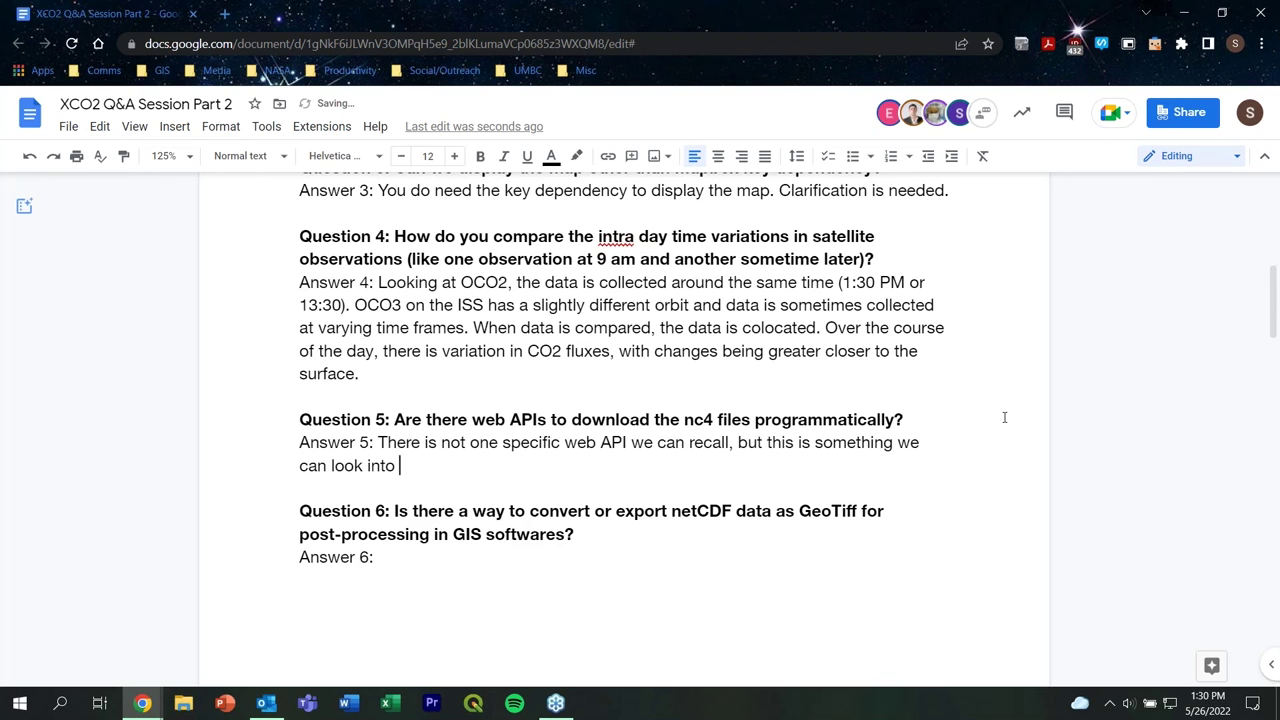
pyautogui.write('further.')
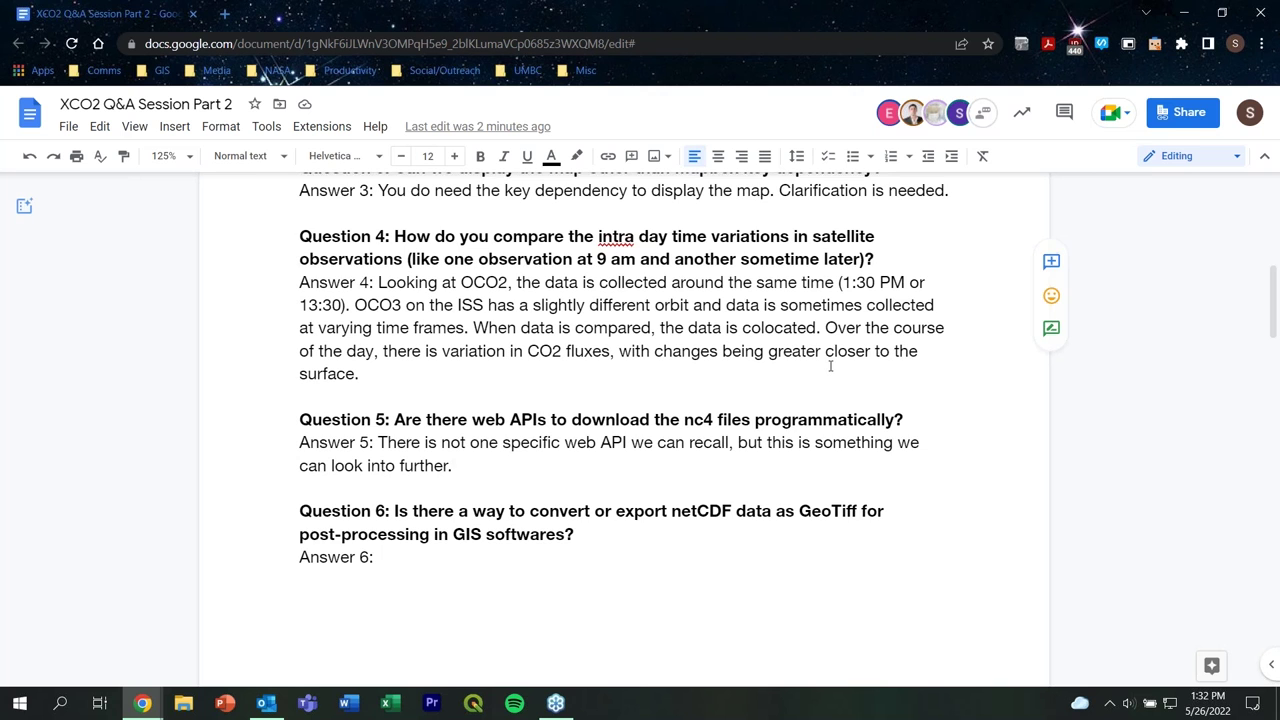
# - Begin Answer 6 with "There is not an official way to do so via code, but it is possible. We are working on"
pyautogui.scroll(-2, 848, 437)
pyautogui.click(404, 384)
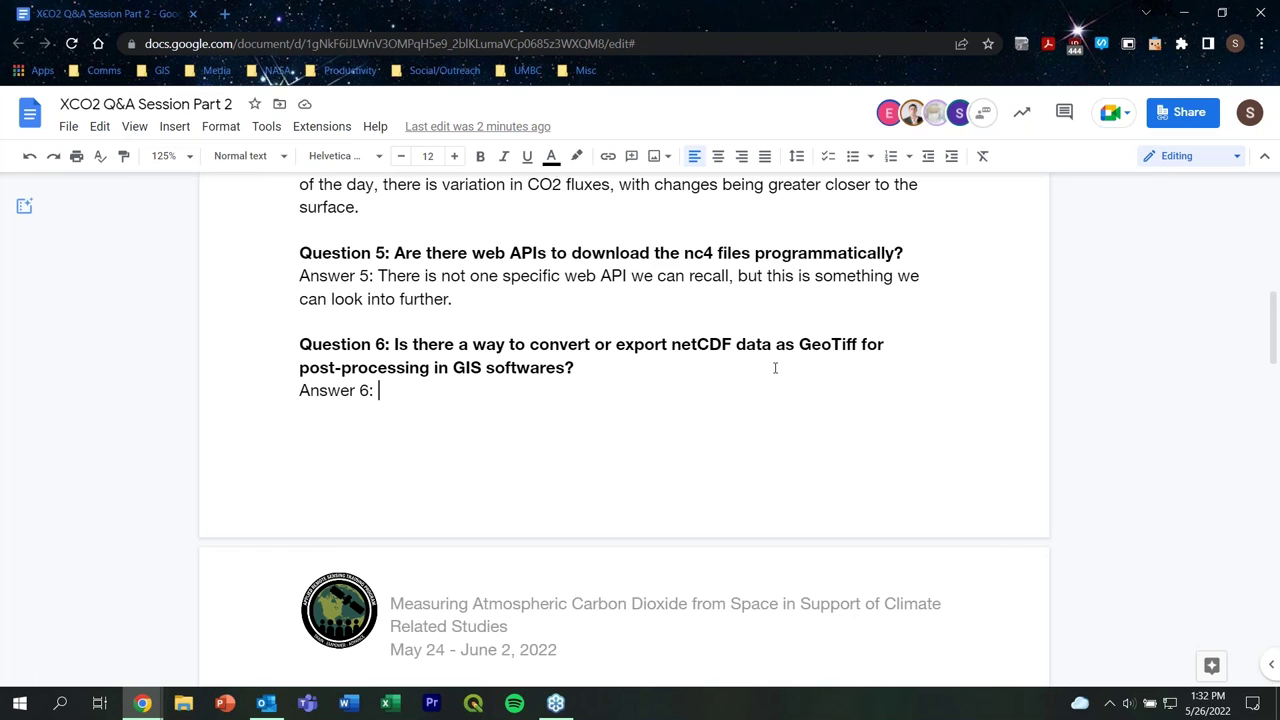
pyautogui.write('There is a')
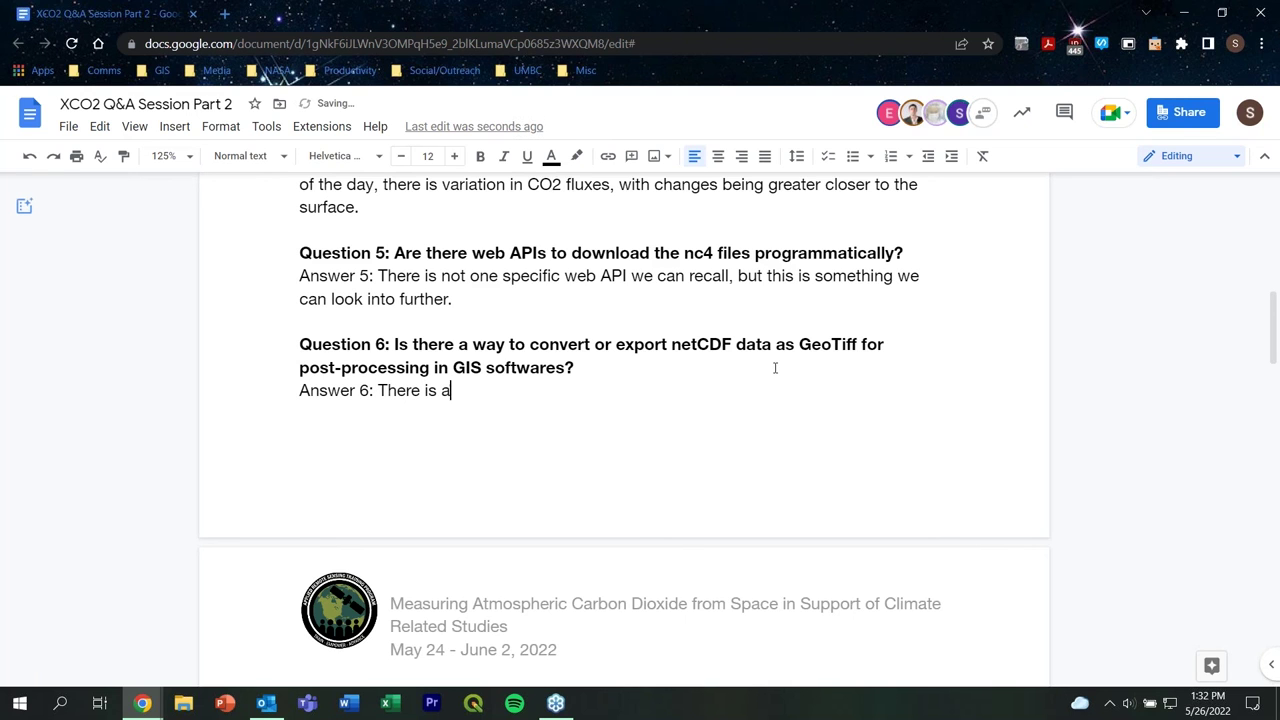
pyautogui.press('BackSpace')
pyautogui.write('not an official way to')
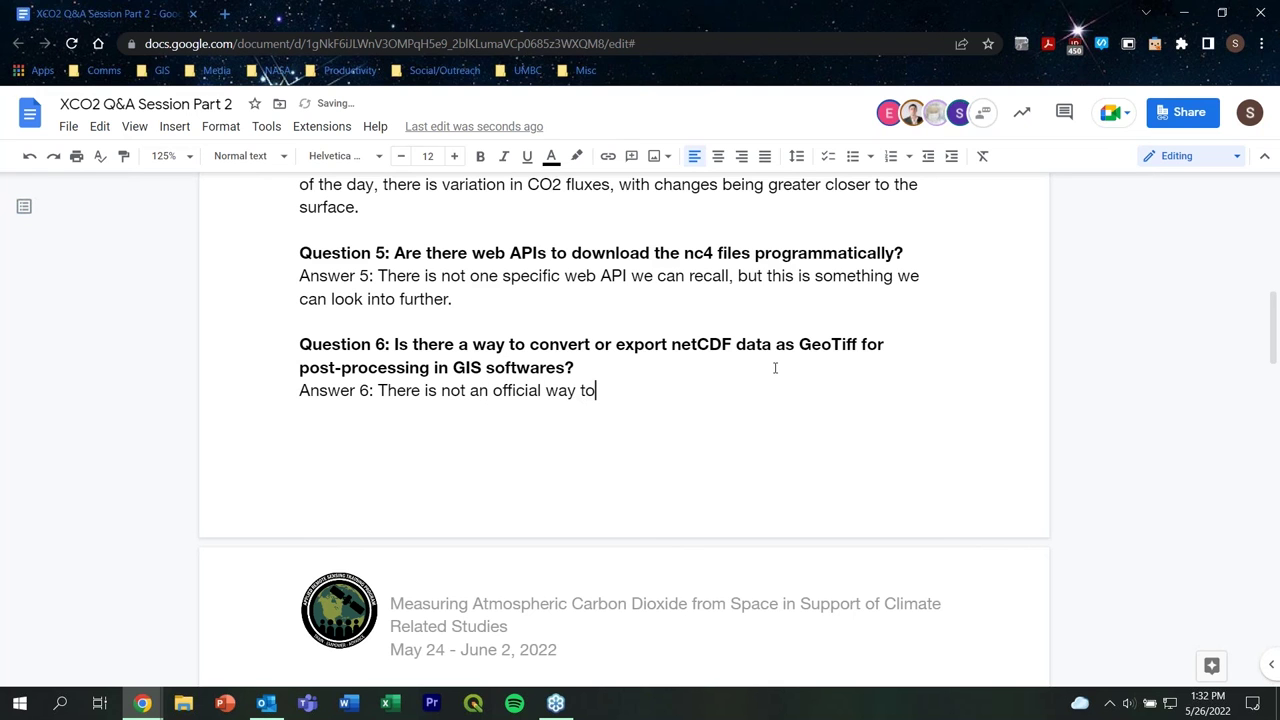
pyautogui.press('BackSpace')
pyautogui.write('o do so, but it is ')
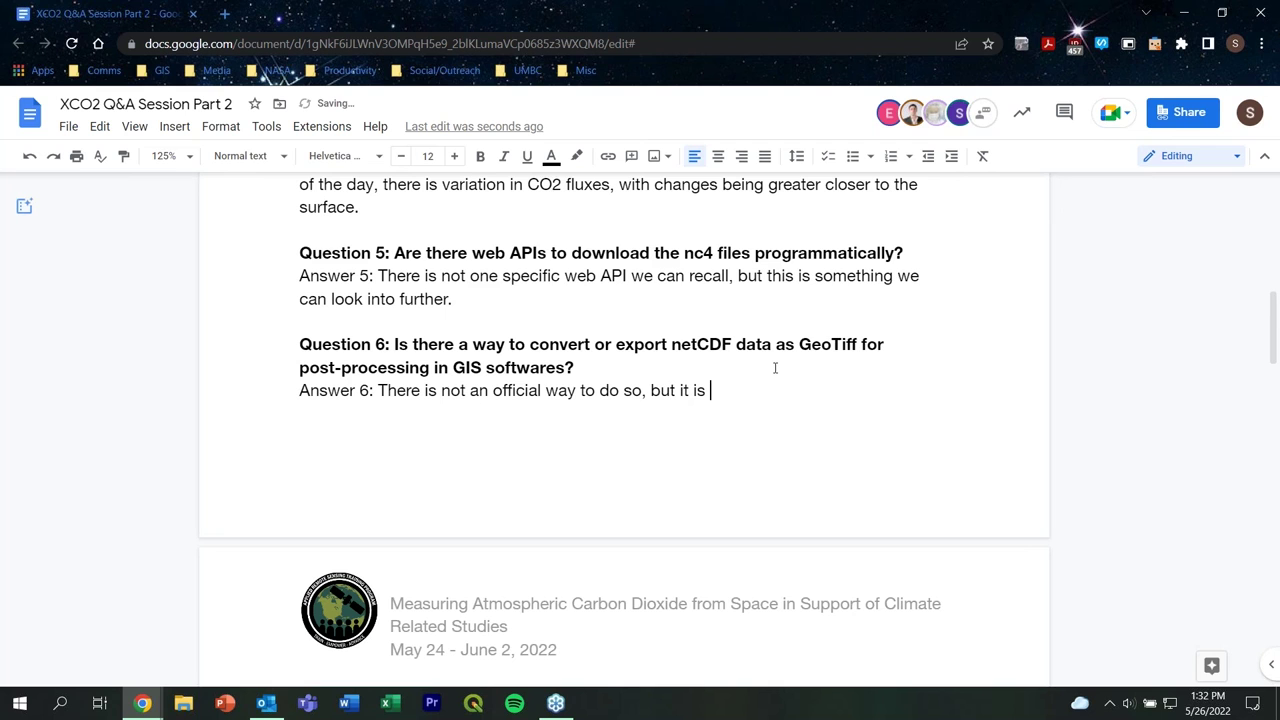
pyautogui.write('possible. We are ')
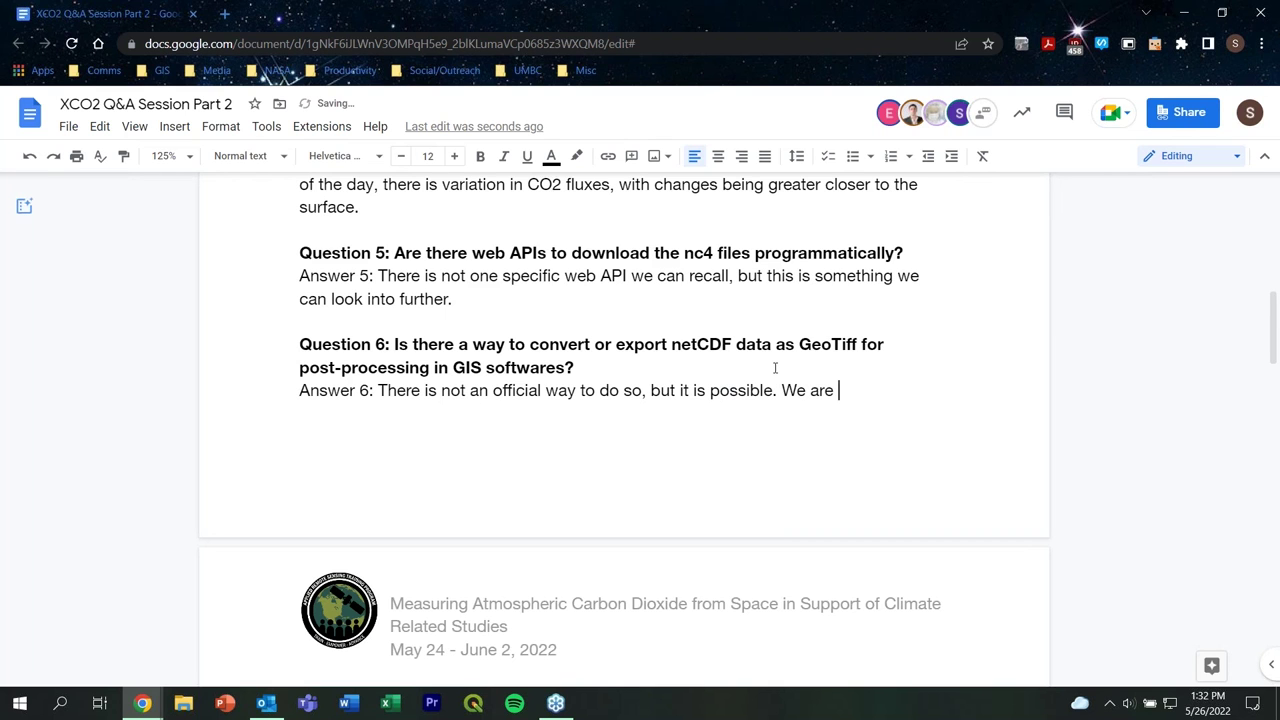
pyautogui.write('working on')
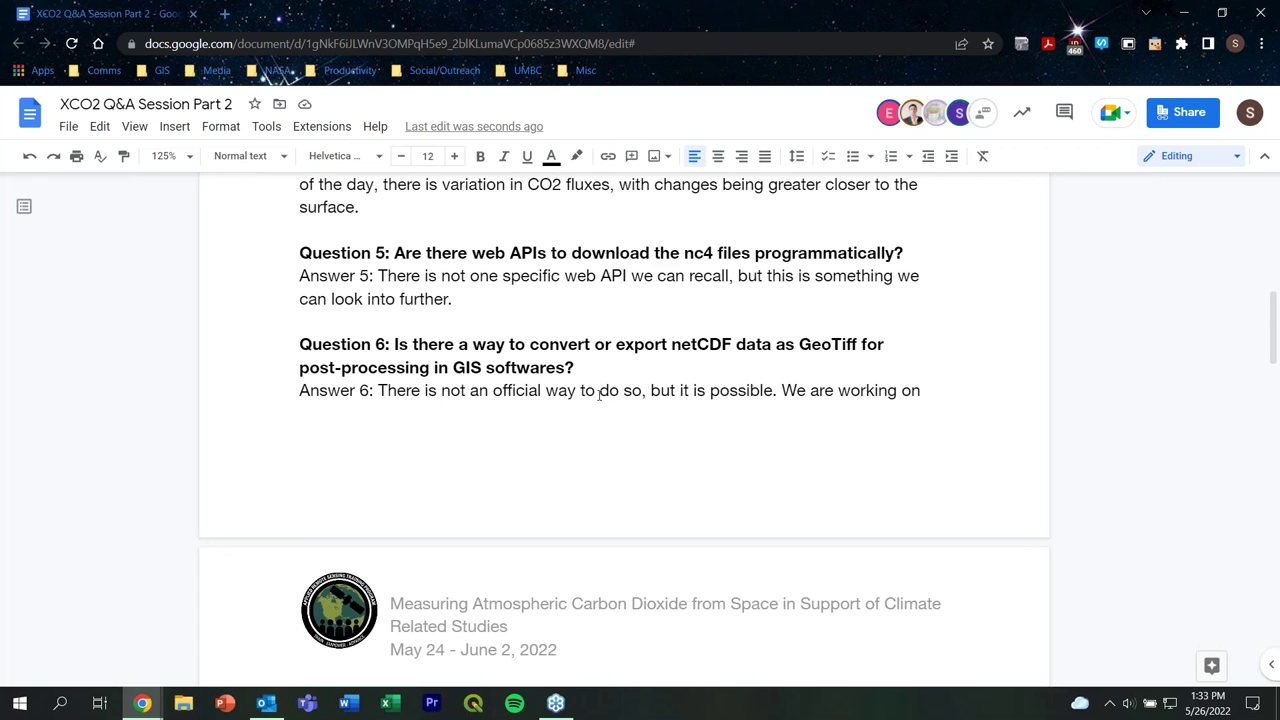
pyautogui.click(643, 392)
pyautogui.write('via code')
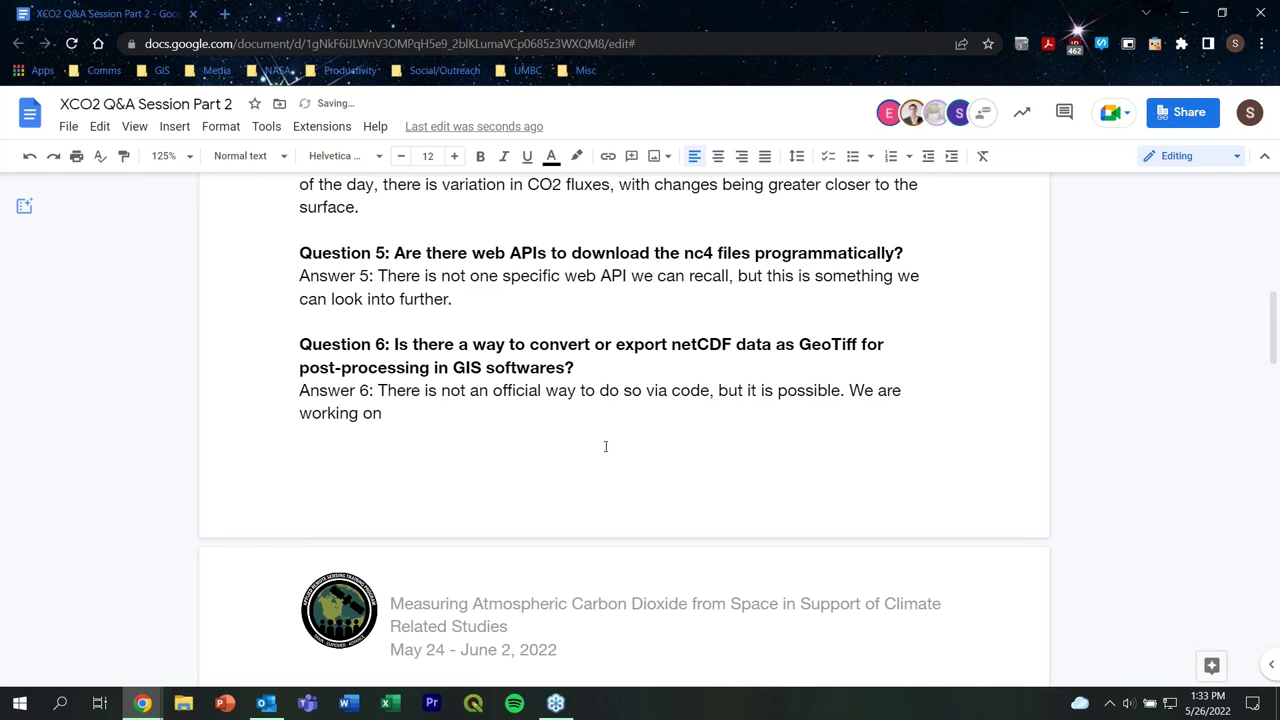
# - Complete the second sentence of Answer 6 with "making it publicly available."
pyautogui.click(508, 414)
pyautogui.write('m')
pyautogui.press('BackSpace')
pyautogui.write('make')
pyautogui.press('BackSpace')
pyautogui.write('ing it p')
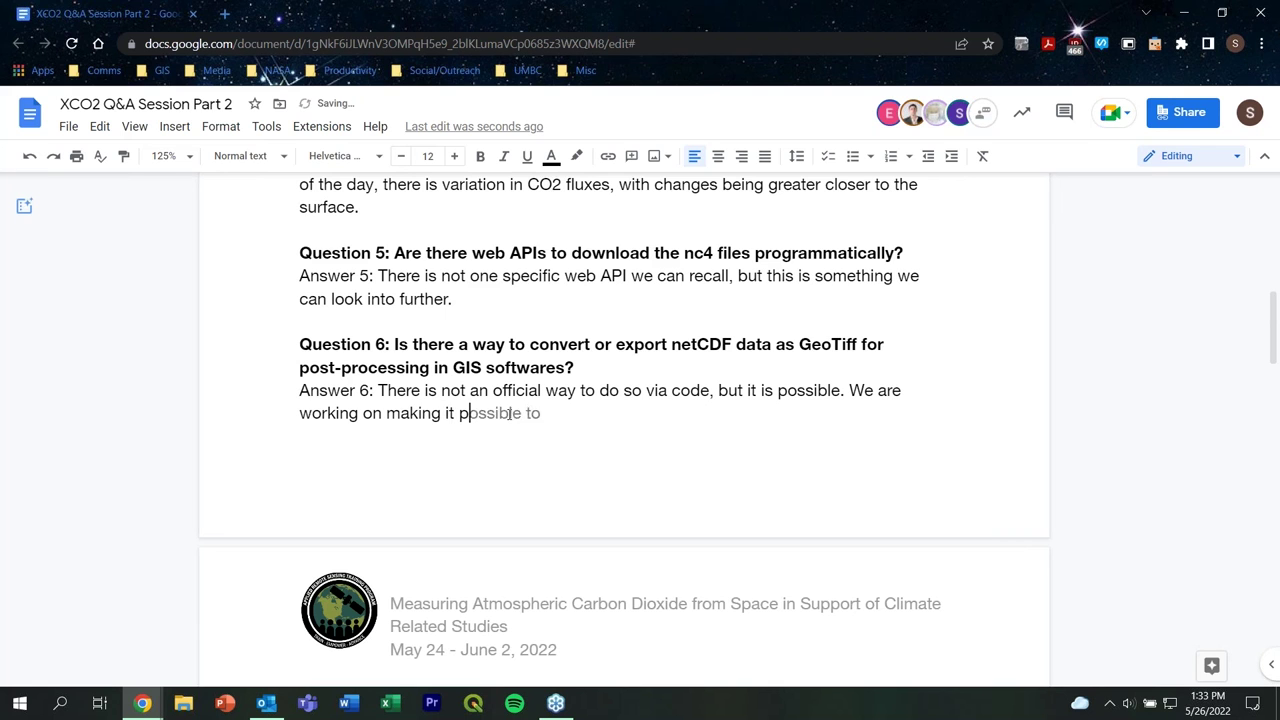
pyautogui.write('ublicly')
pyautogui.press('Tab')
pyautogui.write('.')
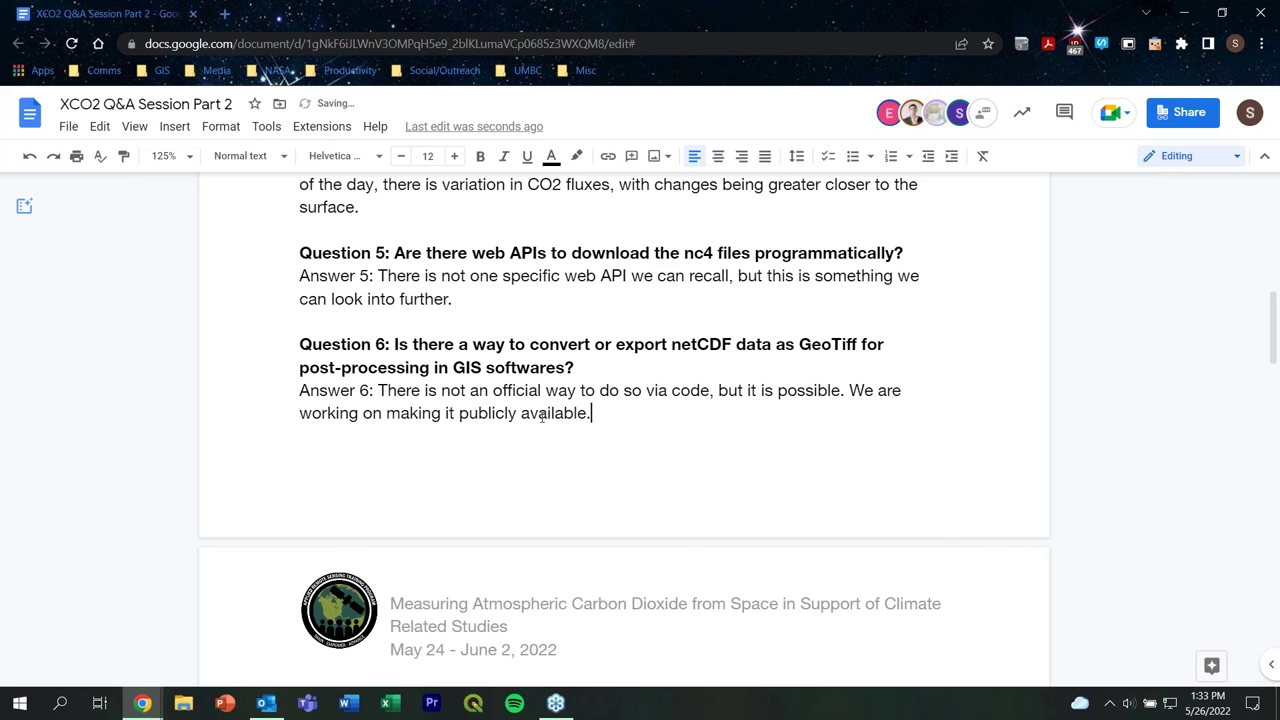
# - Add a closing sentence to Answer 6 telling readers to reach out to the contact person, by first name, for additional information
pyautogui.write(' Reach out to Kare')
pyautogui.press('BackSpace')
pyautogui.write('aren')
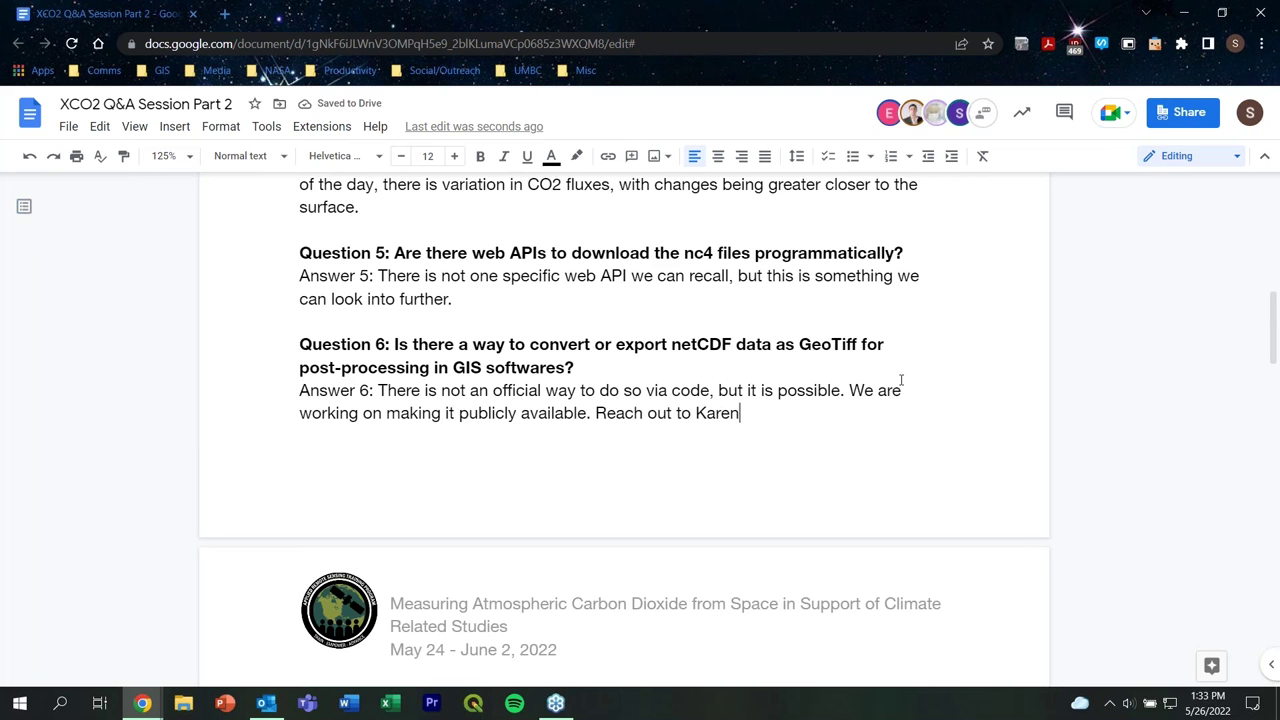
pyautogui.write('for addition')
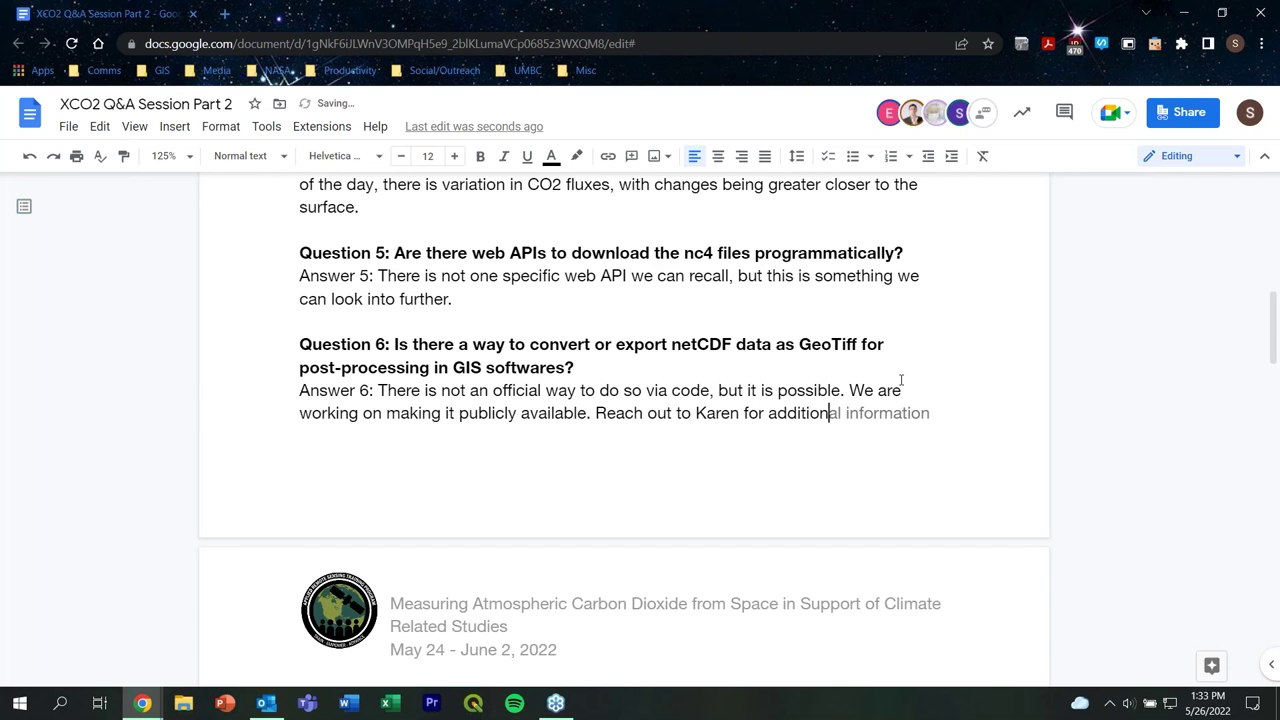
pyautogui.press('Tab')
pyautogui.write('.')
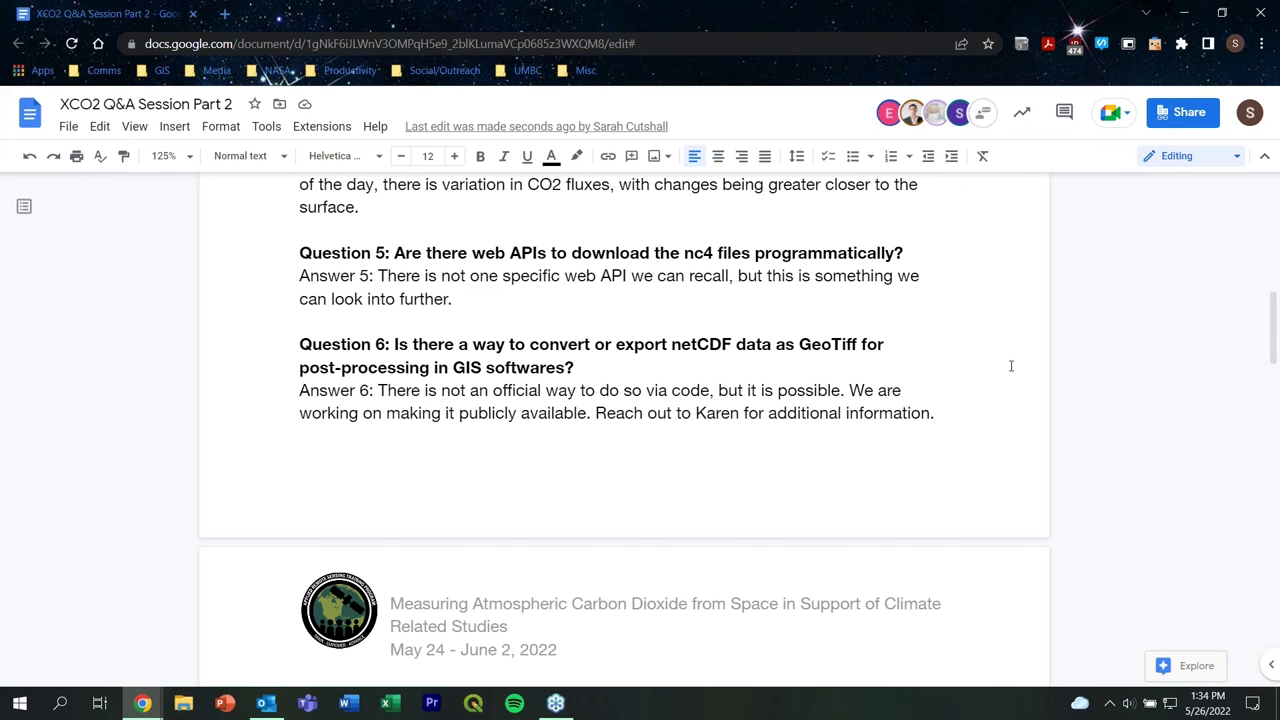
# - Start Answer 7 with "We have tested different libraries"
pyautogui.scroll(-5, 1010, 365)
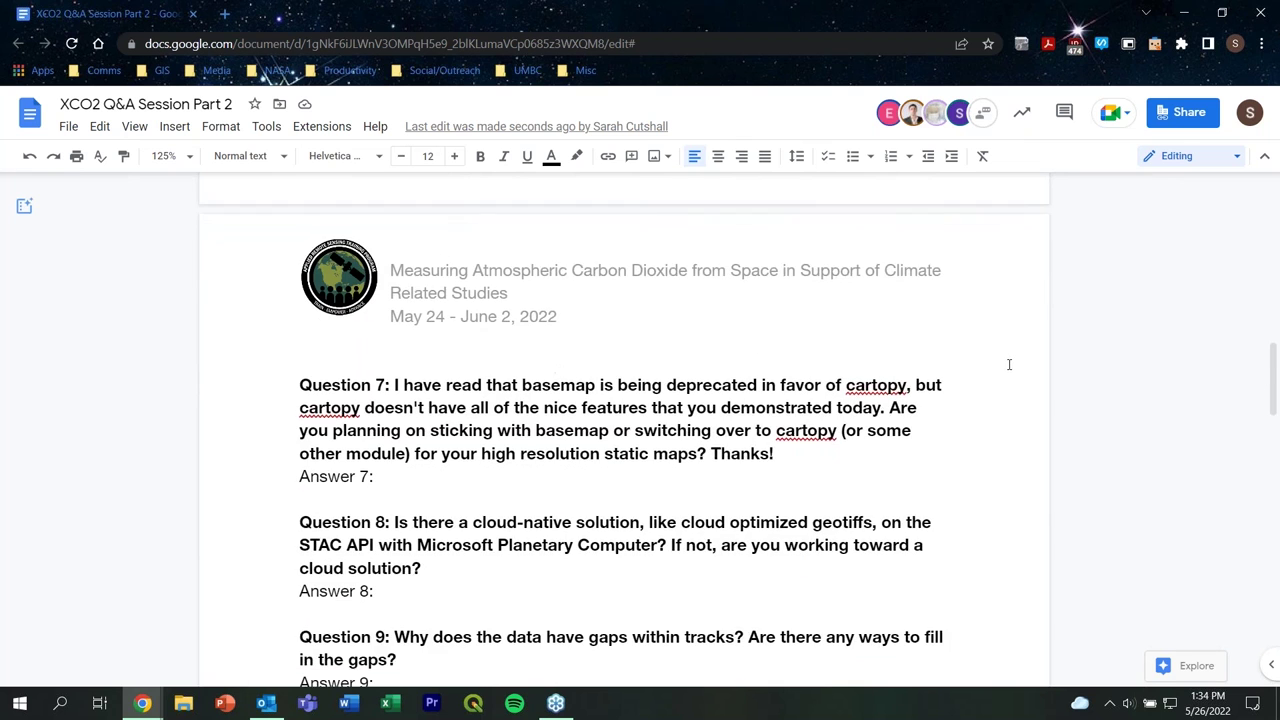
pyautogui.scroll(-1, 1009, 364)
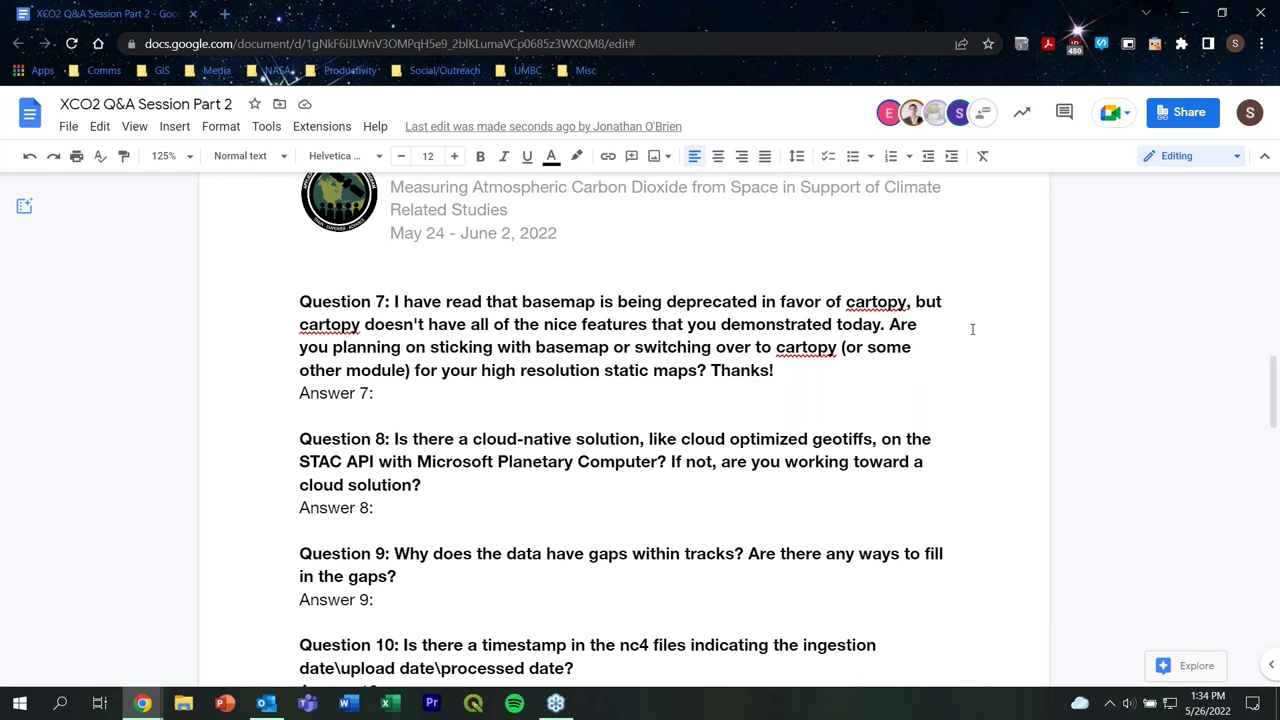
pyautogui.write('We')
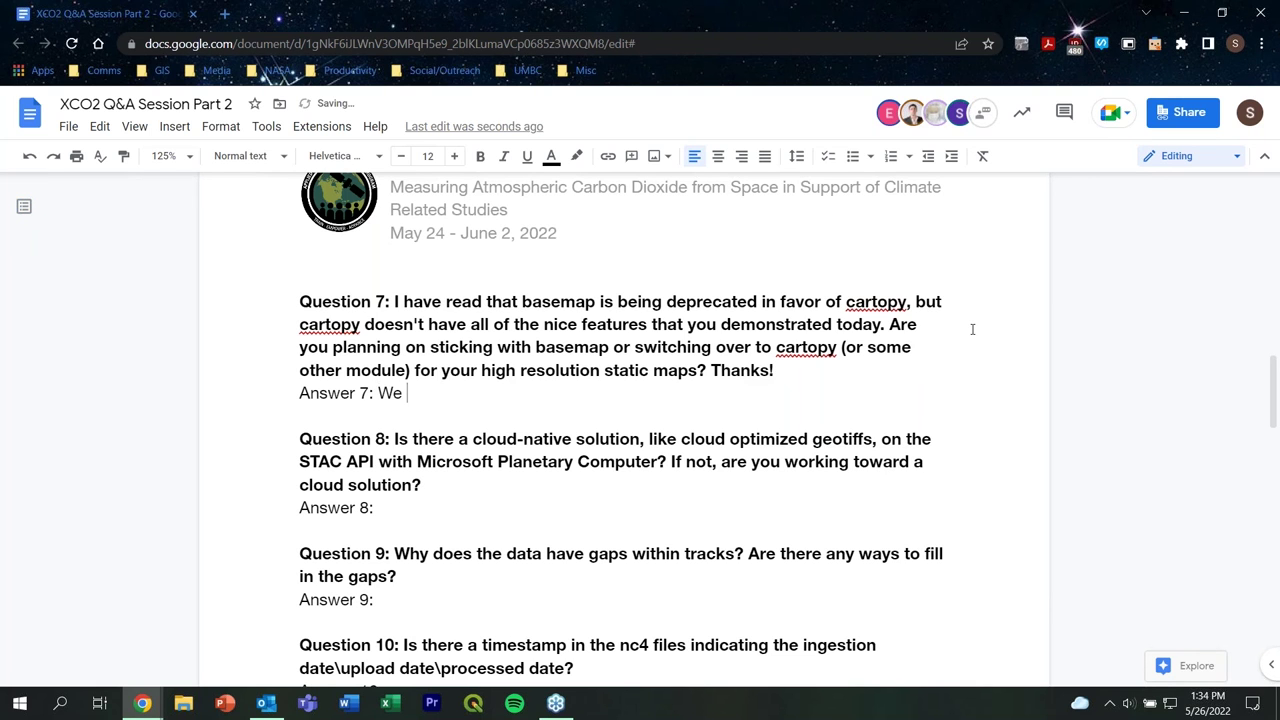
pyautogui.write(' have tested')
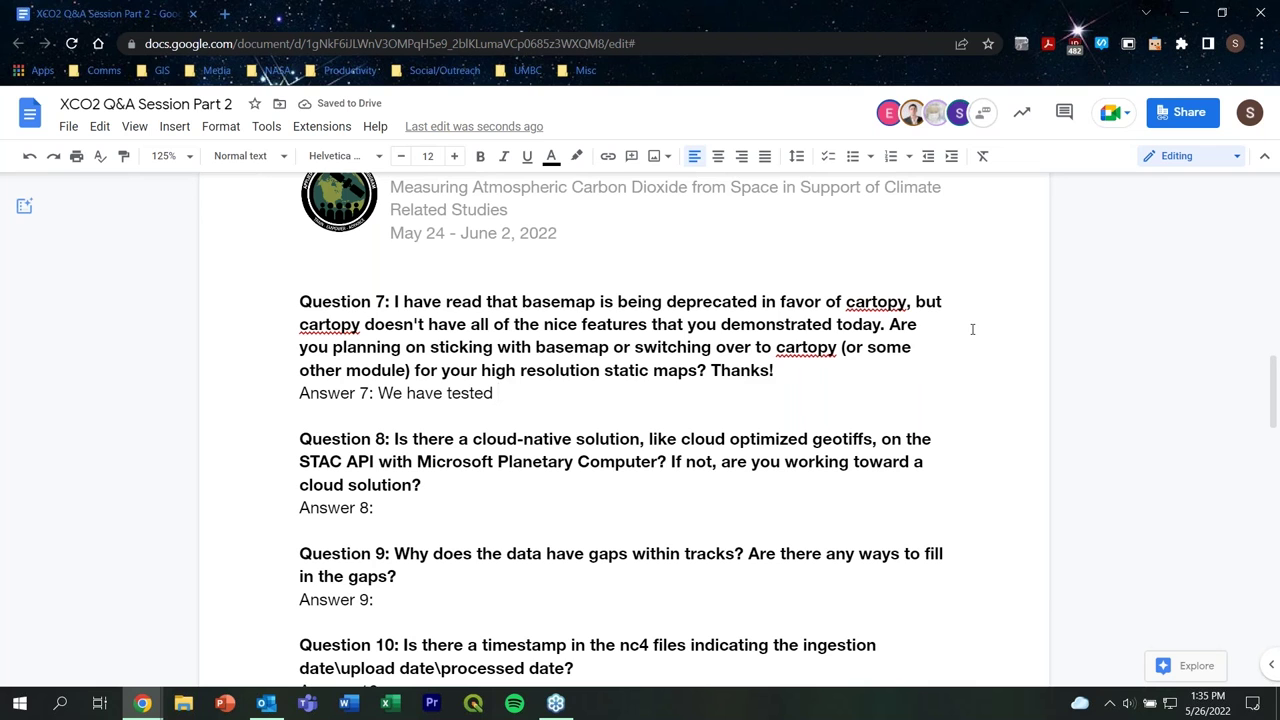
pyautogui.write('different libraries')
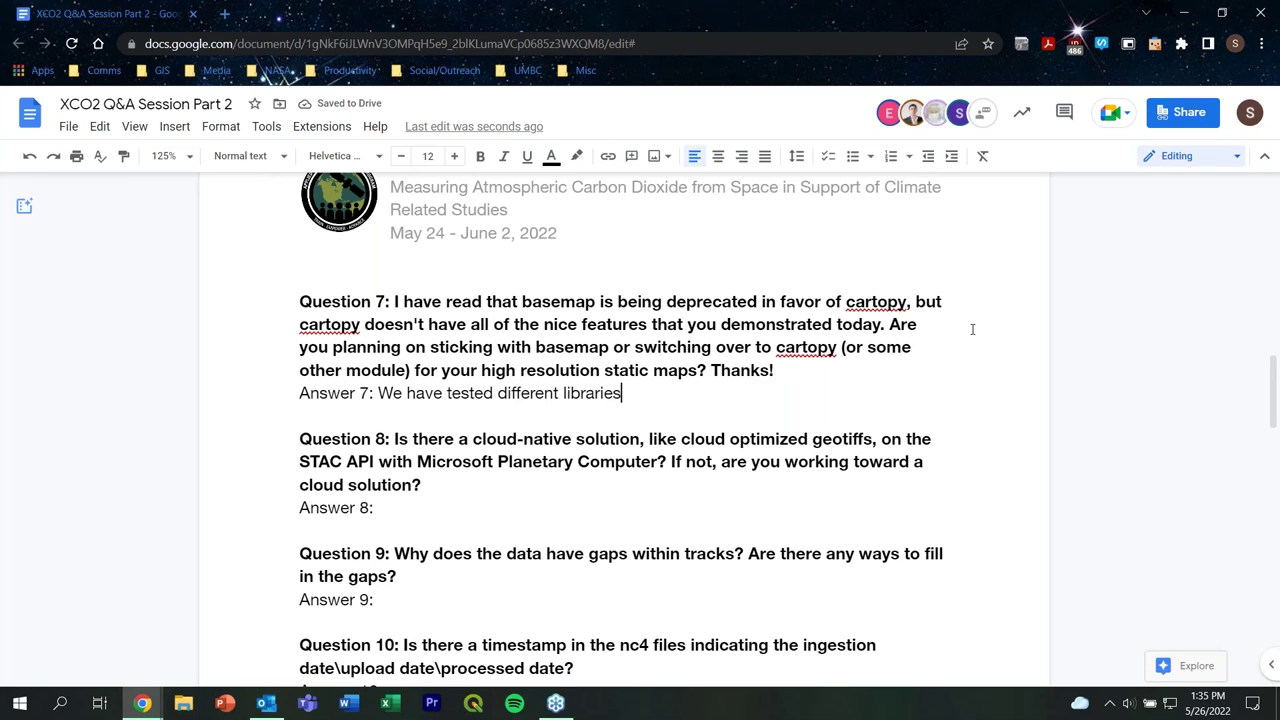
# - Finish the Answer 7 sentence with the library example ", such pydeck."
pyautogui.write(', but carto')
pyautogui.press('BackSpace')
pyautogui.press('BackSpace')
pyautogui.press('BackSpace')
pyautogui.press('BackSpace')
pyautogui.press('BackSpace')
pyautogui.press('BackSpace')
pyautogui.press('BackSpace')
pyautogui.press('BackSpace')
pyautogui.press('BackSpace')
pyautogui.write('such py')
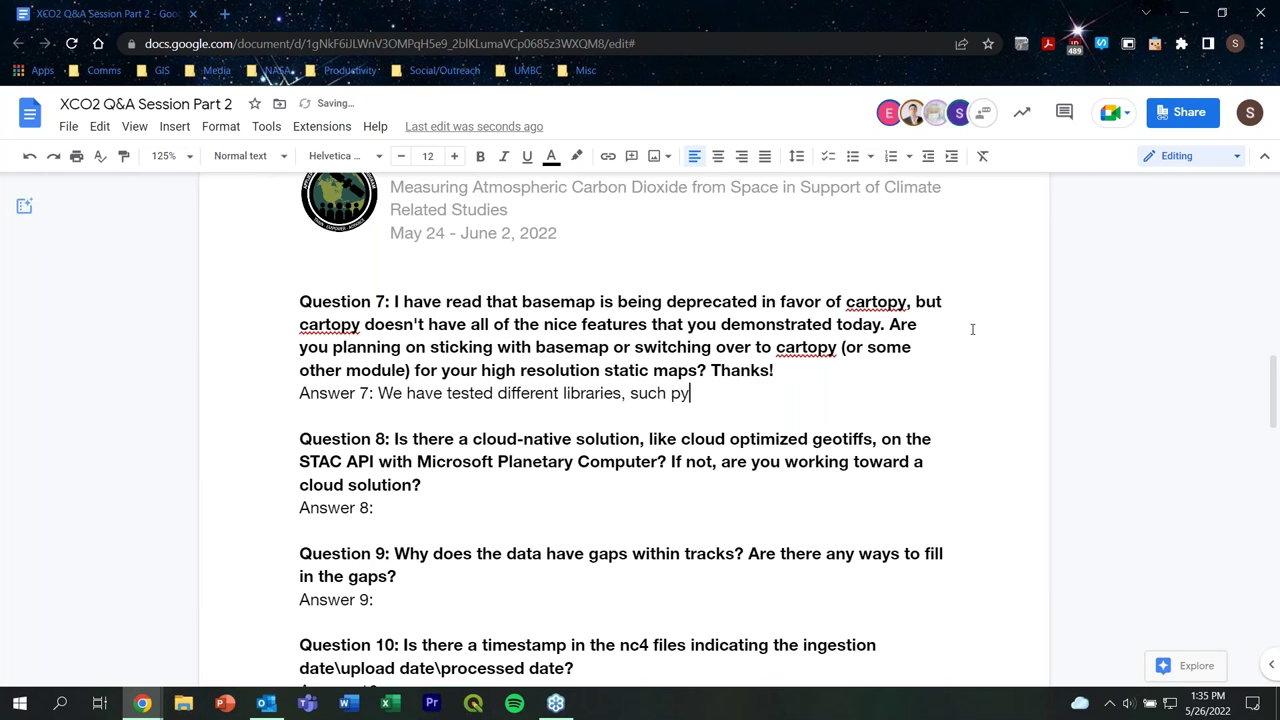
pyautogui.write('d')
pyautogui.write('c')
pyautogui.press('BackSpace')
pyautogui.write('ce')
pyautogui.press('BackSpace')
pyautogui.press('BackSpace')
pyautogui.write('eck and')
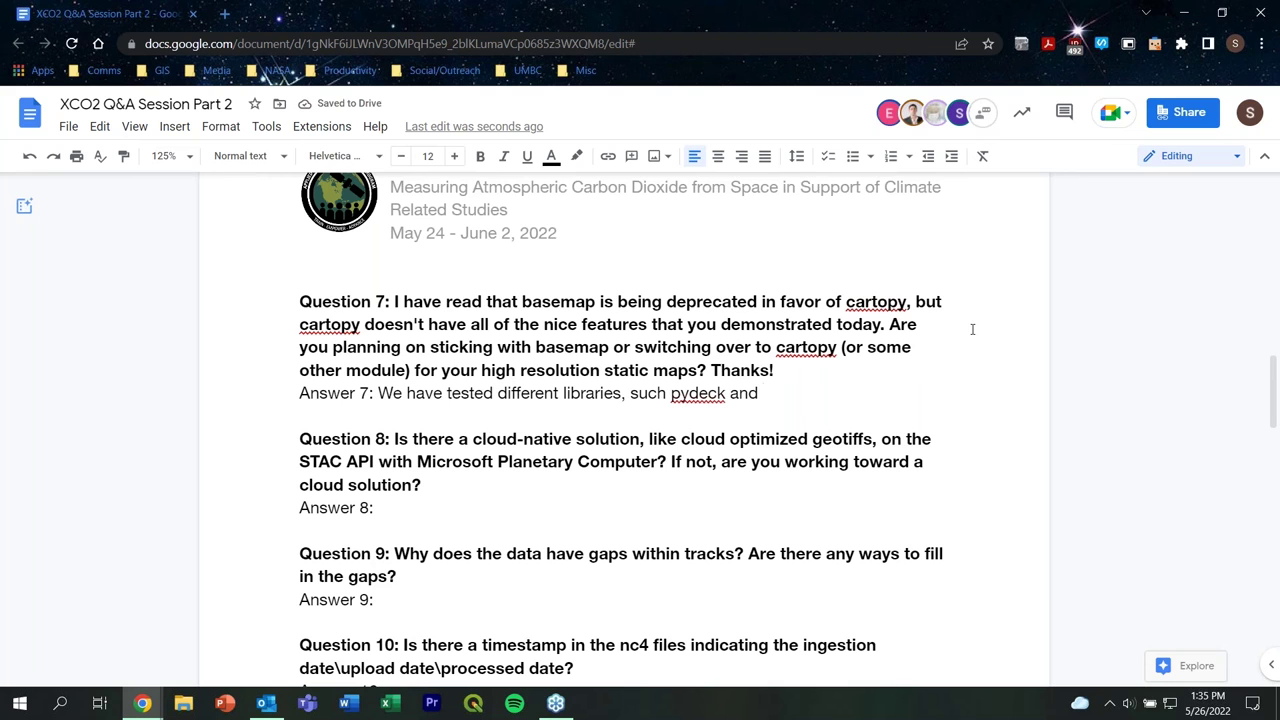
pyautogui.press('BackSpace')
pyautogui.press('BackSpace')
pyautogui.press('BackSpace')
pyautogui.press('BackSpace')
pyautogui.press('BackSpace')
pyautogui.write('.')
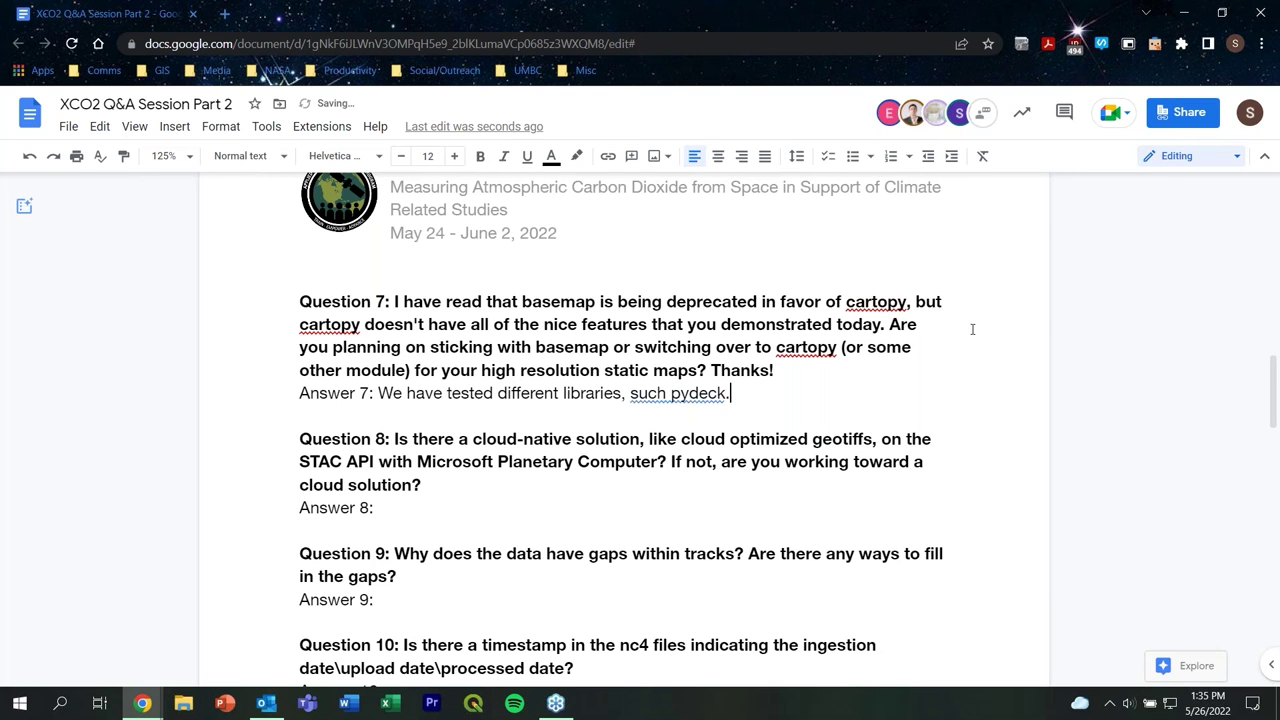
# - Insert the missing word "as" before "pydeck" in Answer 7
pyautogui.press('Left')
pyautogui.press('Left')
pyautogui.press('Left')
pyautogui.press('Left')
pyautogui.press('Left')
pyautogui.press('Left')
pyautogui.press('Left')
pyautogui.press('Left')
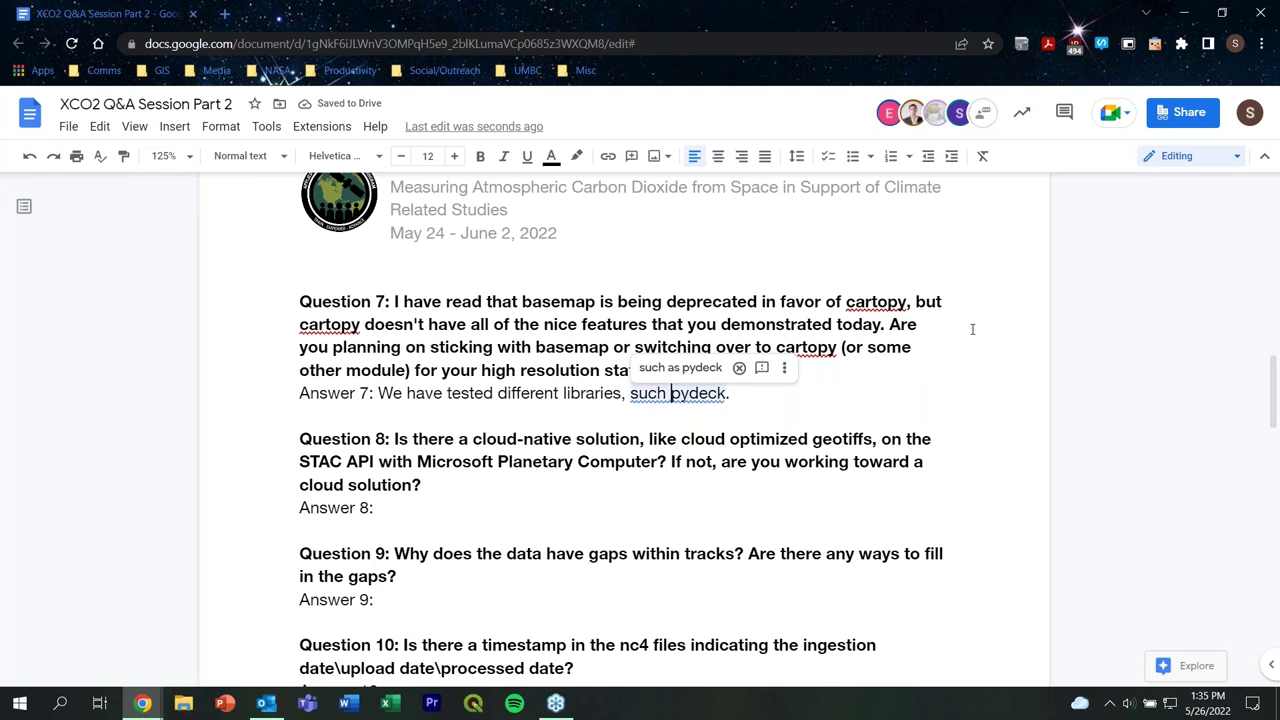
pyautogui.write('as')
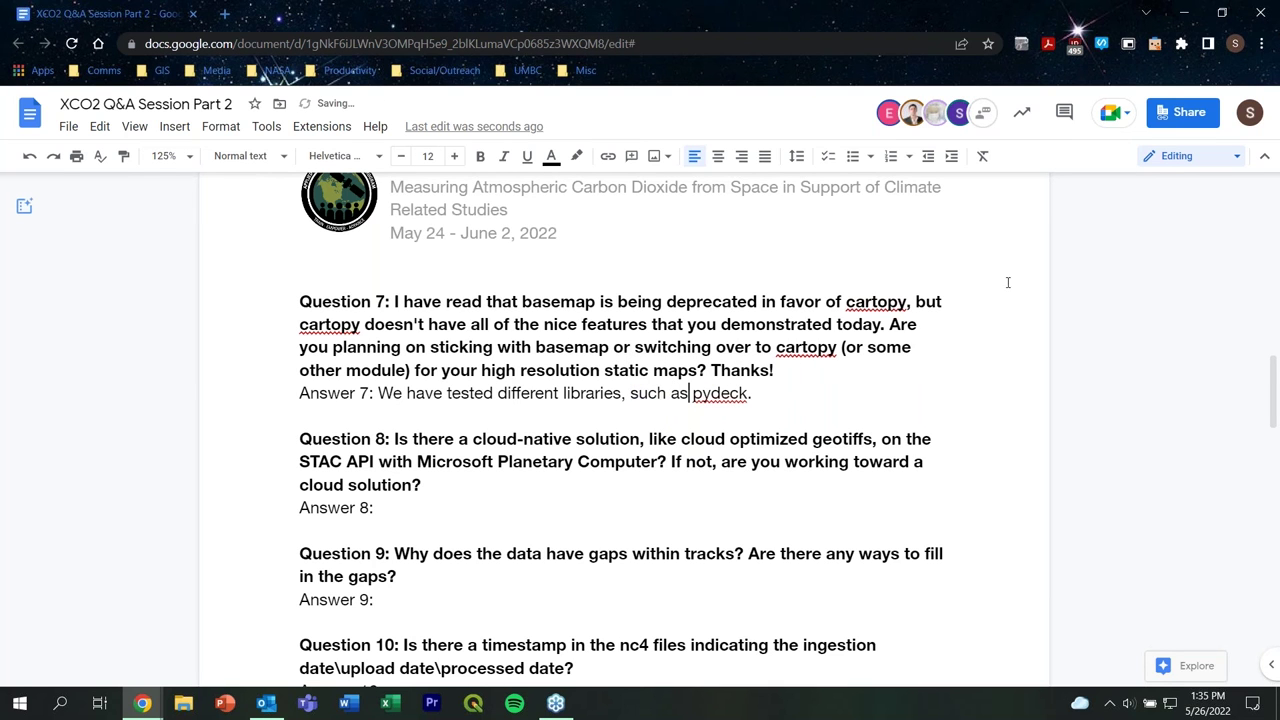
# - Answer Question 8: "Not currently. This is something we will look into."
pyautogui.click(415, 507)
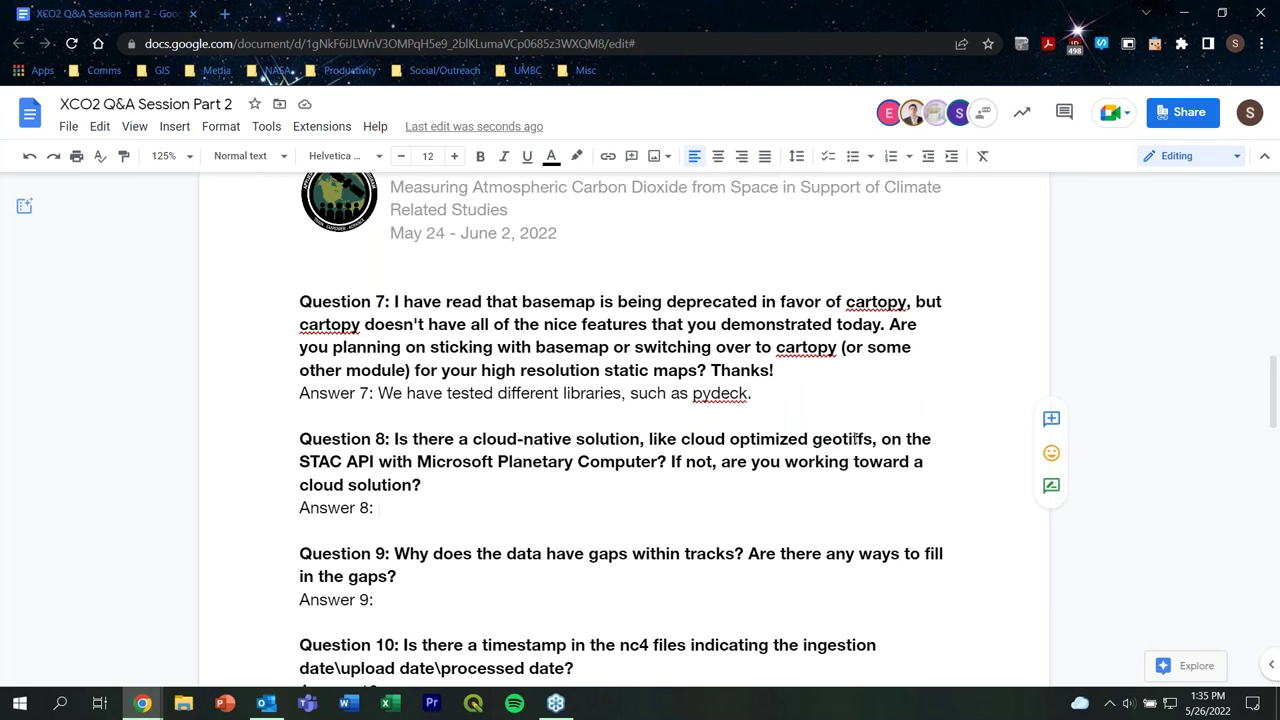
pyautogui.scroll(-1, 885, 420)
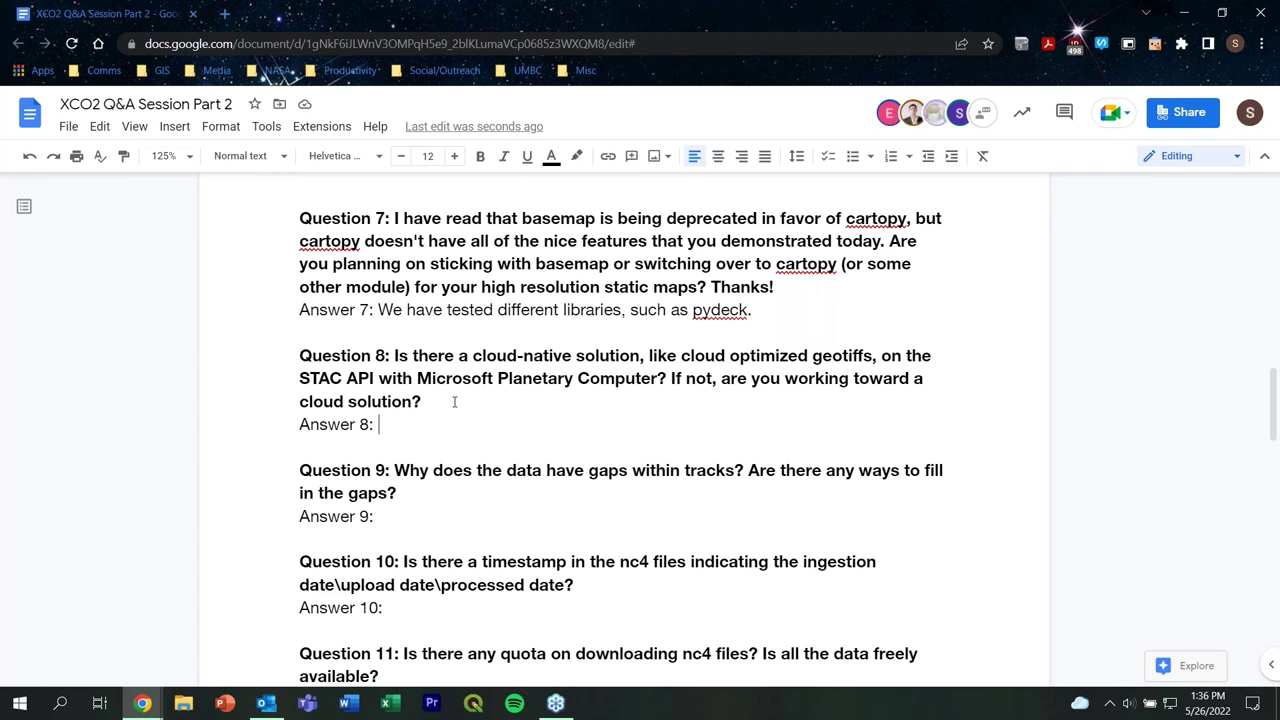
pyautogui.write('Not currently.')
pyautogui.write('This is ')
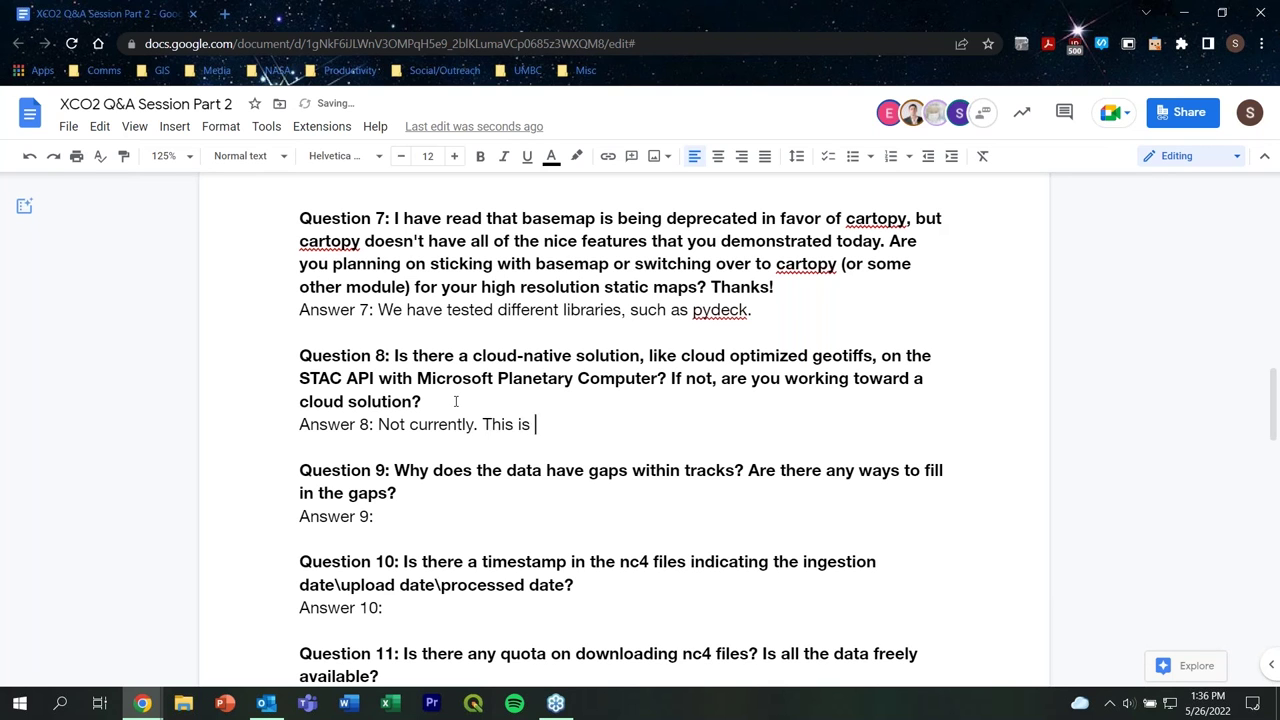
pyautogui.write('something wi')
pyautogui.press('BackSpace')
pyautogui.write('e will')
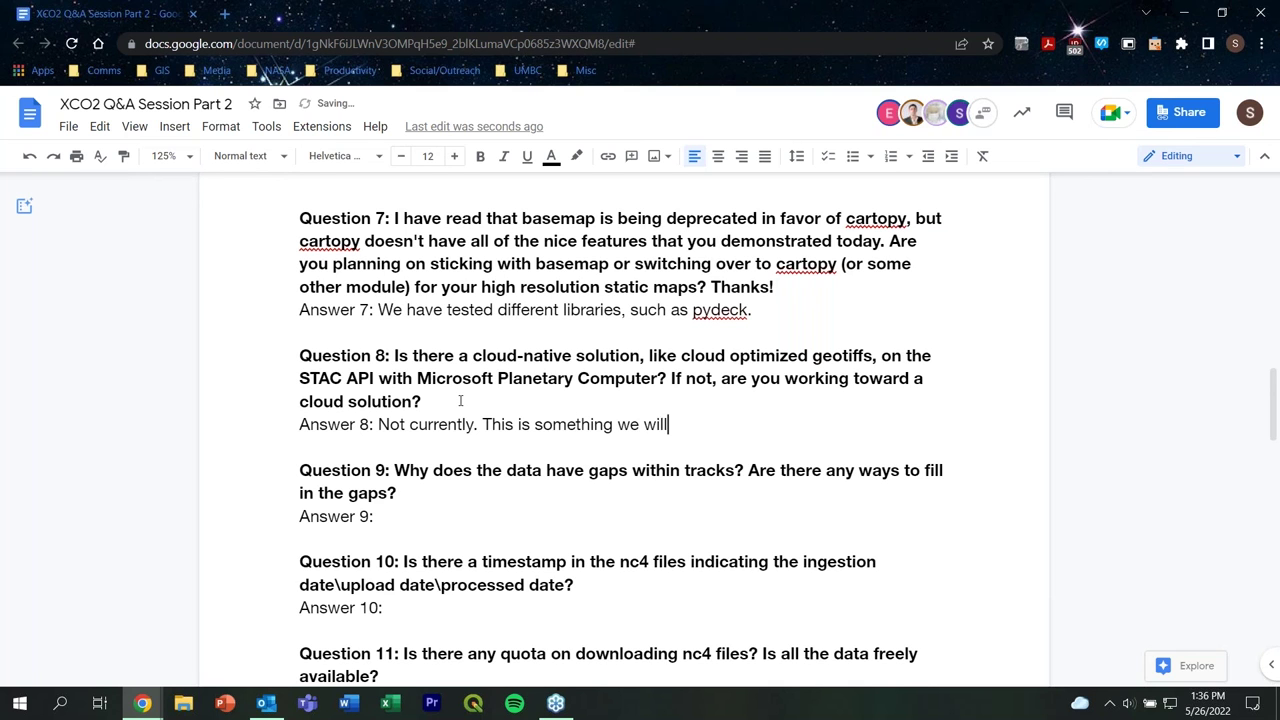
pyautogui.write(' look into.')
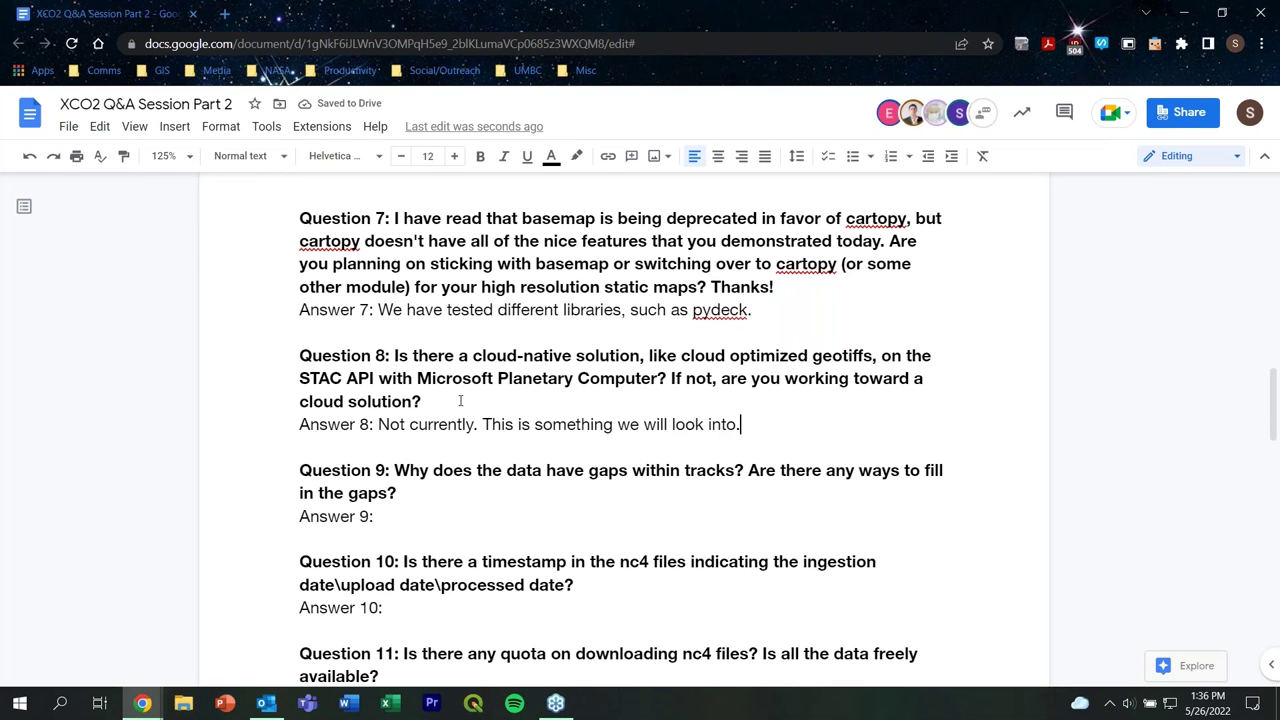
# - Start Answer 9 with "Gaps exist due to the small footprint of the instrument"
pyautogui.scroll(-2, 460, 400)
pyautogui.scroll(-2, 462, 399)
pyautogui.click(413, 436)
pyautogui.click(419, 430)
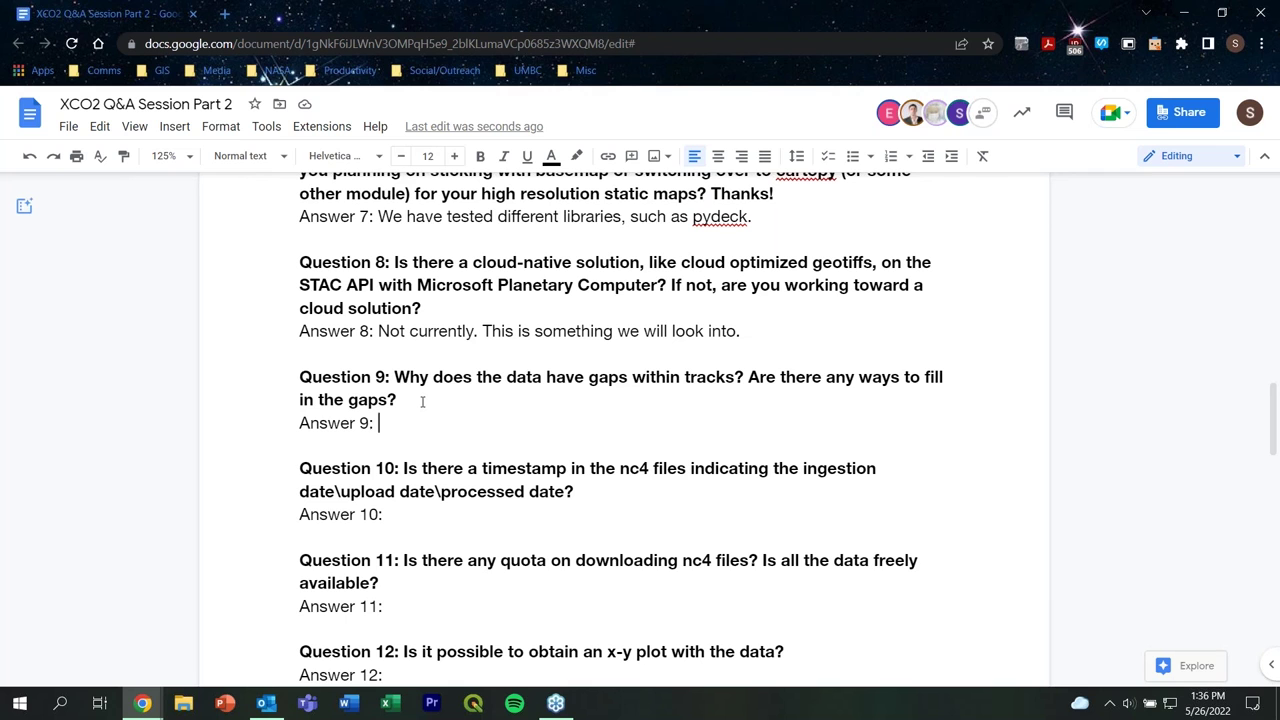
pyautogui.write('Gaps exist d')
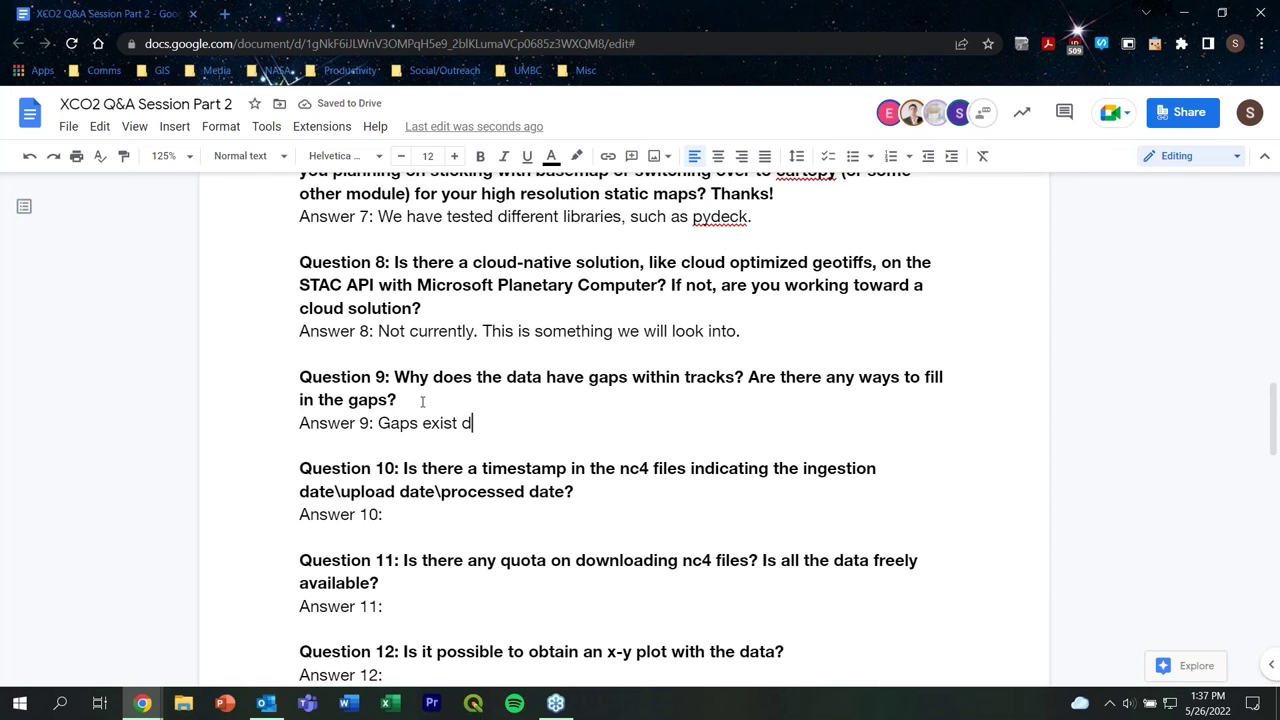
pyautogui.write('ue to t')
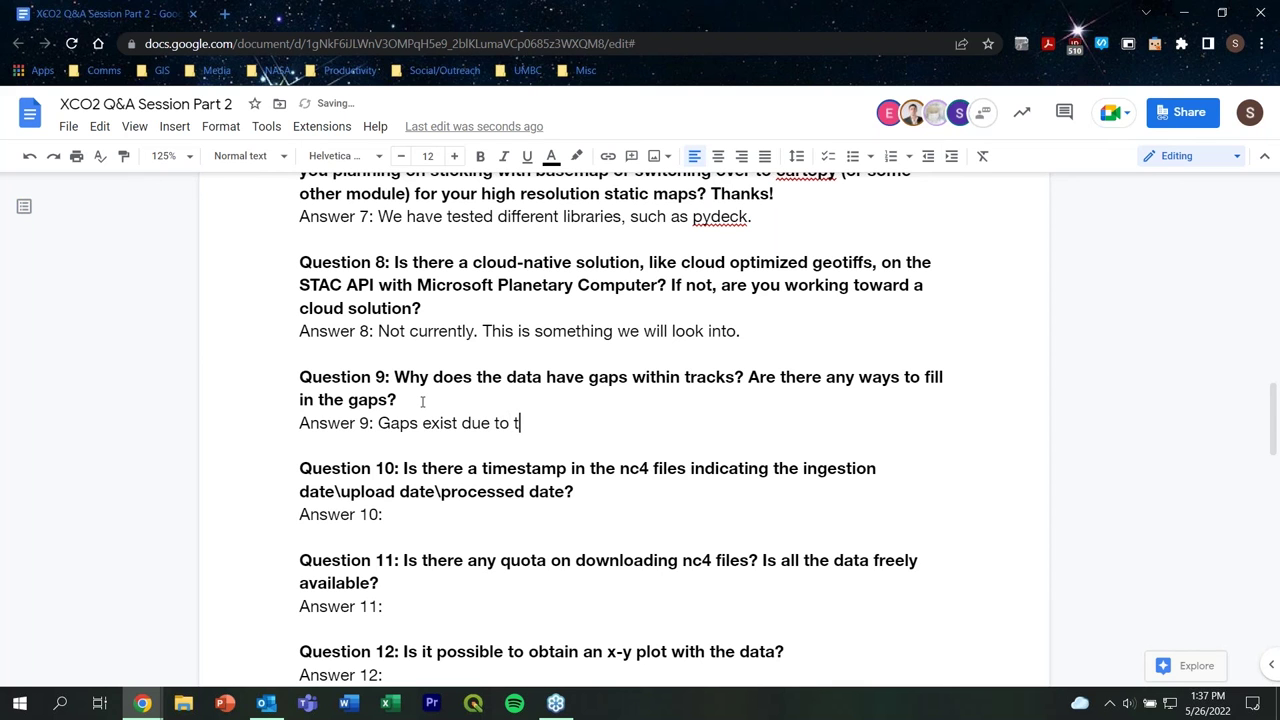
pyautogui.press('BackSpace')
pyautogui.write('the small footprint of')
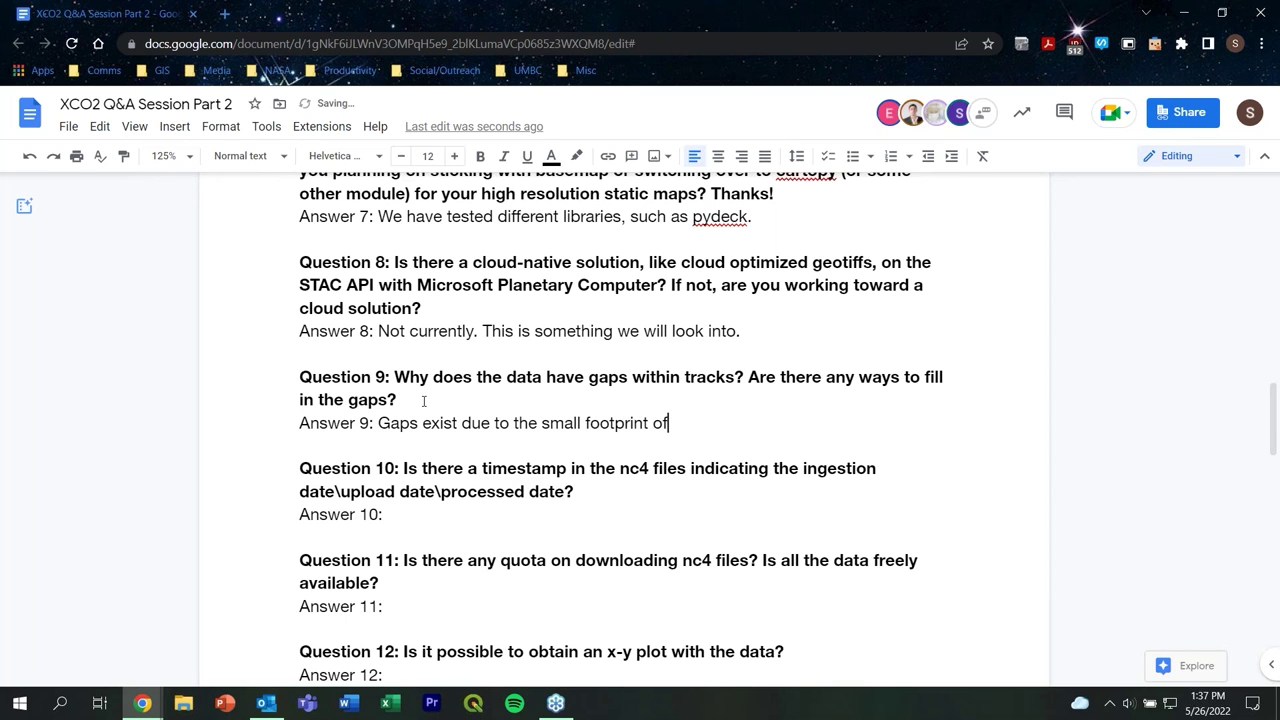
pyautogui.write(' the instrument')
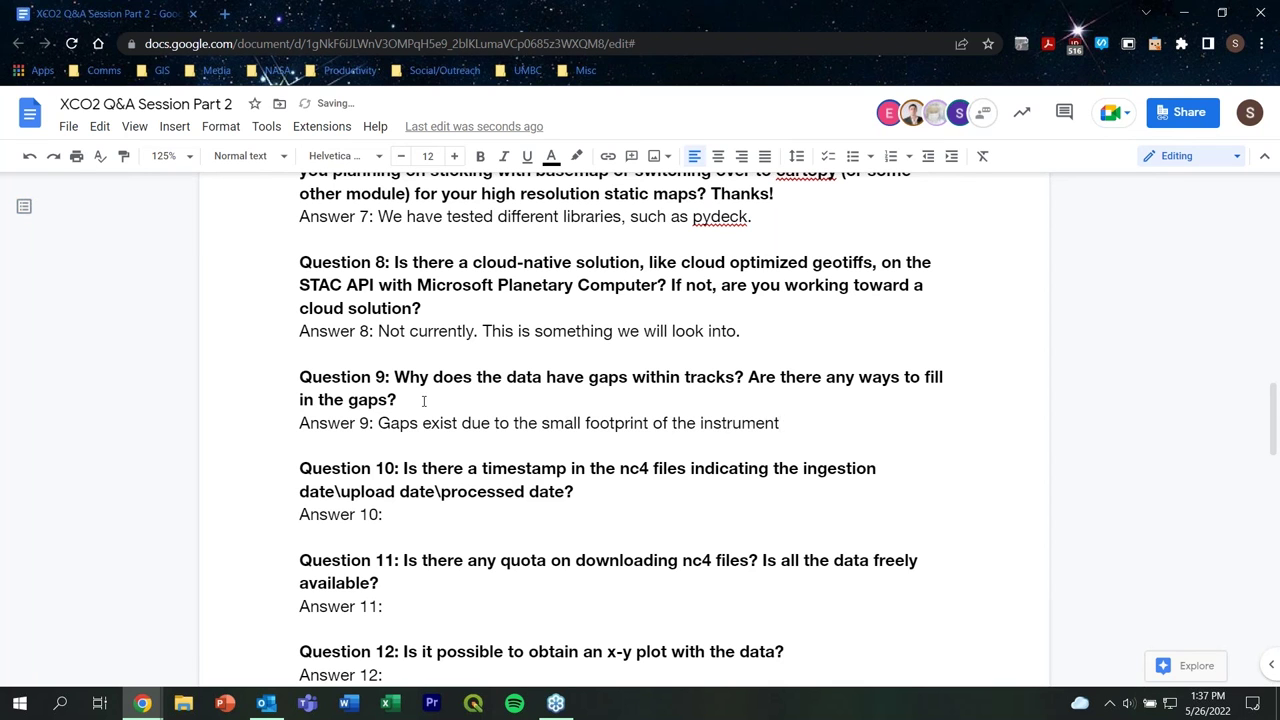
# - Continue the Answer 9 sentence with "and as a result, there will be inconsistencies in coverage."
pyautogui.write('and as a result')
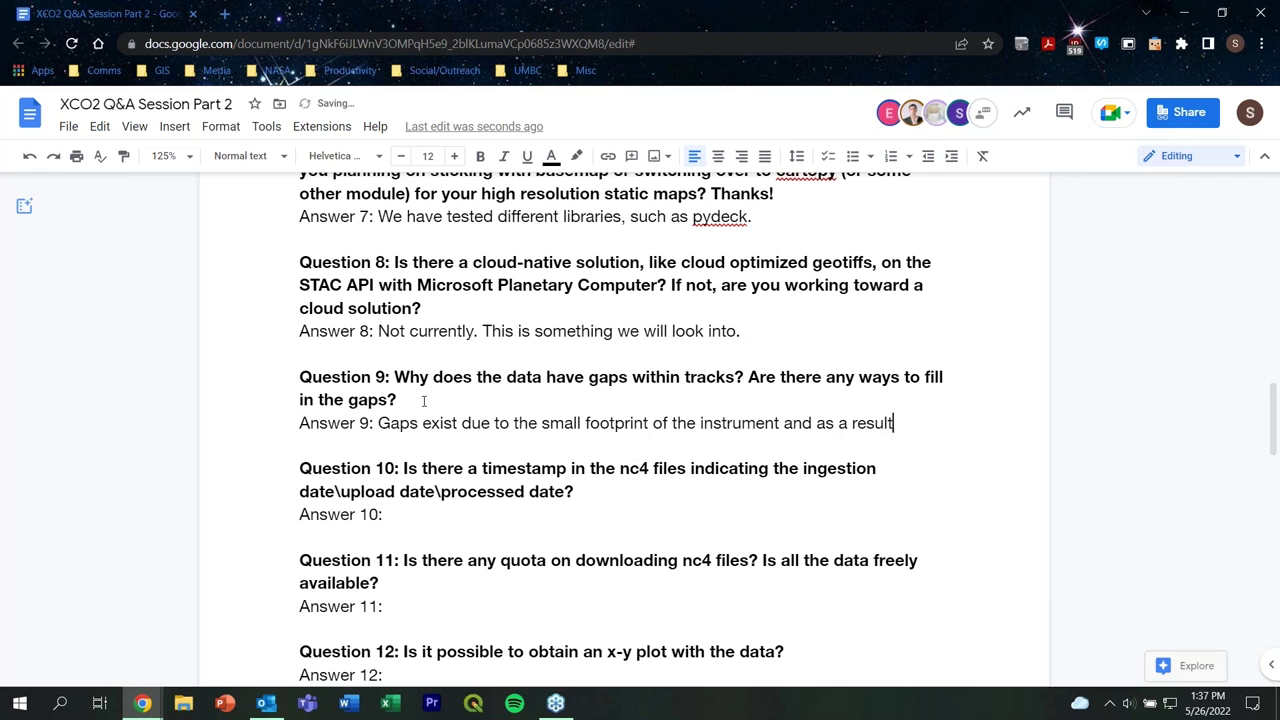
pyautogui.write(', there will be incon')
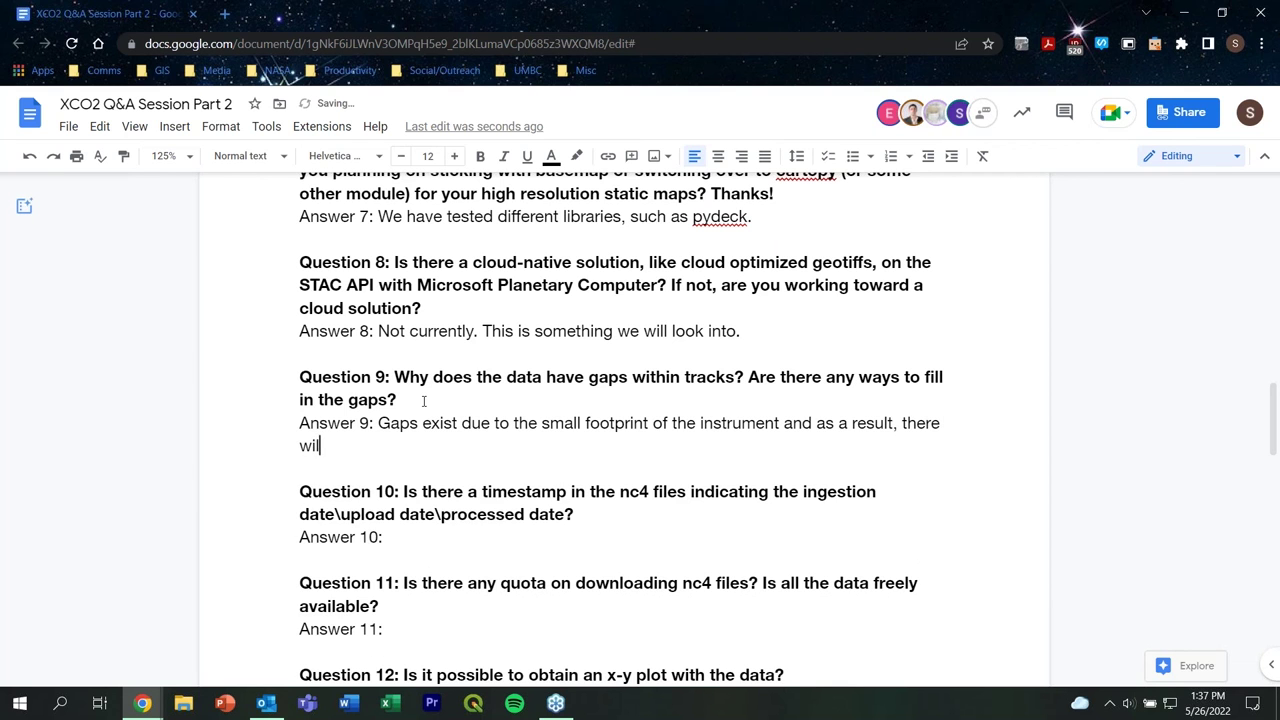
pyautogui.press('Tab')
pyautogui.write('ni')
pyautogui.write('coverage')
pyautogui.press('BackSpace')
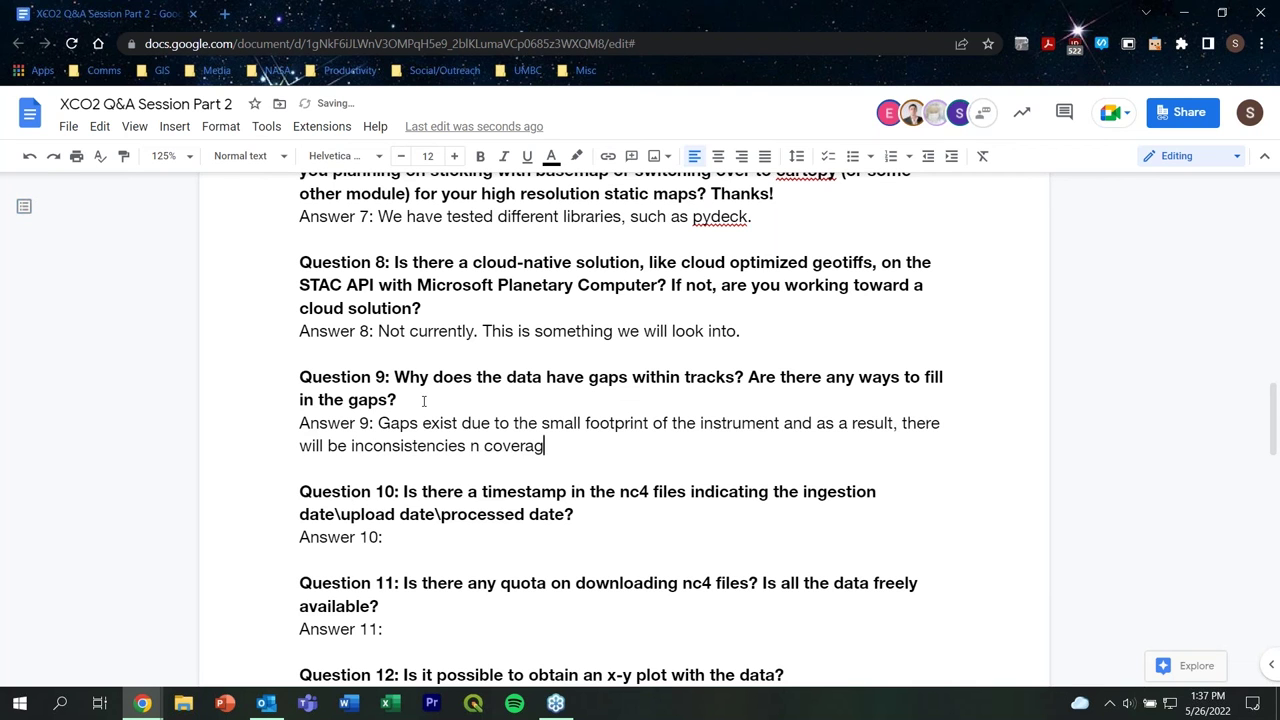
pyautogui.hotkey('ctrl', 'BackSpace')
pyautogui.hotkey('ctrl', 'BackSpace')
pyautogui.write('in coverage.')
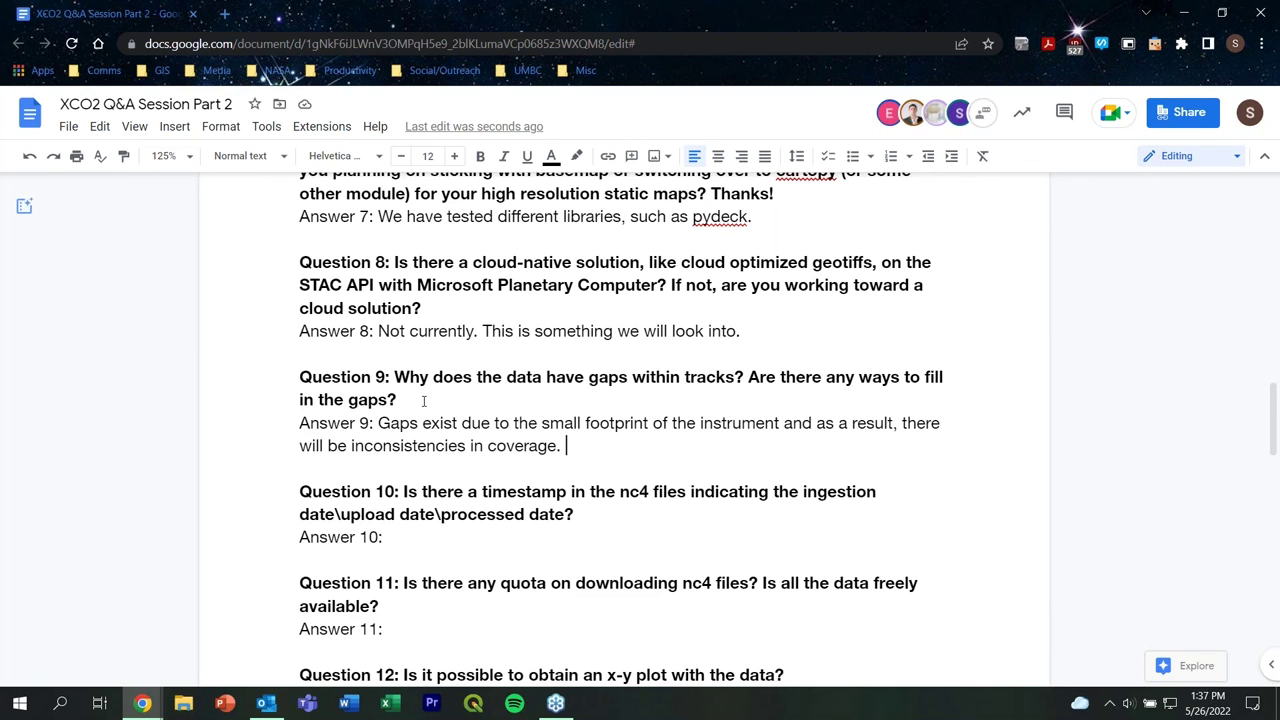
# - Add to Answer 9 the sentence "There are ways to fill in the gaps using high level products"
pyautogui.write('There are ways ')
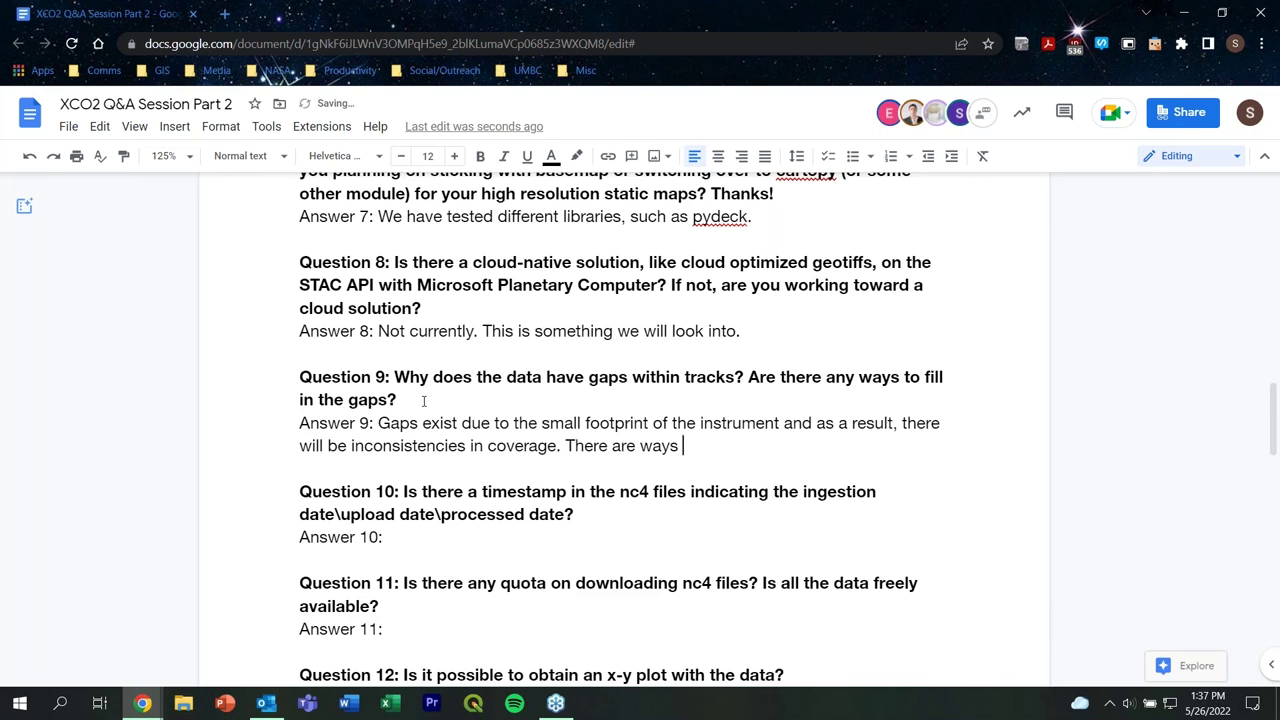
pyautogui.write('to fill in the gaps ')
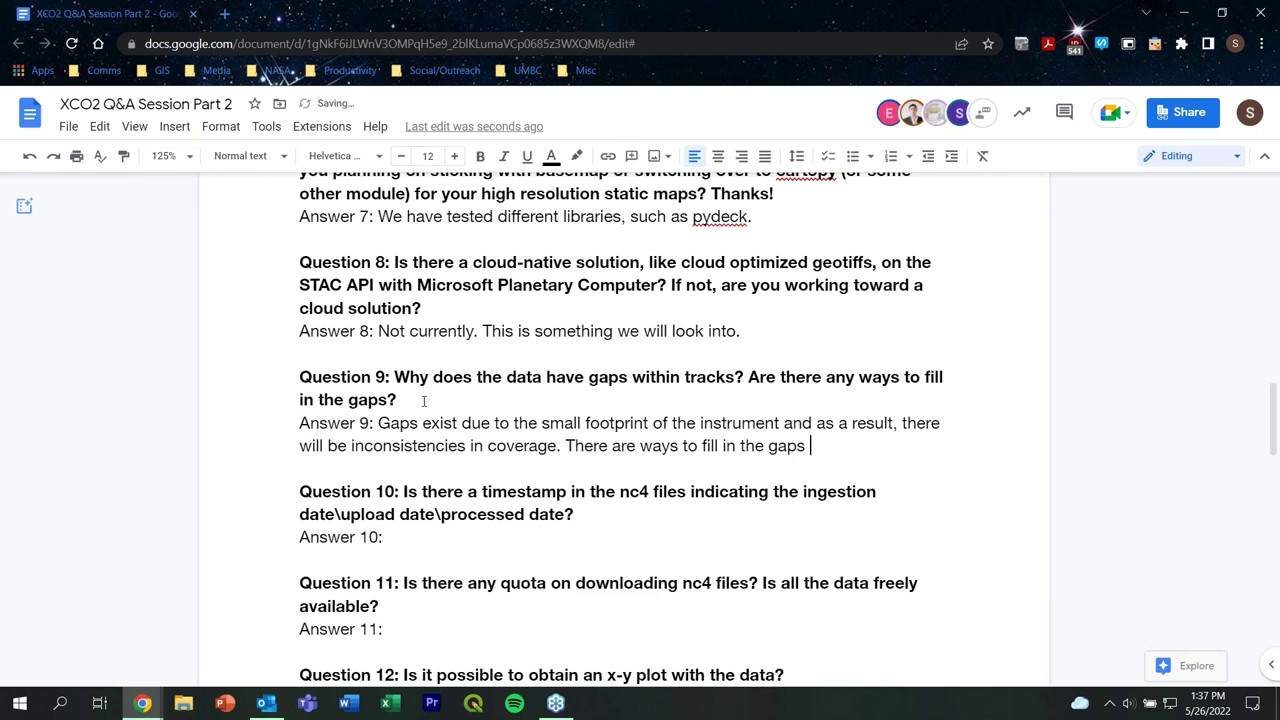
pyautogui.write('using high ')
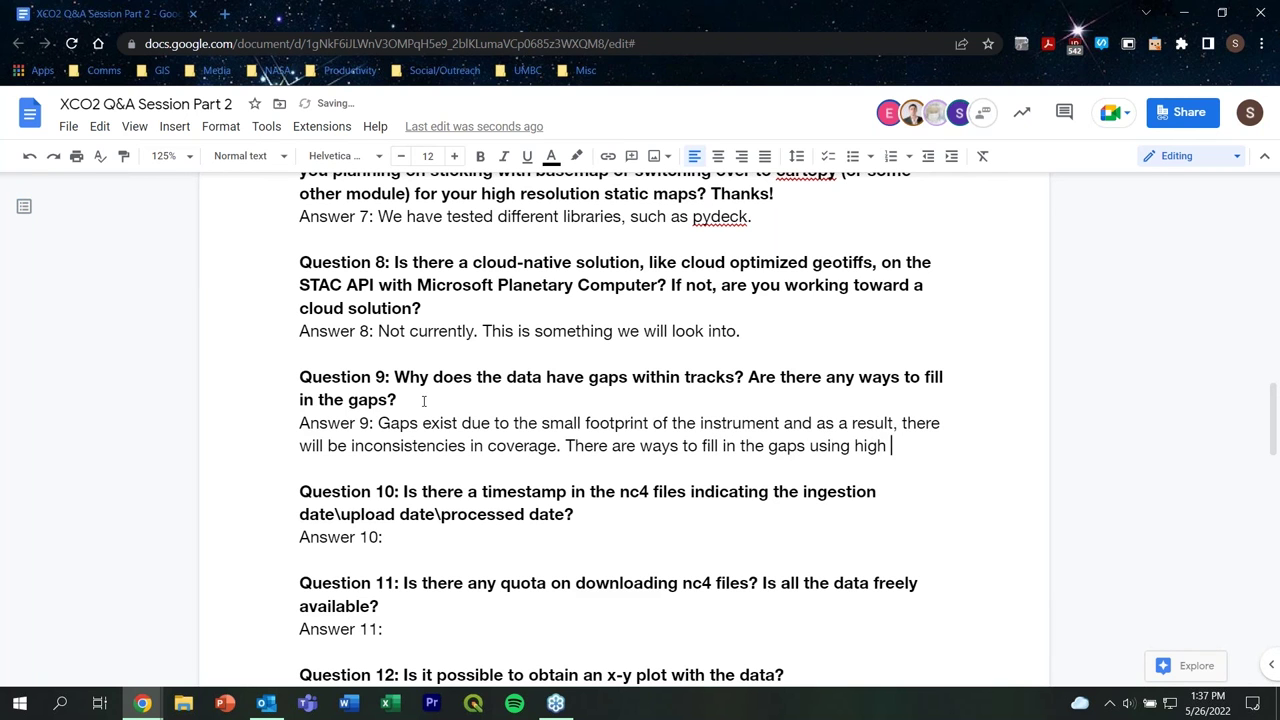
pyautogui.write('level products')
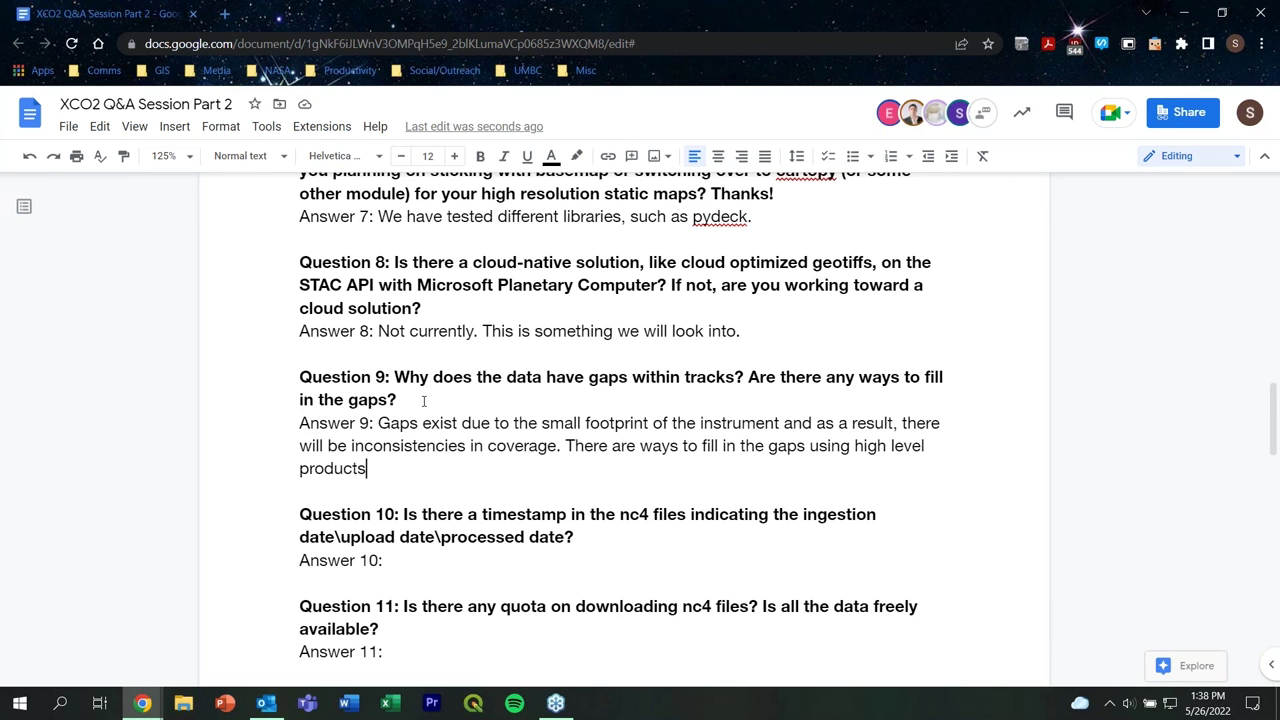
# - End Answer 9 with "Refer to the next part of this training series where we will discuss briefly in detail."
pyautogui.write('. Refer')
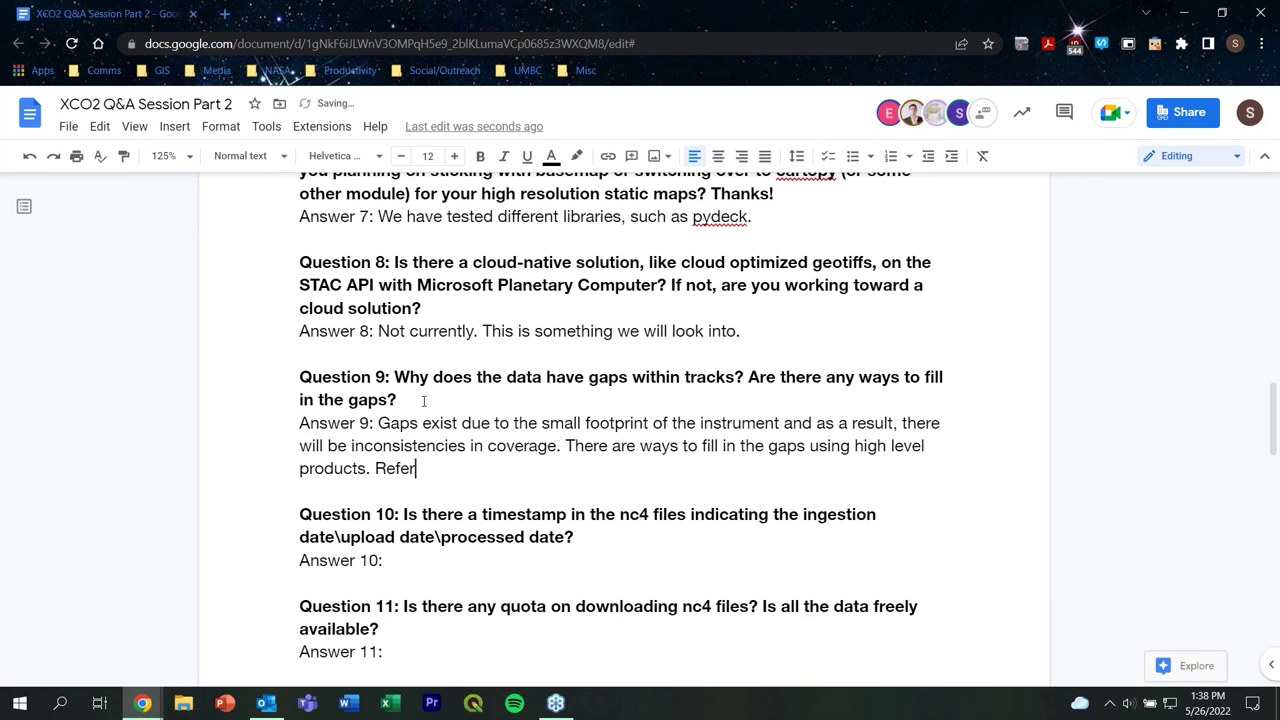
pyautogui.write(' to the next pa')
pyautogui.press('BackSpace')
pyautogui.write('part of t')
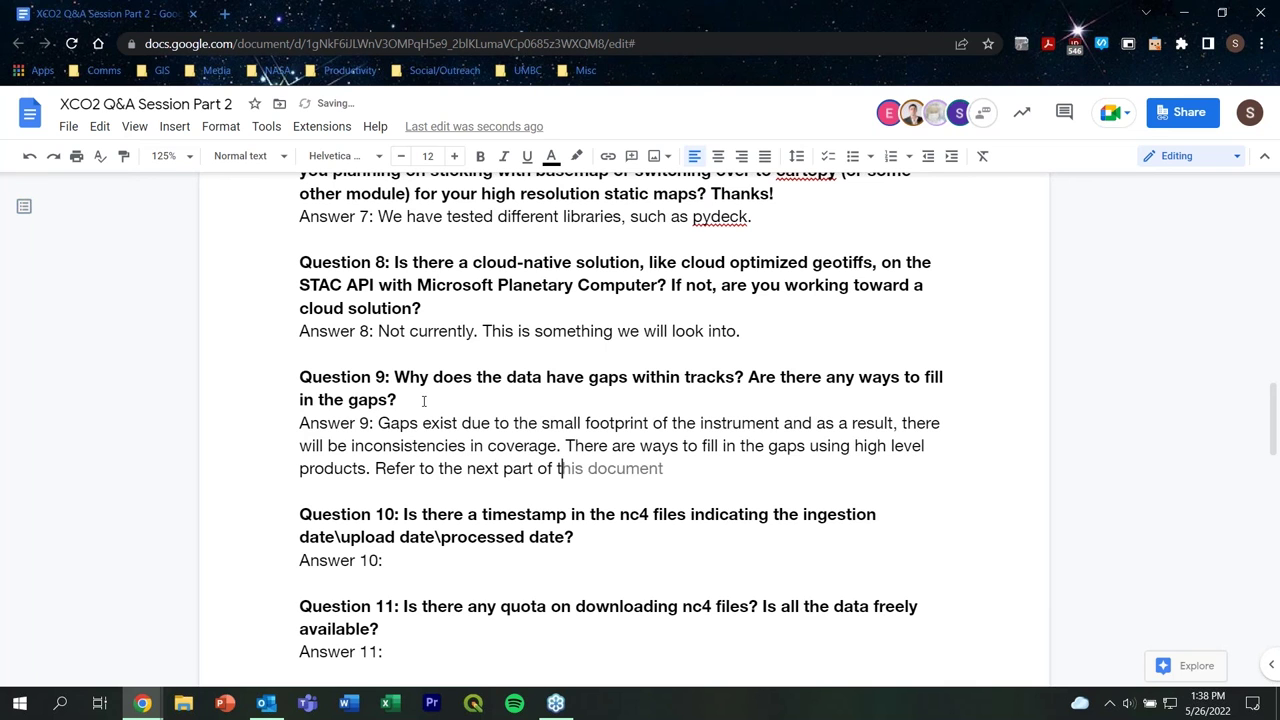
pyautogui.write('his training series we')
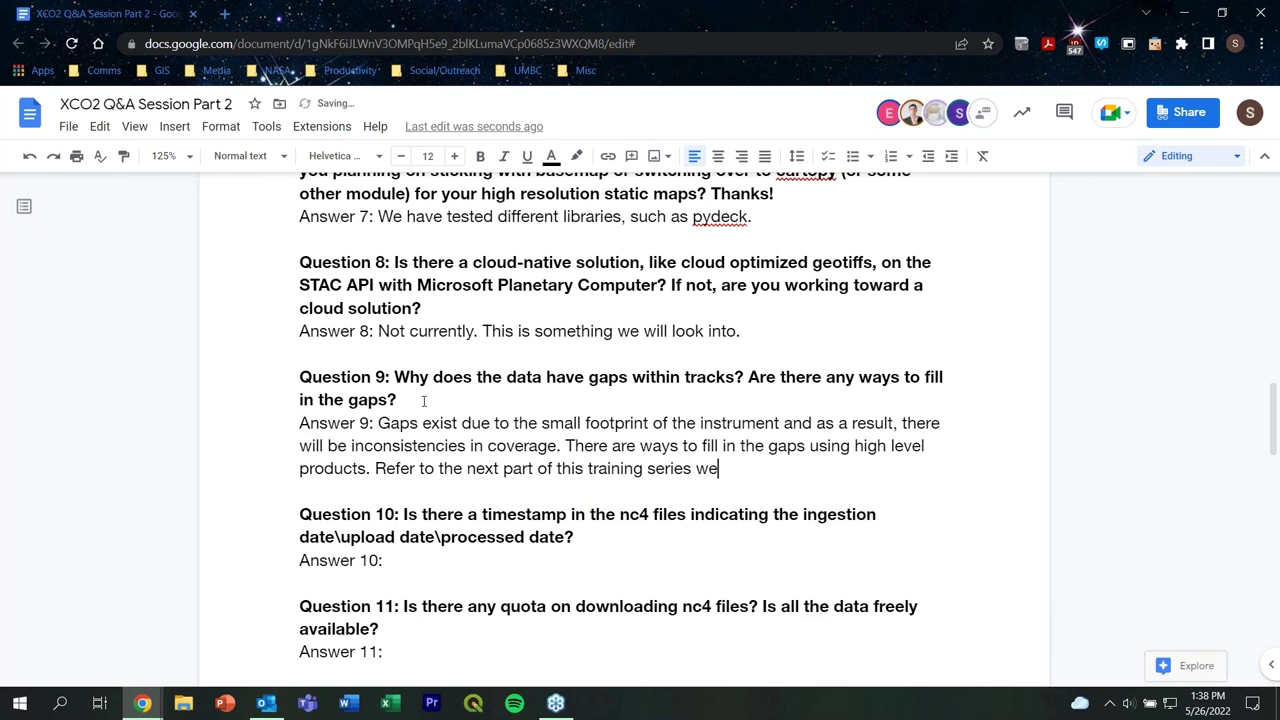
pyautogui.press('BackSpace')
pyautogui.write('here we will discuss ')
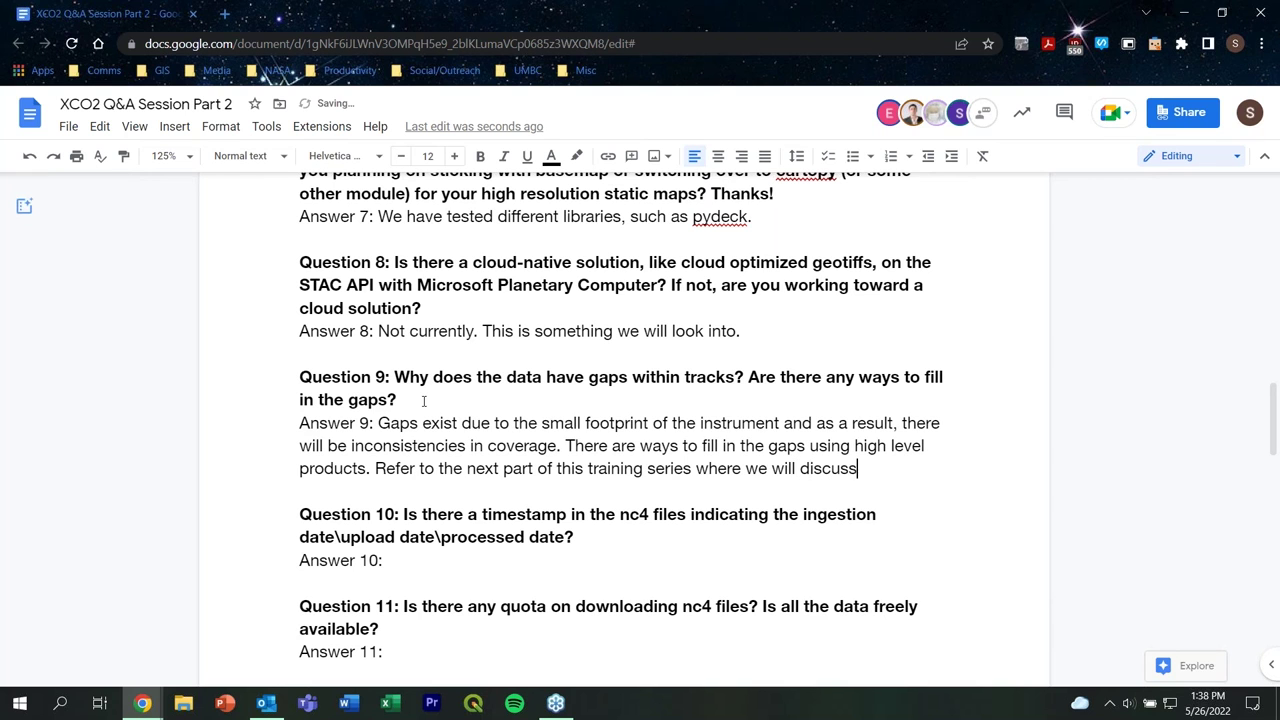
pyautogui.write('brief')
pyautogui.press('BackSpace')
pyautogui.press('BackSpace')
pyautogui.write('iefly in detail.')
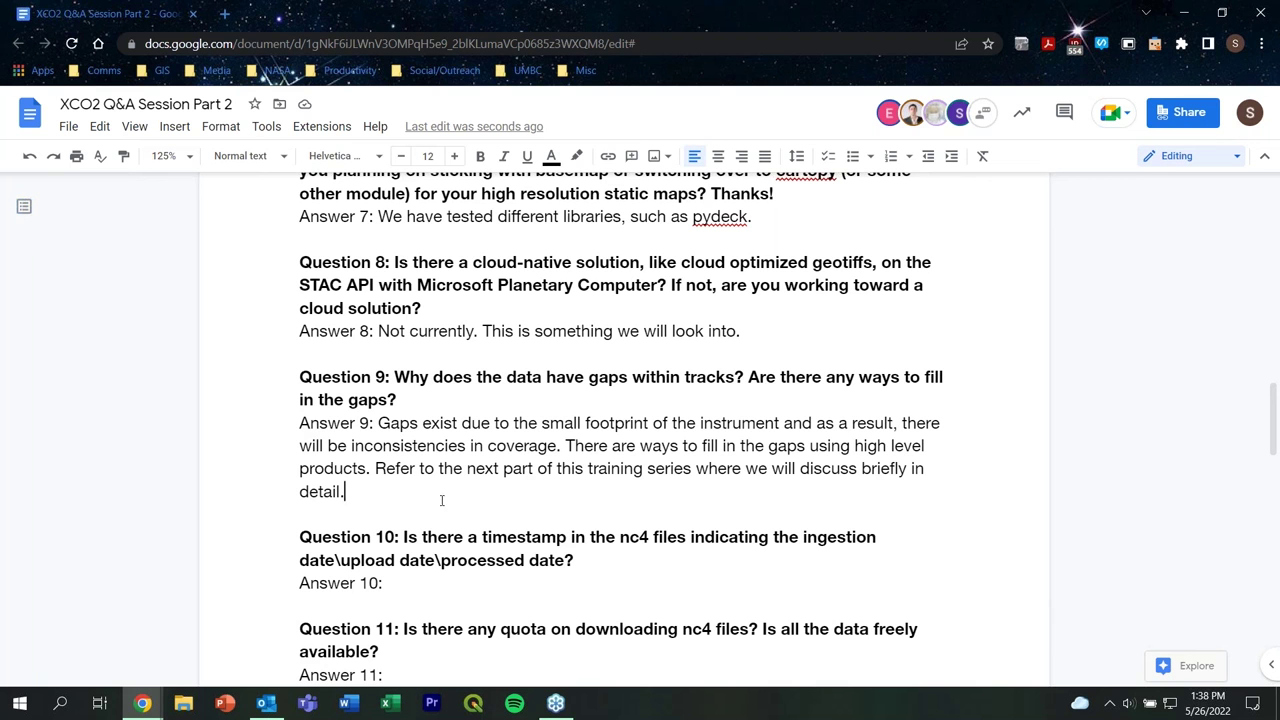
# - Answer Question 10: "We have the date that the product was acquired and that info is made available."
pyautogui.click(450, 582)
pyautogui.scroll(-2, 1240, 437)
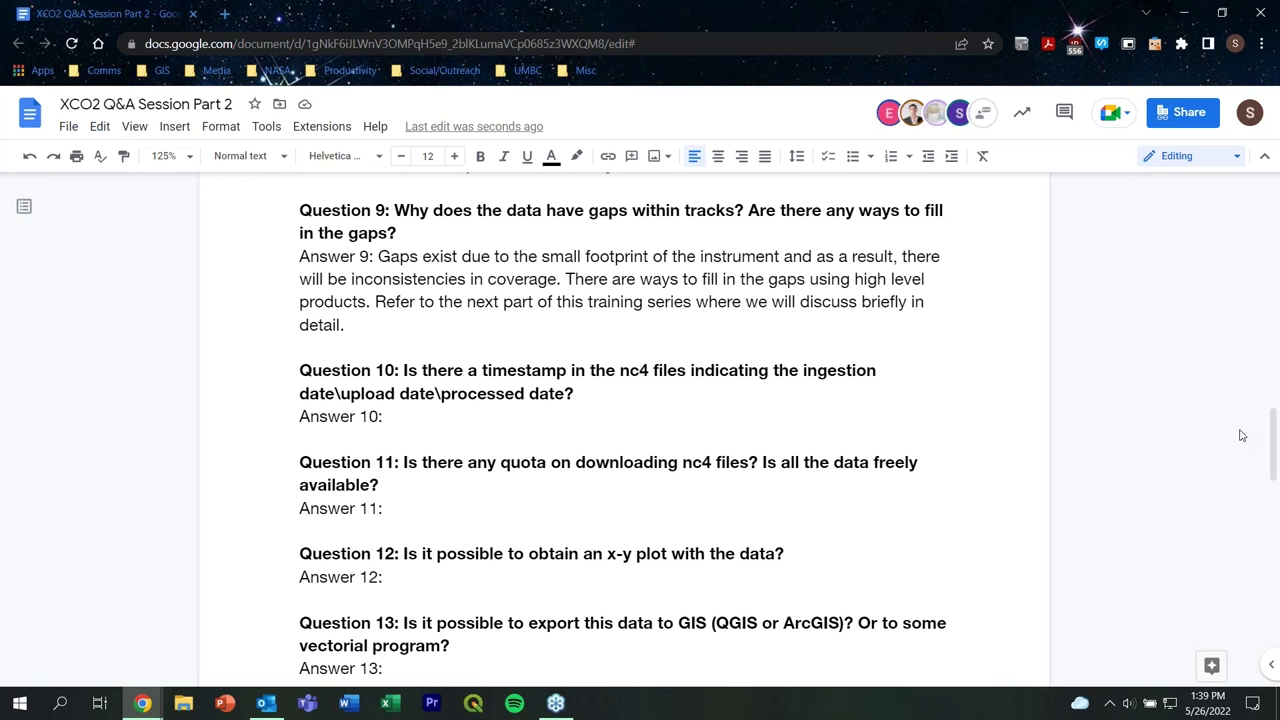
pyautogui.write('We have the date that t')
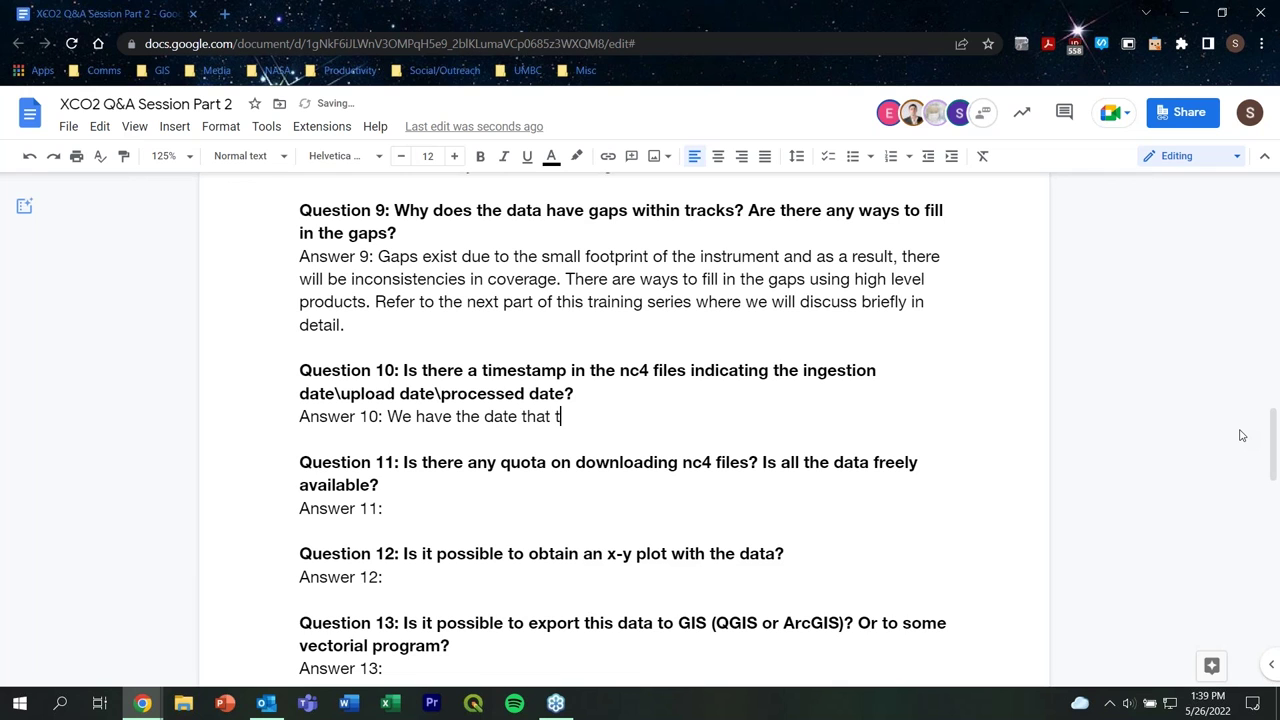
pyautogui.write('he produ')
pyautogui.write('ction')
pyautogui.press('BackSpace')
pyautogui.press('BackSpace')
pyautogui.press('BackSpace')
pyautogui.write('was acqu')
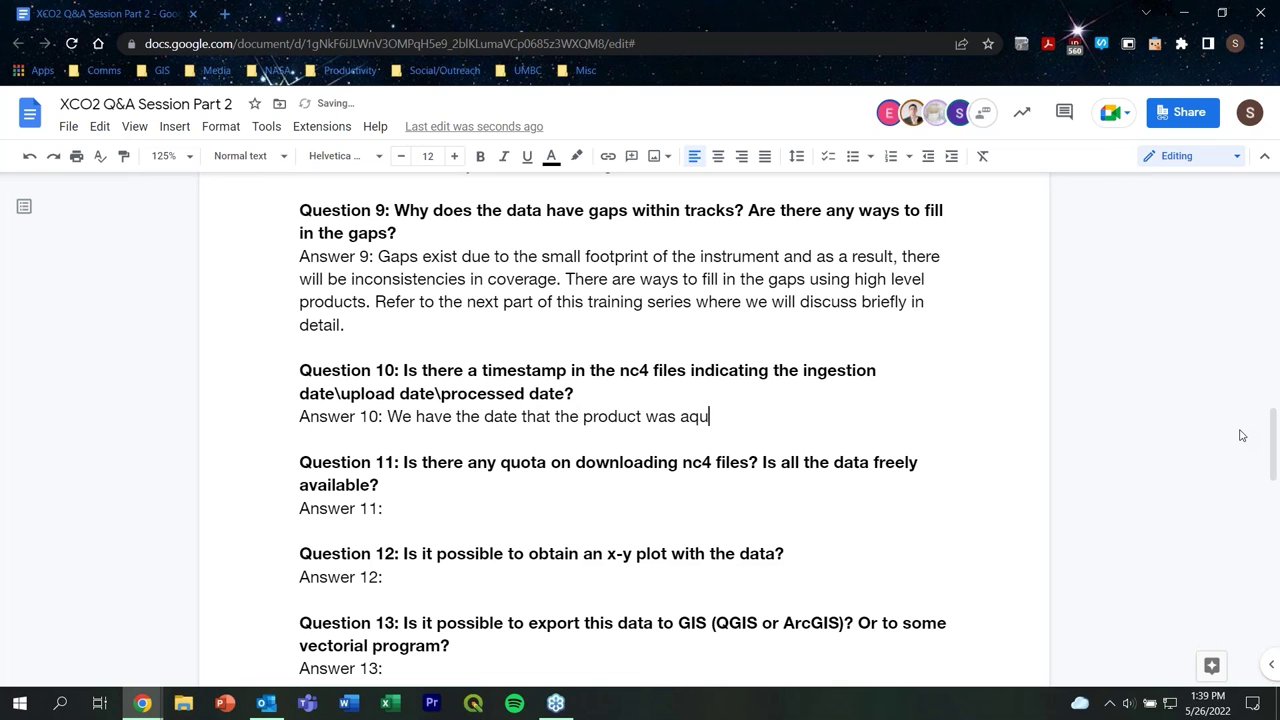
pyautogui.write('ired and')
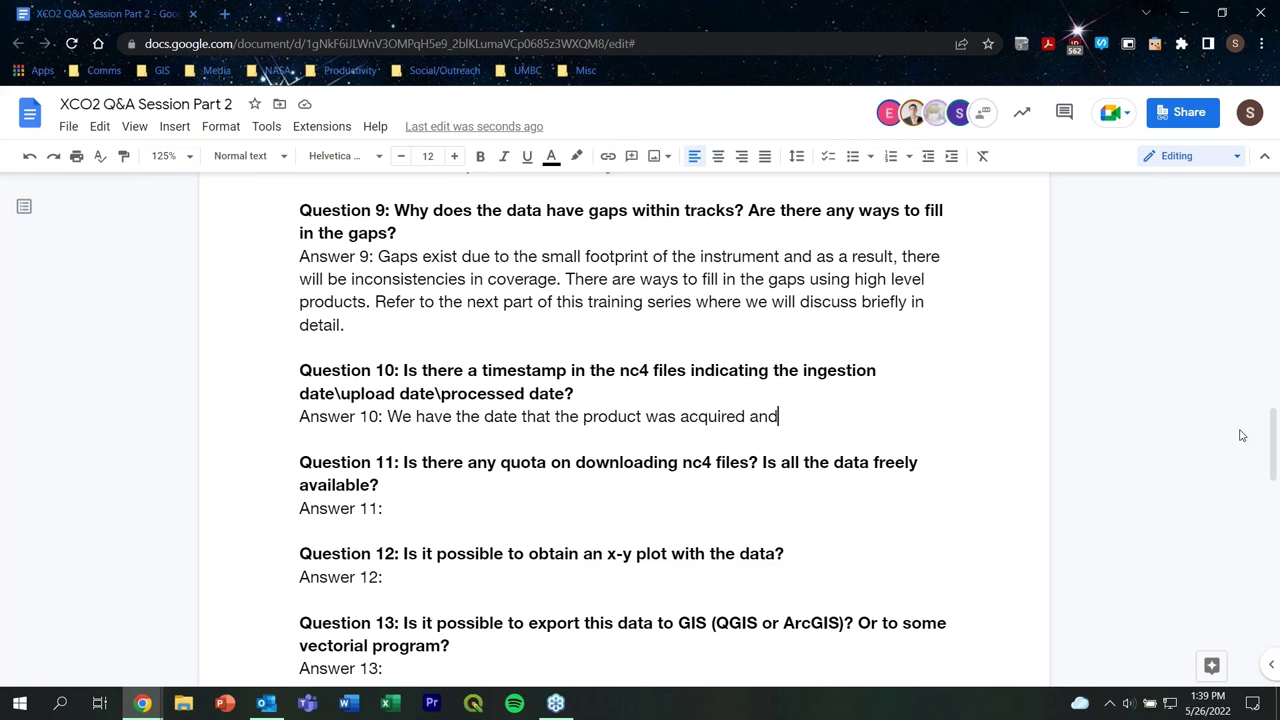
pyautogui.write('that info is made avai')
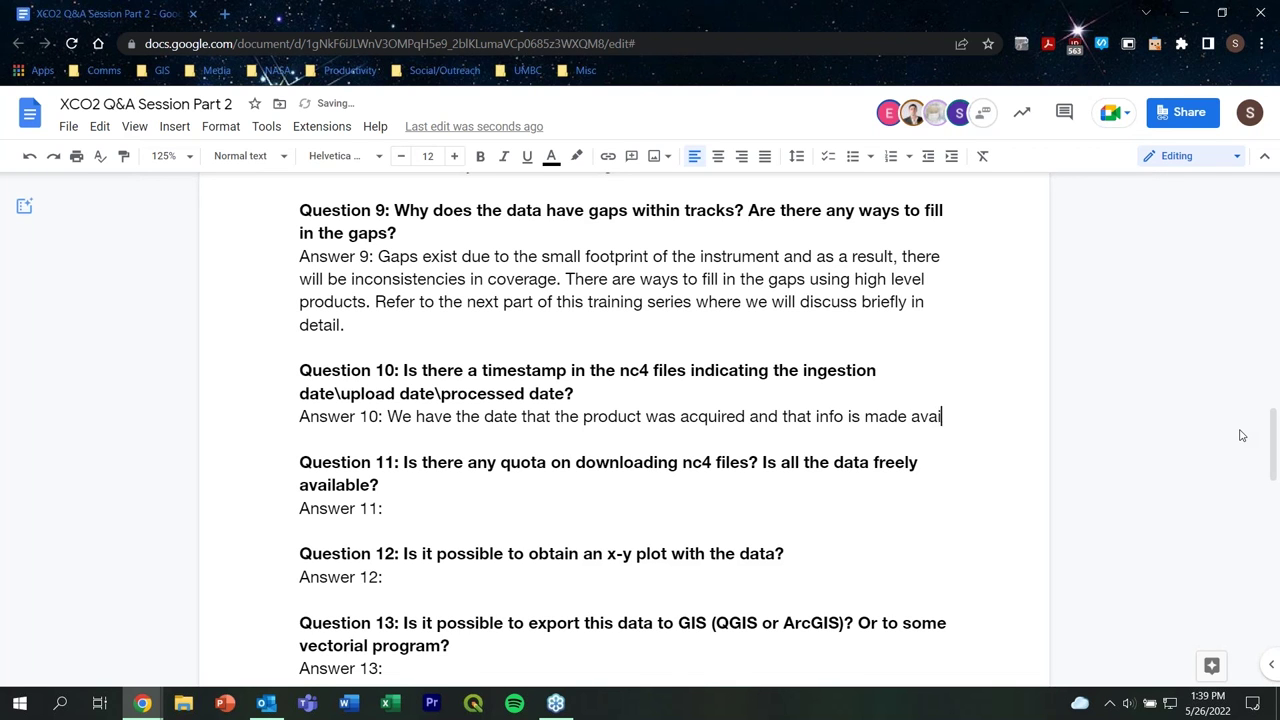
pyautogui.write('lable.')
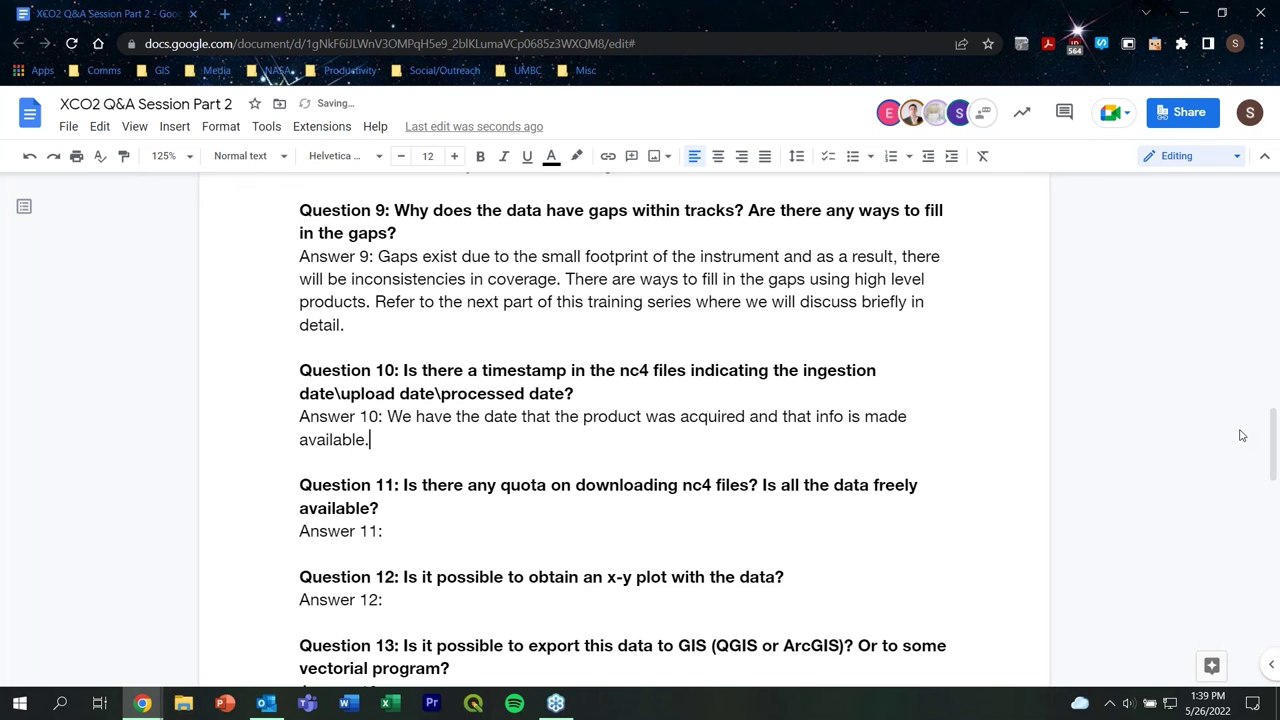
# - Answer Question 11: "No there is no quota and the files are freely available (NASA policy)."
pyautogui.click(425, 531)
pyautogui.scroll(-1, 960, 450)
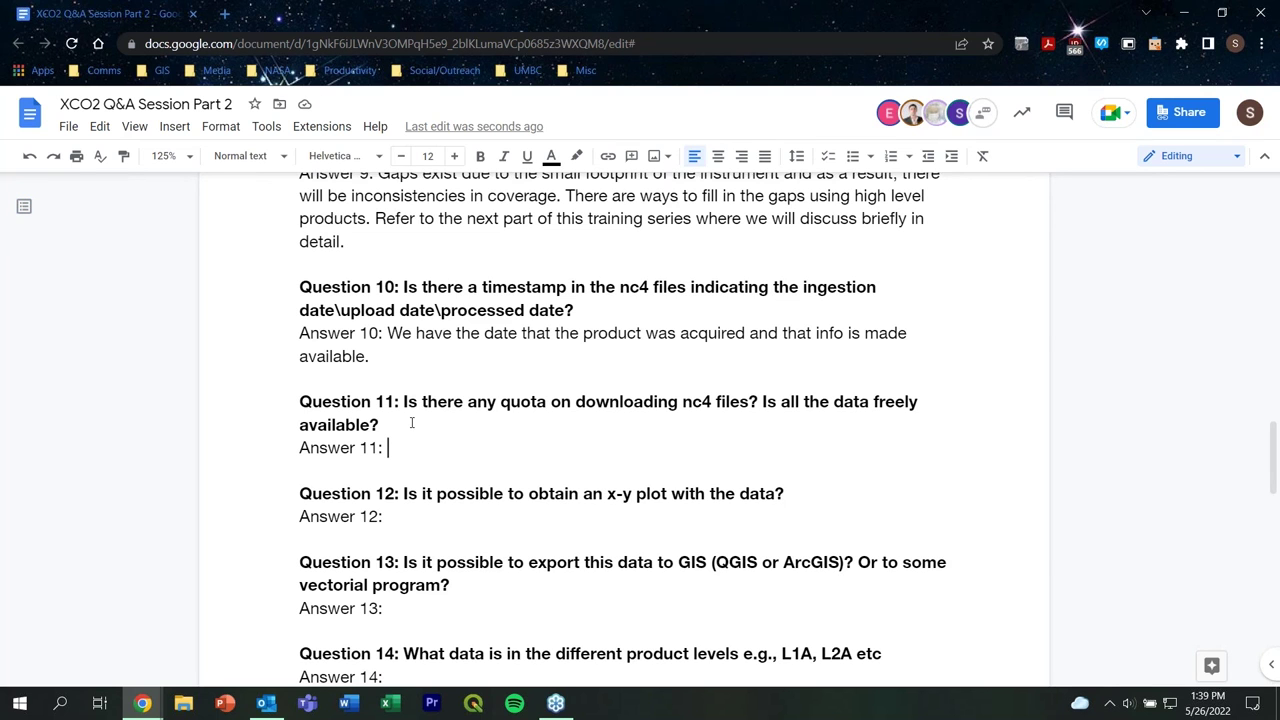
pyautogui.write('No there is no')
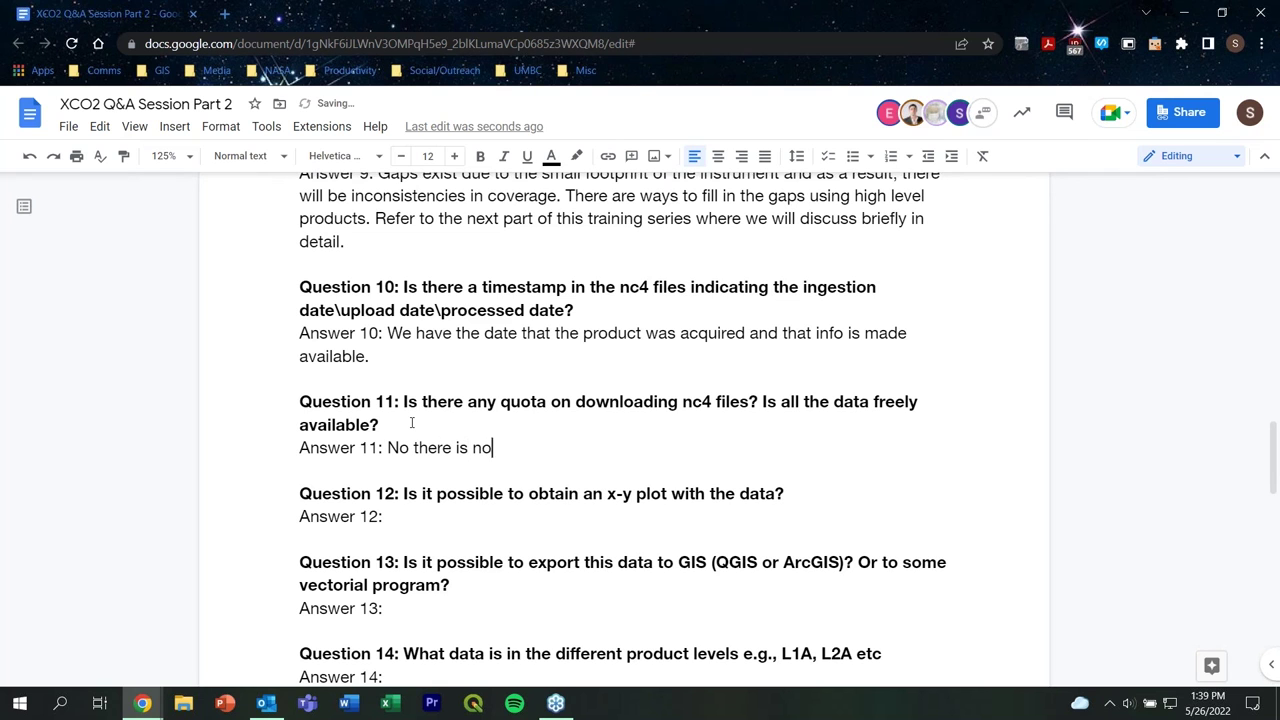
pyautogui.write(' quota and the fi')
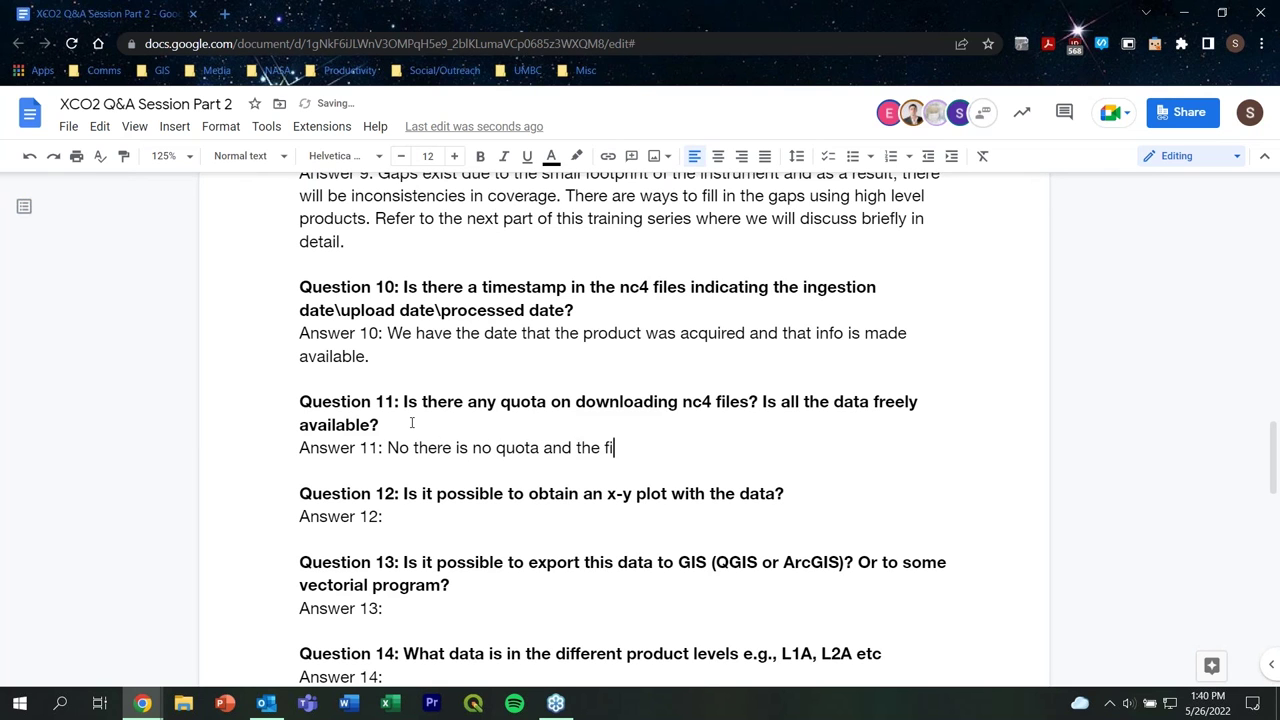
pyautogui.write('les are freely')
pyautogui.press('Tab')
pyautogui.write('.')
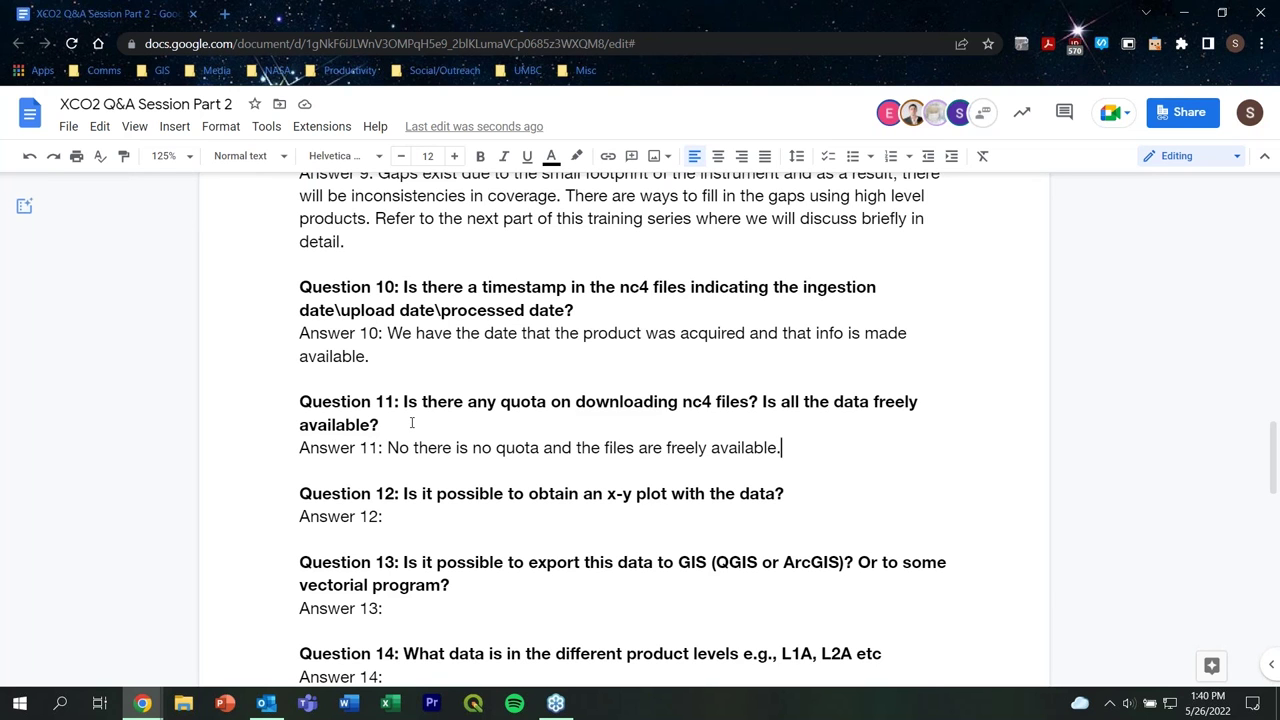
pyautogui.press('BackSpace')
pyautogui.write('(NASA')
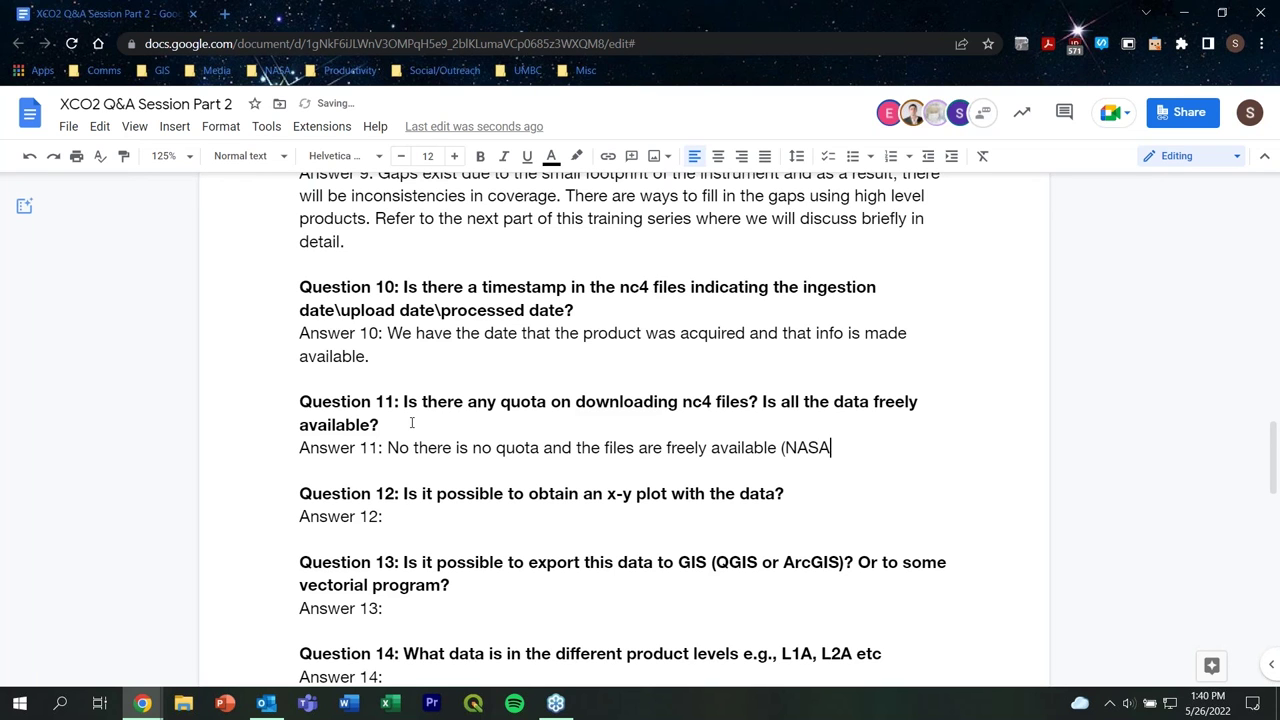
pyautogui.write(' policy).')
# - Answer Question 12: "Yes! This was the first example covered during the presentation."
pyautogui.click(402, 518)
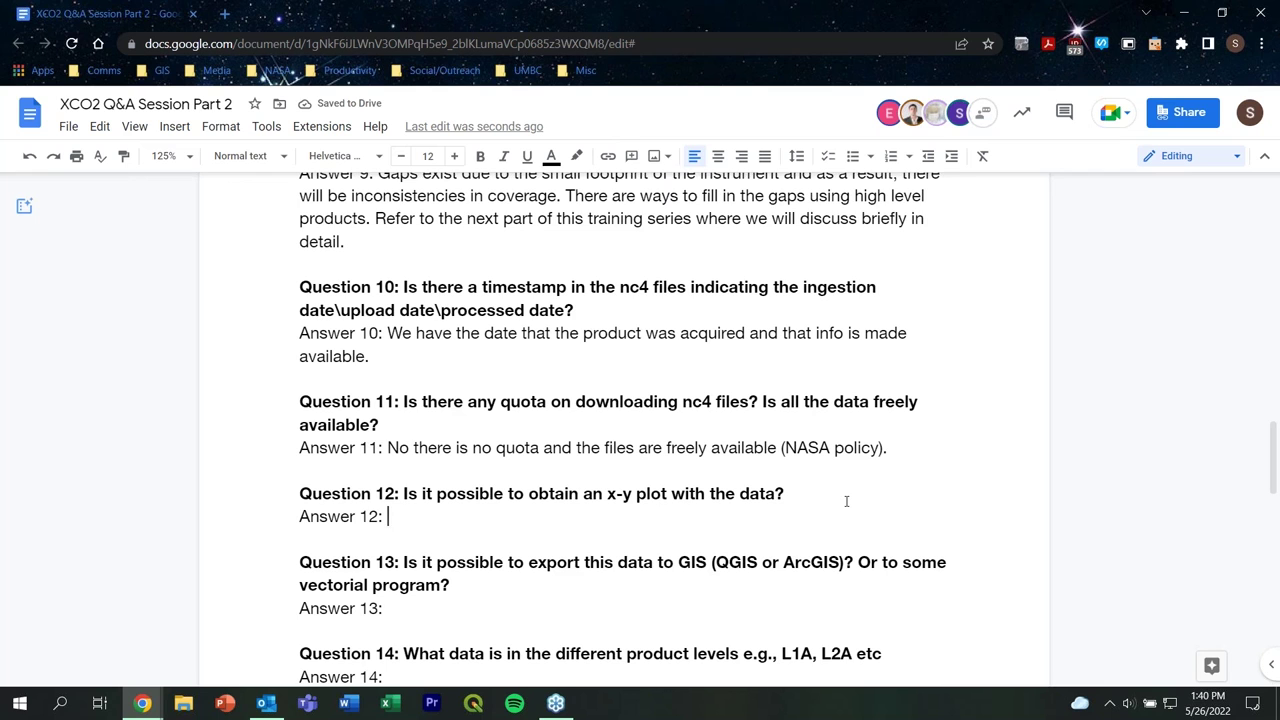
pyautogui.write('Yes! This w')
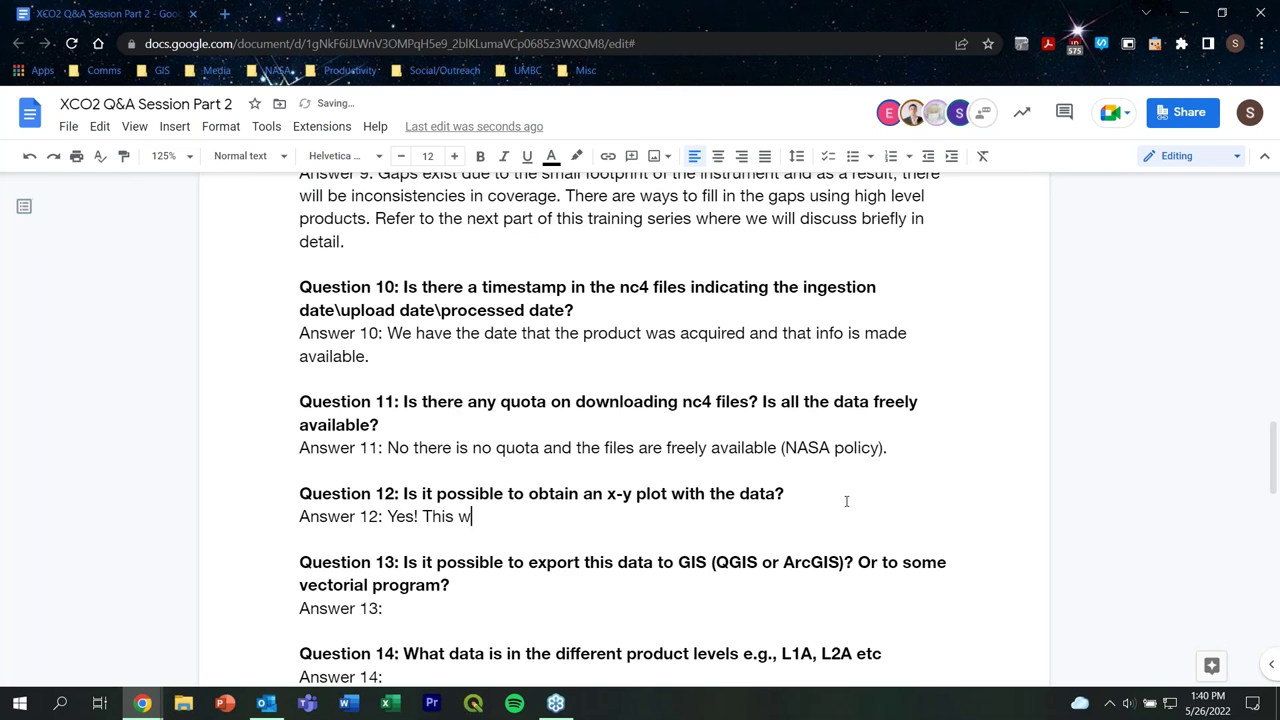
pyautogui.write('as the first ema')
pyautogui.press('BackSpace')
pyautogui.press('BackSpace')
pyautogui.write('a')
pyautogui.press('BackSpace')
pyautogui.write('xa')
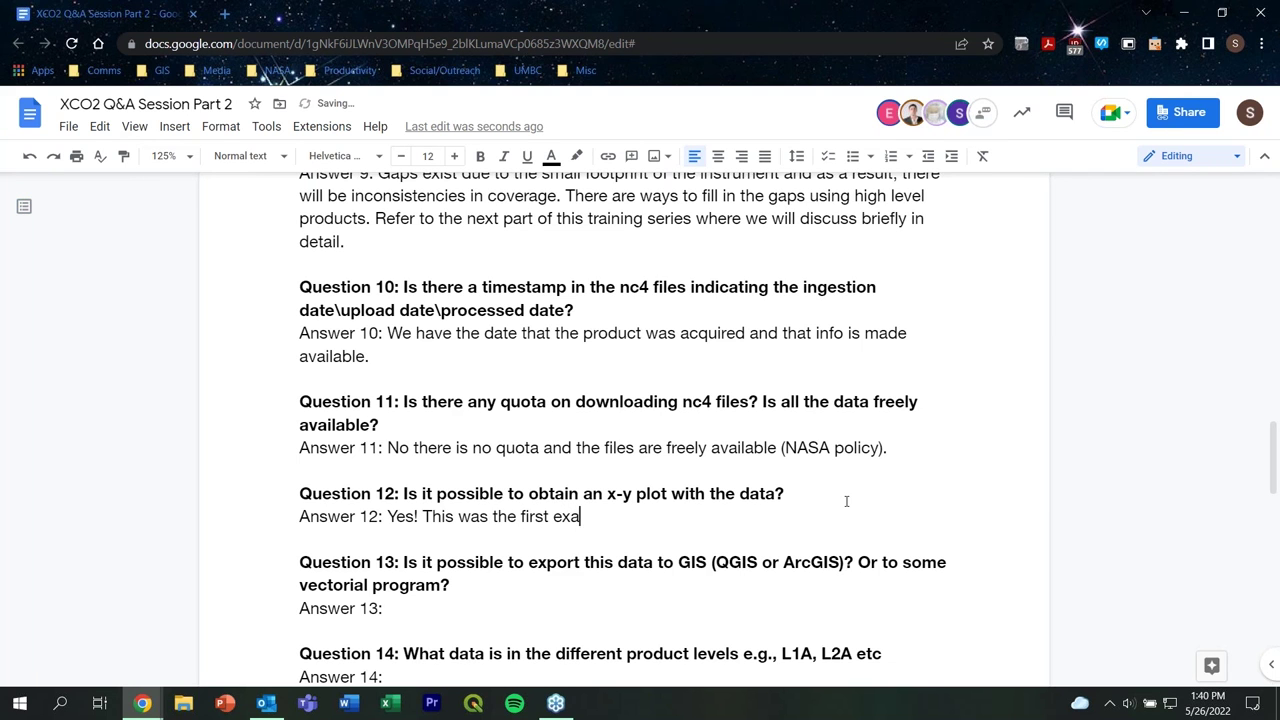
pyautogui.write('mple covered duing th')
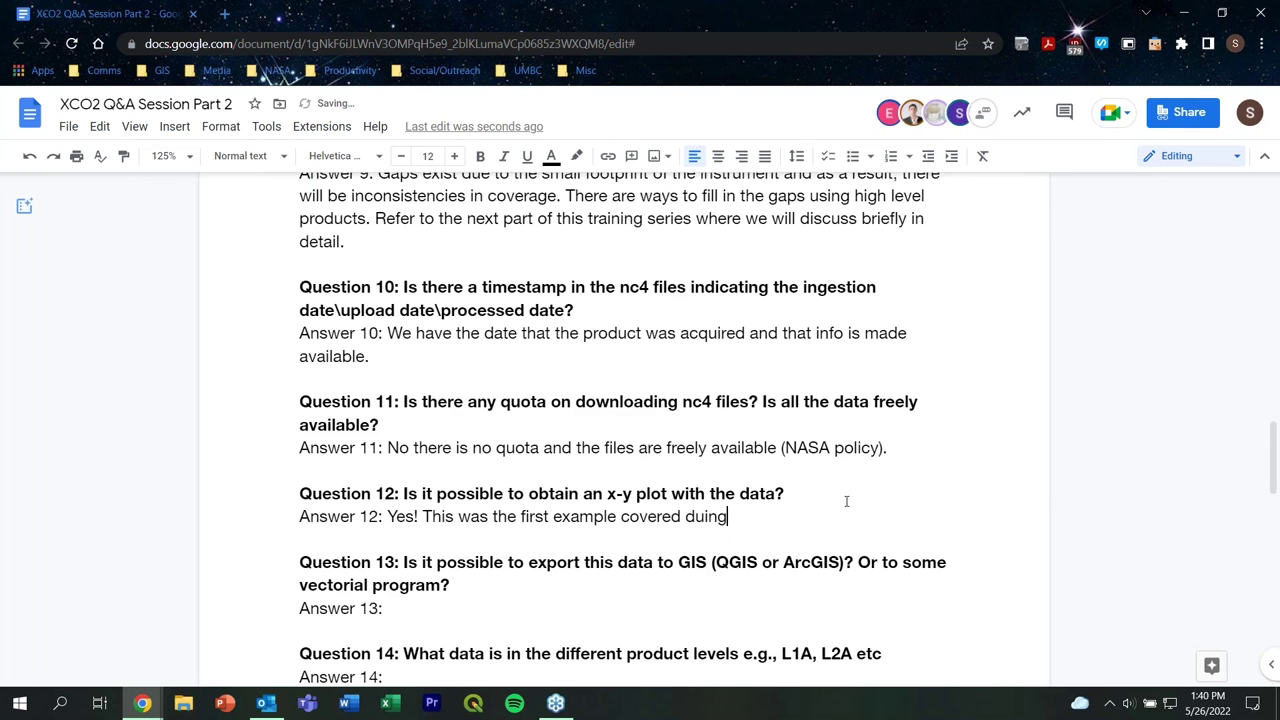
pyautogui.press('BackSpace')
pyautogui.press('BackSpace')
pyautogui.press('BackSpace')
pyautogui.press('BackSpace')
pyautogui.press('BackSpace')
pyautogui.press('BackSpace')
pyautogui.write('ring the presentation.')
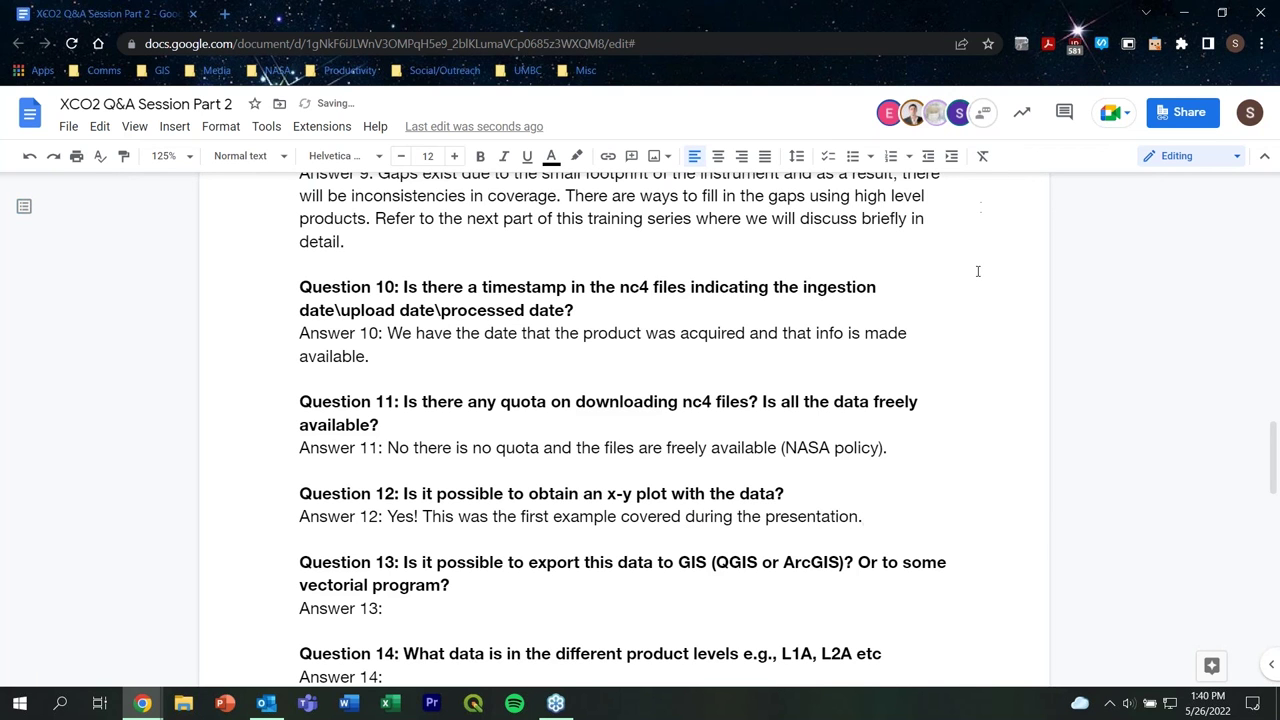
# - Answer Question 13: "Directly, no. You will have to convert the file to be compatible in GIS software."
pyautogui.scroll(-2, 977, 271)
pyautogui.click(396, 446)
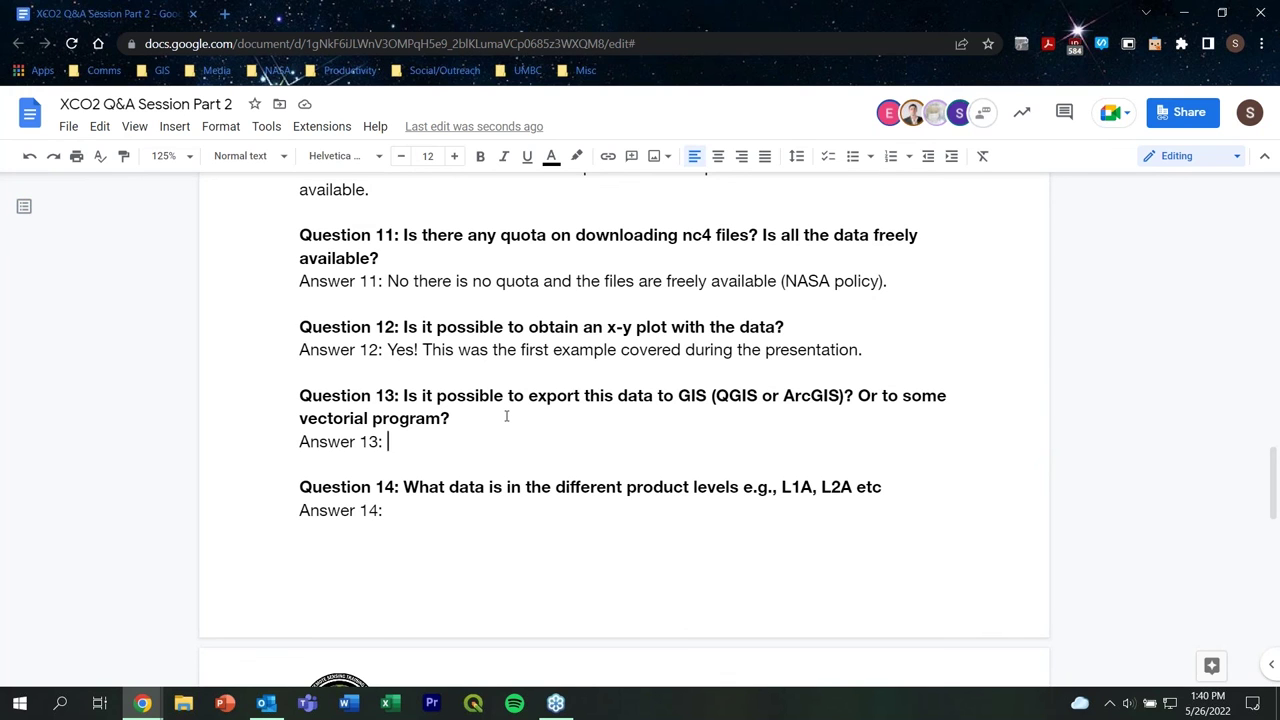
pyautogui.write('Direct')
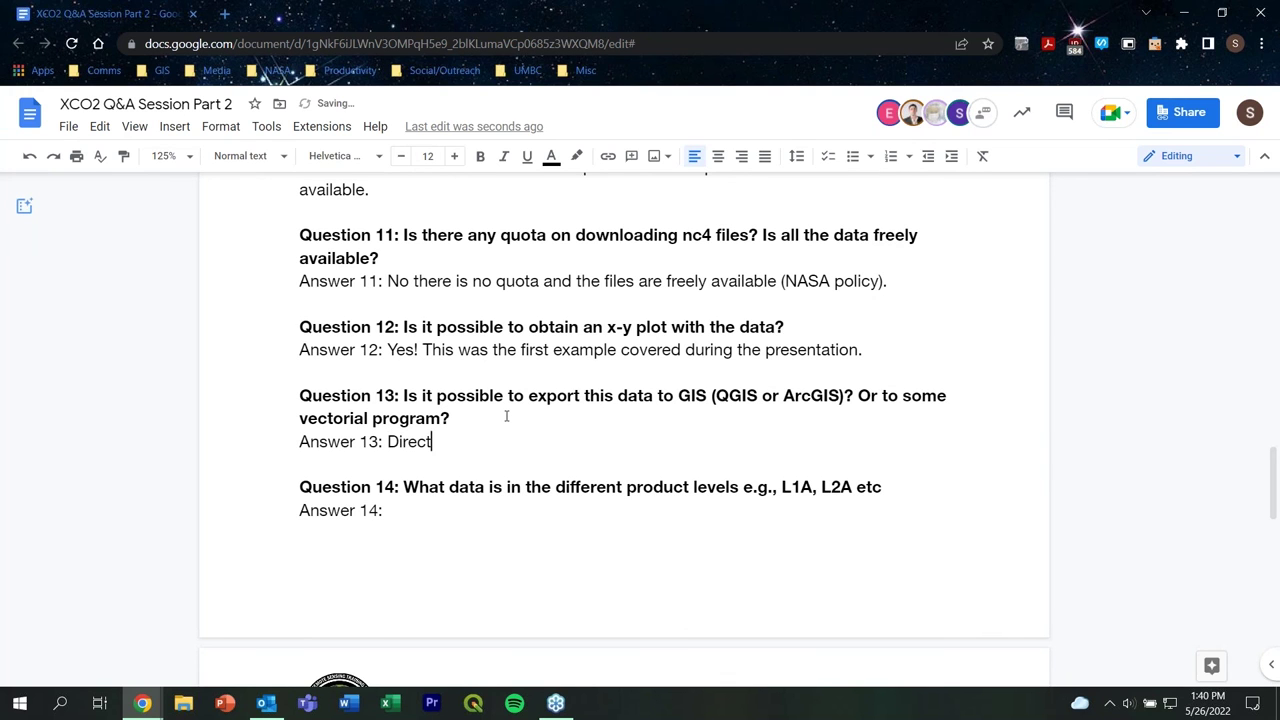
pyautogui.write('ly, no. You will ha')
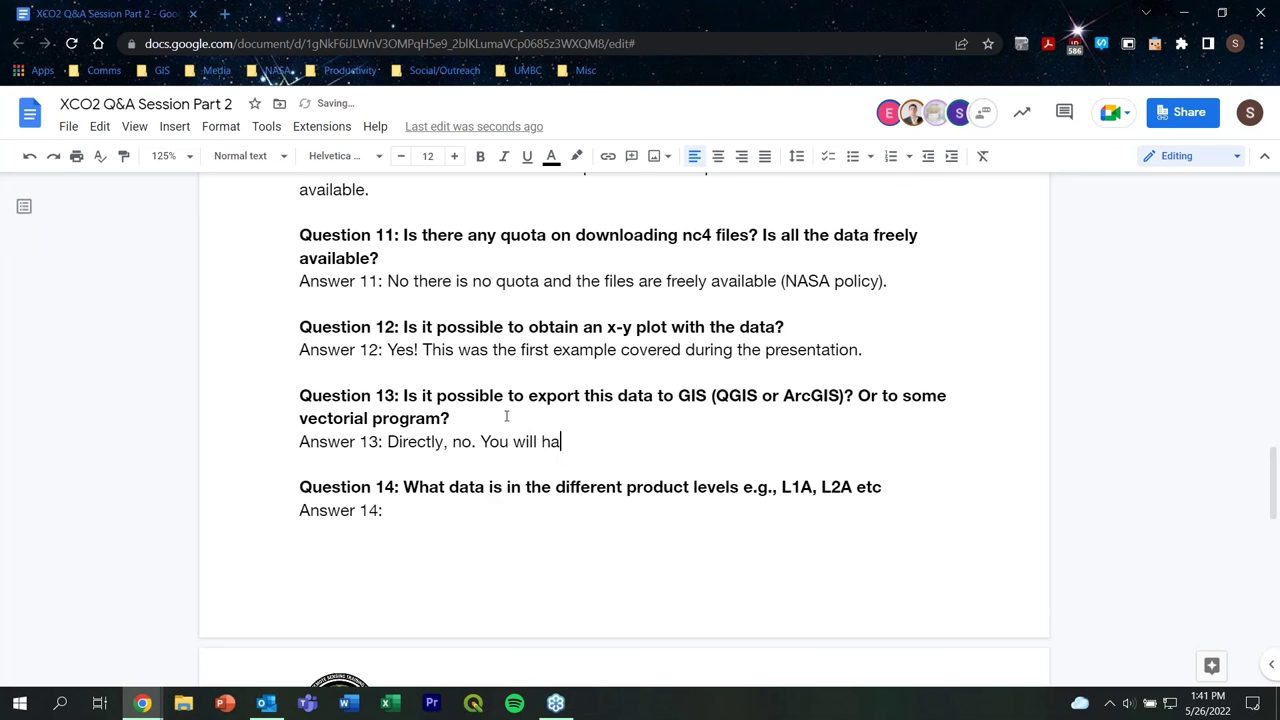
pyautogui.write('ve to convert the file')
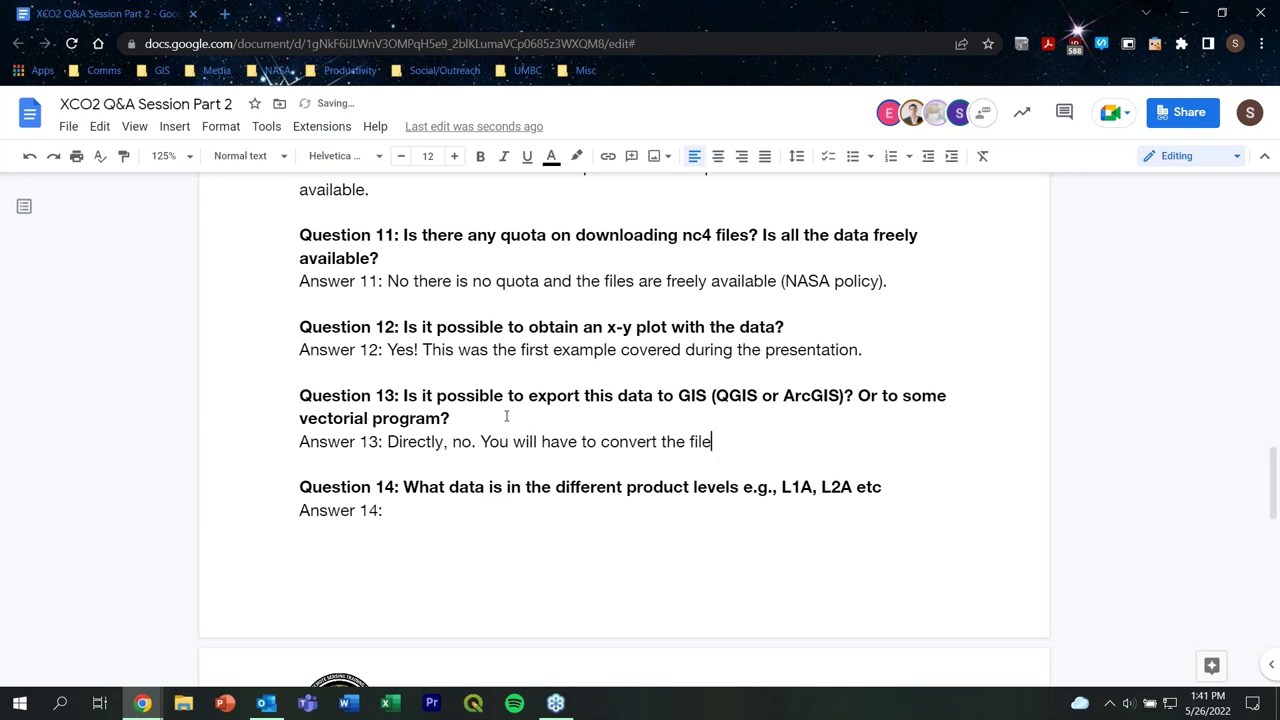
pyautogui.write(' to be compa')
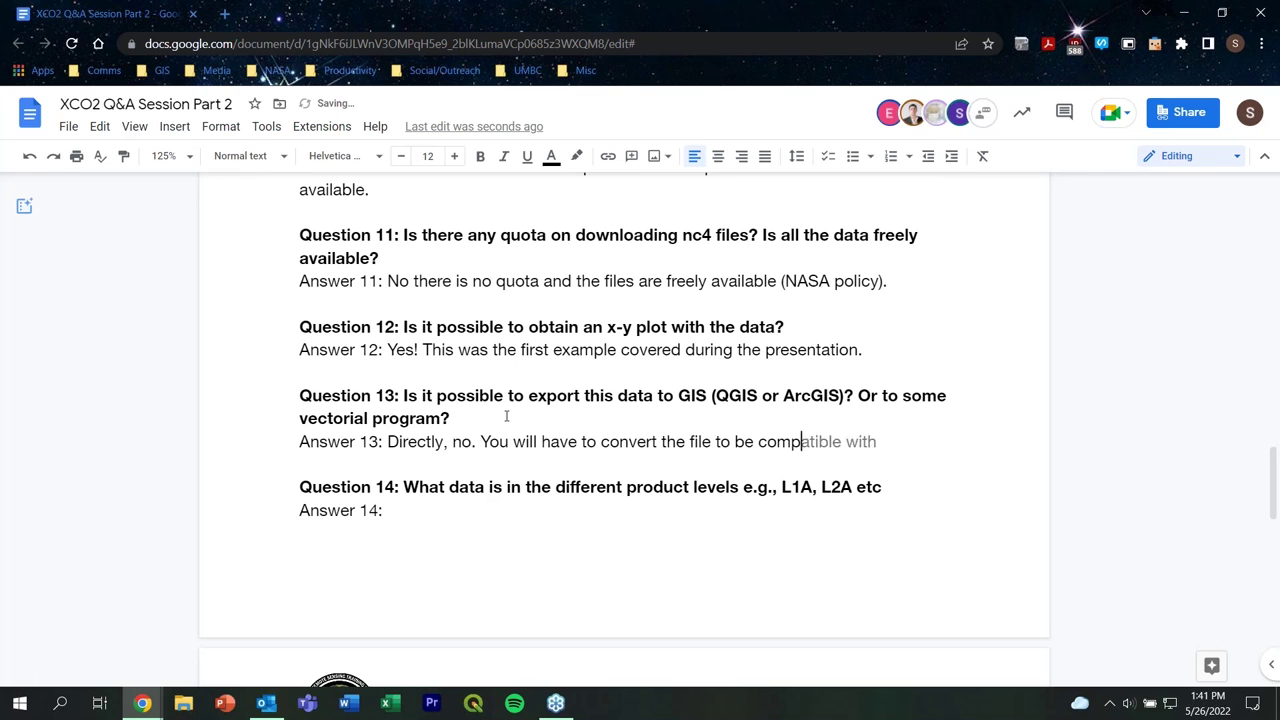
pyautogui.press('Tab')
pyautogui.press('BackSpace')
pyautogui.press('BackSpace')
pyautogui.press('BackSpace')
pyautogui.press('BackSpace')
pyautogui.write('in GIS sofrt')
pyautogui.press('BackSpace')
pyautogui.press('BackSpace')
pyautogui.write('tware')
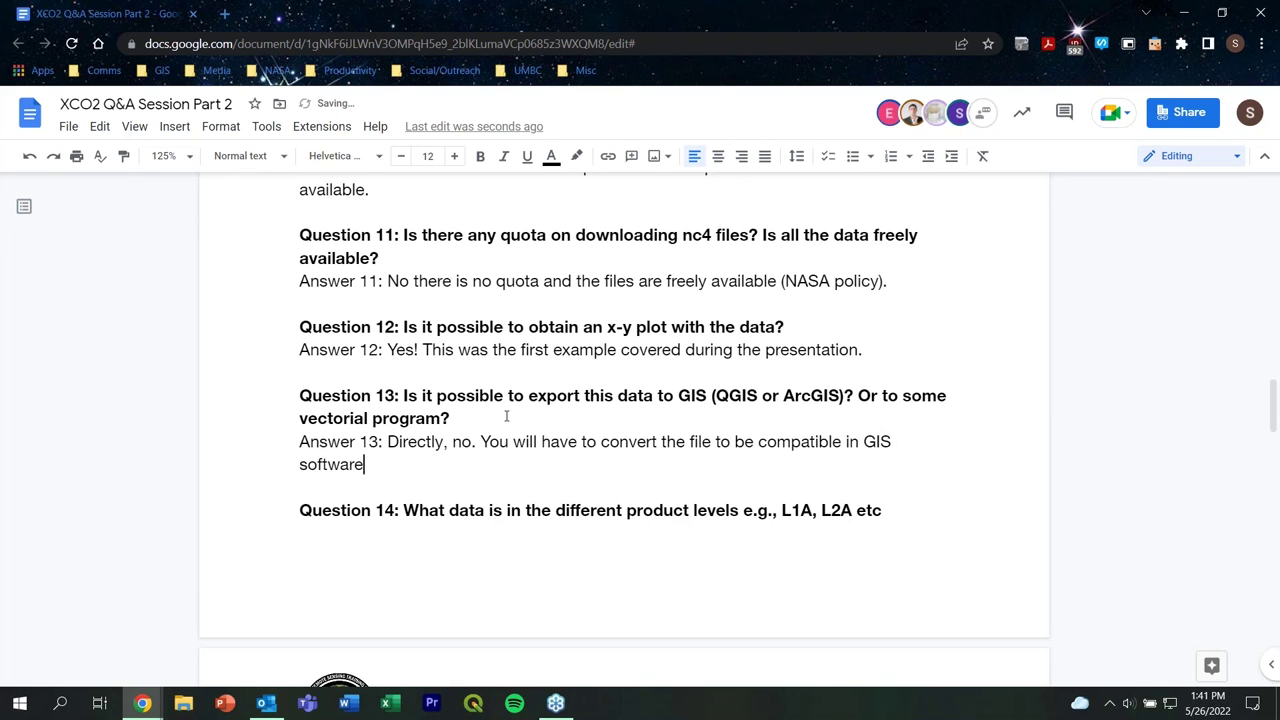
pyautogui.write('.')
# - Begin Answer 14 with "The data products mentioned today were the Level 2 light products."
pyautogui.scroll(-2, 536, 370)
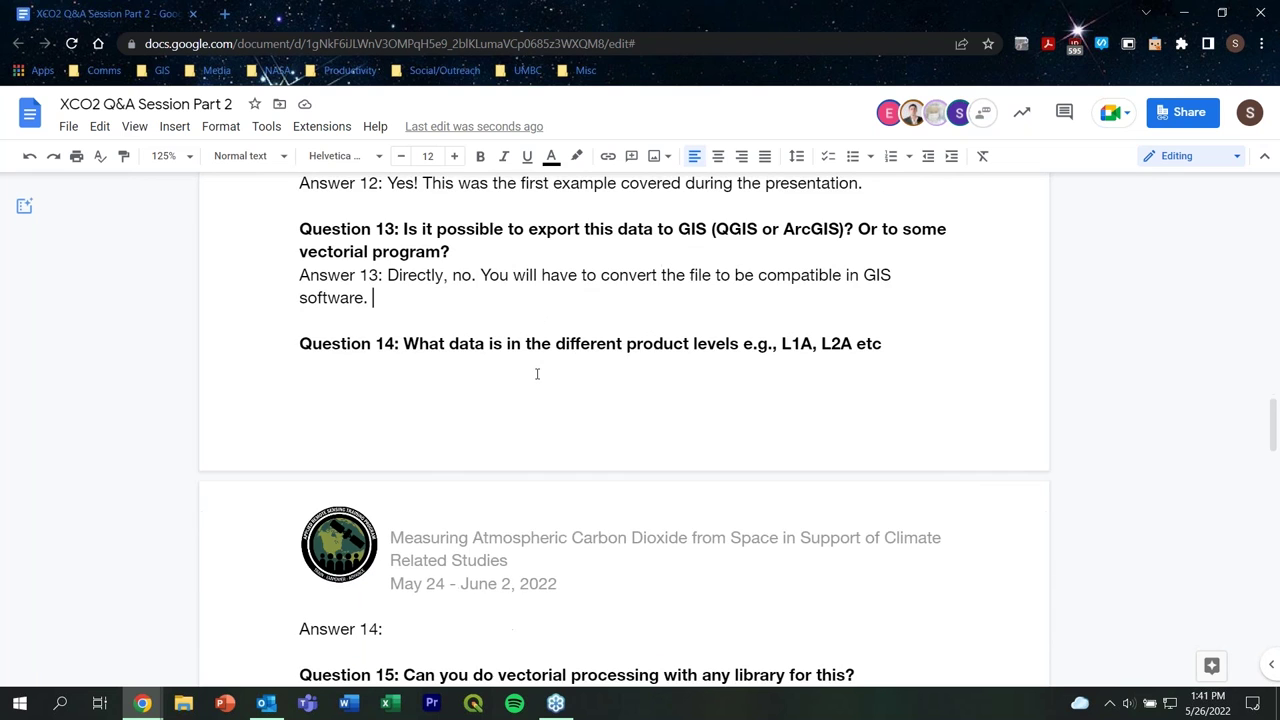
pyautogui.scroll(-1, 532, 371)
pyautogui.click(406, 548)
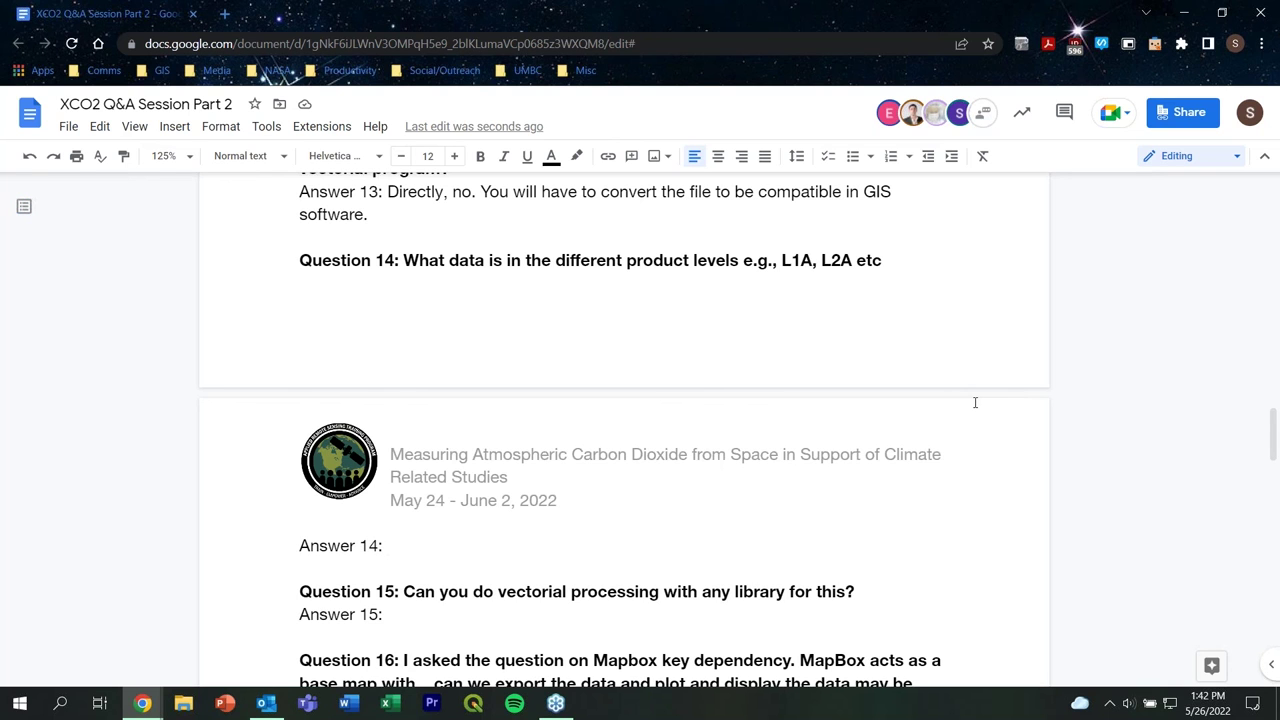
pyautogui.write('The da')
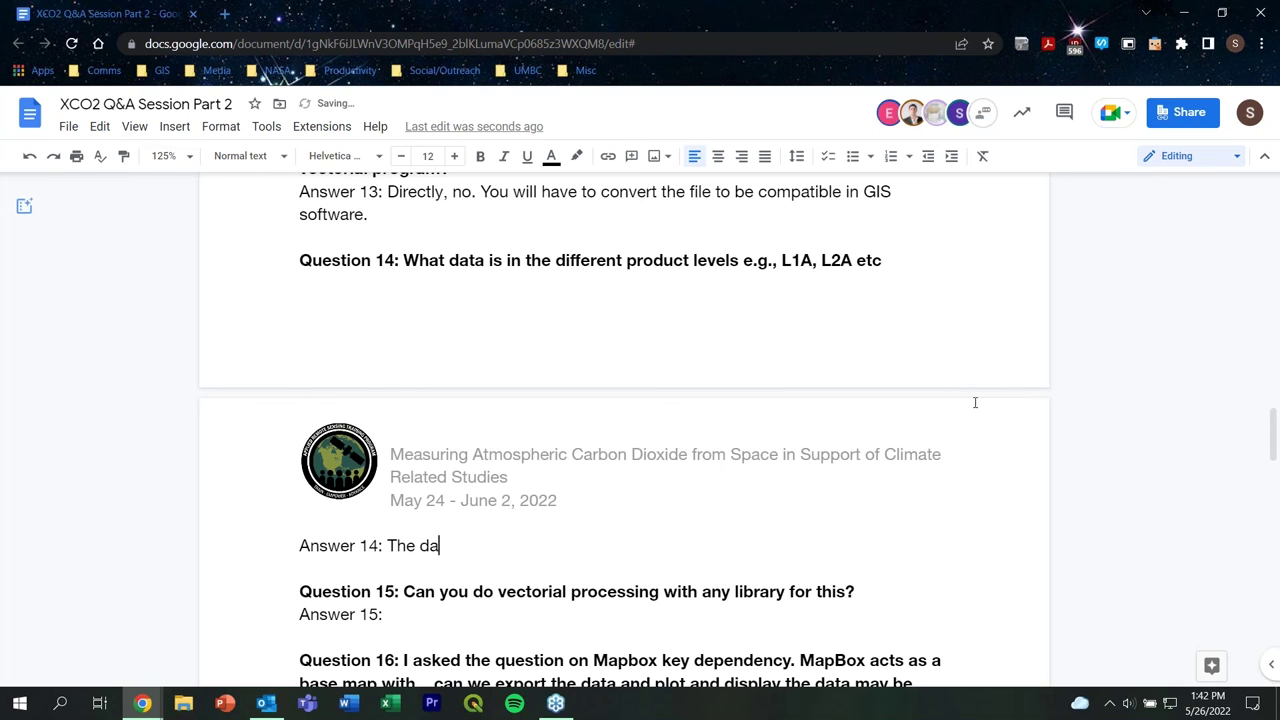
pyautogui.write('ta products mentioned today were the Li')
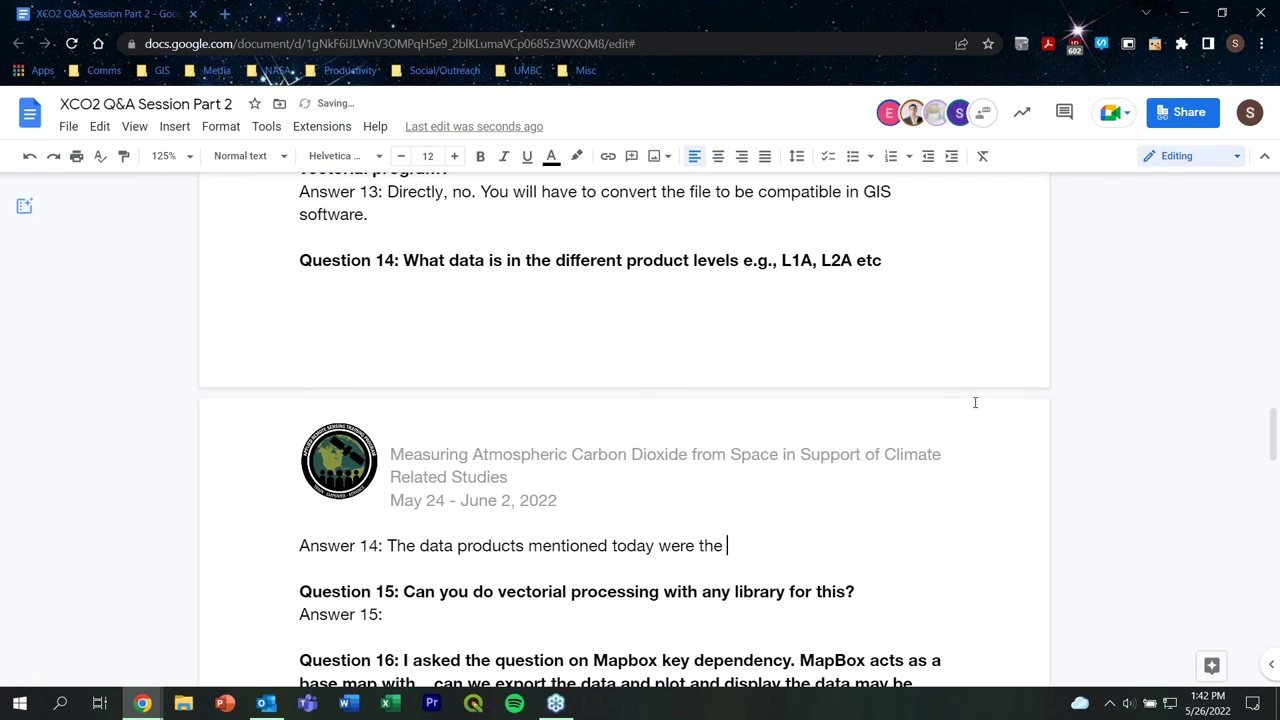
pyautogui.press('BackSpace')
pyautogui.write('evel 2 light ')
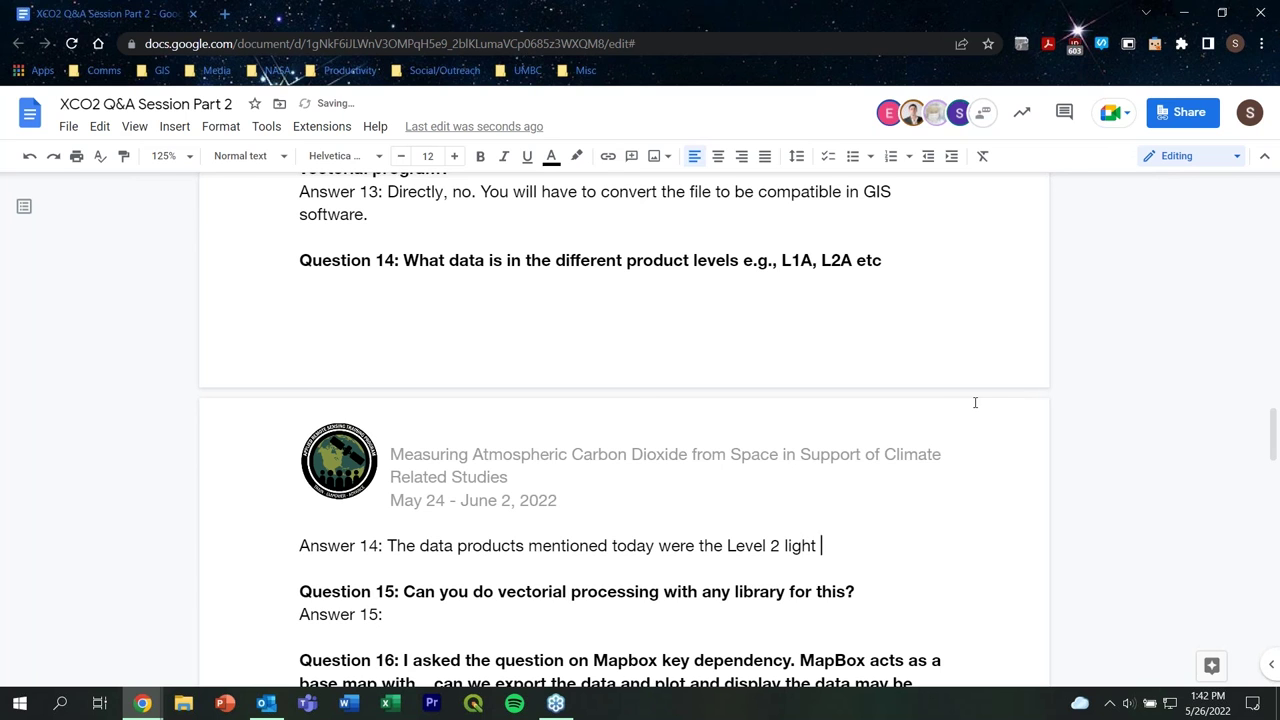
pyautogui.write('productsio')
pyautogui.press('BackSpace')
pyautogui.press('BackSpace')
pyautogui.write('.')
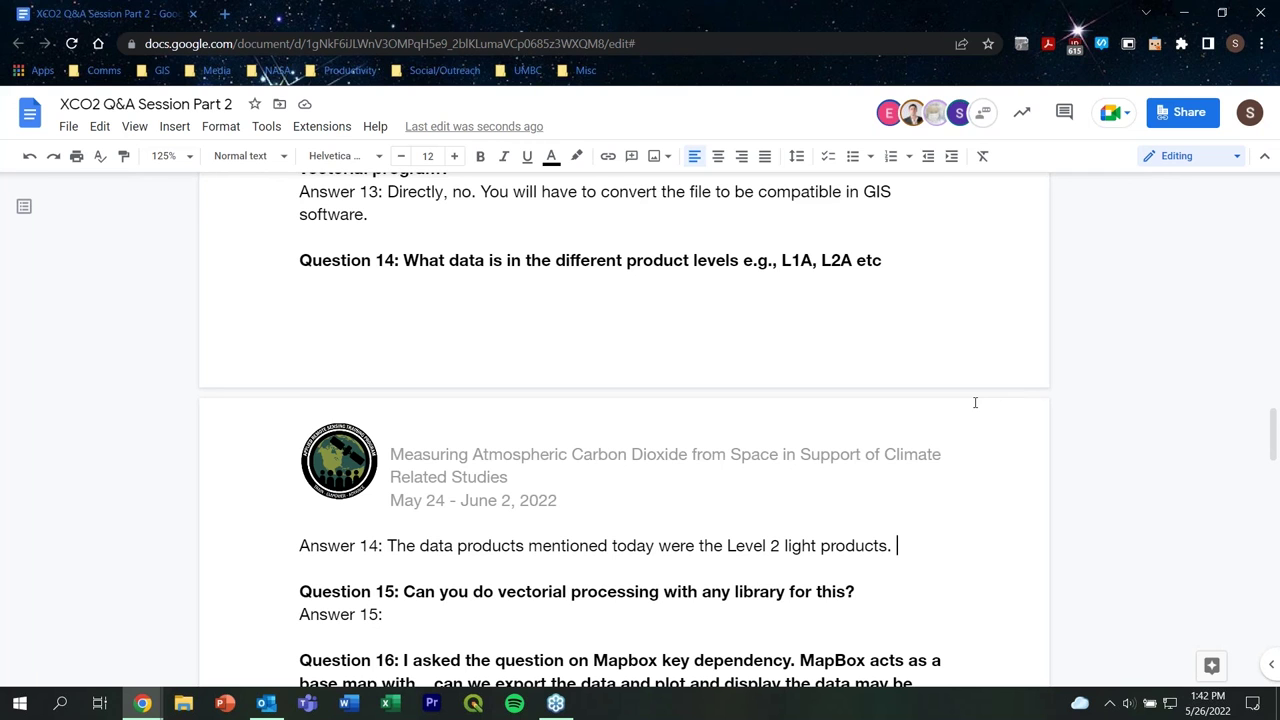
# - Finish Answer 14 with "For our purposes, it is better to use L2 data versus L1."
pyautogui.write('For our p')
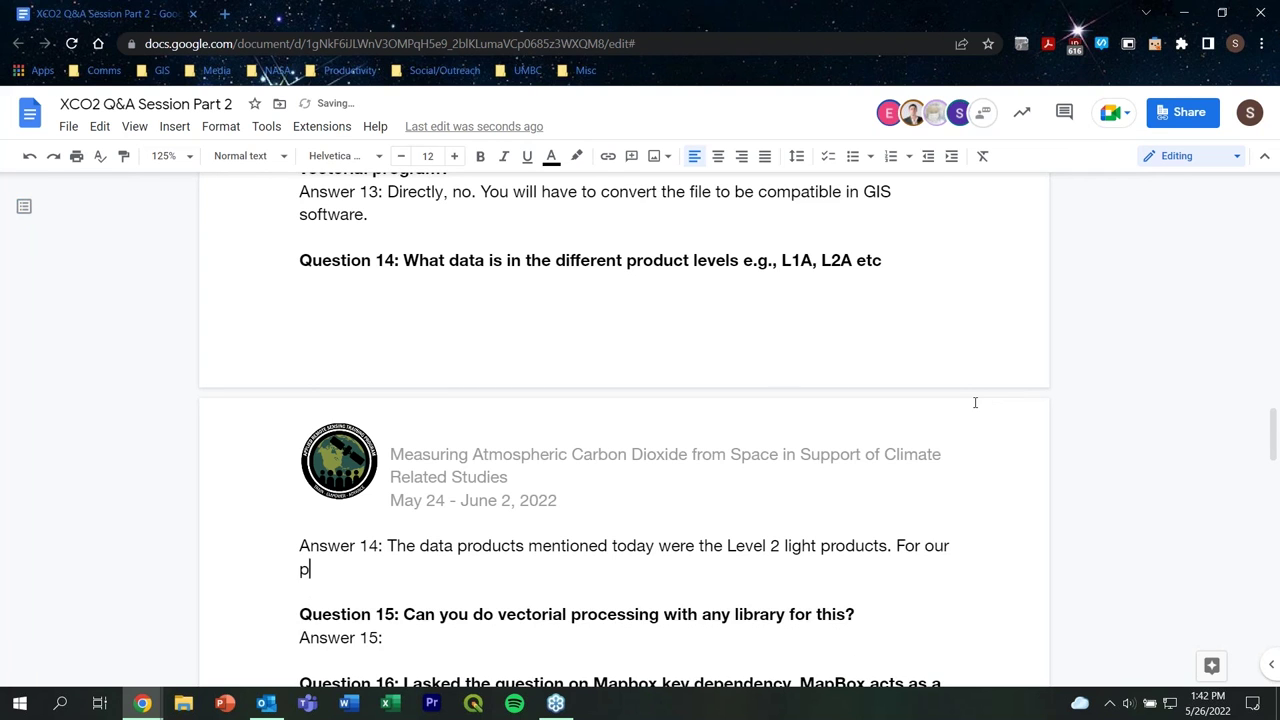
pyautogui.write('urposes')
pyautogui.press('BackSpace')
pyautogui.write(', it is bette')
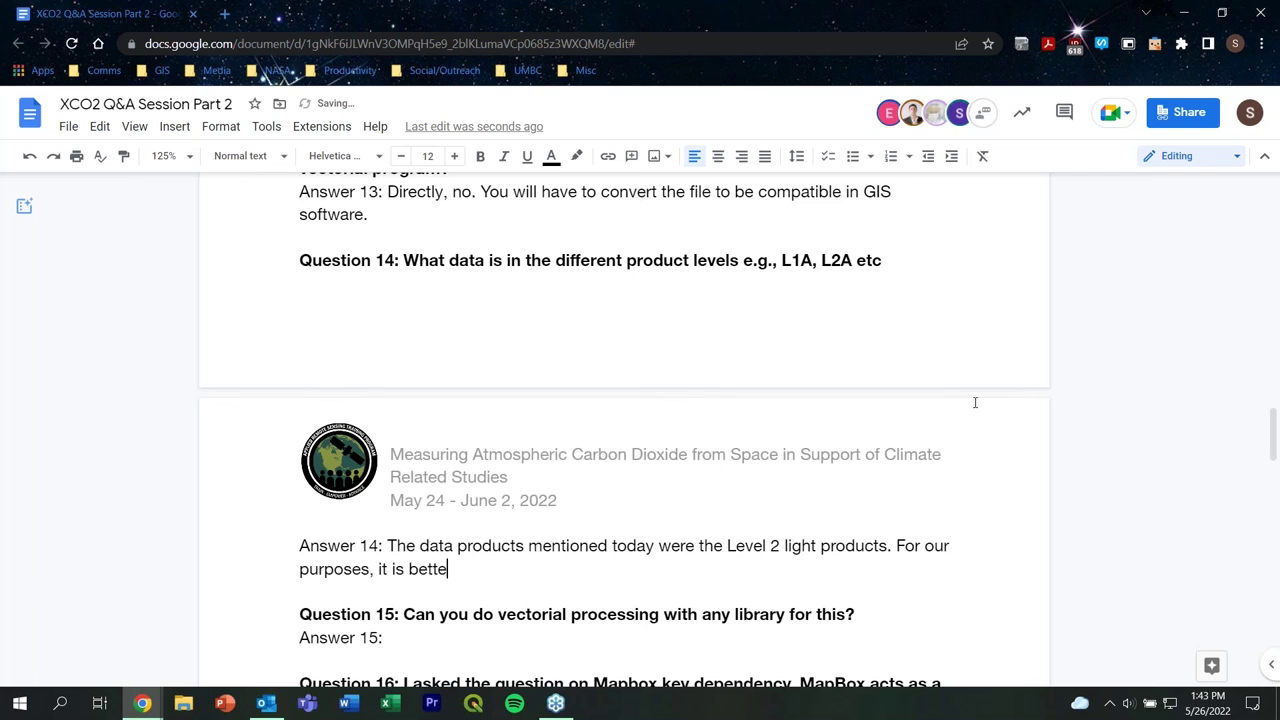
pyautogui.write('r to use L2 data versus L1.')
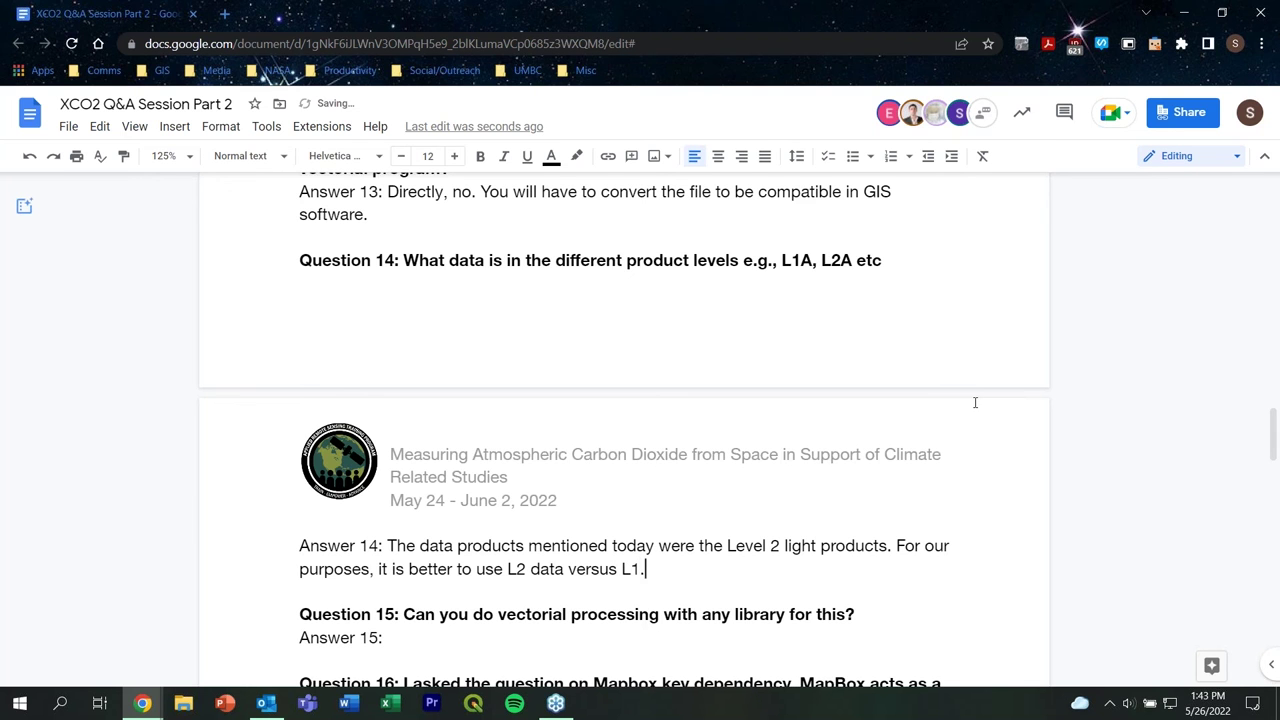
# - Place the text cursor in the empty Answer 15 line below the vectorial processing question
pyautogui.scroll(-1, 983, 382)
pyautogui.scroll(-1, 983, 382)
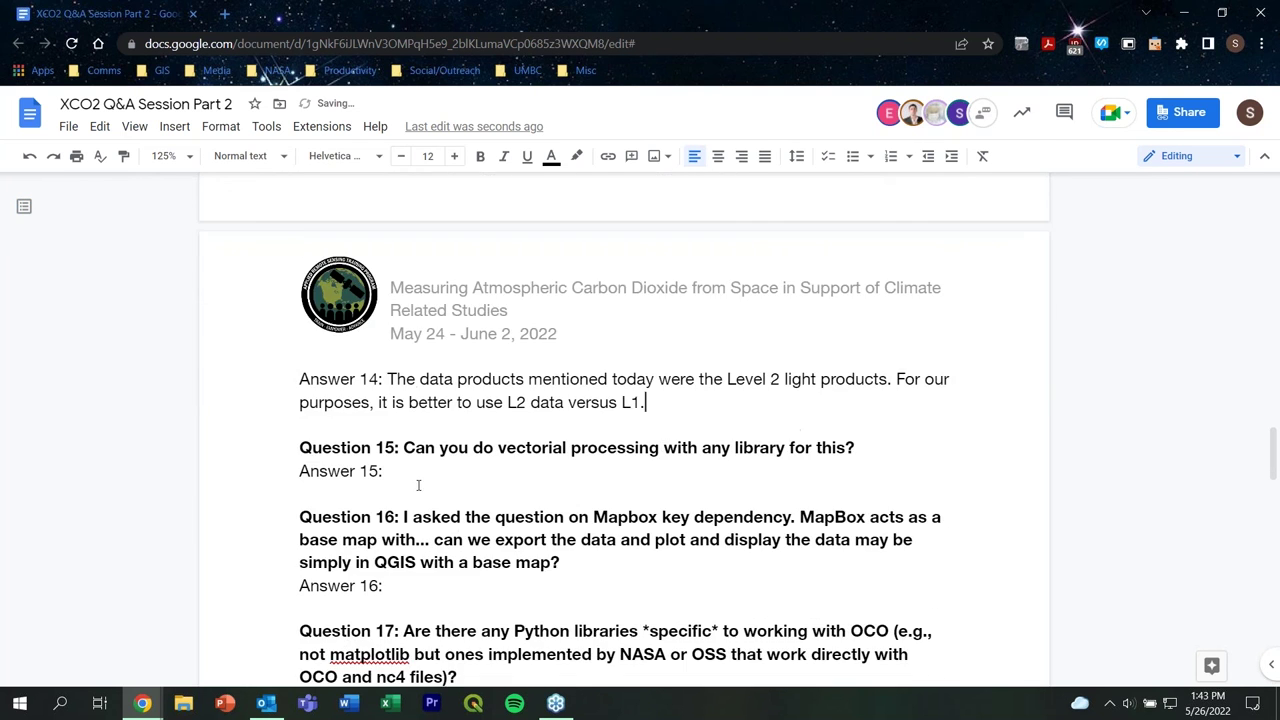
pyautogui.press('Down')
pyautogui.press('Down')
pyautogui.press('Down')
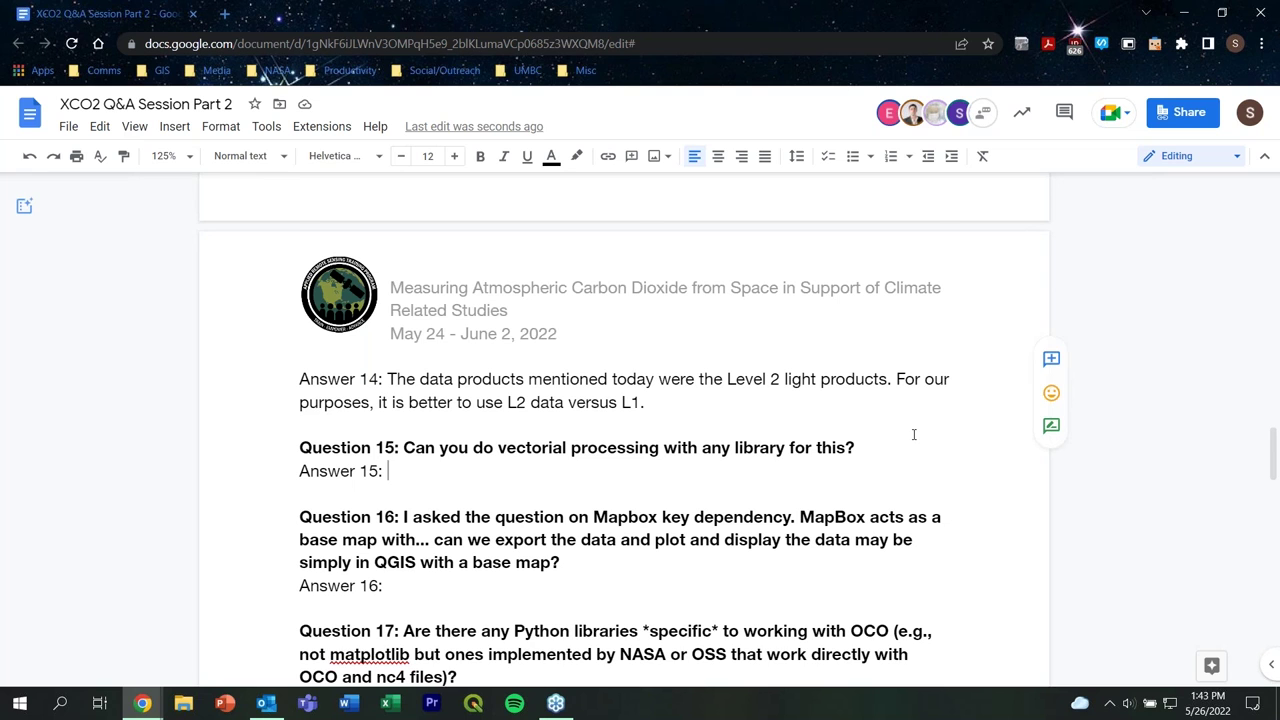
pyautogui.write('We will')
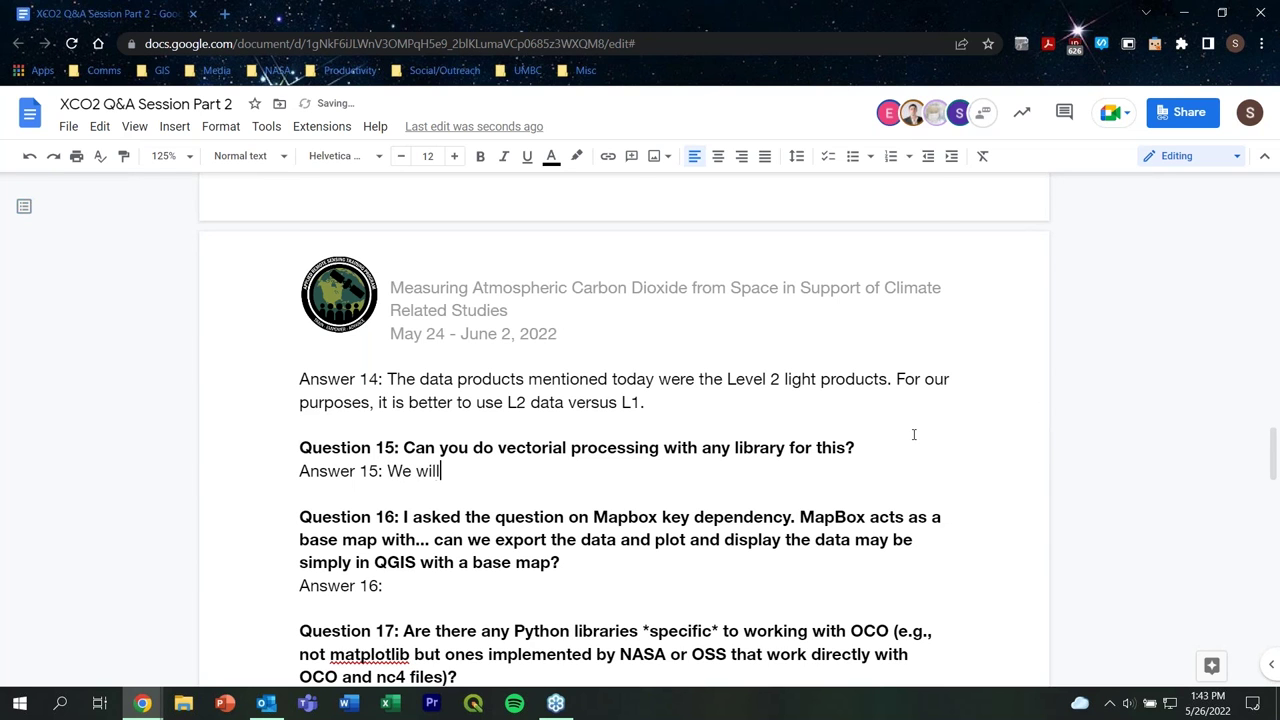
pyautogui.press('BackSpace')
pyautogui.press('BackSpace')
pyautogui.press('BackSpace')
pyautogui.press('BackSpace')
pyautogui.press('BackSpace')
pyautogui.press('BackSpace')
pyautogui.press('BackSpace')
pyautogui.press('BackSpace')
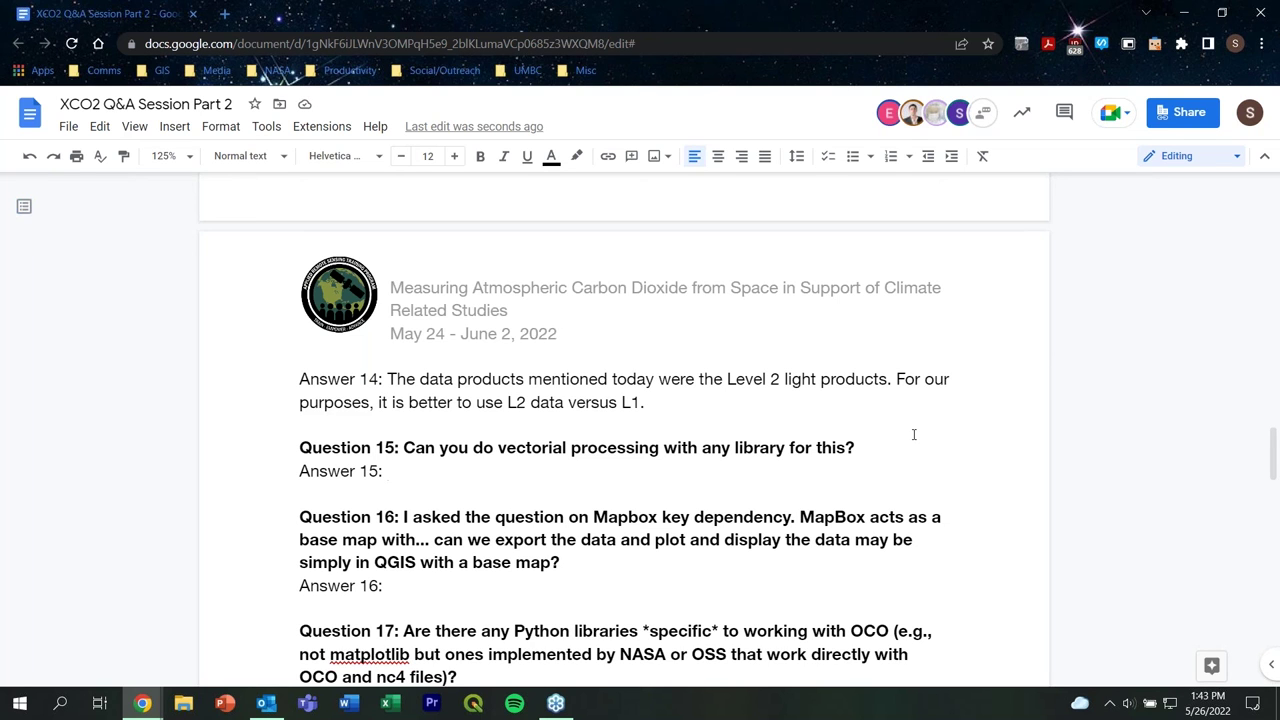
# - Answer Question 15: "We are not aware of any libraries that can do this directly. We will look into this further."
pyautogui.write('We a')
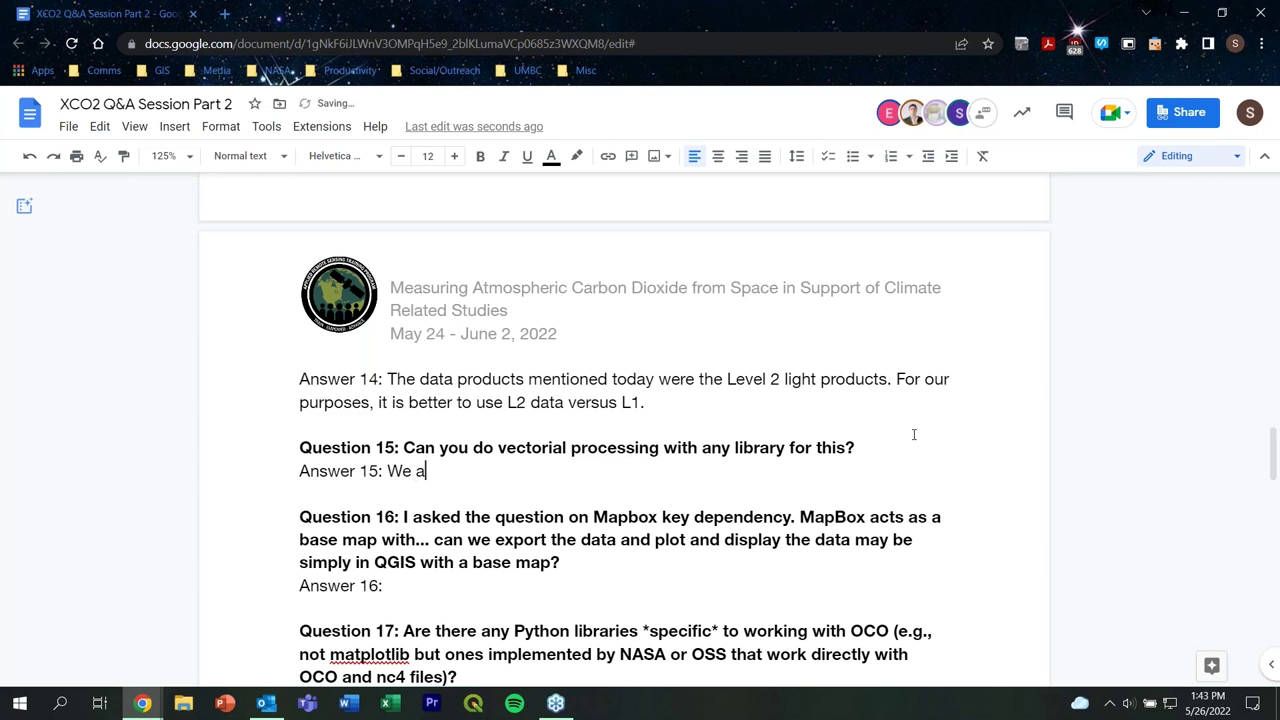
pyautogui.write('re no t aware of any libraries that c')
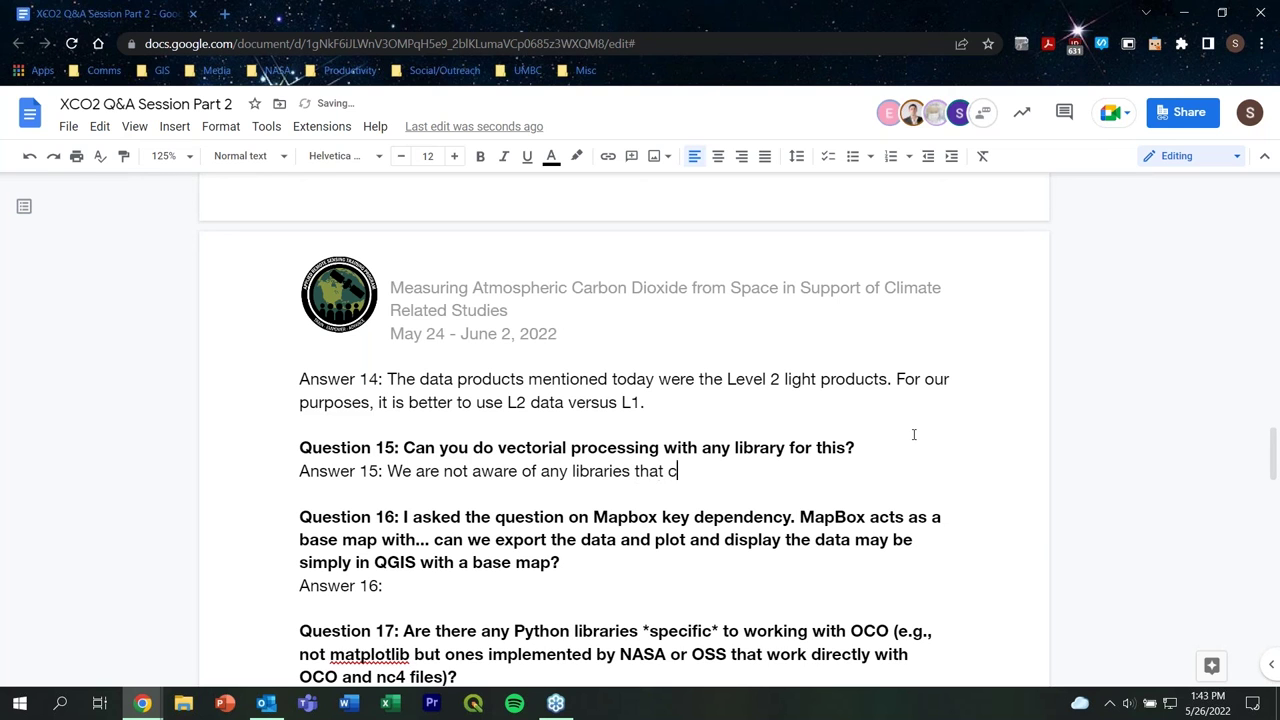
pyautogui.write('an do this directly')
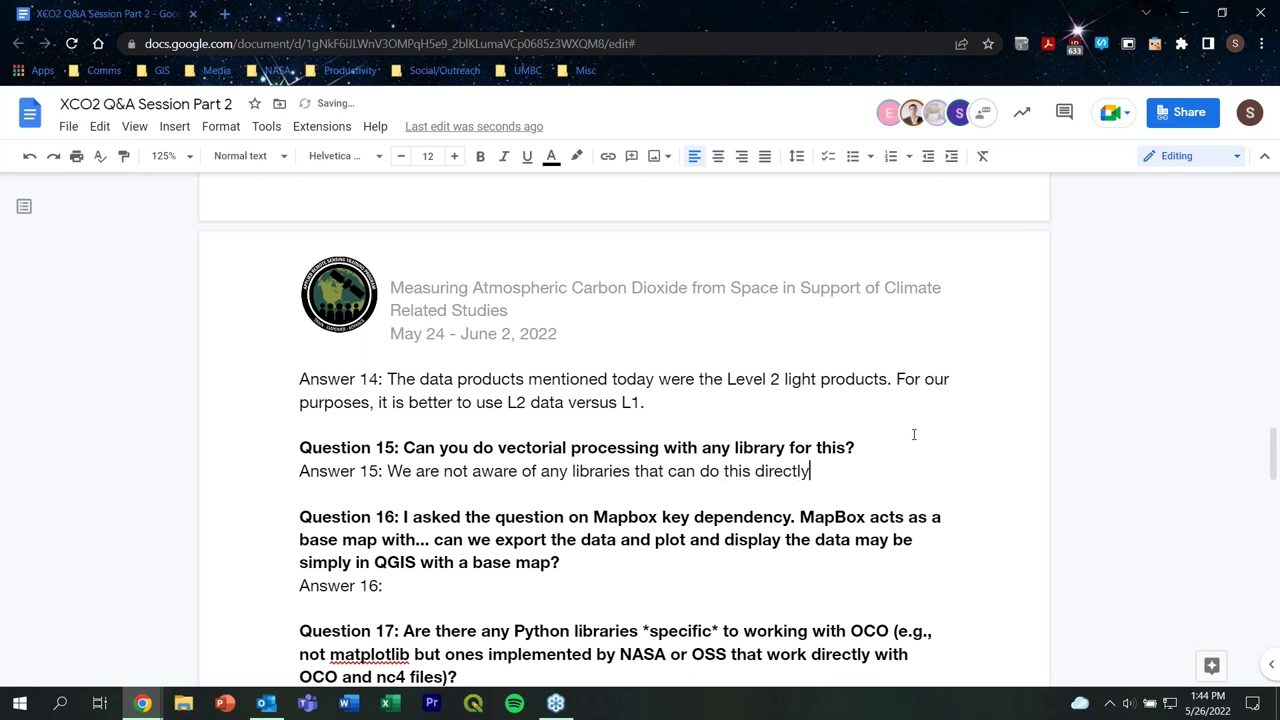
pyautogui.write('. We will look int')
pyautogui.write('o this ')
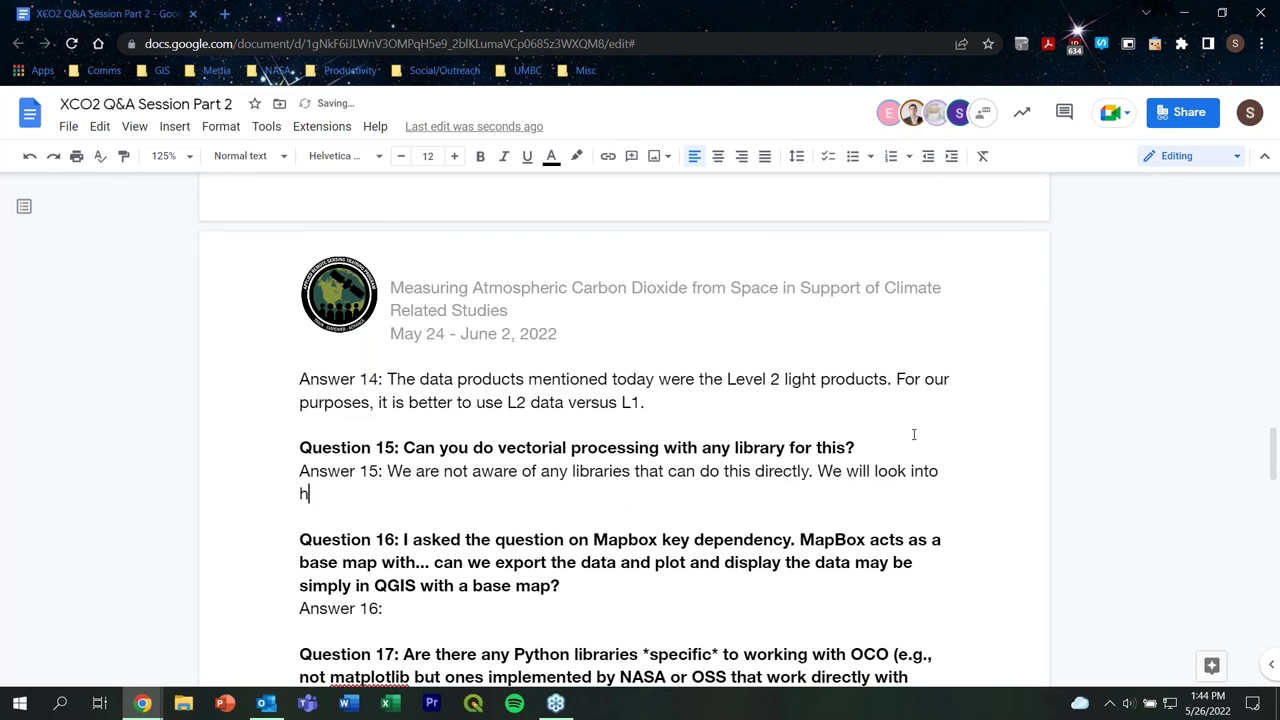
pyautogui.write('further.')
# - Begin Answer 16 with "With QGIS, you need to create the base layer for it to be compatible"
pyautogui.scroll(-3, 886, 417)
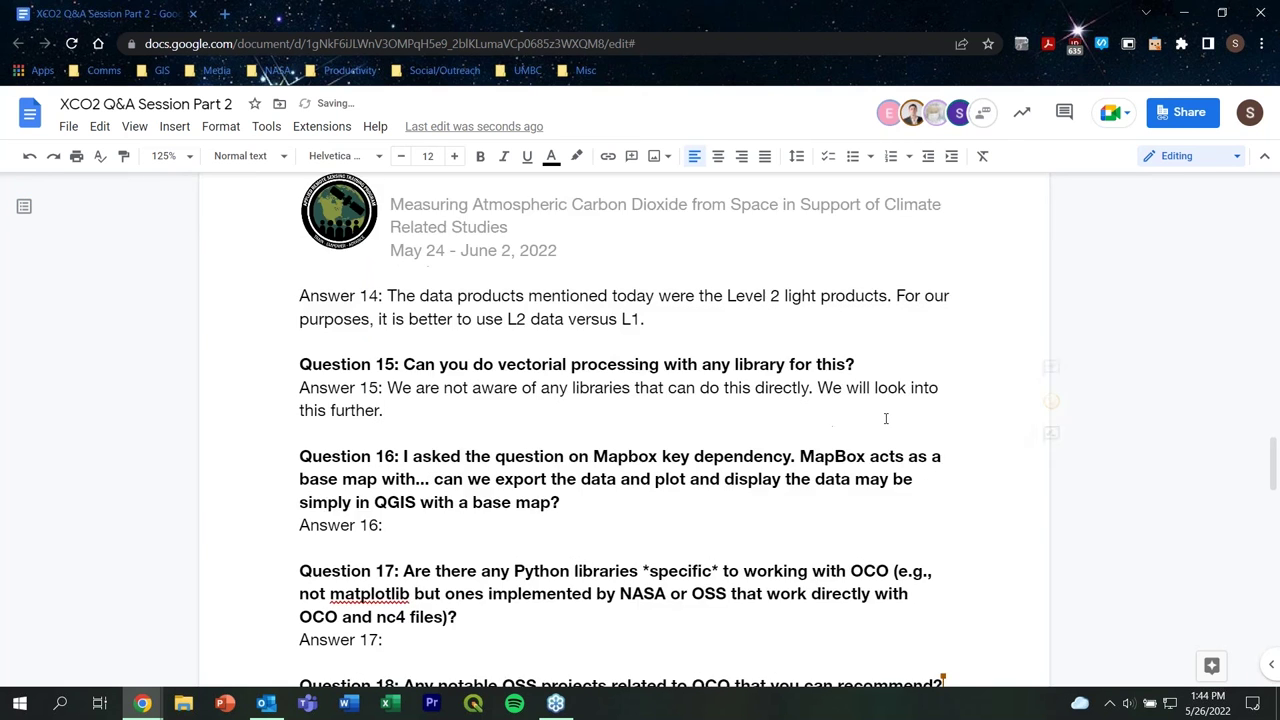
pyautogui.click(480, 449)
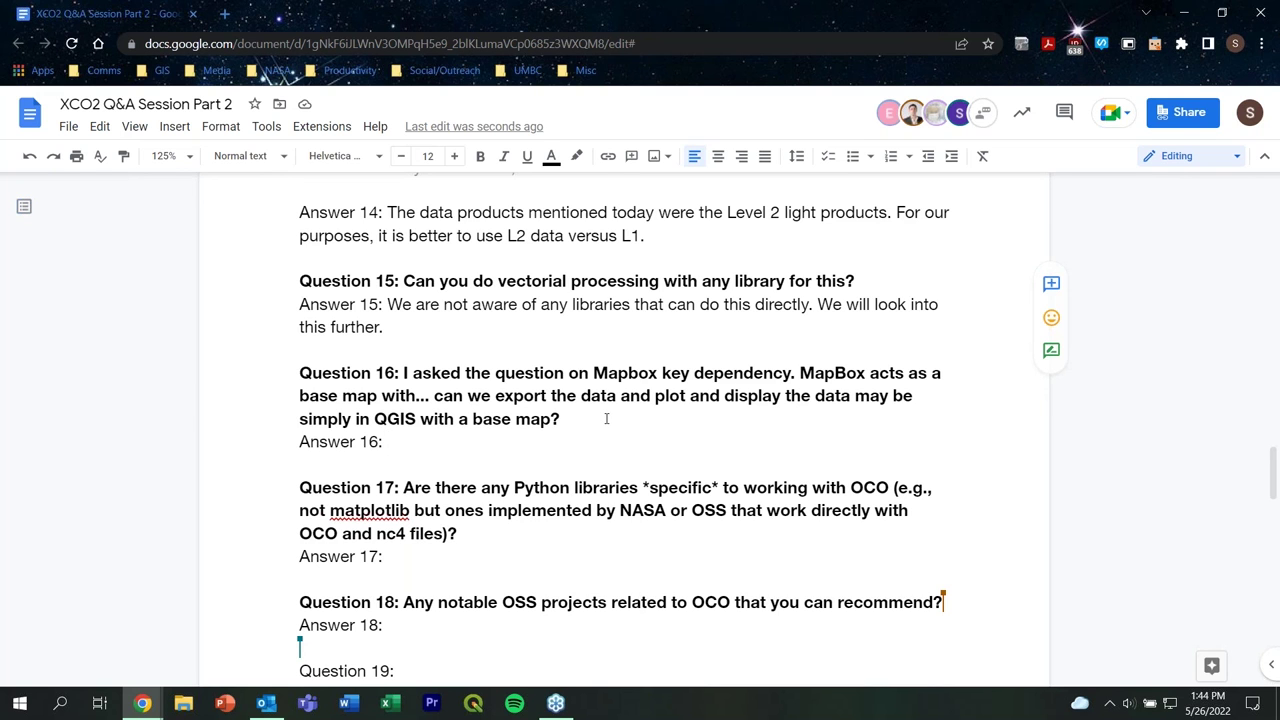
pyautogui.write('With ')
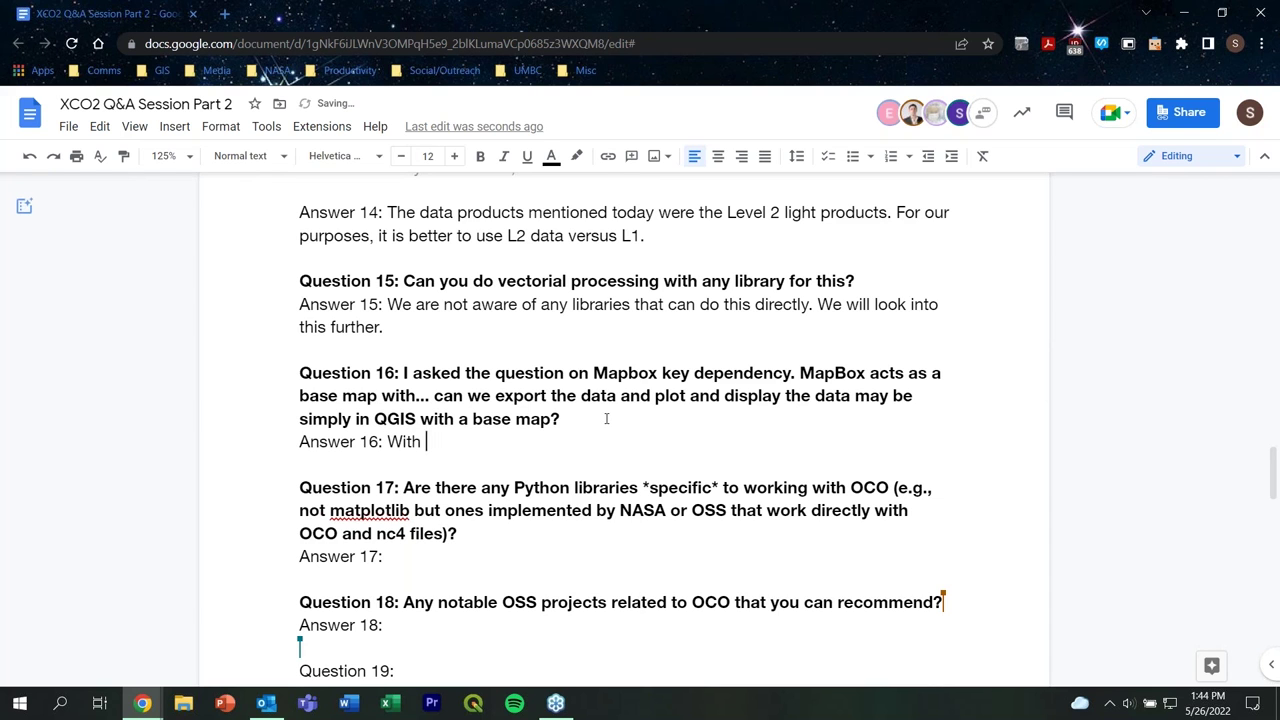
pyautogui.write('QGIS, you need to crea')
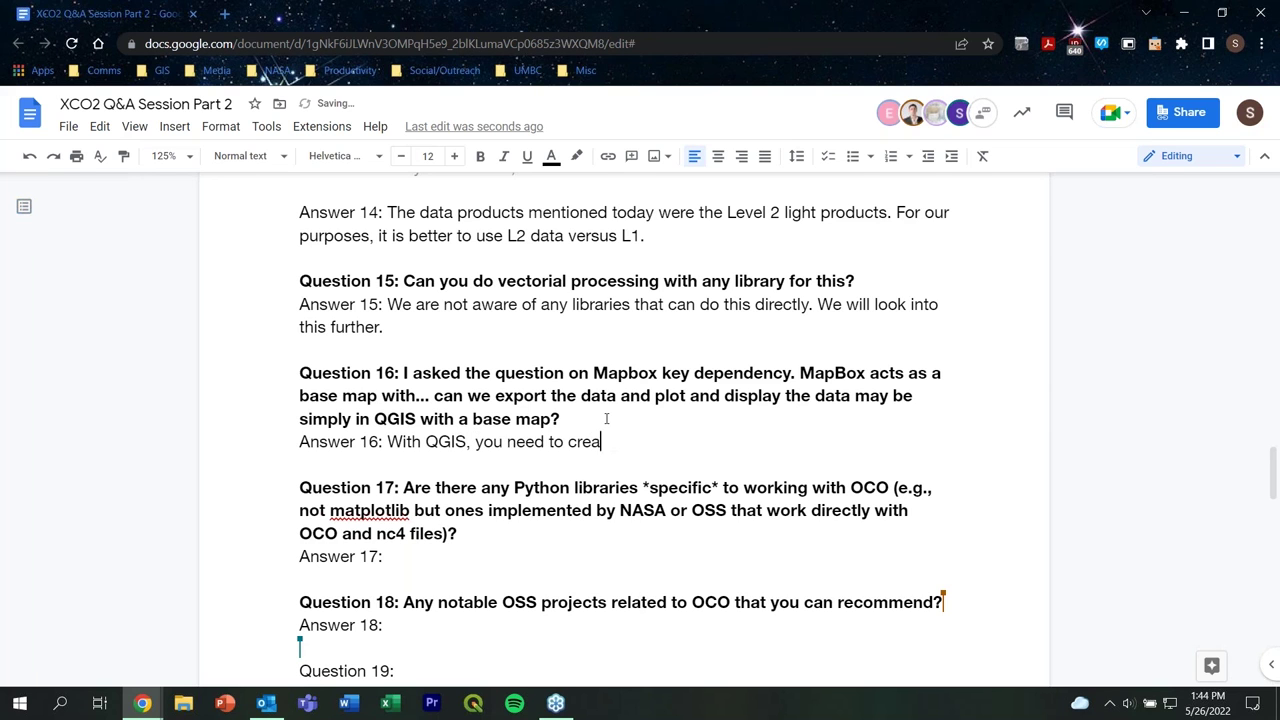
pyautogui.write('te the layer')
pyautogui.press('BackSpace')
pyautogui.press('BackSpace')
pyautogui.press('BackSpace')
pyautogui.press('BackSpace')
pyautogui.press('BackSpace')
pyautogui.write('base la')
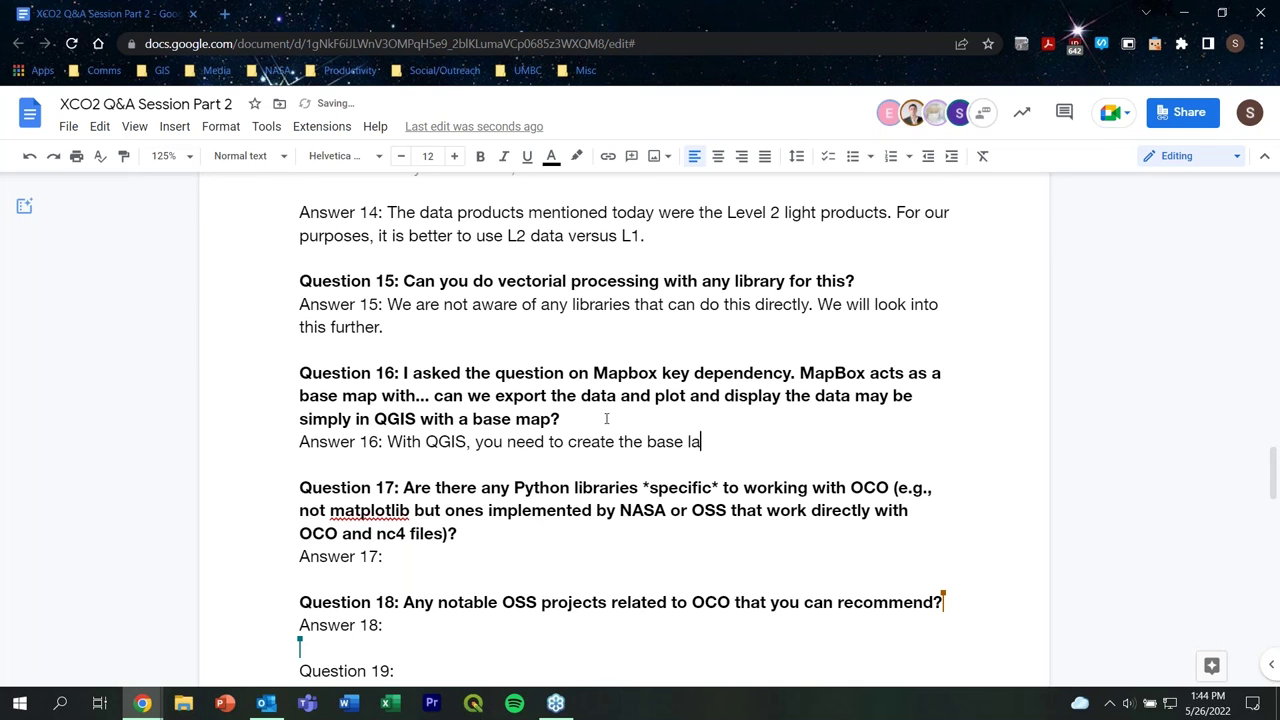
pyautogui.write('yer for it to be comp')
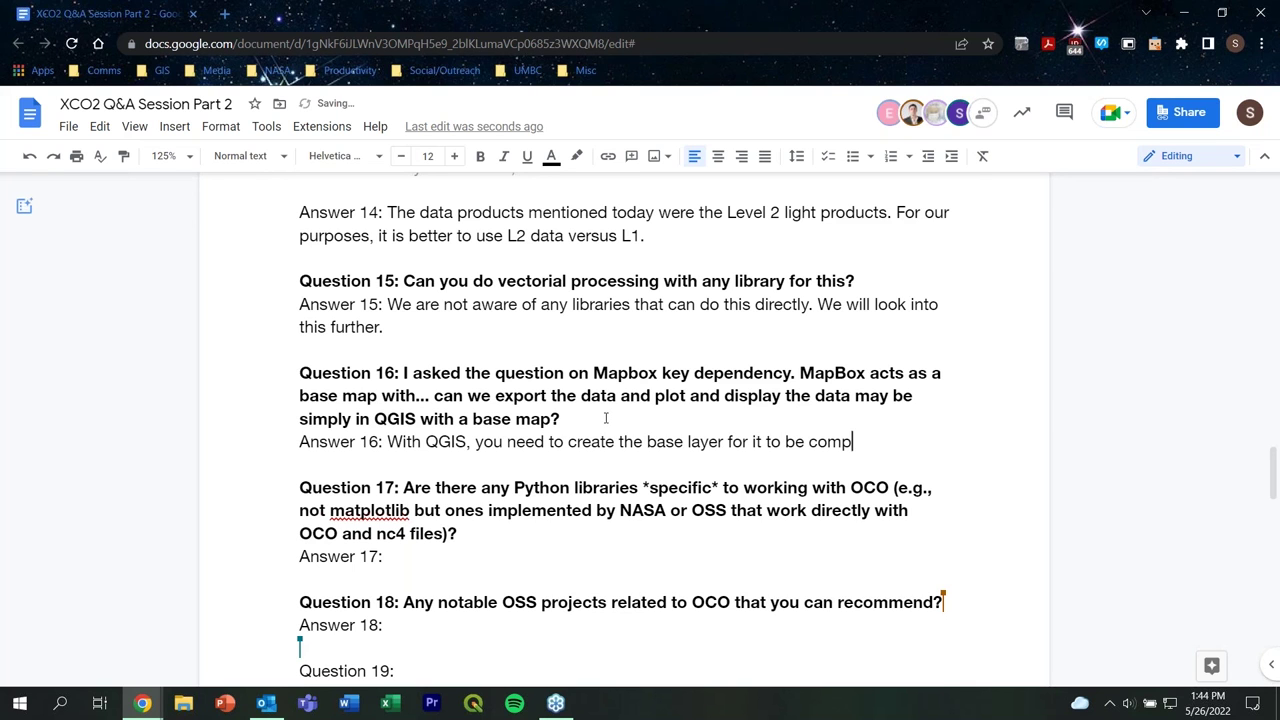
pyautogui.write('atible')
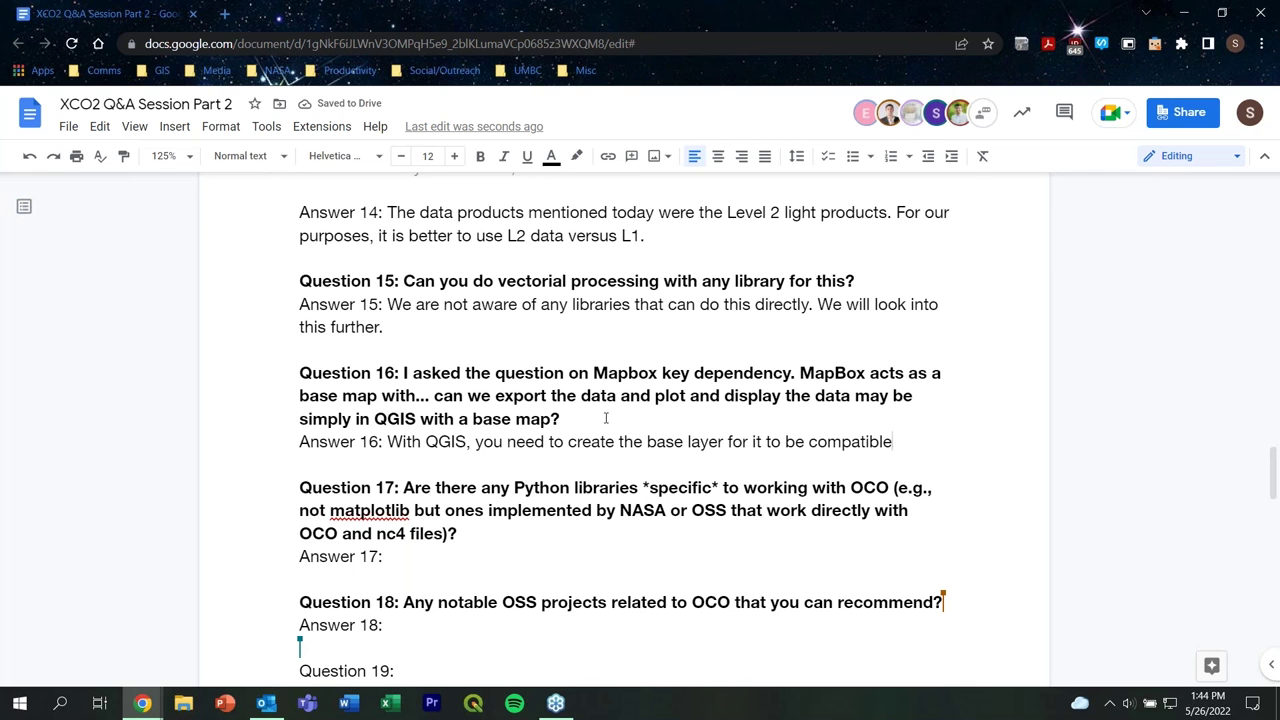
# - Continue Answer 16's sentence with ", but there are steps that can help you with this process"
pyautogui.write(', but there ')
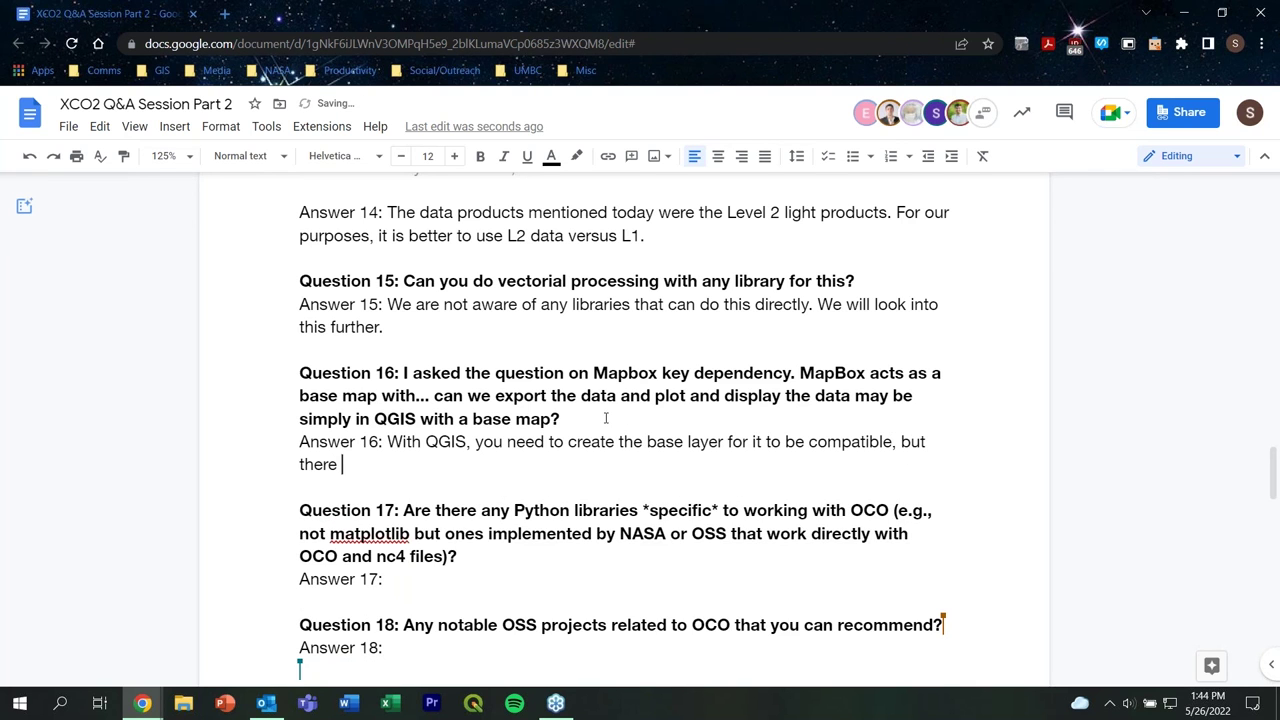
pyautogui.write('a')
pyautogui.press('BackSpace')
pyautogui.write('are steps t')
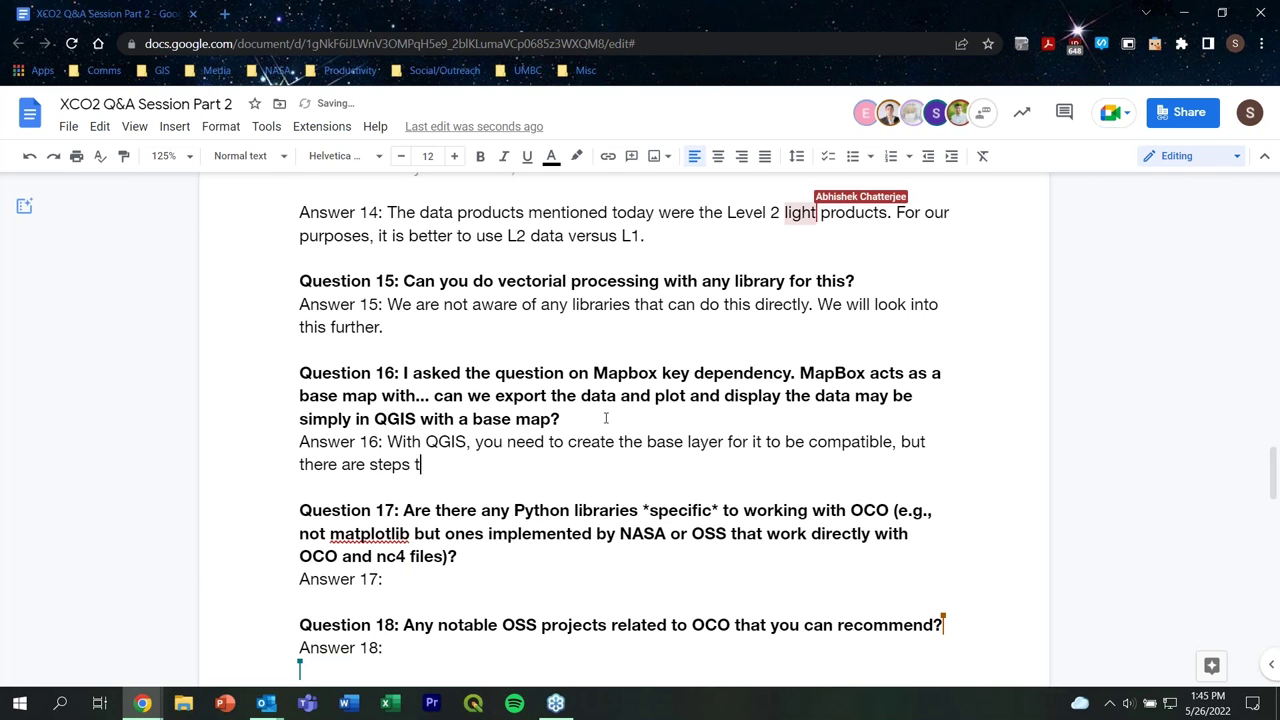
pyautogui.write('hat can help you with this process')
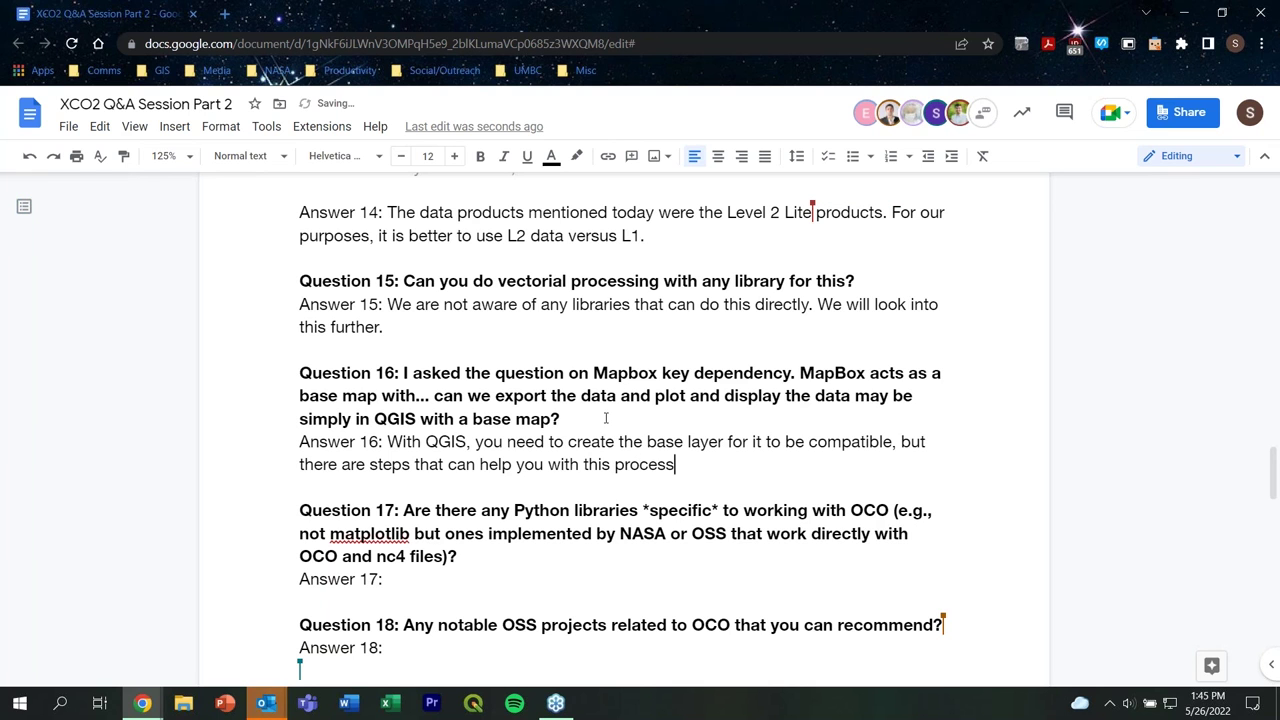
# - Finish Answer 16 with ". We are working on a solution for this to make it easier."
pyautogui.write('. We are working')
pyautogui.write('on a solution')
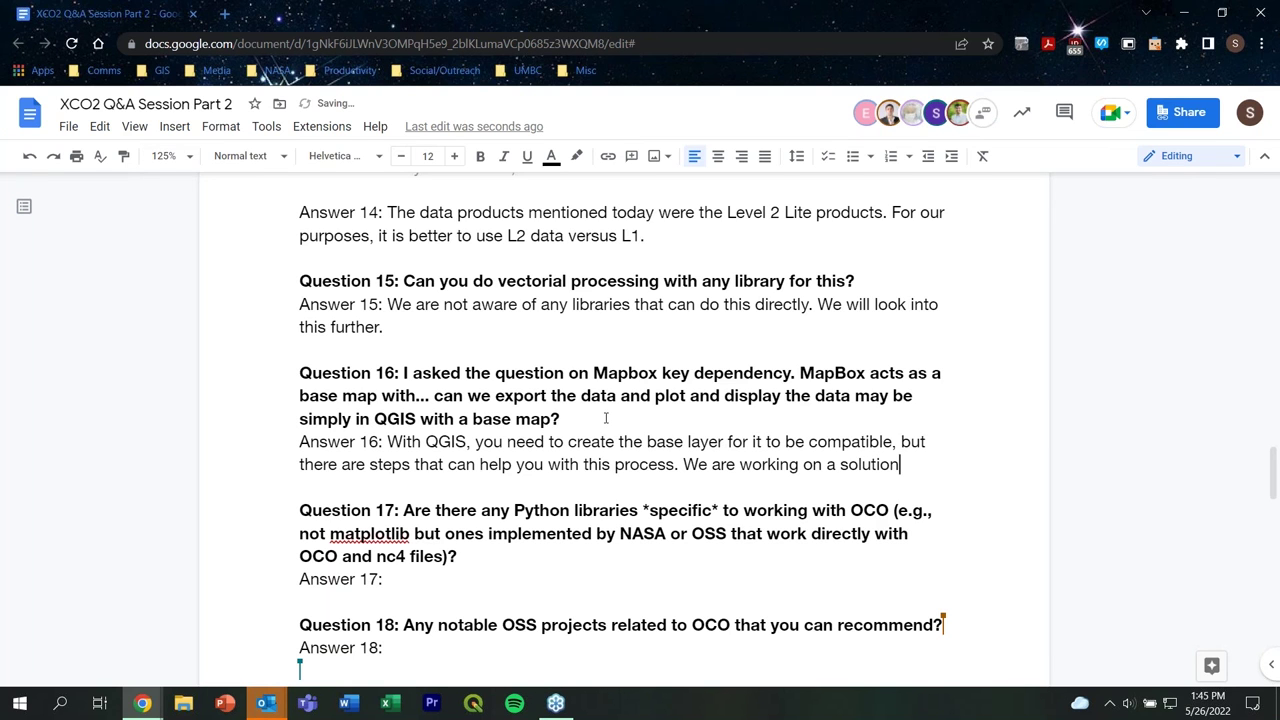
pyautogui.write(' for this')
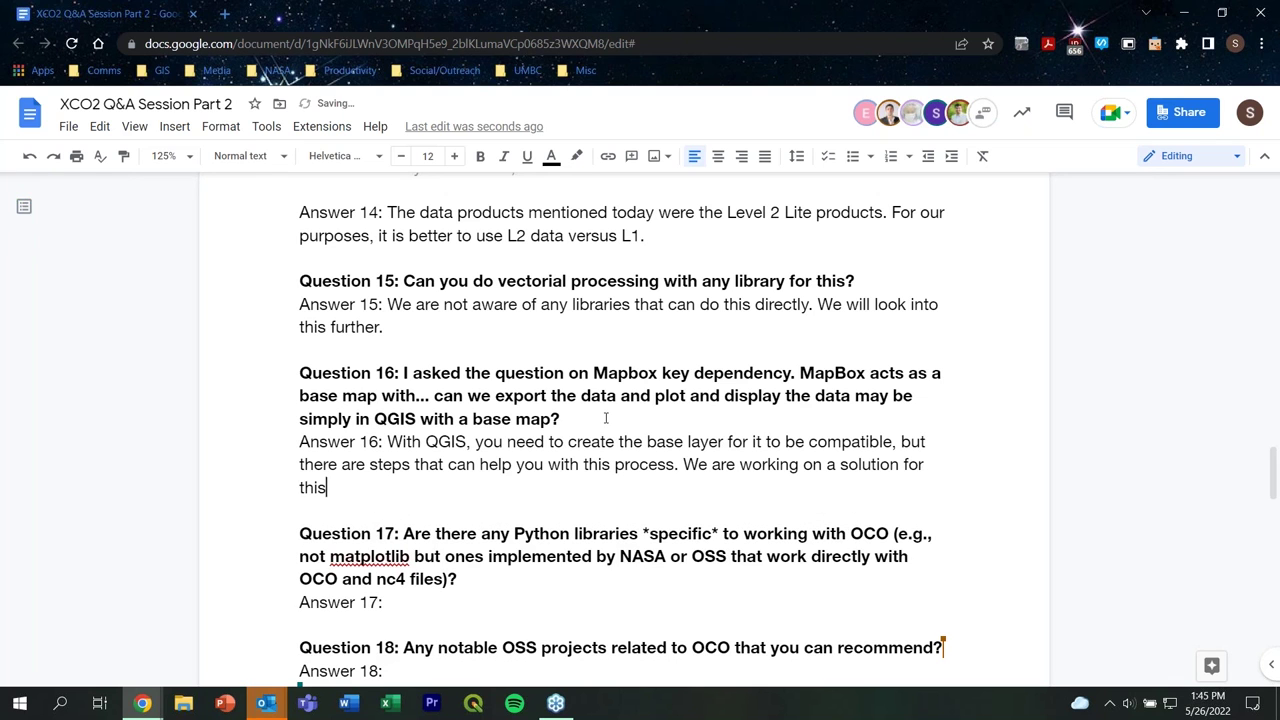
pyautogui.write(' to make it easier')
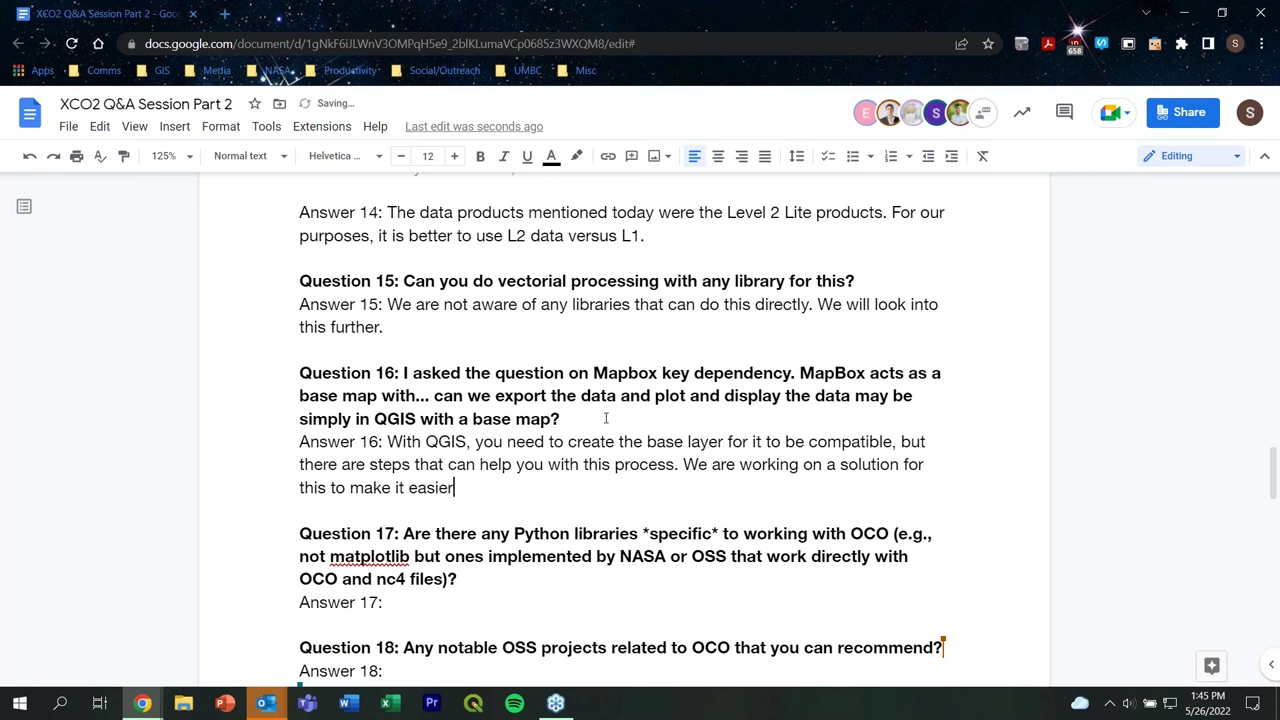
pyautogui.write('.')
pyautogui.scroll(1, 605, 418)
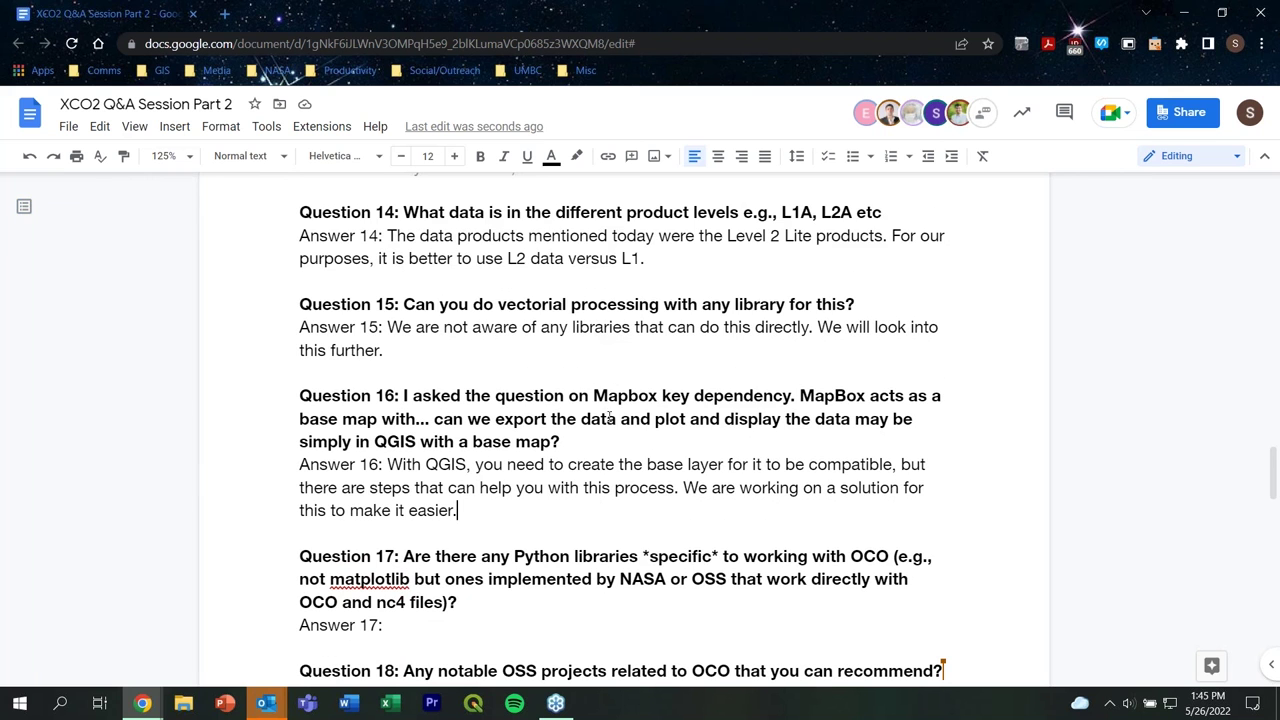
# - Answer Question 17: "Panoply is a library that would work to open the files and export them."
pyautogui.scroll(-1, 660, 418)
pyautogui.scroll(-1, 654, 425)
pyautogui.click(419, 452)
pyautogui.scroll(-1, 593, 437)
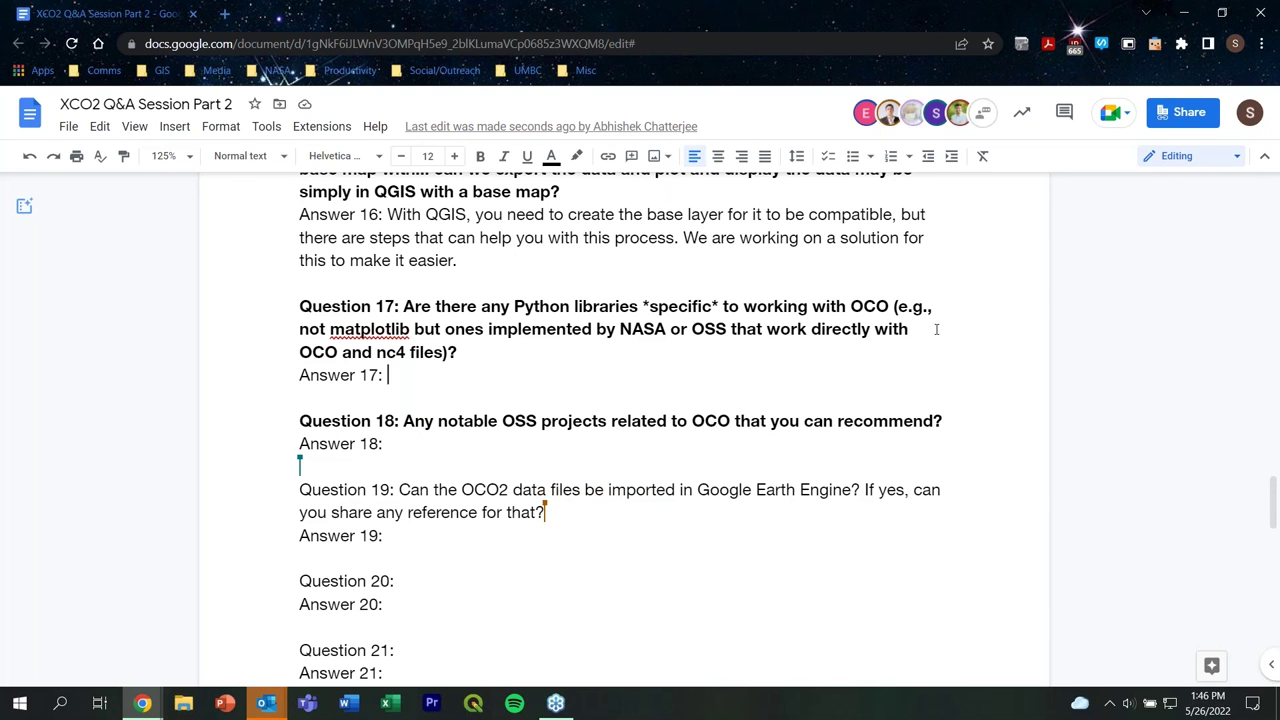
pyautogui.write('Pa')
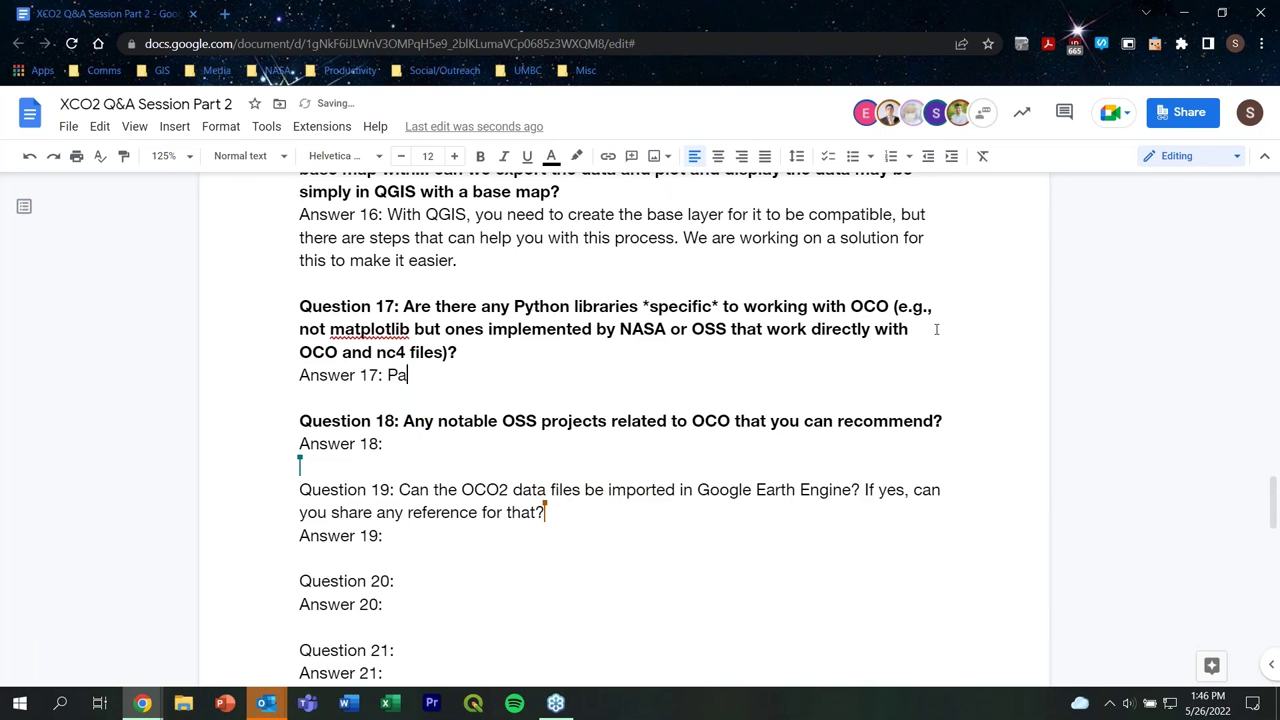
pyautogui.write('noply')
pyautogui.write('is')
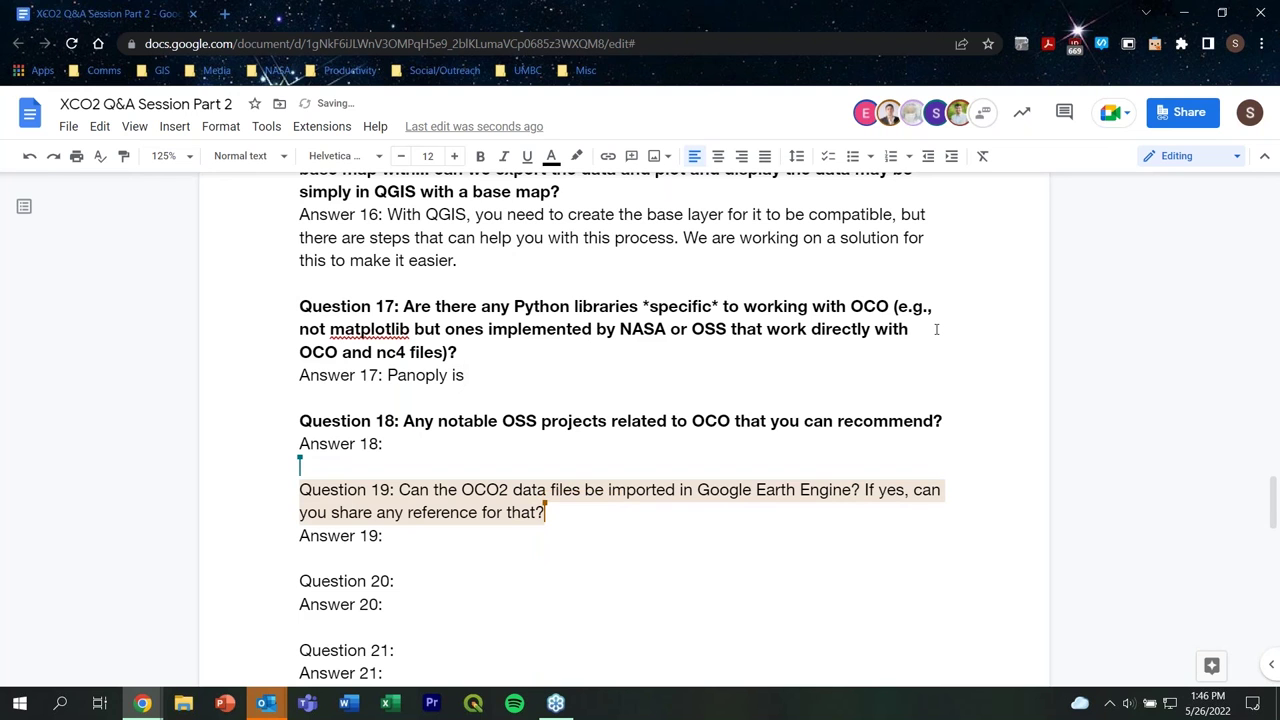
pyautogui.write(' a library that wor')
pyautogui.press('BackSpace')
pyautogui.write('uld work to ')
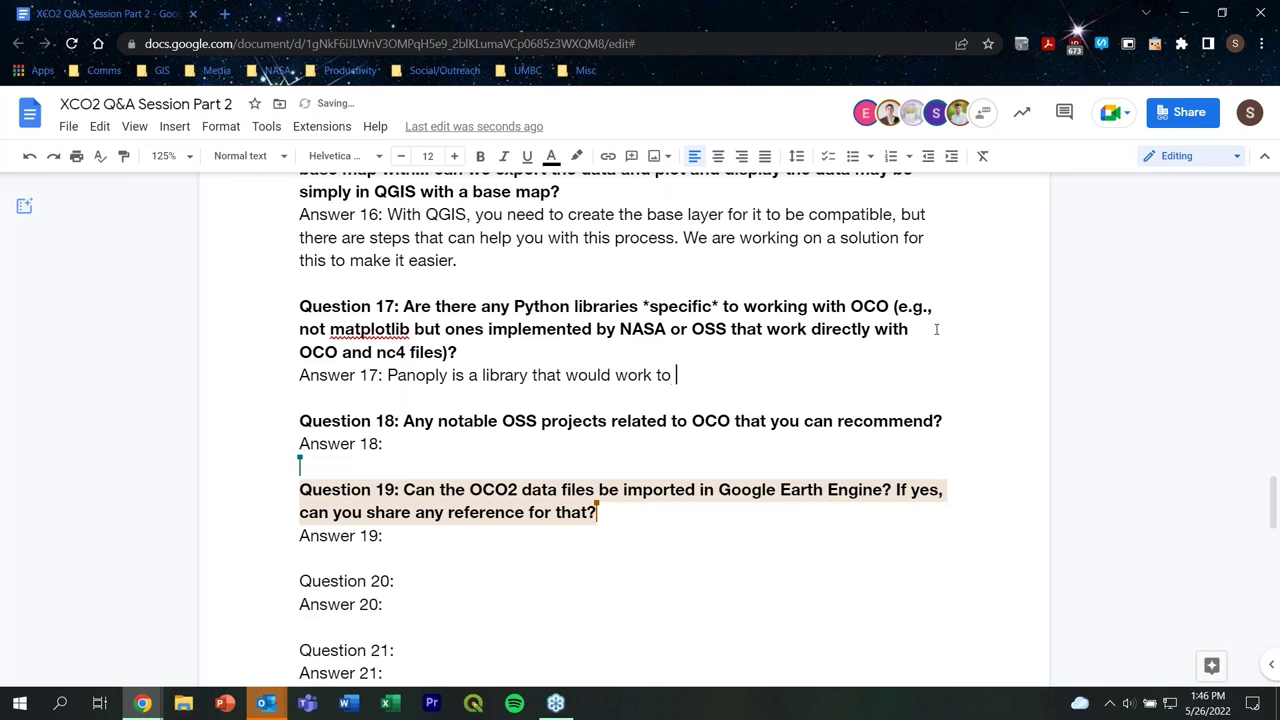
pyautogui.write('open the file')
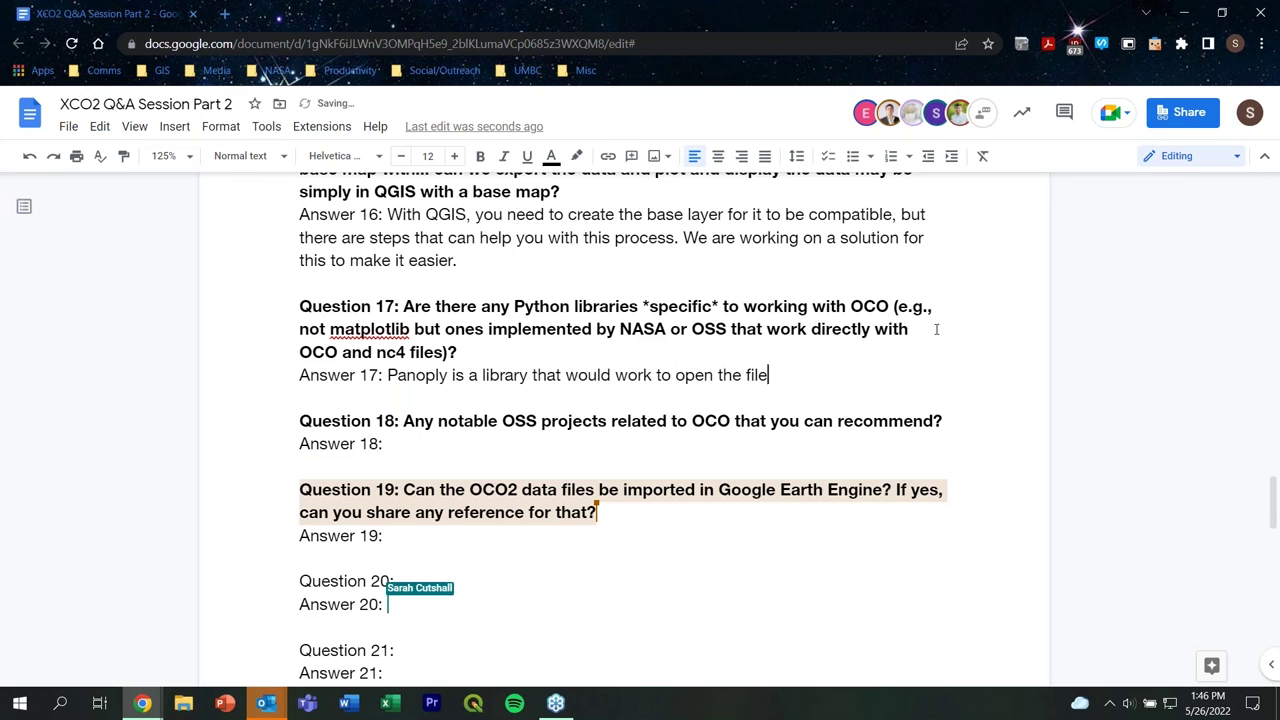
pyautogui.write('s and expo')
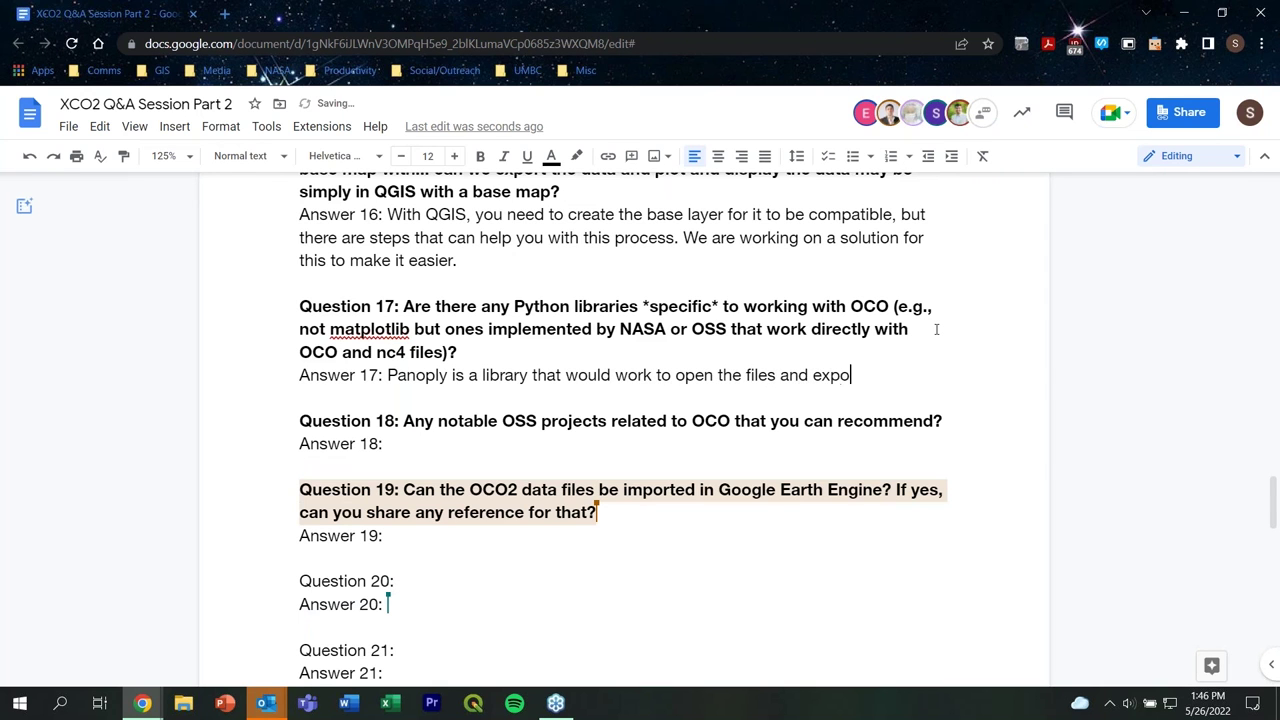
pyautogui.write('rt them.')
# - Answer Question 18 about notable OSS projects with "We will look into this further."
pyautogui.scroll(-2, 920, 394)
pyautogui.click(424, 279)
pyautogui.click(408, 298)
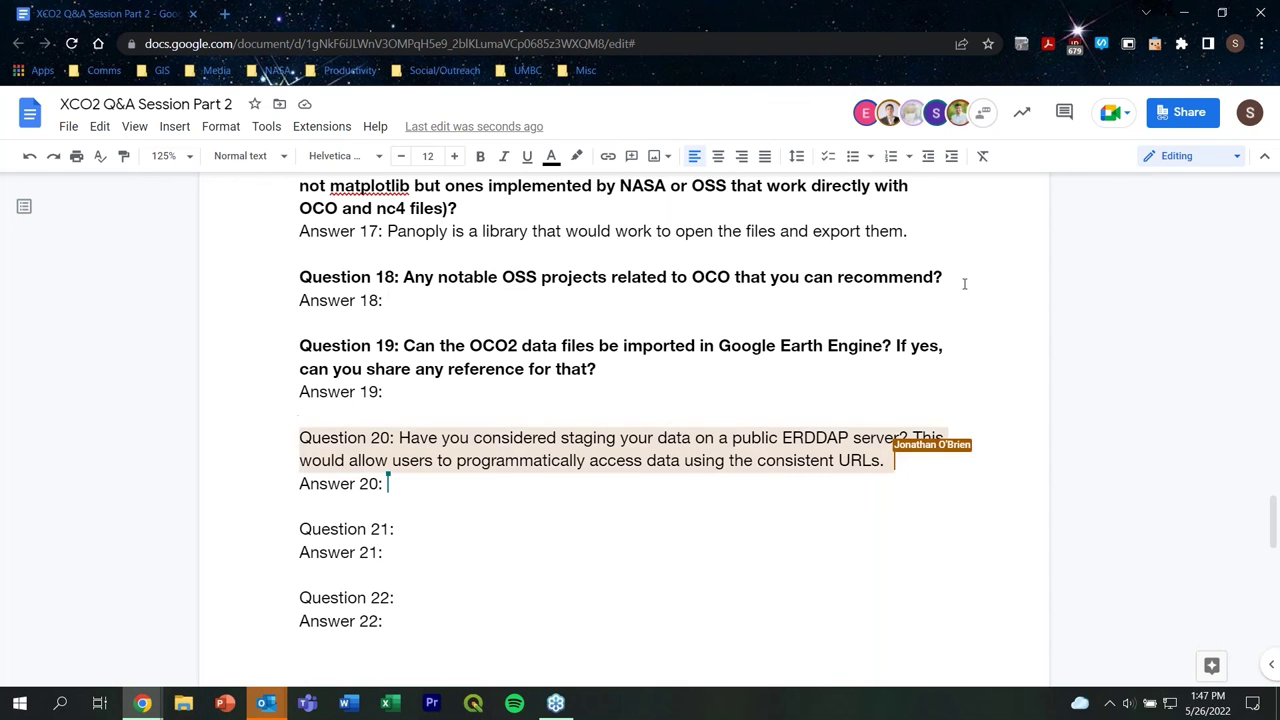
pyautogui.write('We will look into this')
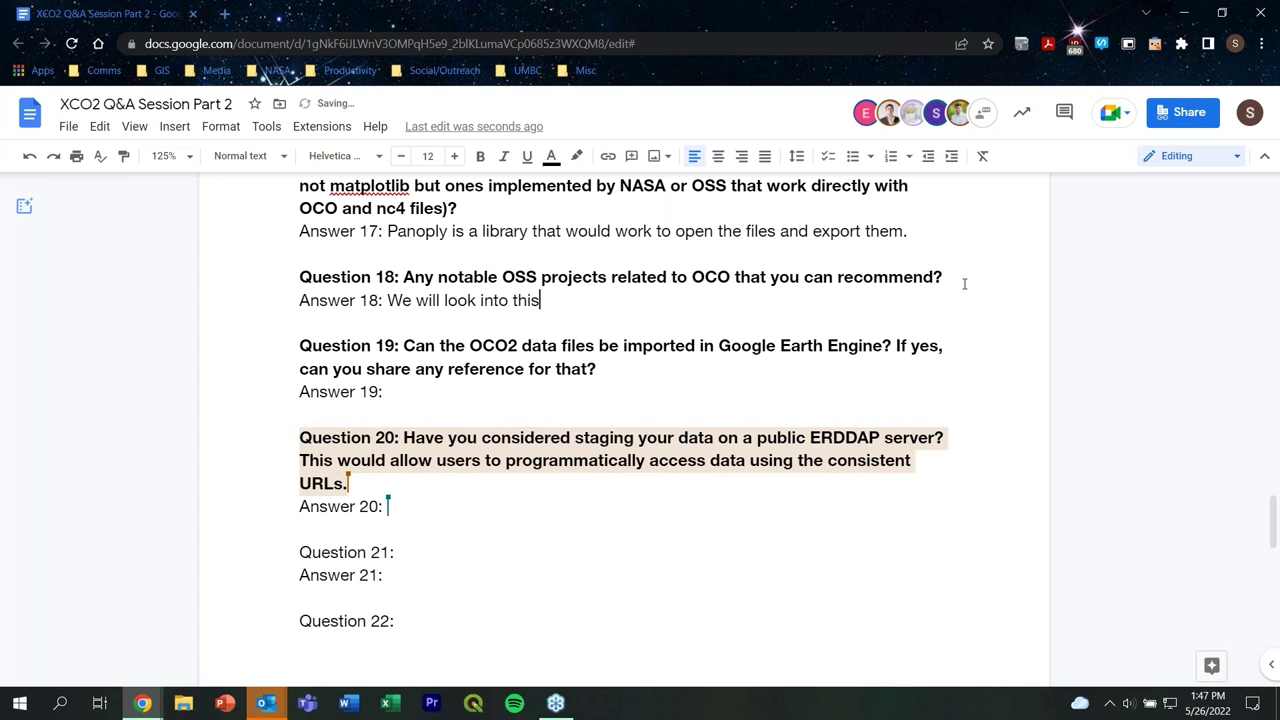
pyautogui.write(' further.')
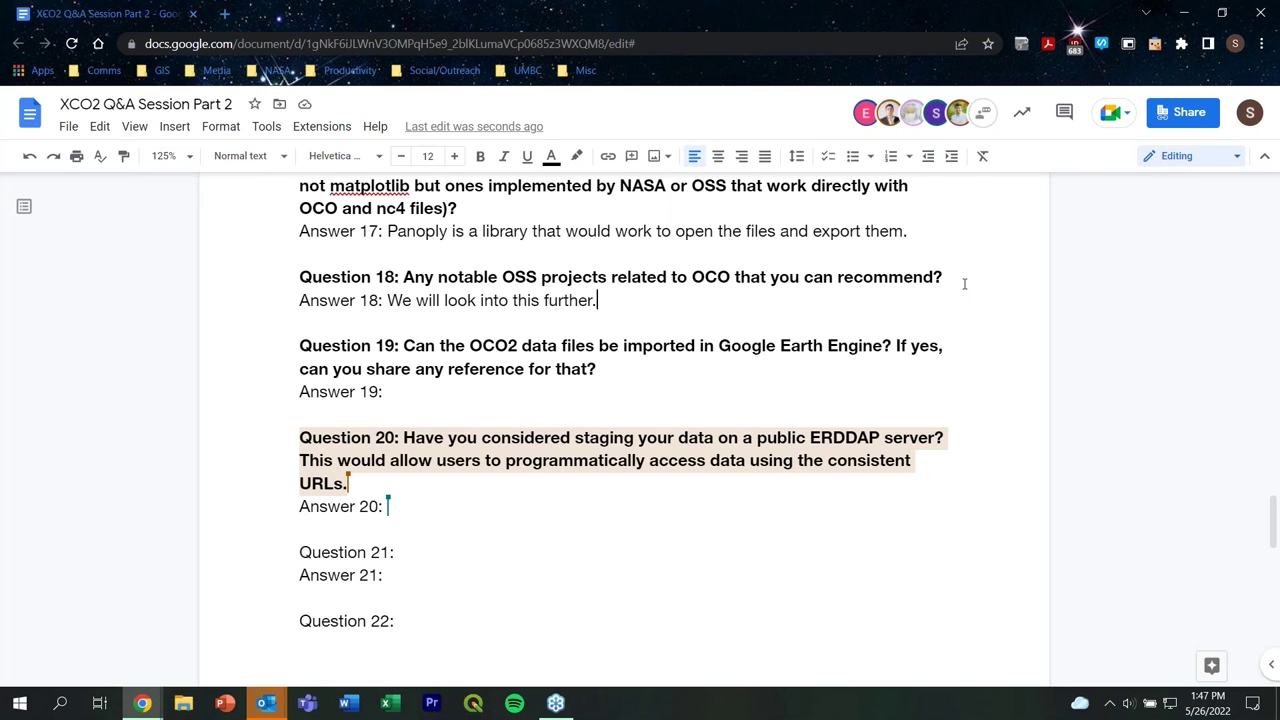
# - Begin Answer 20 with "No, we have not. Our data is made available through the DAAC"
pyautogui.scroll(1, 964, 284)
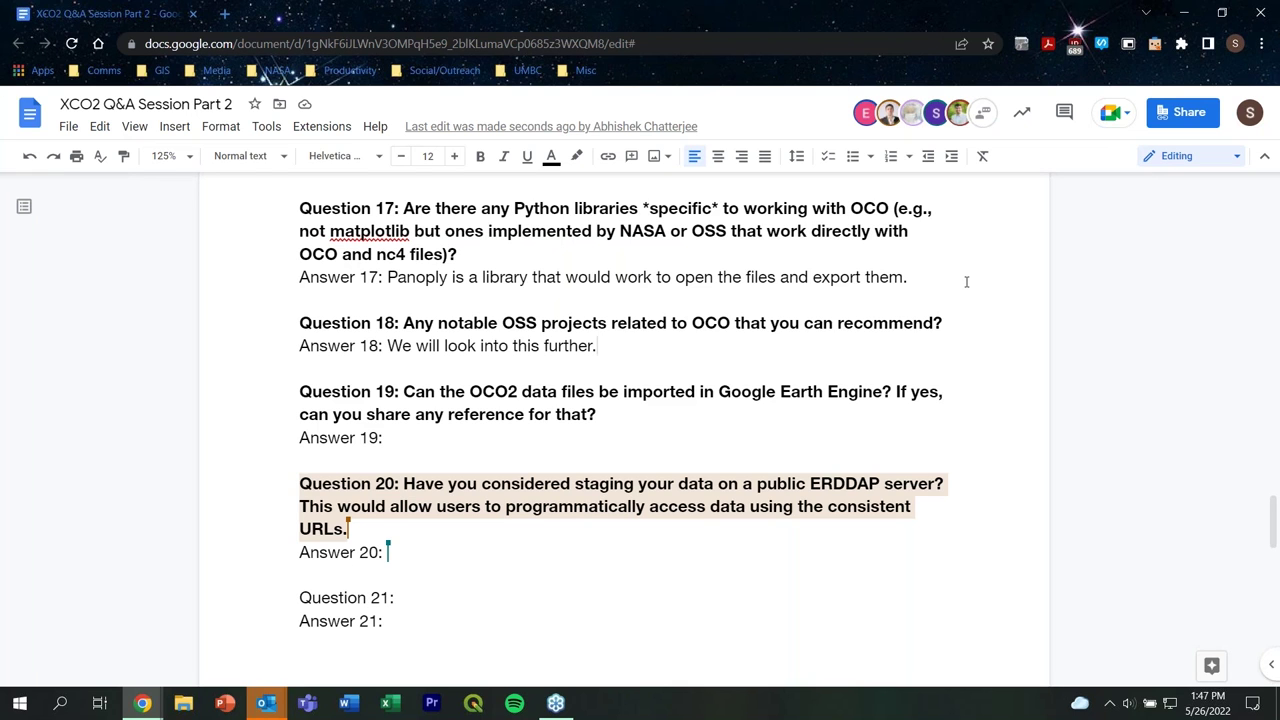
pyautogui.click(424, 438)
pyautogui.scroll(-1, 669, 410)
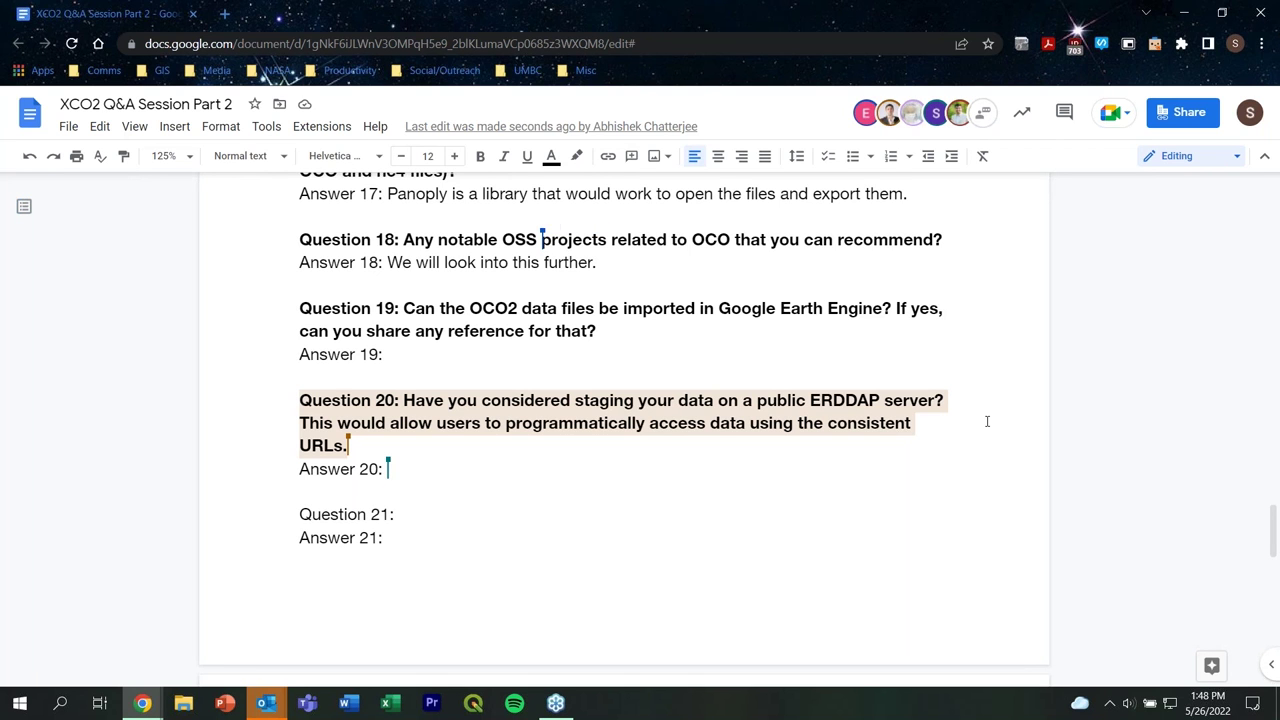
pyautogui.write('No')
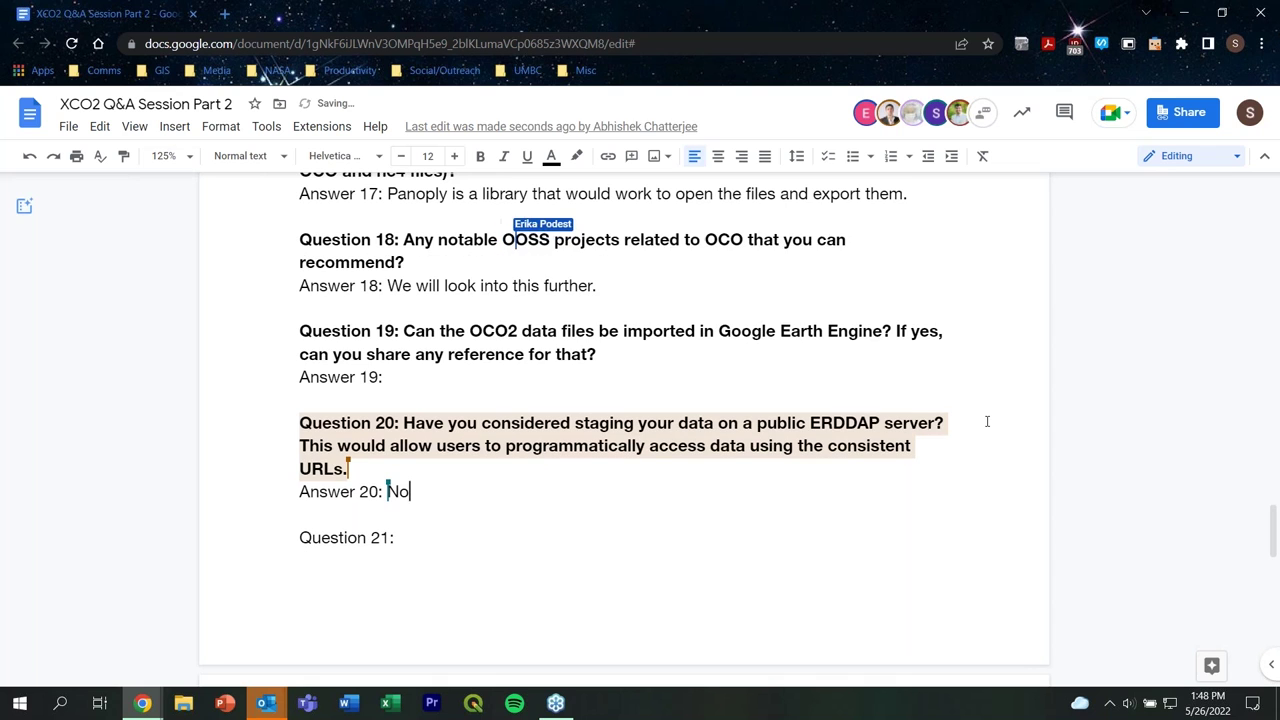
pyautogui.press('BackSpace')
pyautogui.write(', w')
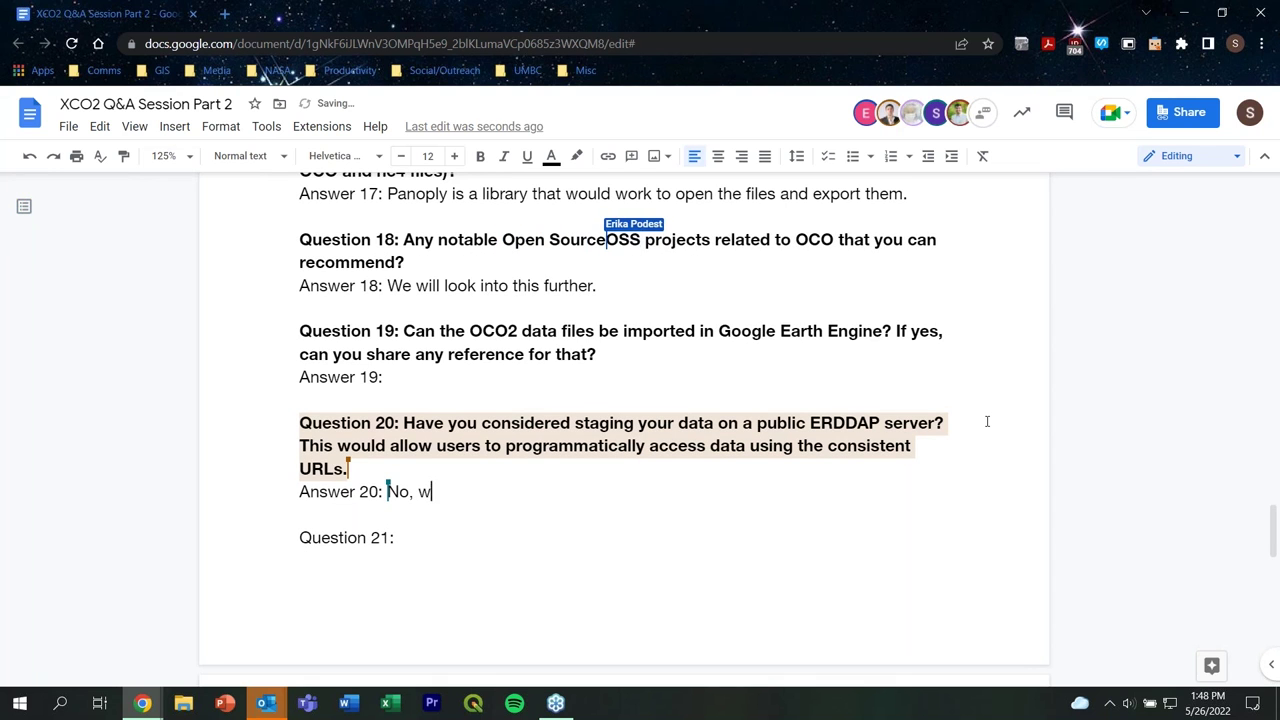
pyautogui.write('e have not.')
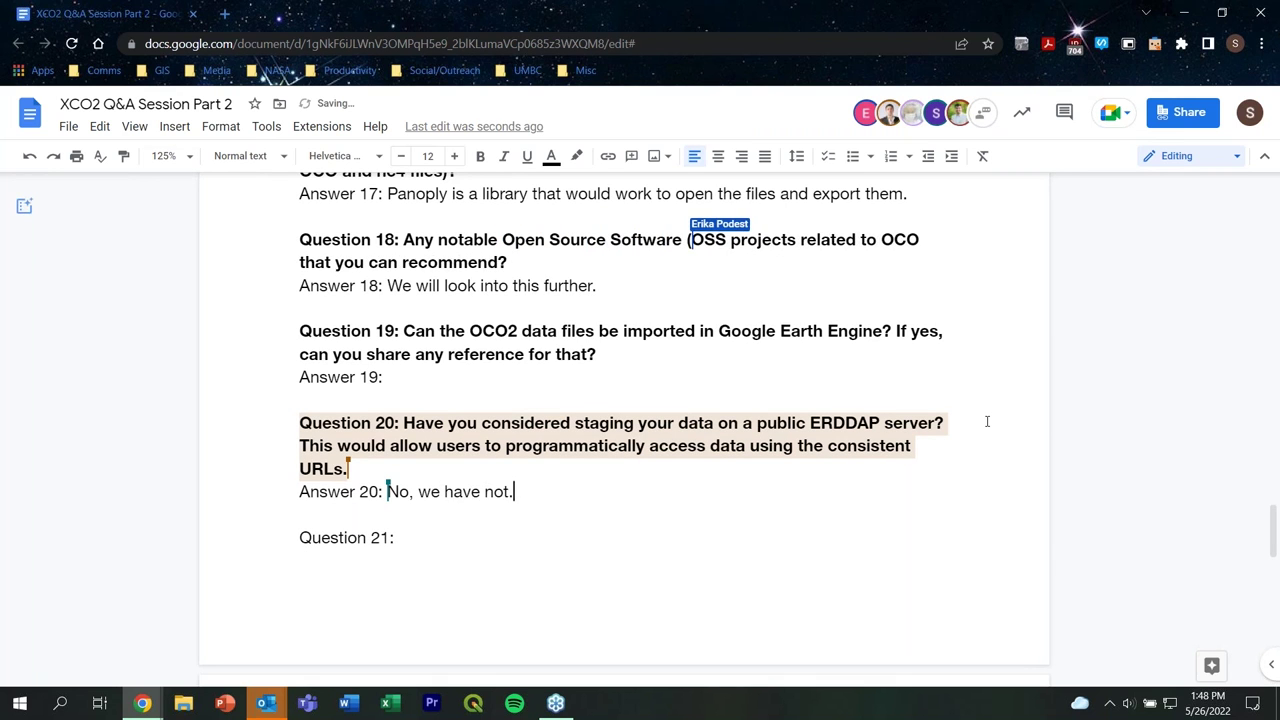
pyautogui.write(' Our data')
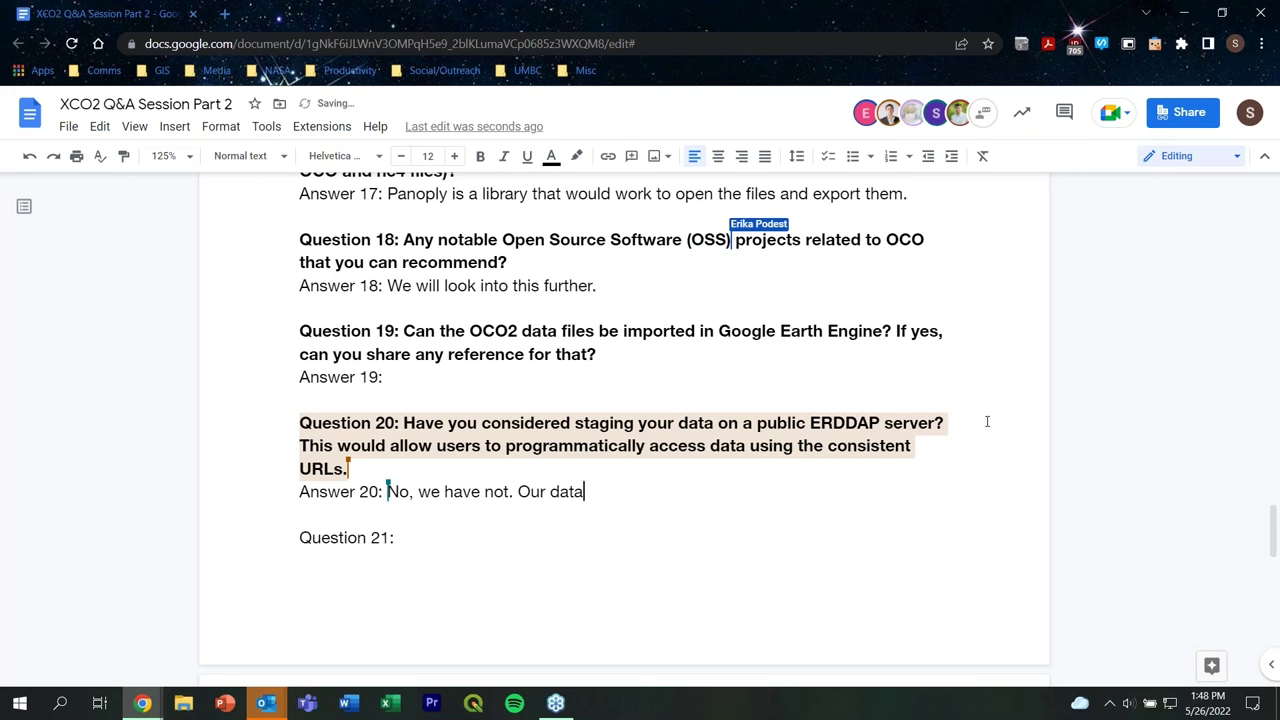
pyautogui.write(' is made a')
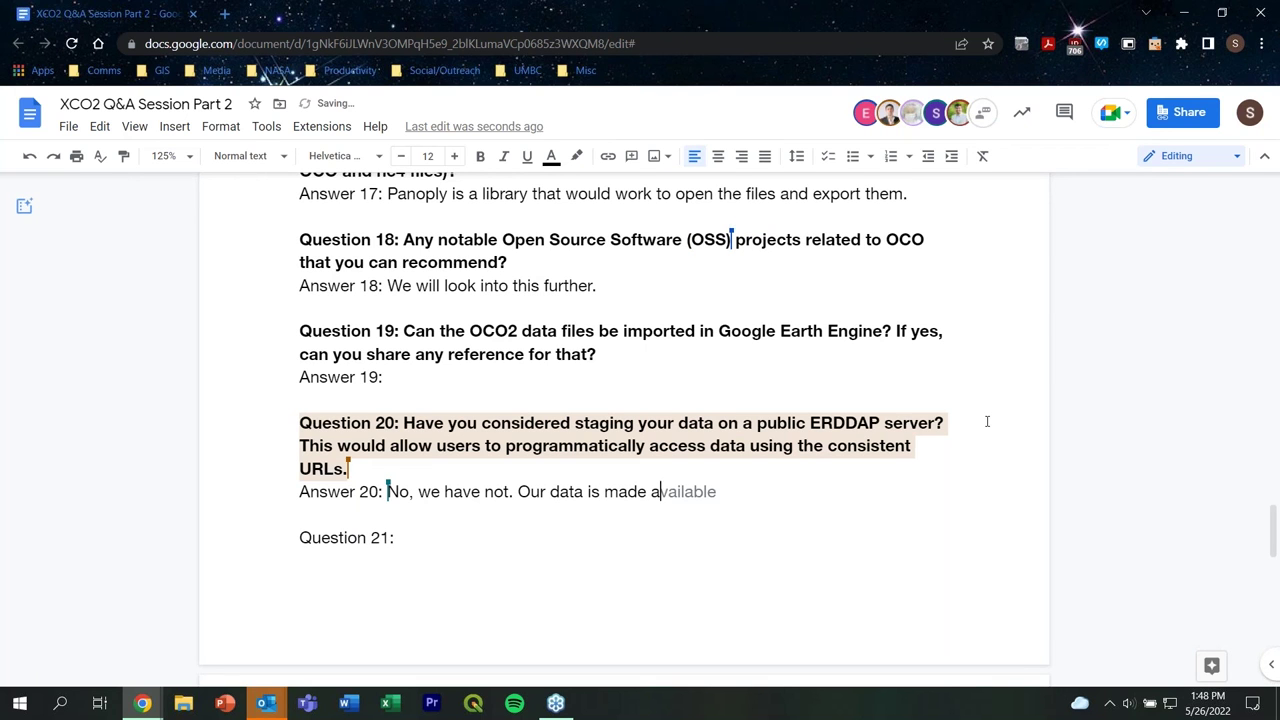
pyautogui.write('vailable through the DAAC a')
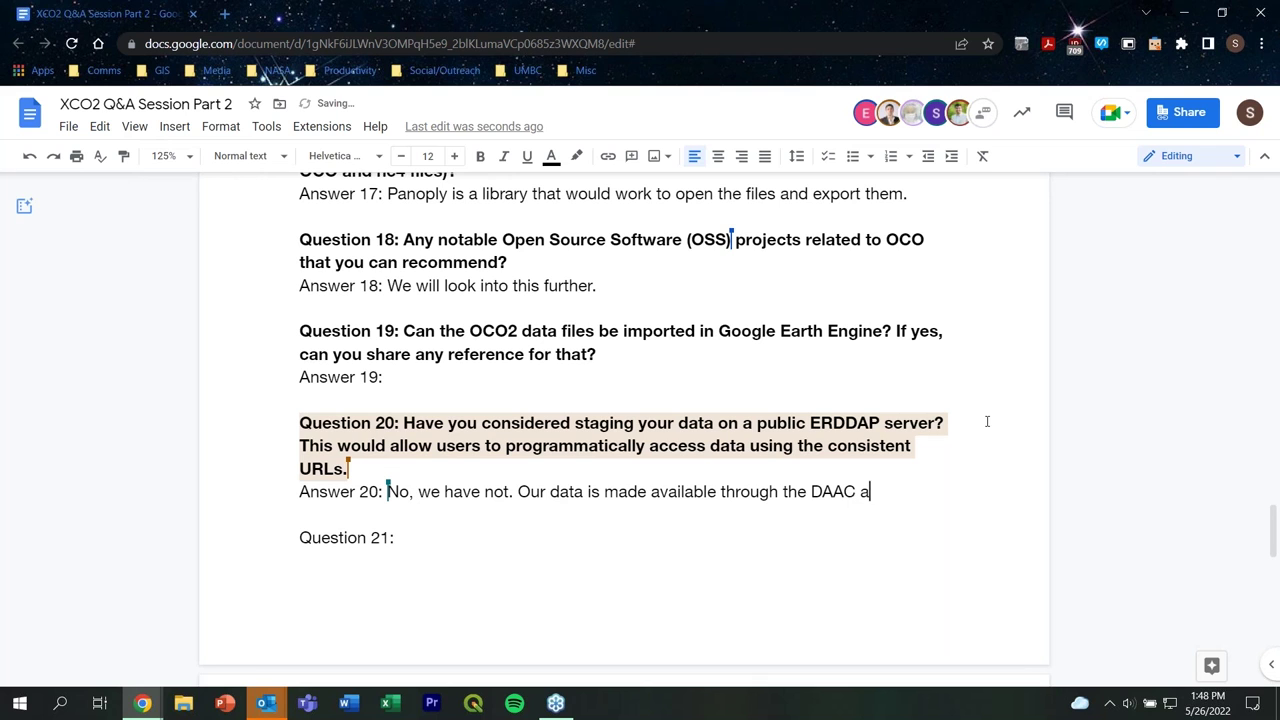
# - Finish Answer 20 with "and there are issues regarding security as to why we are not using a public ERDDAP server."
pyautogui.write('nd there are issues ')
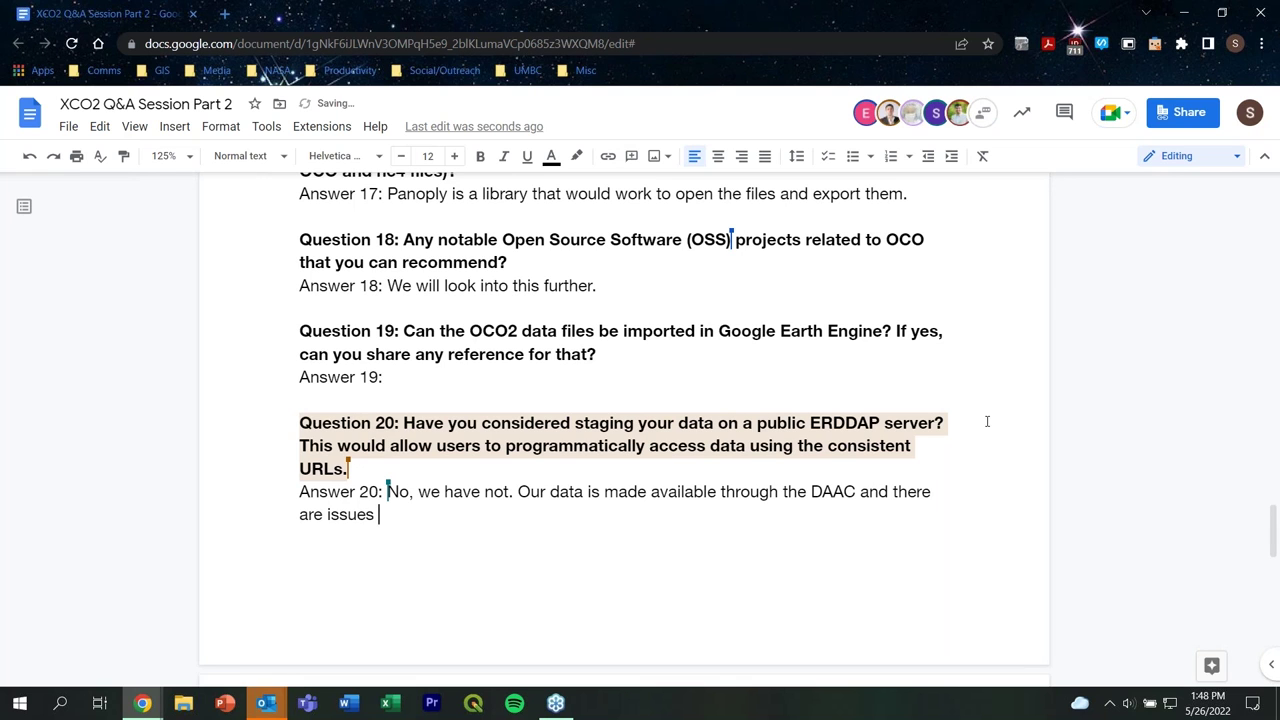
pyautogui.write('re')
pyautogui.press('BackSpace')
pyautogui.write('regarding security a')
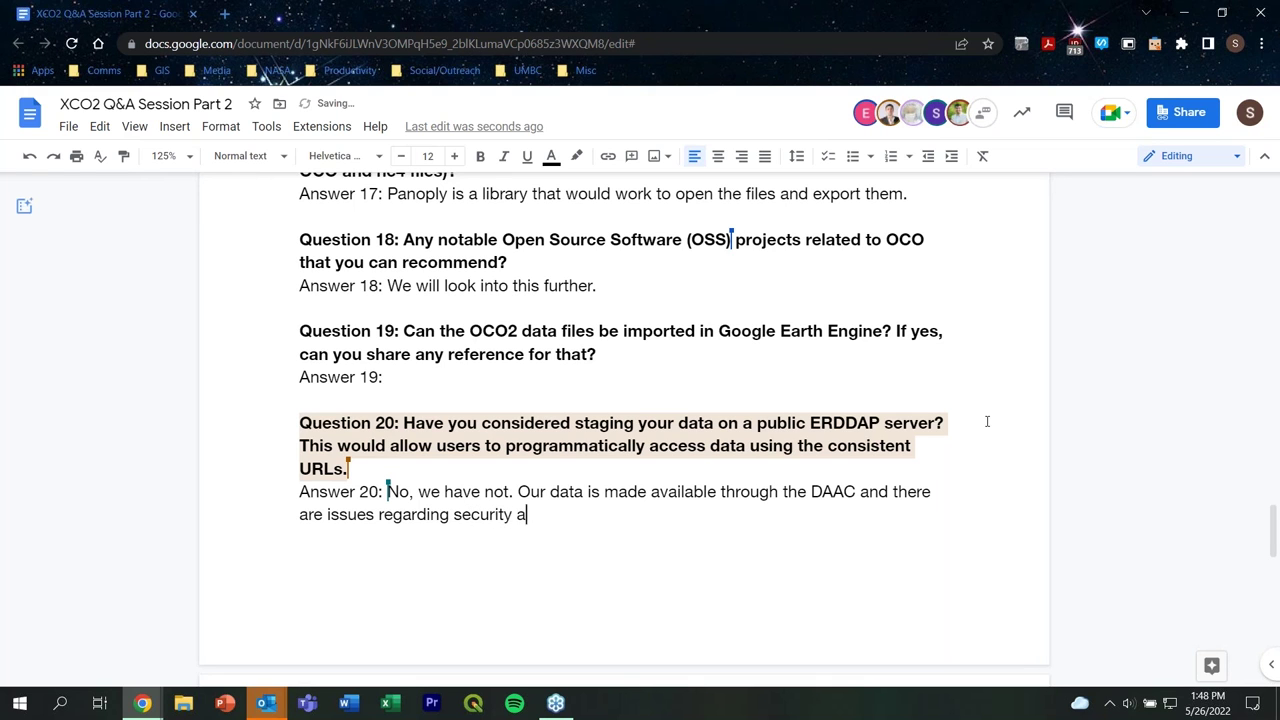
pyautogui.write('s to why')
pyautogui.write('we are not using a ')
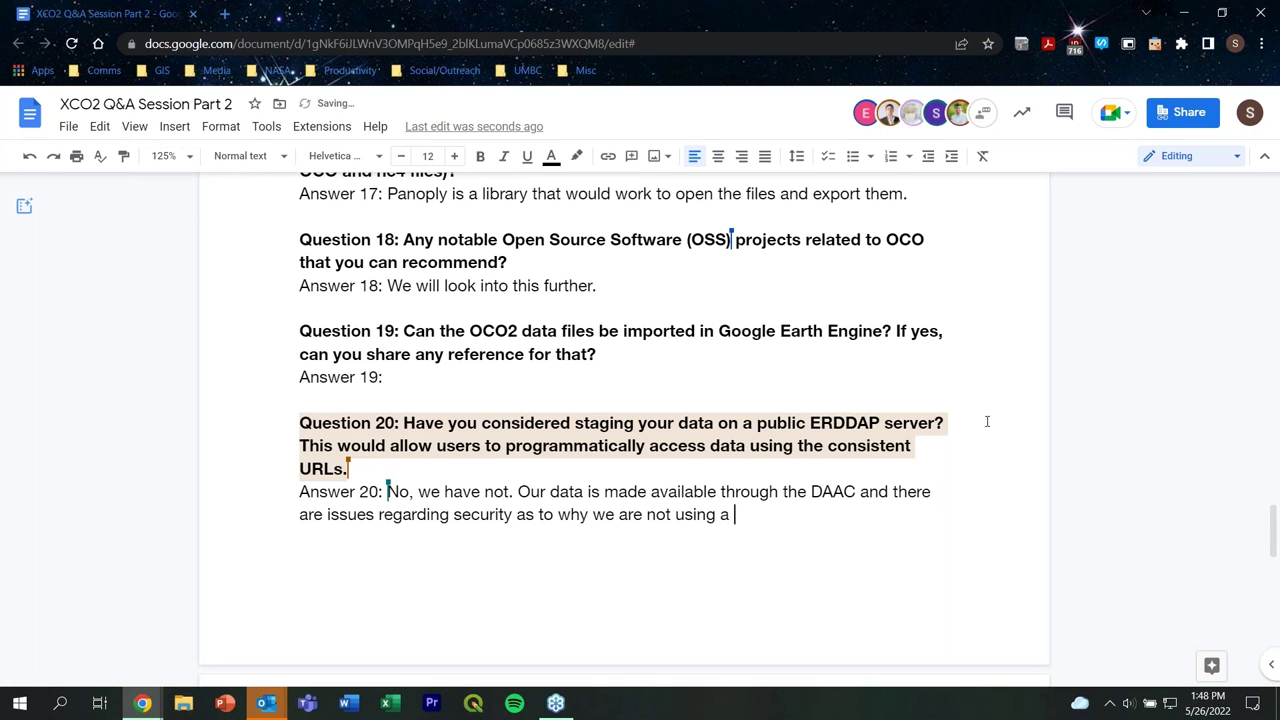
pyautogui.write('public ERDDAP server')
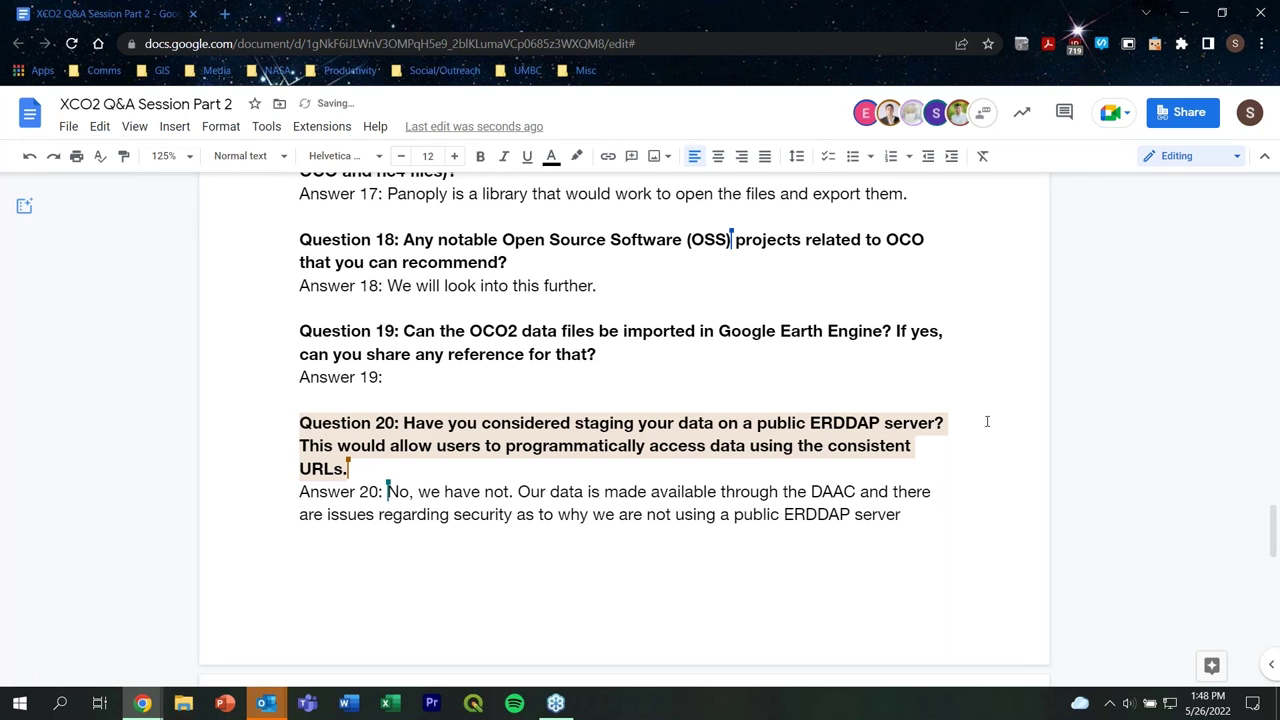
pyautogui.write('.')
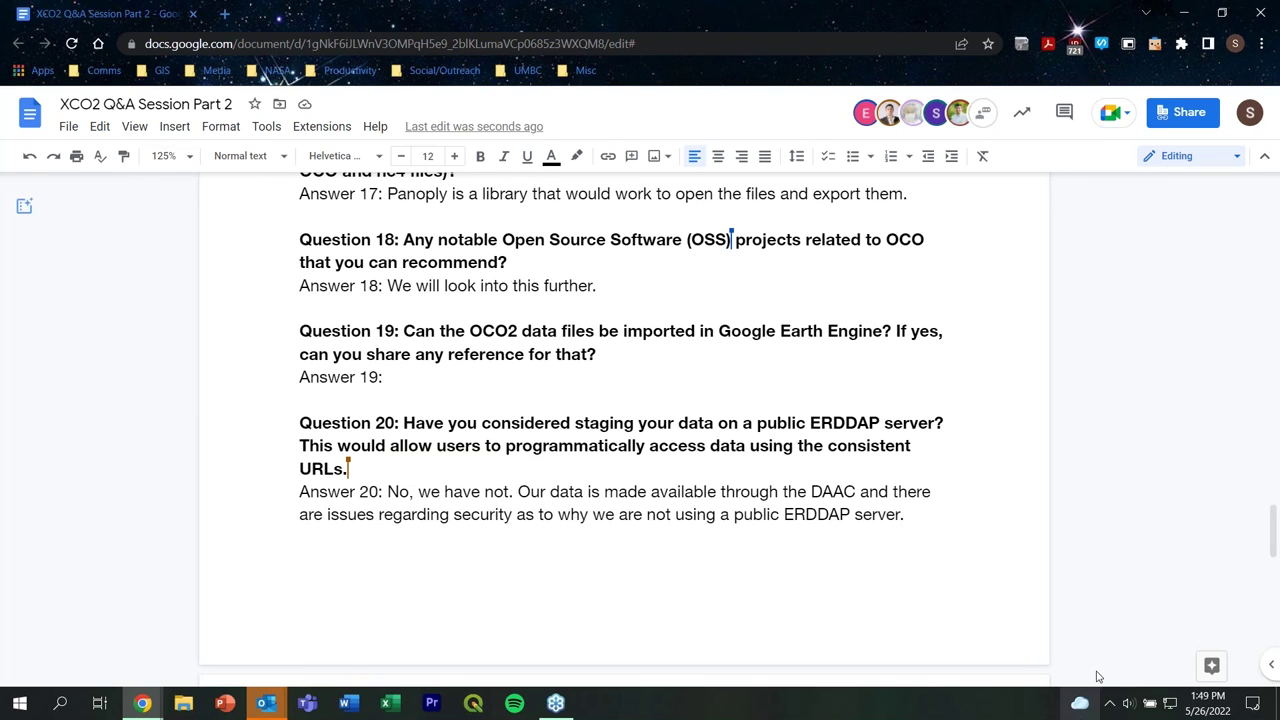
# - Answer Question 21: "There are some examples of anomaly detection in research. We will add references"
pyautogui.scroll(-2, 1006, 517)
pyautogui.scroll(-3, 1006, 517)
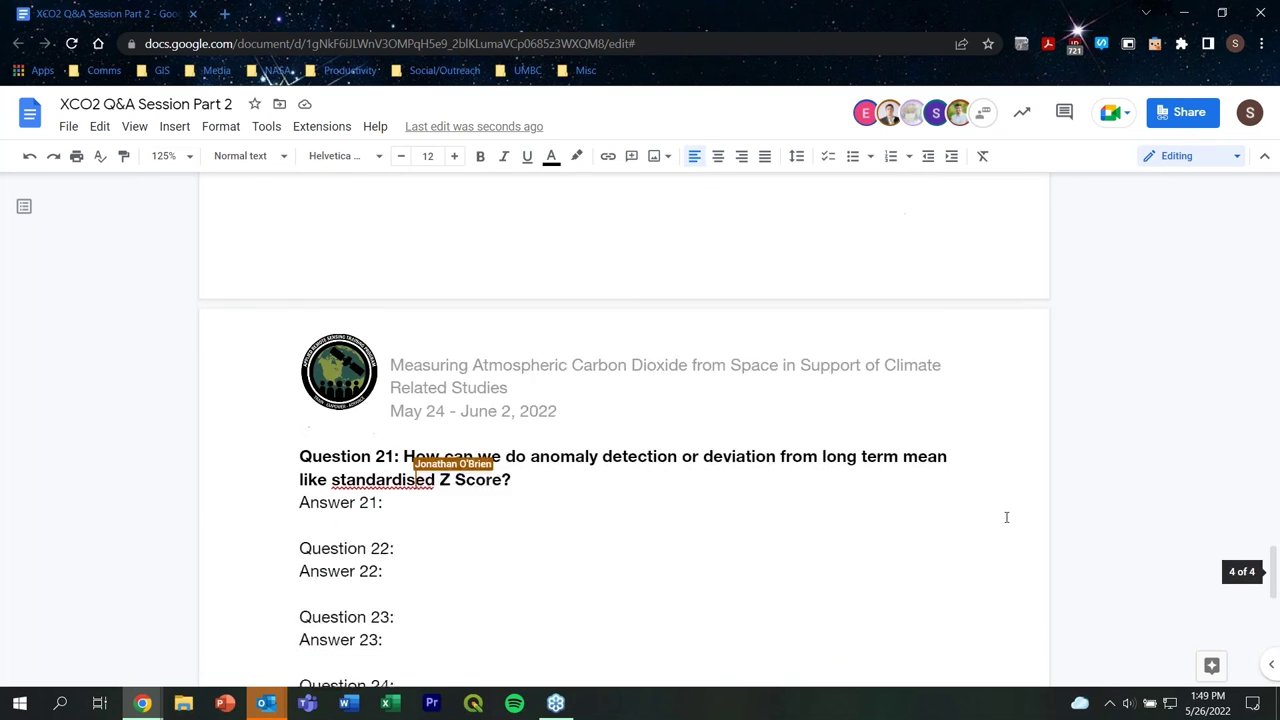
pyautogui.click(416, 461)
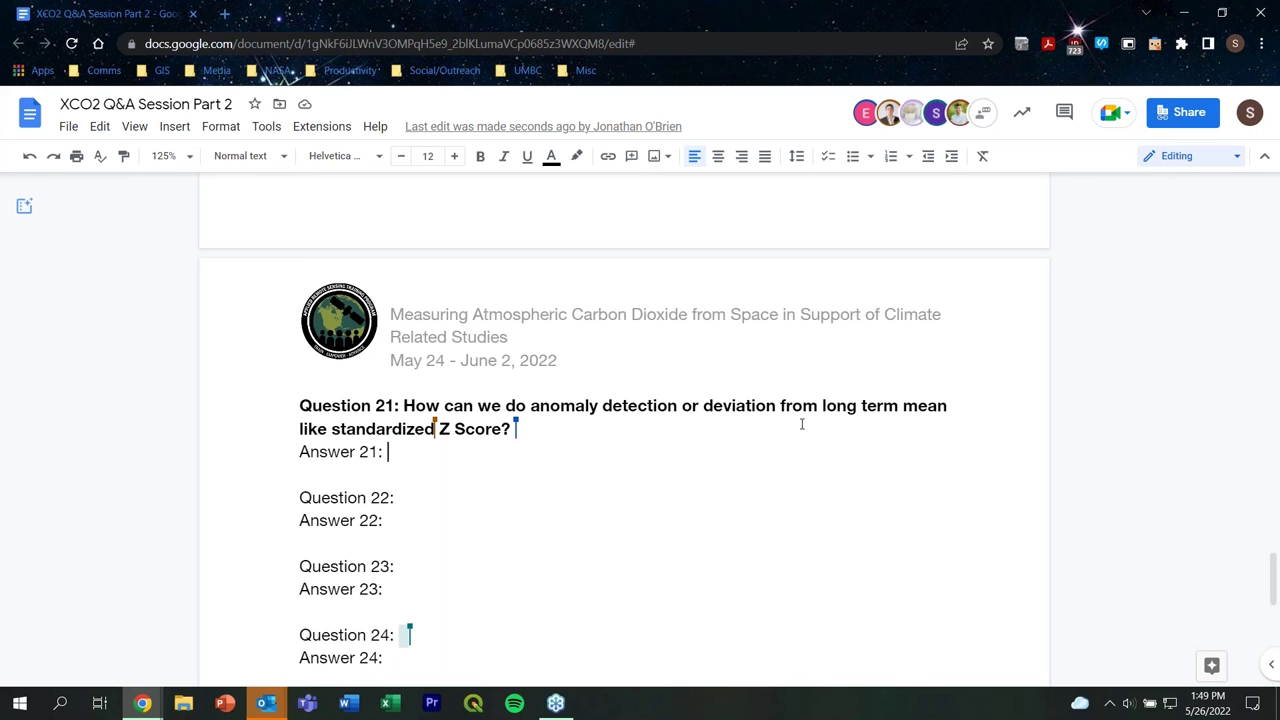
pyautogui.write('There are some examples of ')
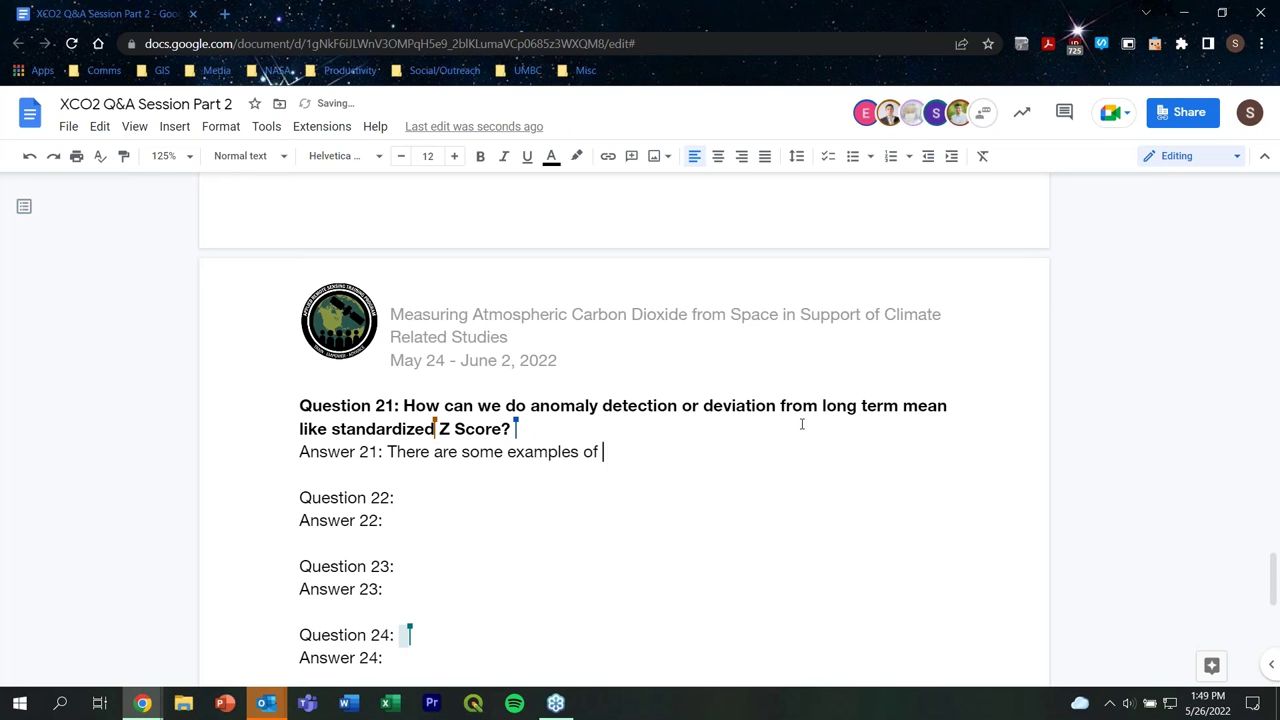
pyautogui.write('anomaly det')
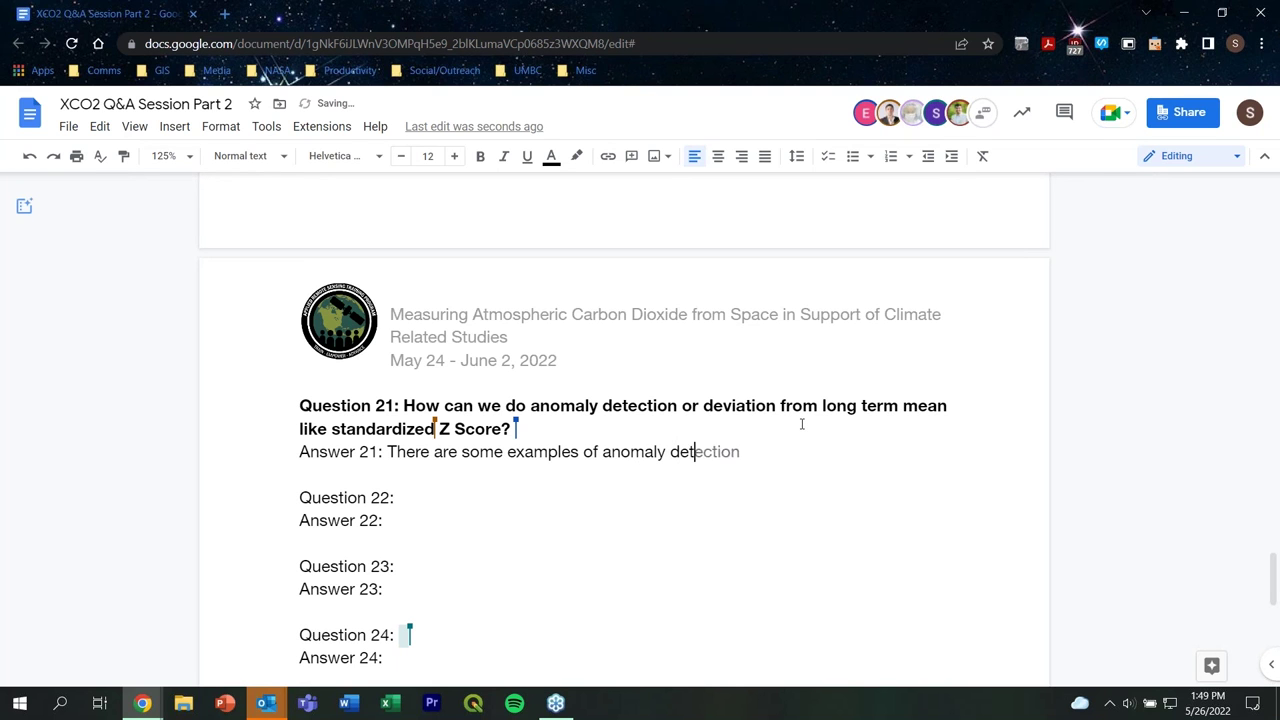
pyautogui.write('ection in rese')
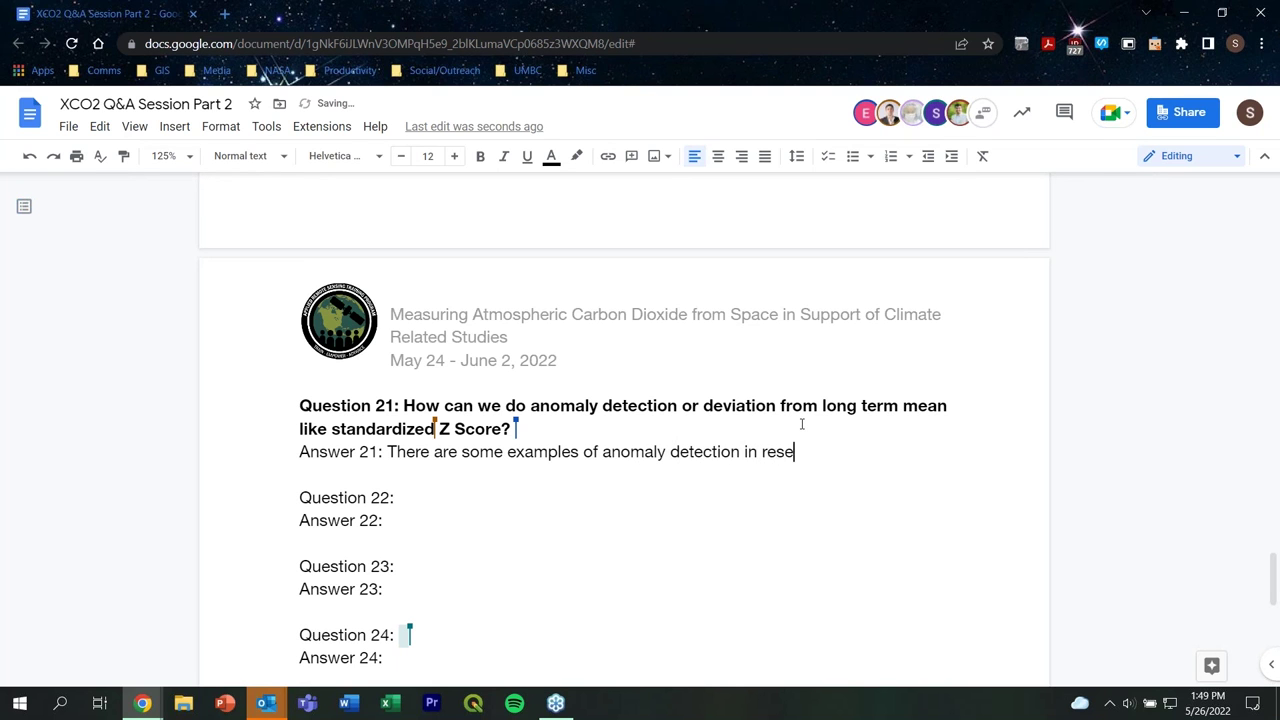
pyautogui.write('arch. We will add refe')
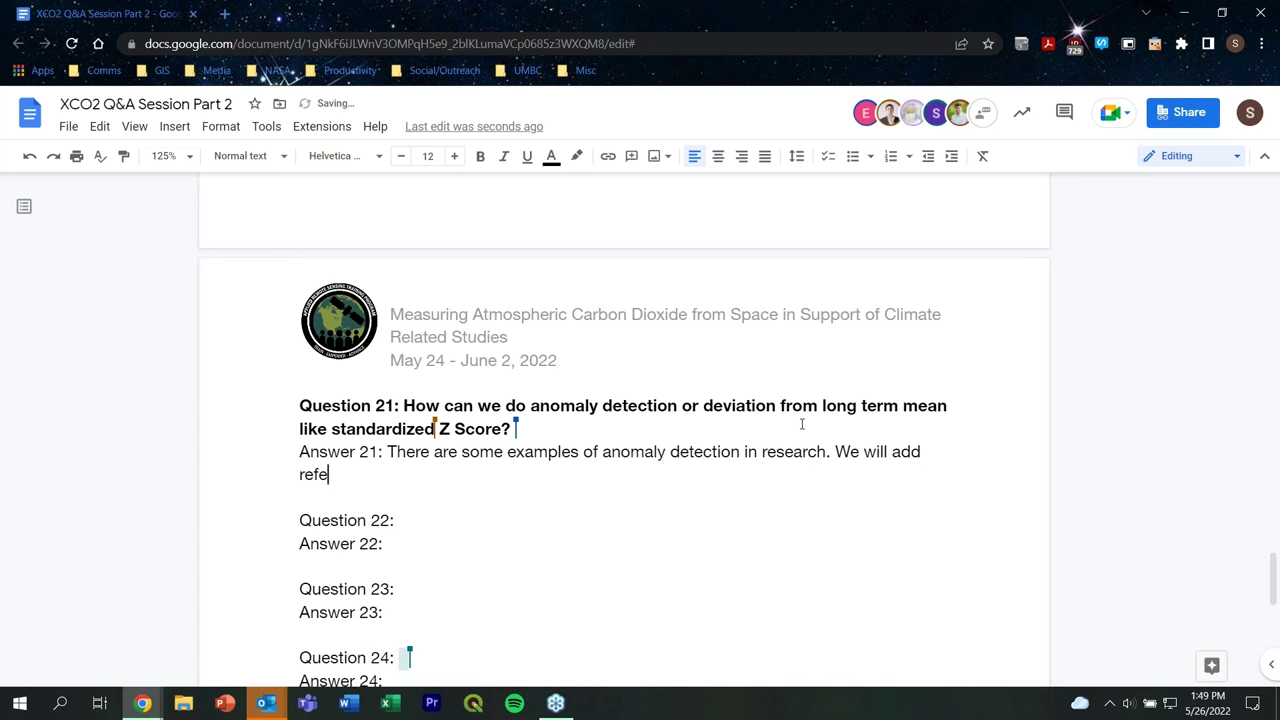
pyautogui.write('rences')
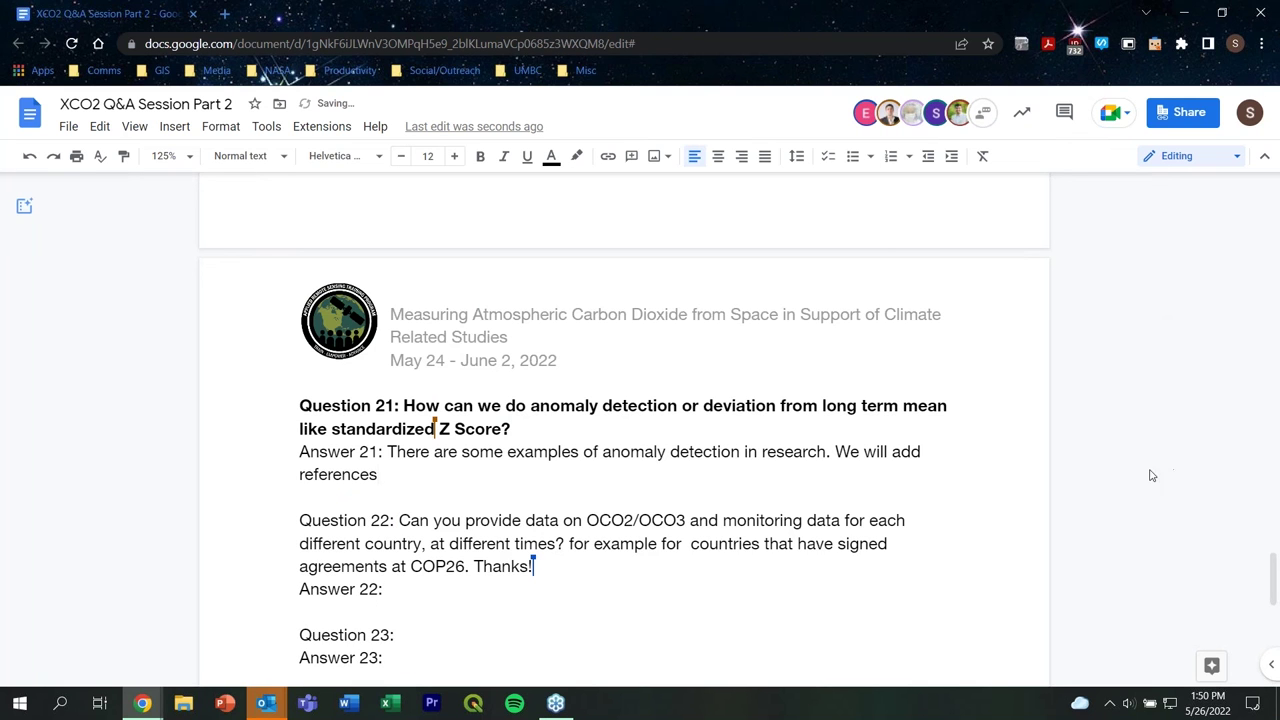
# - Make the whole Question 22 text about OCO2/OCO3 monitoring data for each country bold
pyautogui.scroll(-3, 420, 410)
pyautogui.click(420, 412)
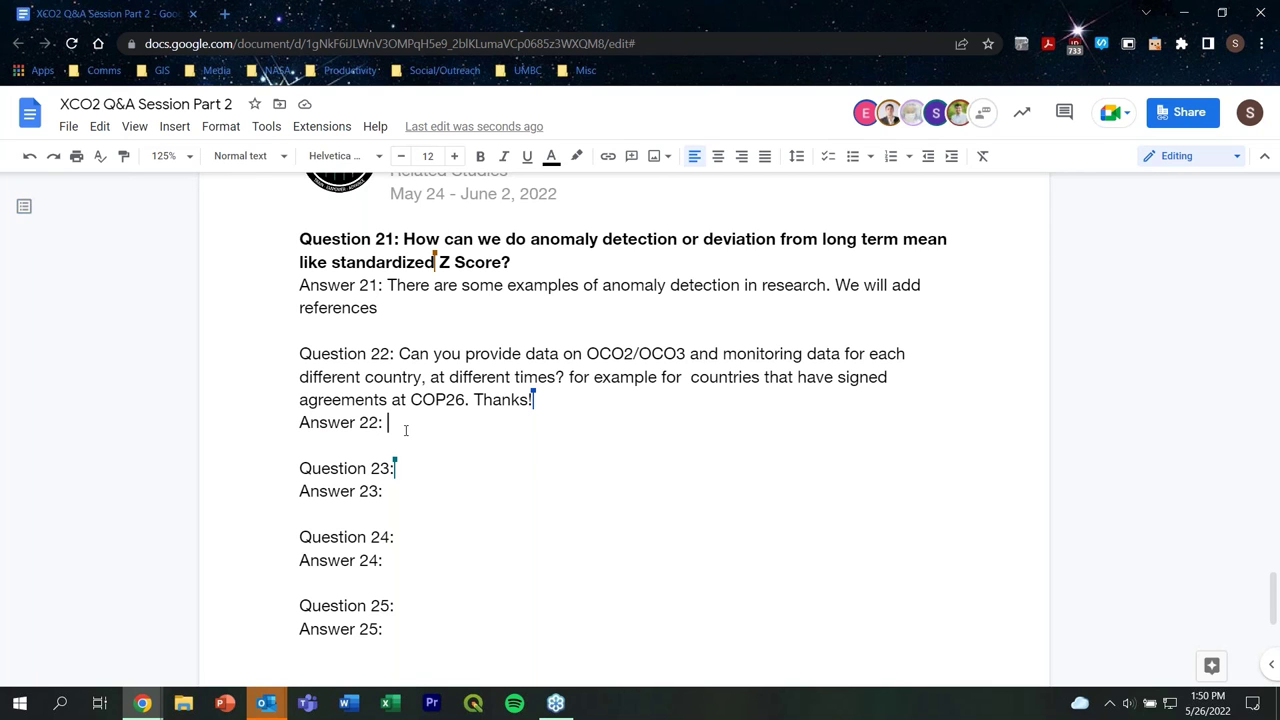
pyautogui.moveTo(535, 400); pyautogui.dragTo(300, 356)
pyautogui.hotkey('ctrl', 'b')
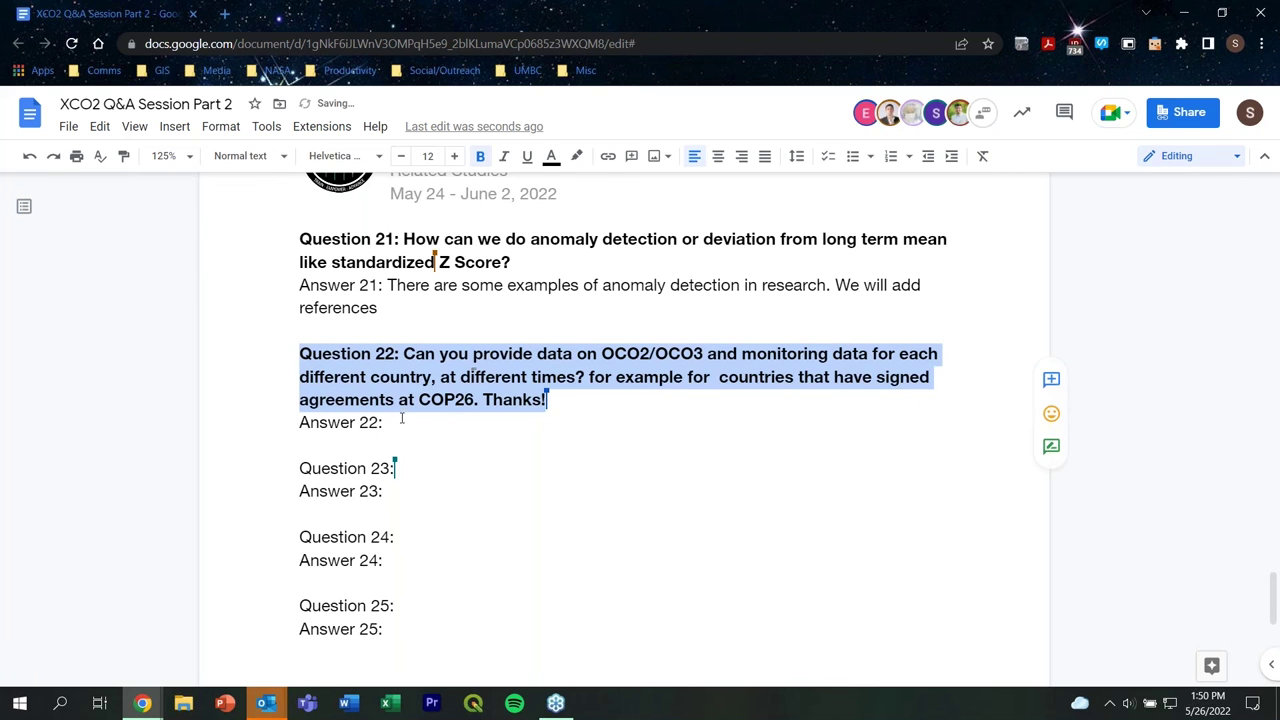
# - Answer Question 22: "Yes and we will discuss in depth during the next part of this training series."
pyautogui.click(601, 419)
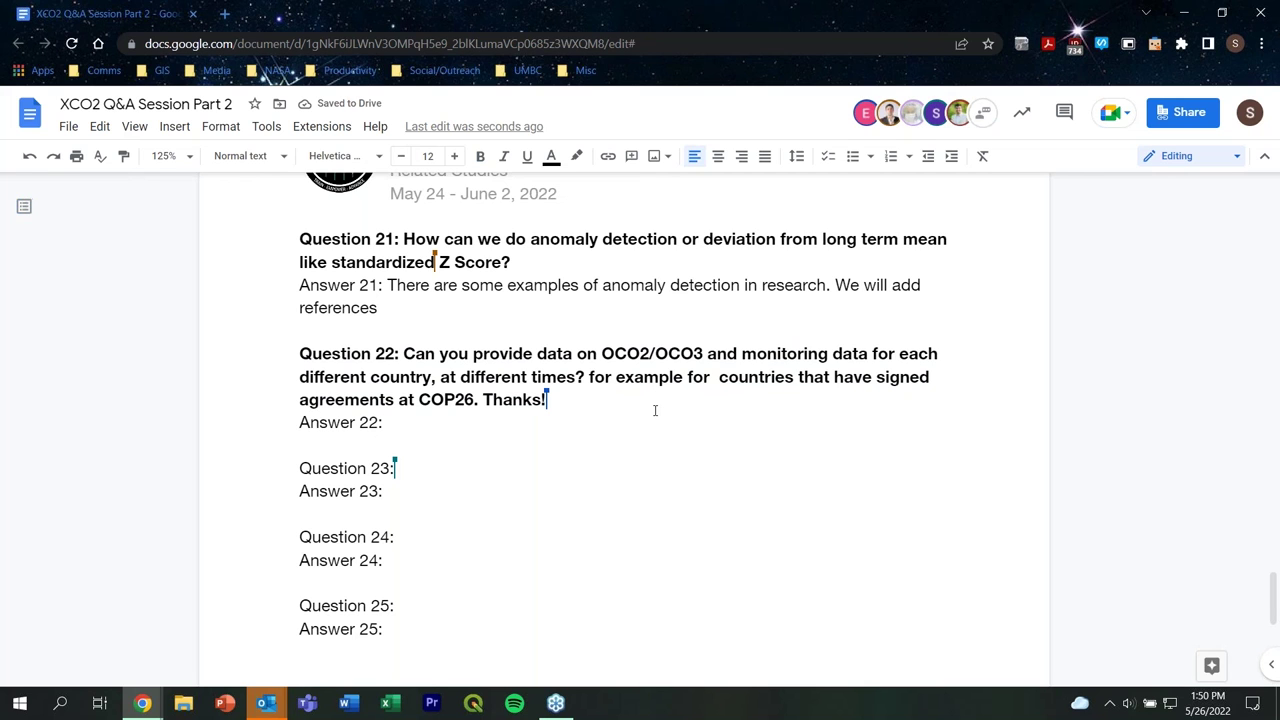
pyautogui.write('Yes and we ')
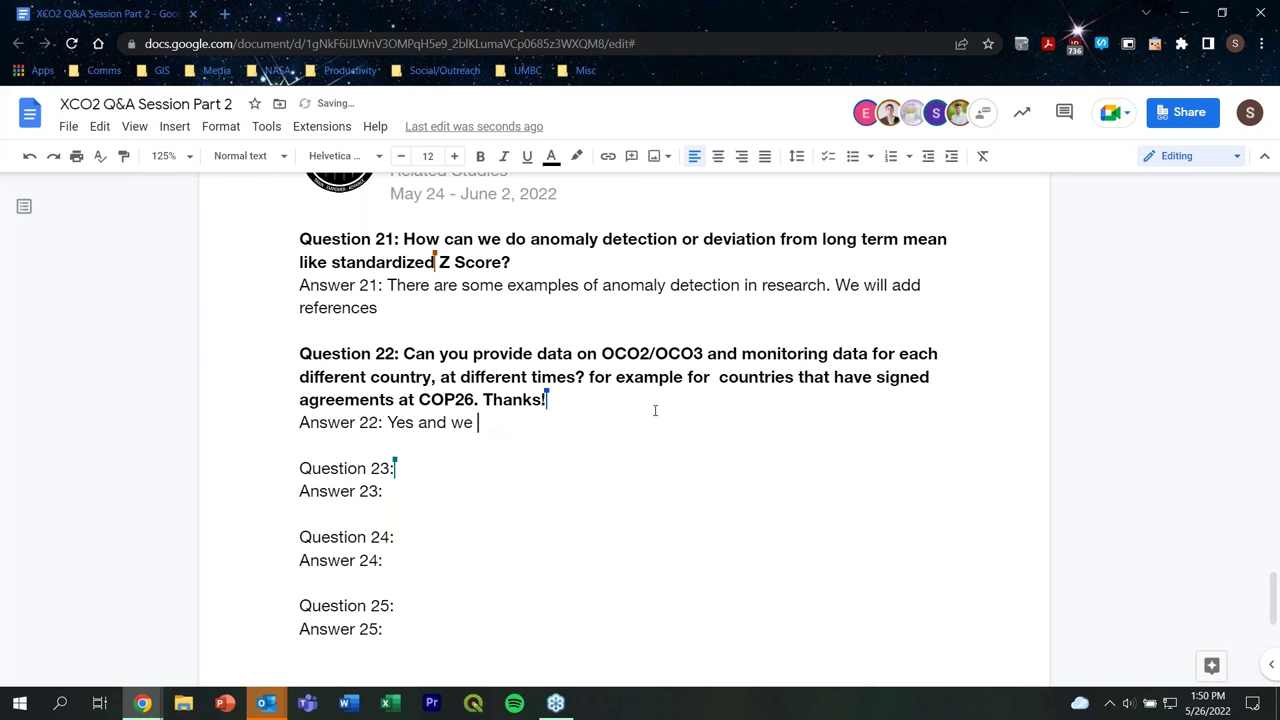
pyautogui.write('wil discu')
pyautogui.press('BackSpace')
pyautogui.press('BackSpace')
pyautogui.press('BackSpace')
pyautogui.press('BackSpace')
pyautogui.press('BackSpace')
pyautogui.press('BackSpace')
pyautogui.write('l disc')
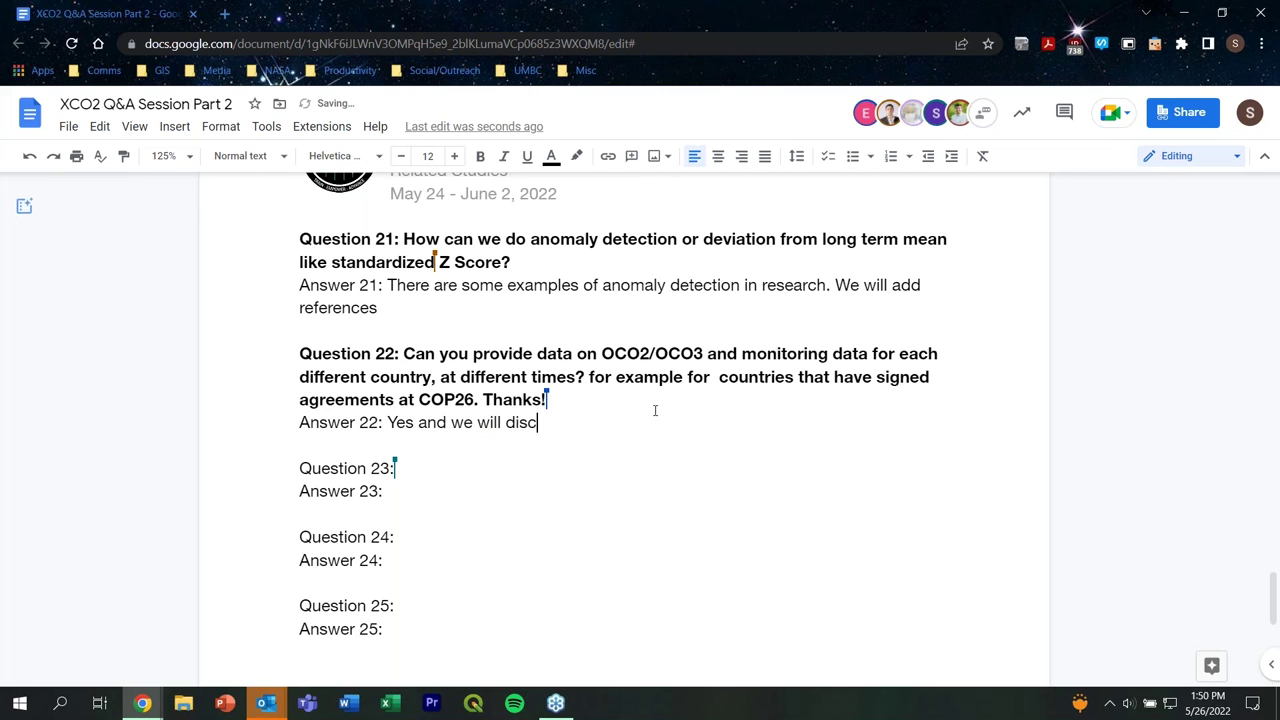
pyautogui.write('uss in depth during the ')
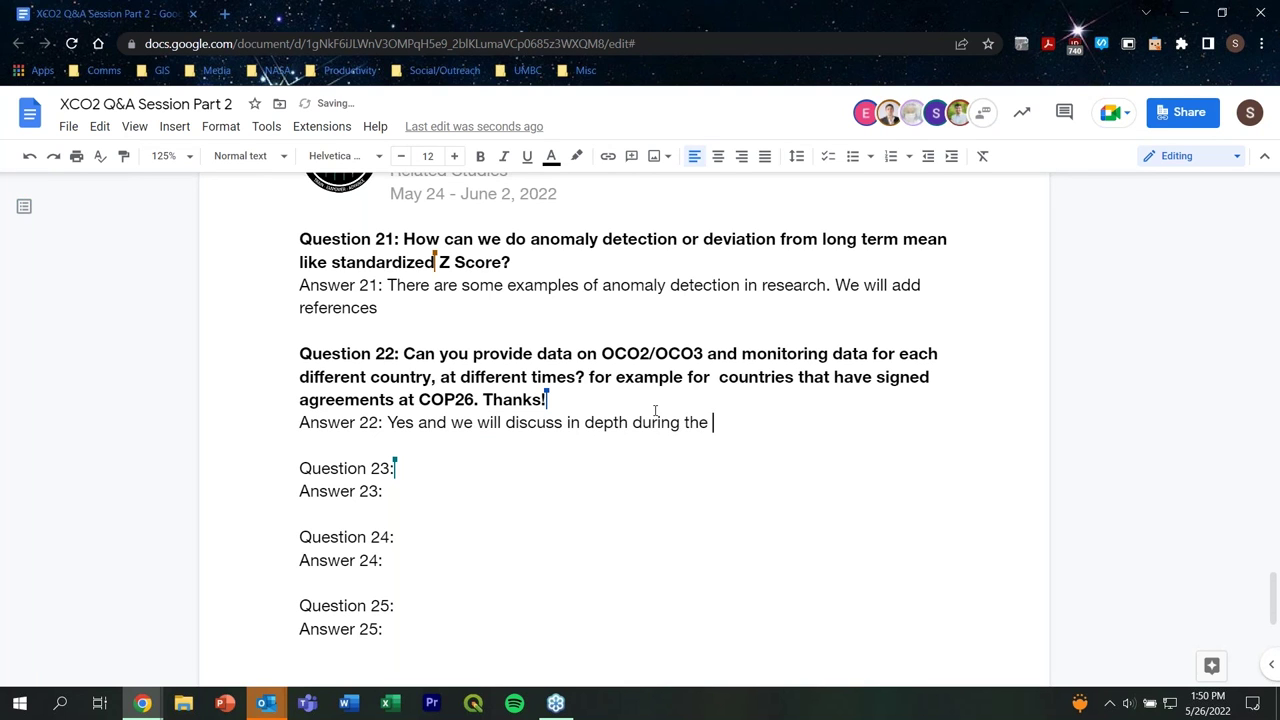
pyautogui.write('next ')
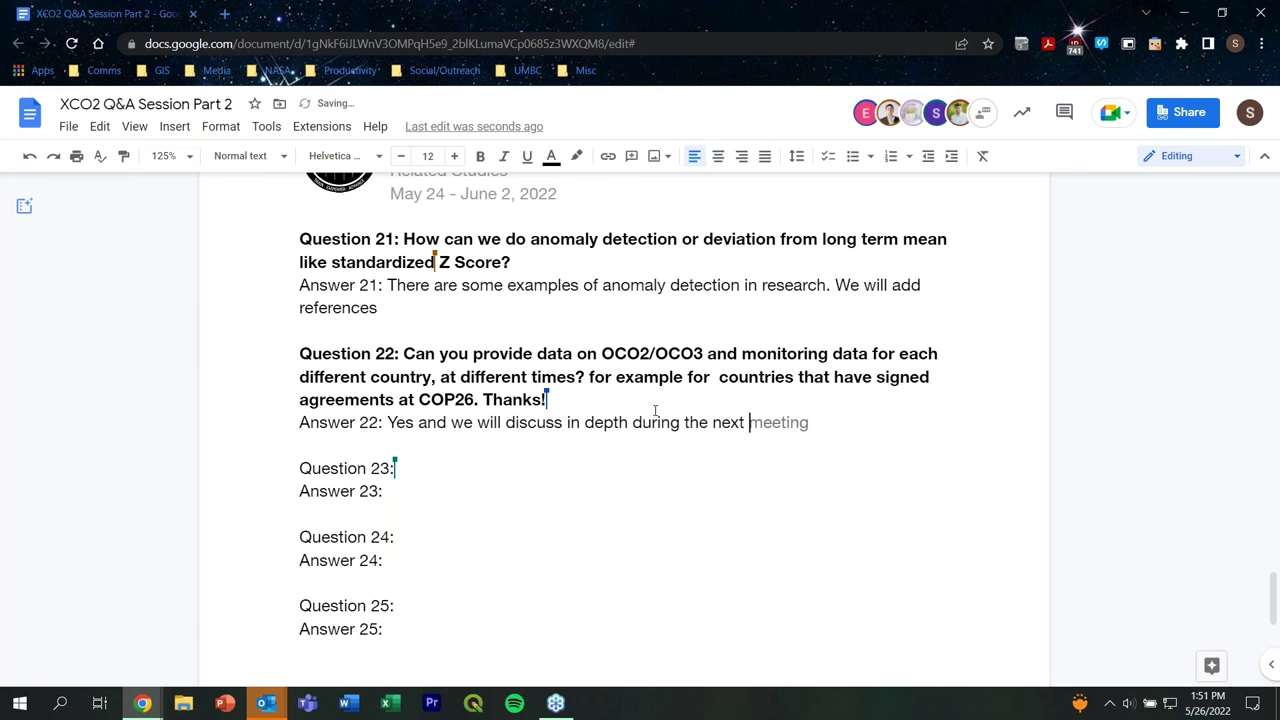
pyautogui.write('part of this training s')
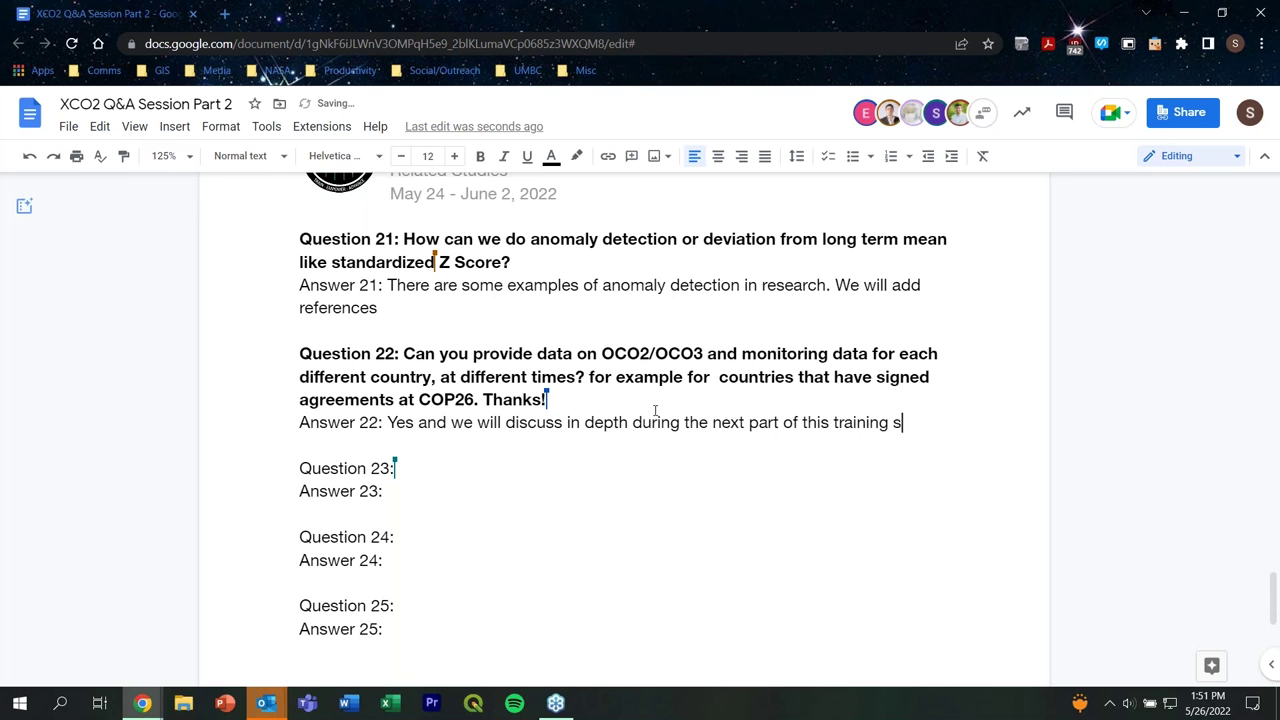
pyautogui.write('eries.')
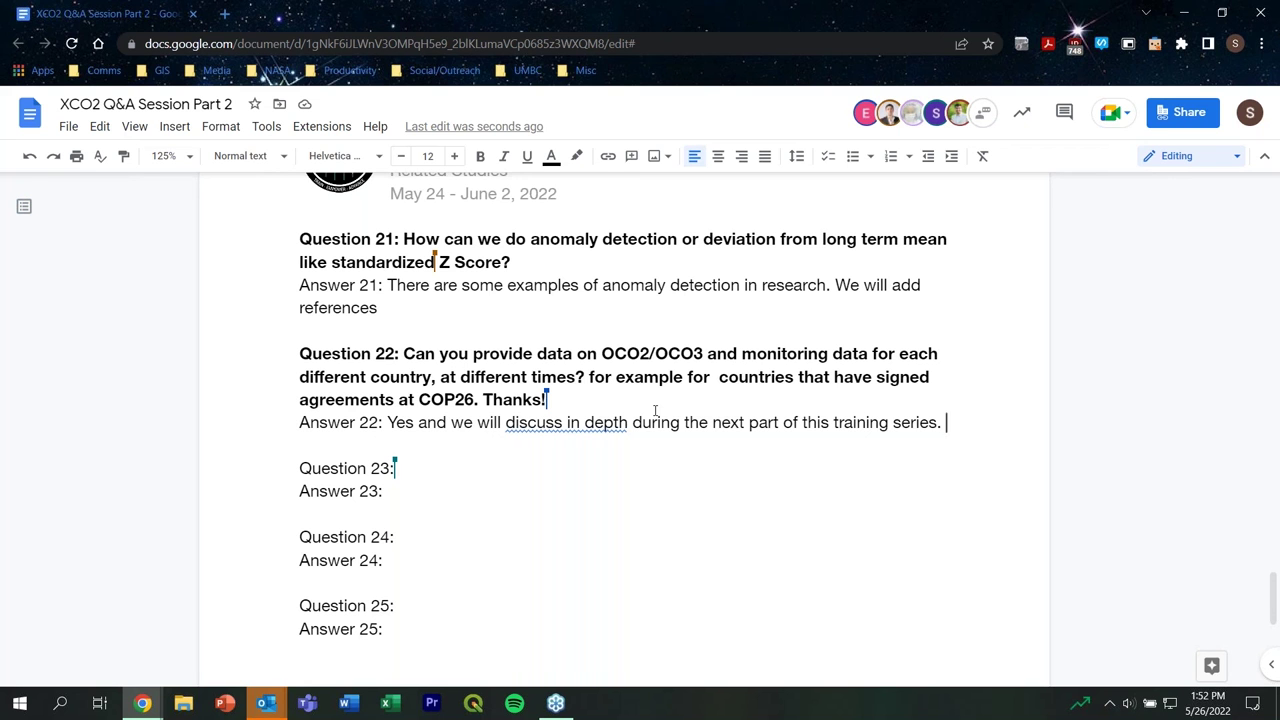
# - Begin Answer 19 about Google Earth Engine with "It can be imported into GEE with steps."
pyautogui.scroll(5, 707, 422)
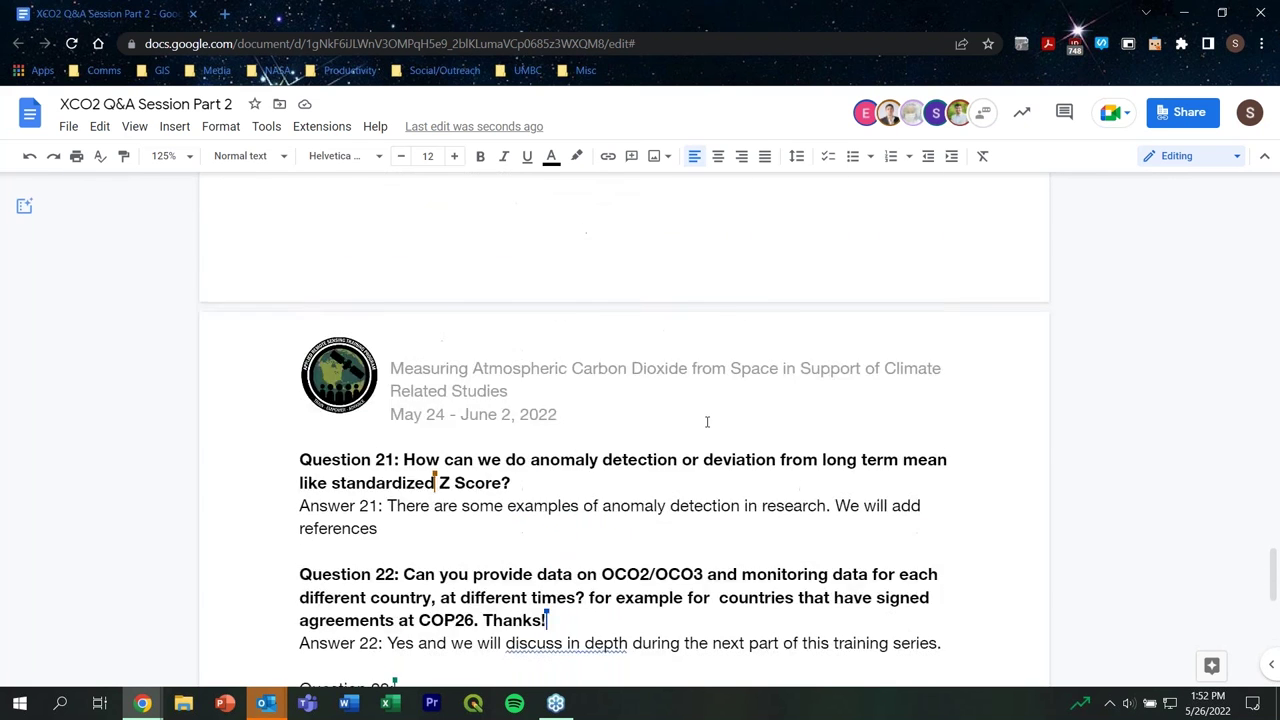
pyautogui.scroll(2, 707, 422)
pyautogui.click(422, 376)
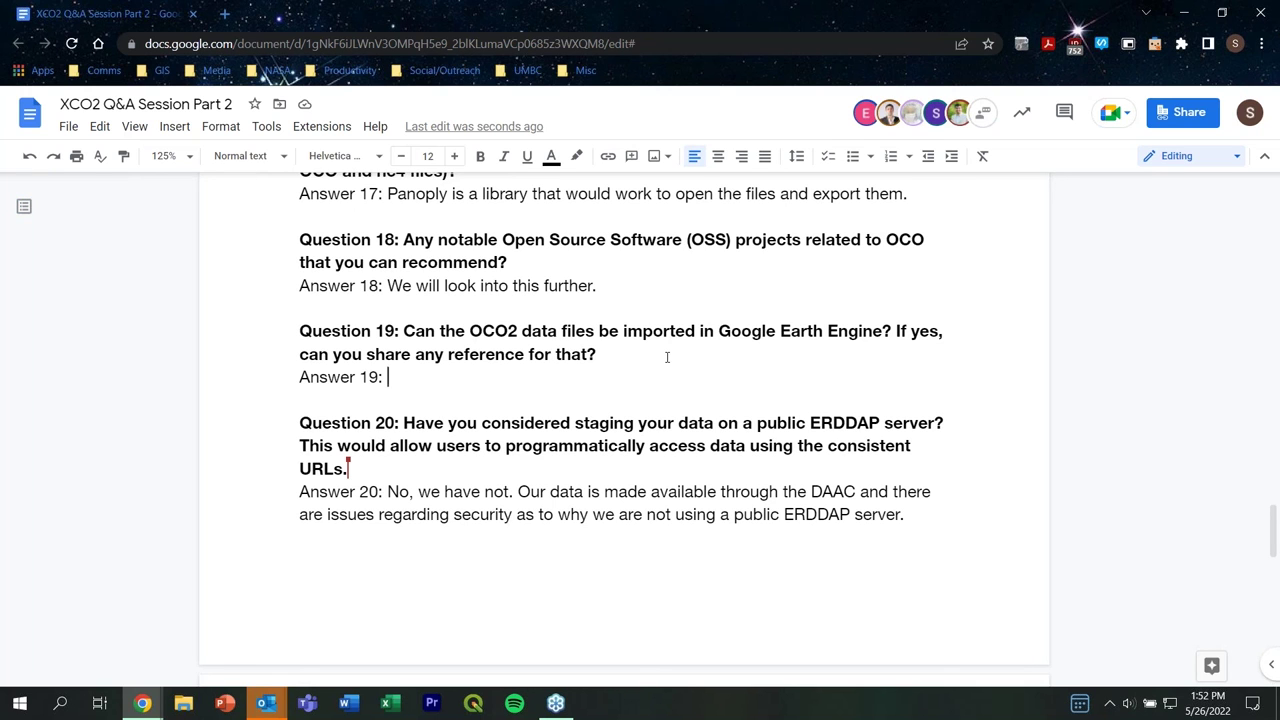
pyautogui.write('T')
pyautogui.press('BackSpace')
pyautogui.write('It can be')
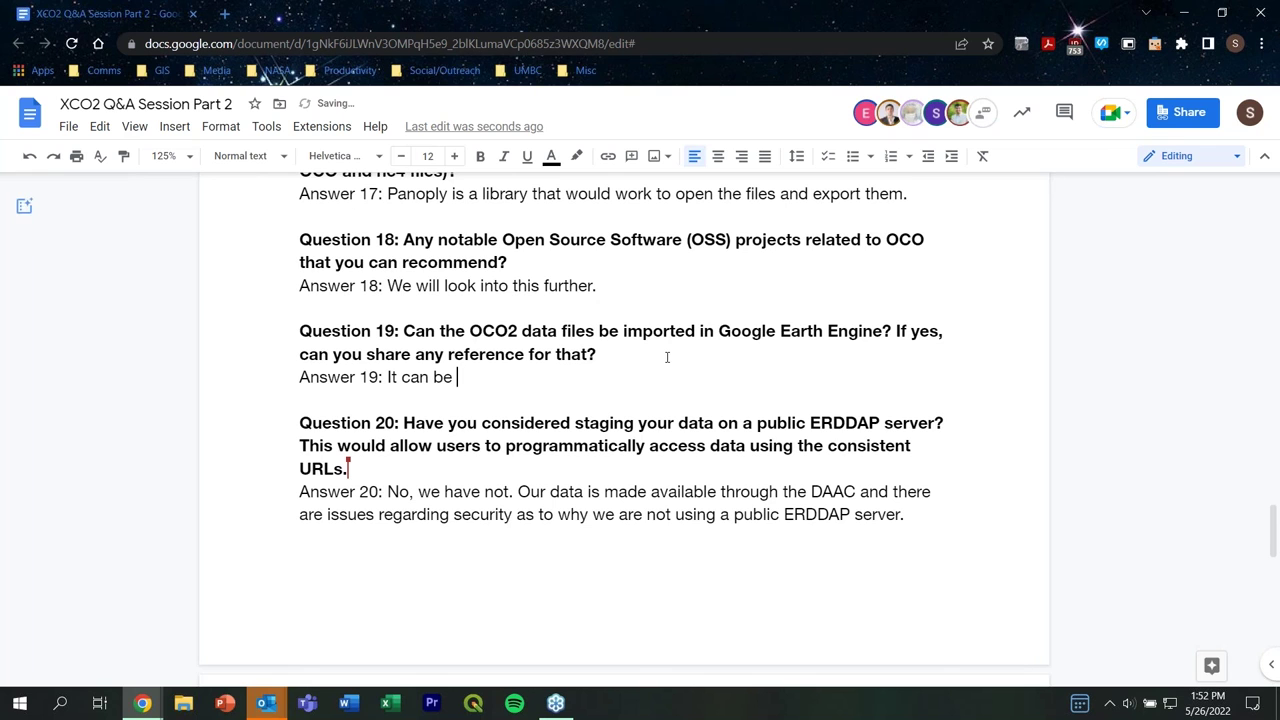
pyautogui.write(' imported into GEE with ')
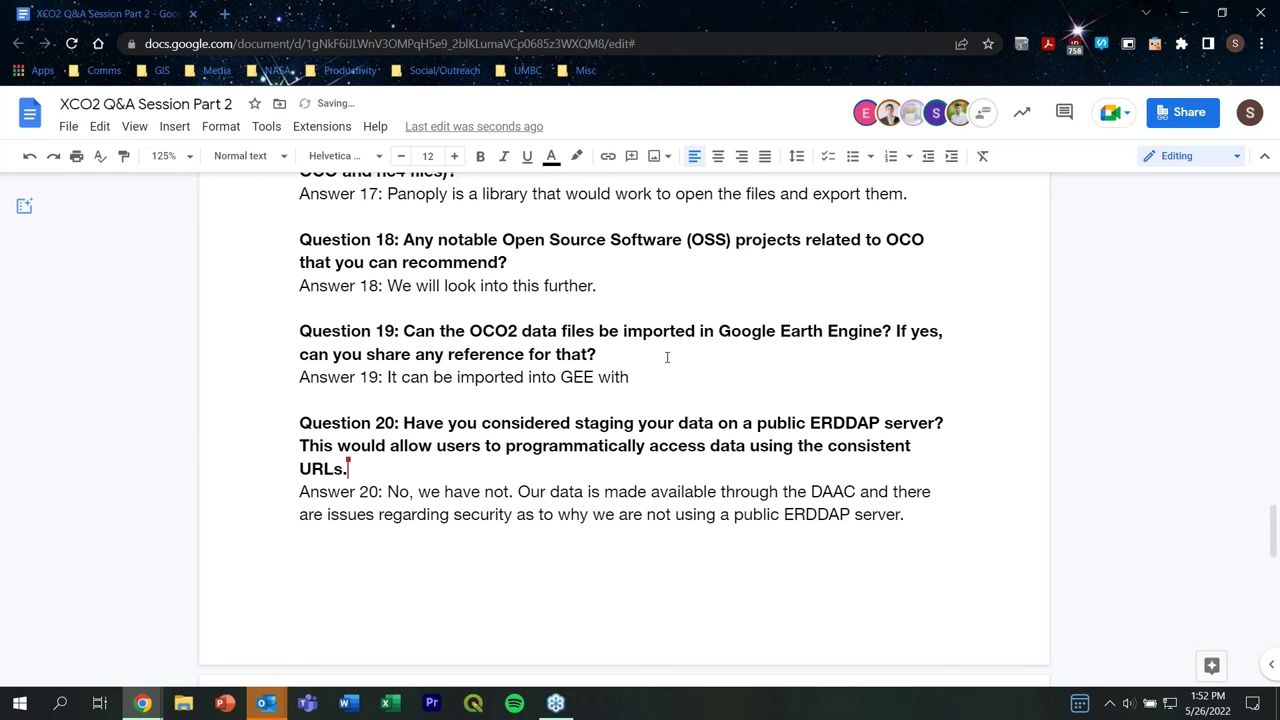
pyautogui.write('steps.')
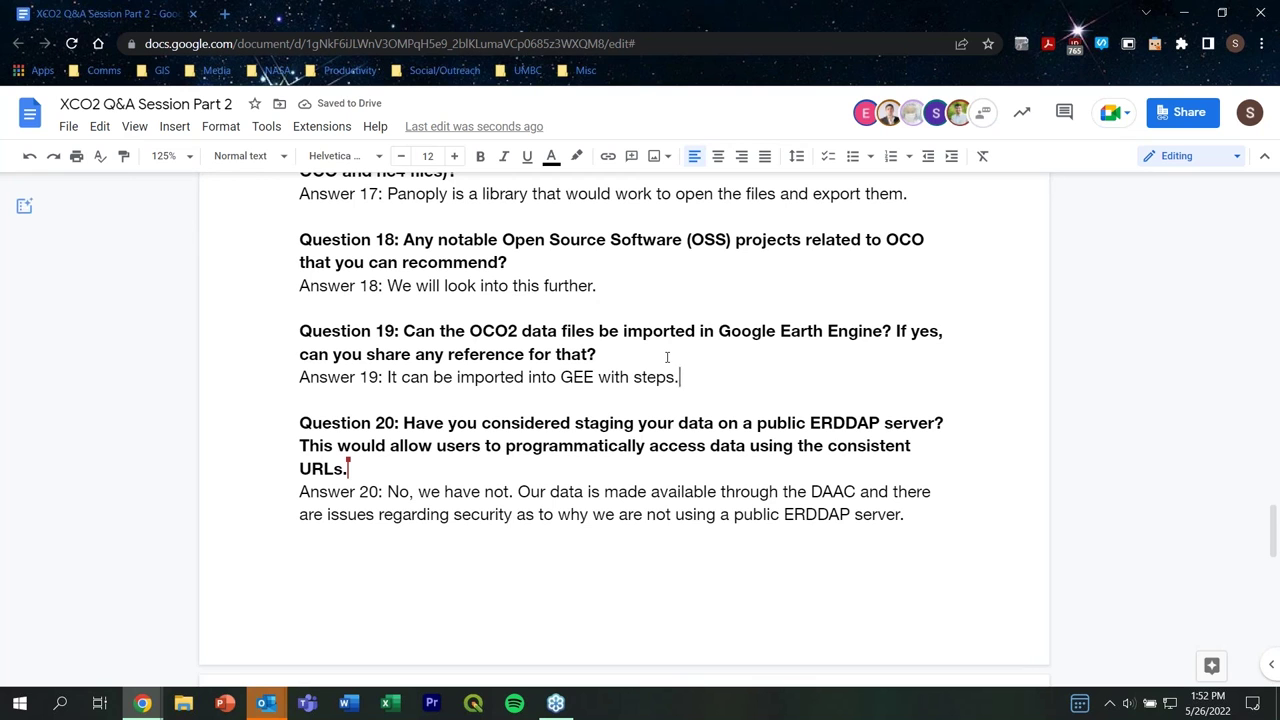
# - Finish Answer 19 with "Using Panoply will also make the data importable into GEE as well."
pyautogui.write('S')
pyautogui.press('BackSpace')
pyautogui.write('Using P')
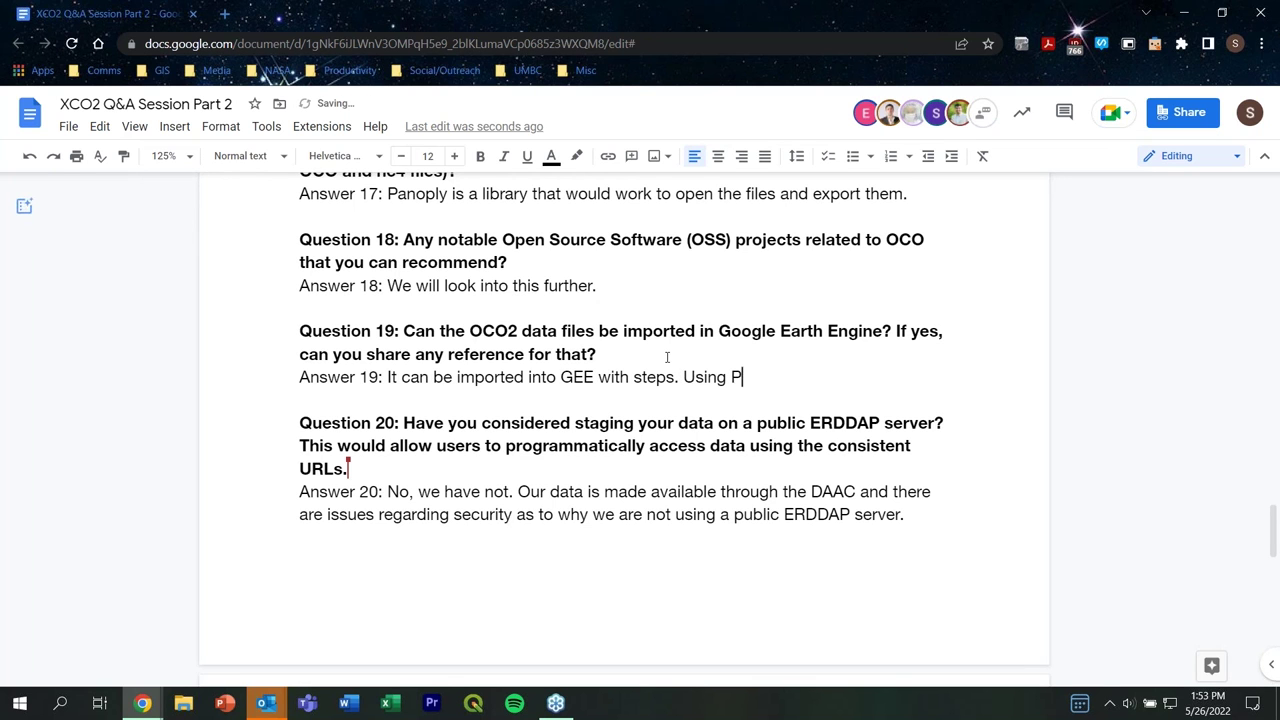
pyautogui.write('anoply will als')
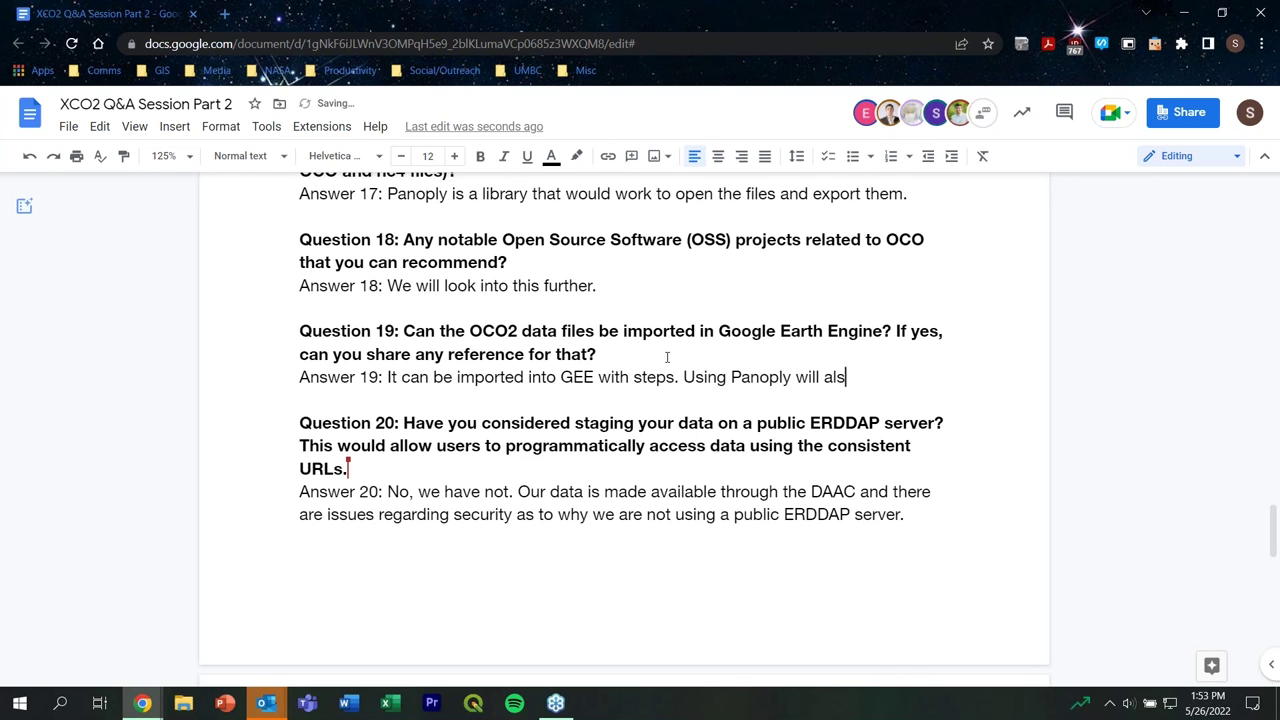
pyautogui.write('o make the data im')
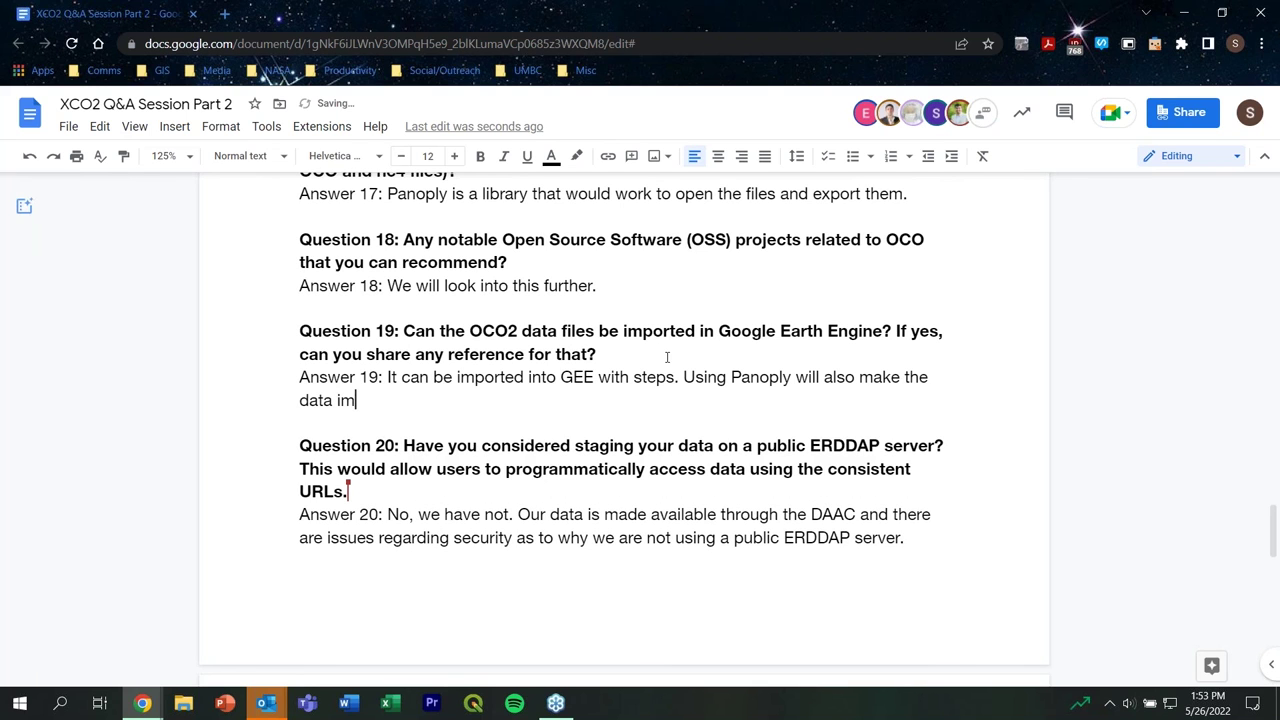
pyautogui.write('portable into GEE as well.')
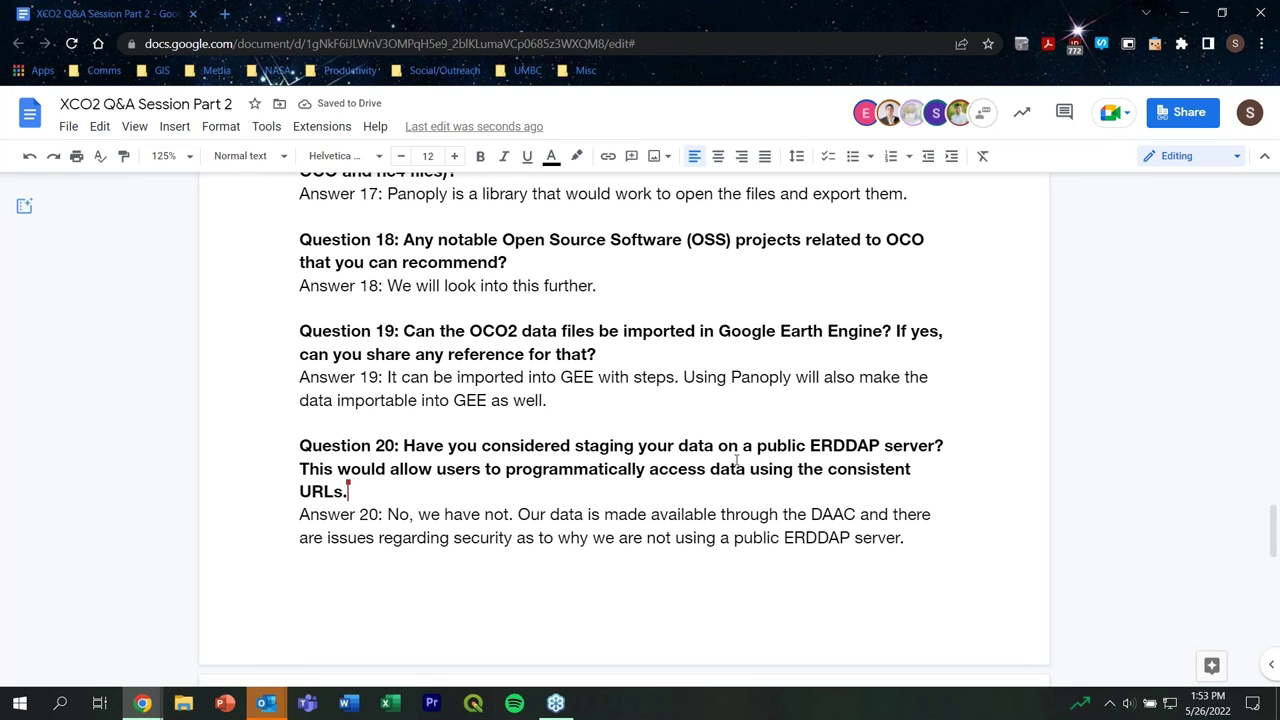
# - Return to the introduction under the "Questions & Answers Part 2" heading at the start of the document
pyautogui.click(851, 524)
pyautogui.scroll(15, 851, 524)
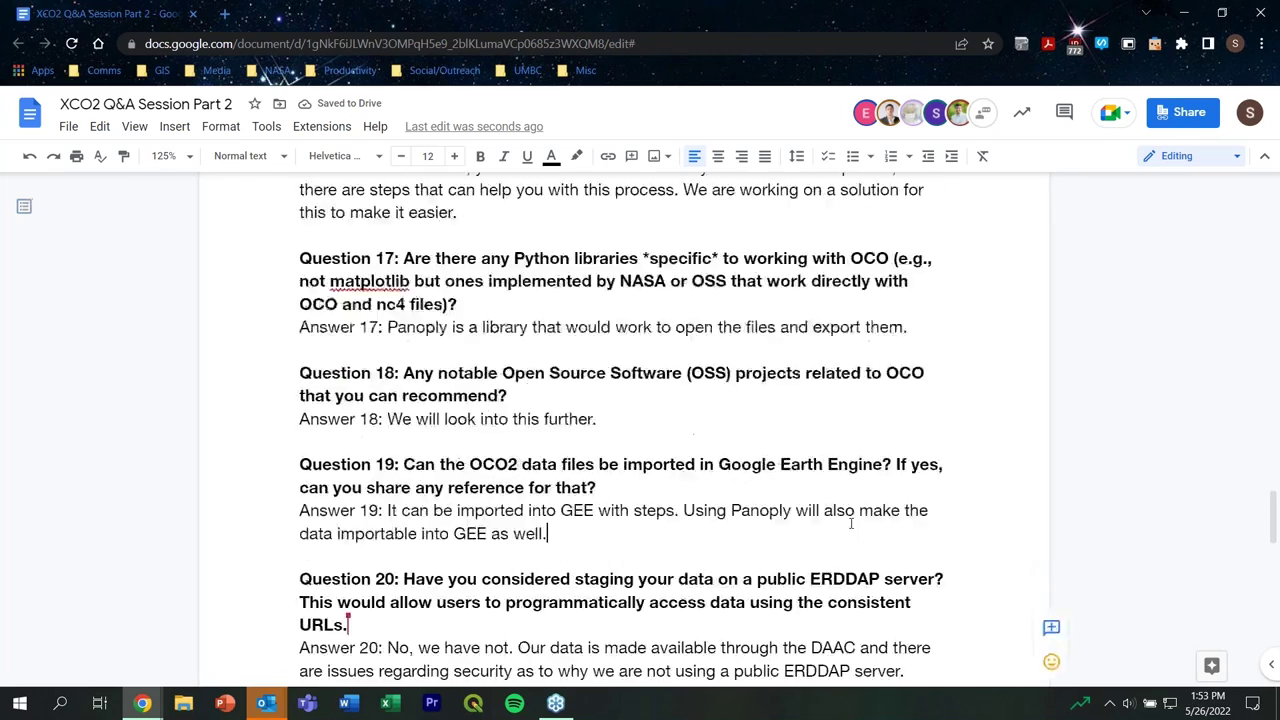
pyautogui.scroll(12, 851, 524)
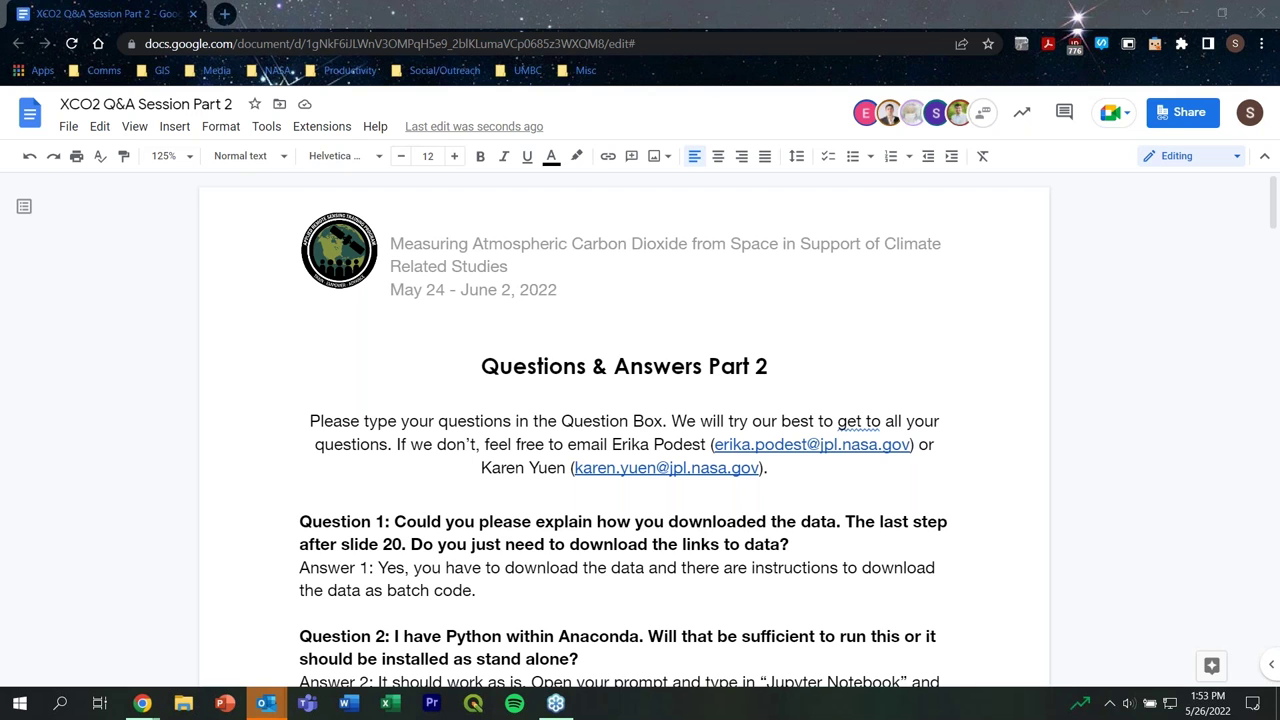
pyautogui.click(517, 421)
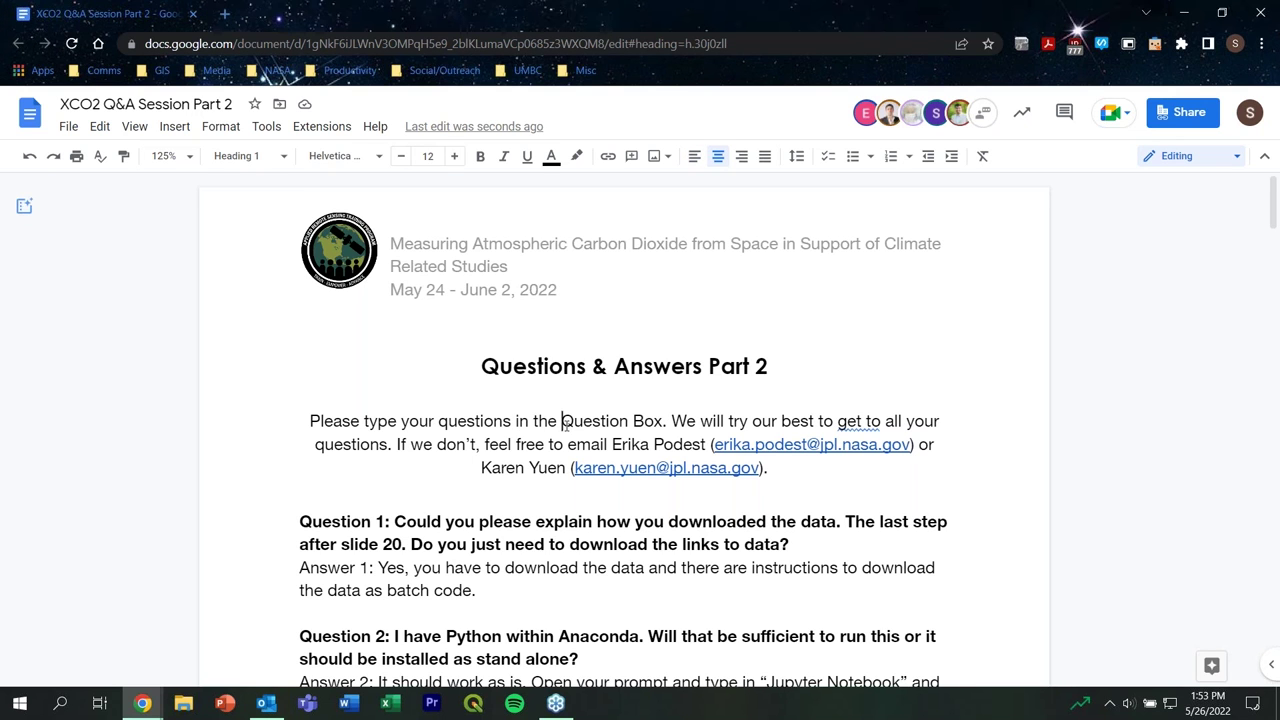